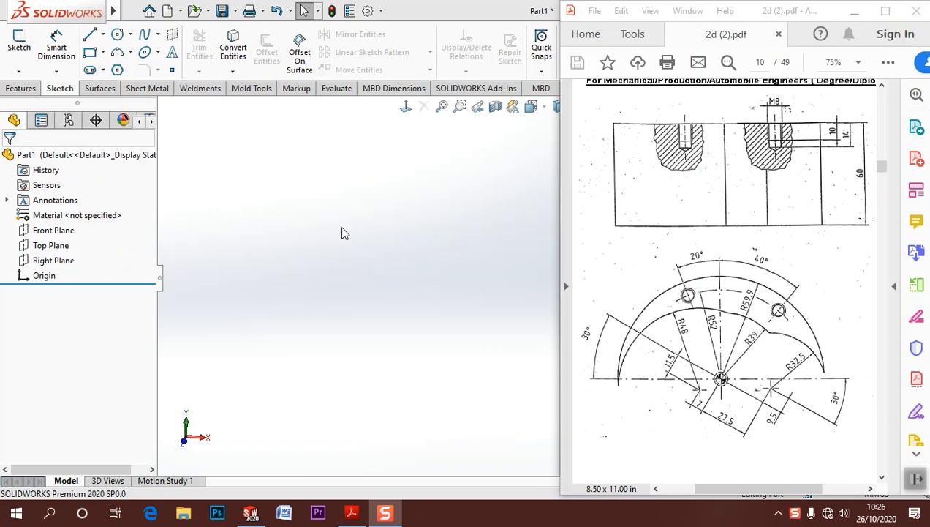
# Step: Start a sketch on the Front Plane and draw a circle about 38 mm in diameter centred on the origin
pyautogui.click(19, 44)
pyautogui.click(480, 213)
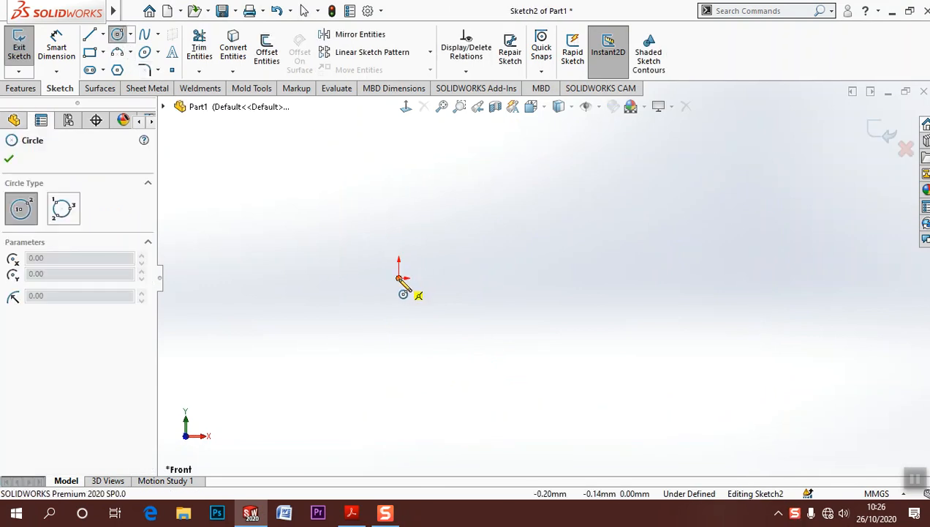
pyautogui.click(398, 278)
pyautogui.click(436, 249)
pyautogui.click(399, 279)
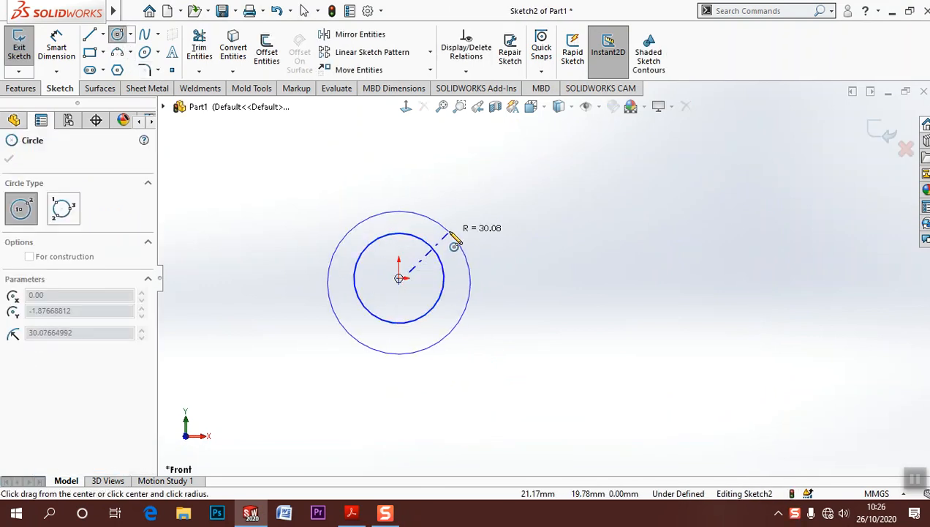
pyautogui.press('Escape')
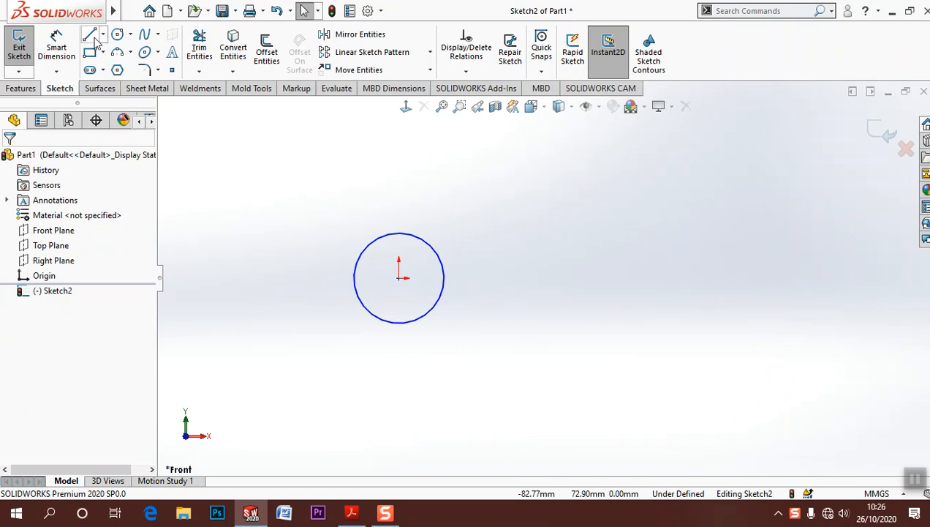
# Step: Sketch two larger circles concentric with the first at the origin, the middle one about 31 mm in radius
pyautogui.click(117, 35)
pyautogui.click(399, 278)
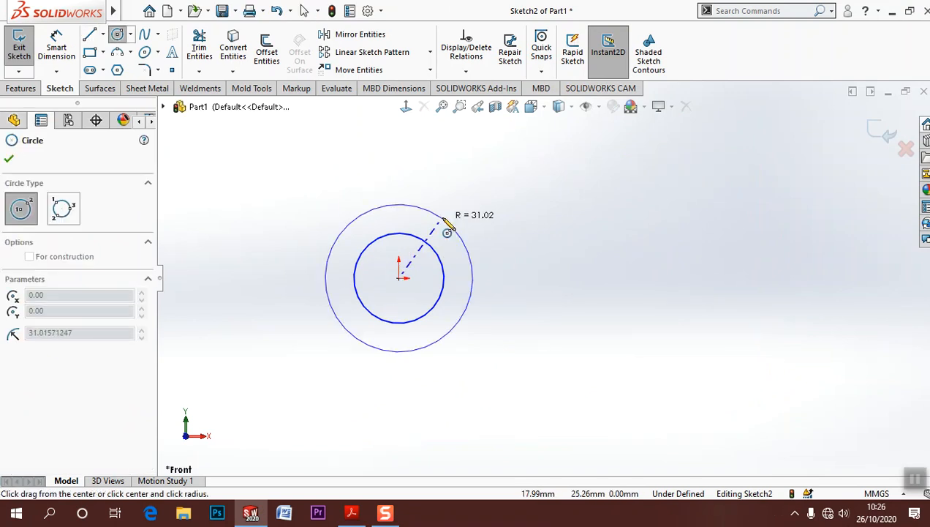
pyautogui.click(450, 227)
pyautogui.click(398, 278)
pyautogui.click(470, 207)
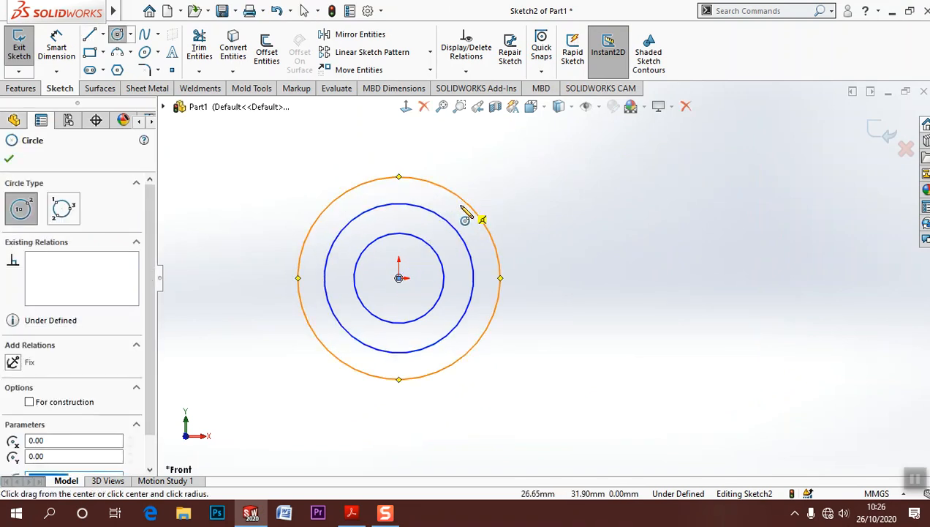
pyautogui.press('Escape')
# Step: Dimension the innermost circle's diameter as 39*2 (78 mm), following the reference PDF drawing
pyautogui.click(351, 512)
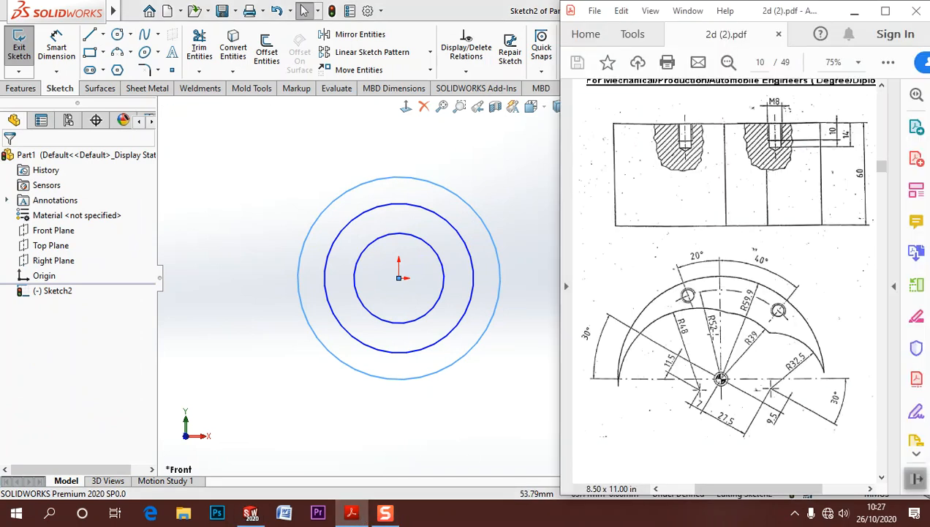
pyautogui.click(57, 48)
pyautogui.click(438, 256)
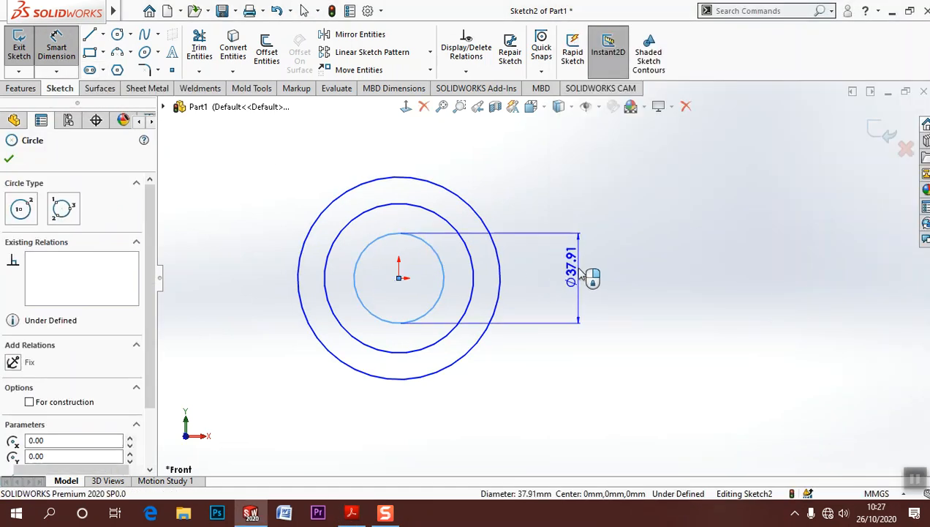
pyautogui.click(578, 275)
pyautogui.write('28')
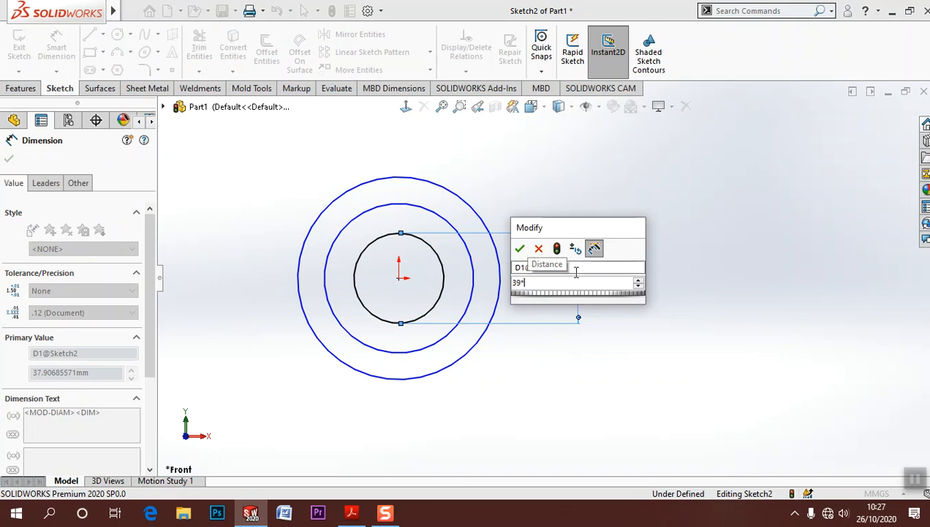
pyautogui.press('Return')
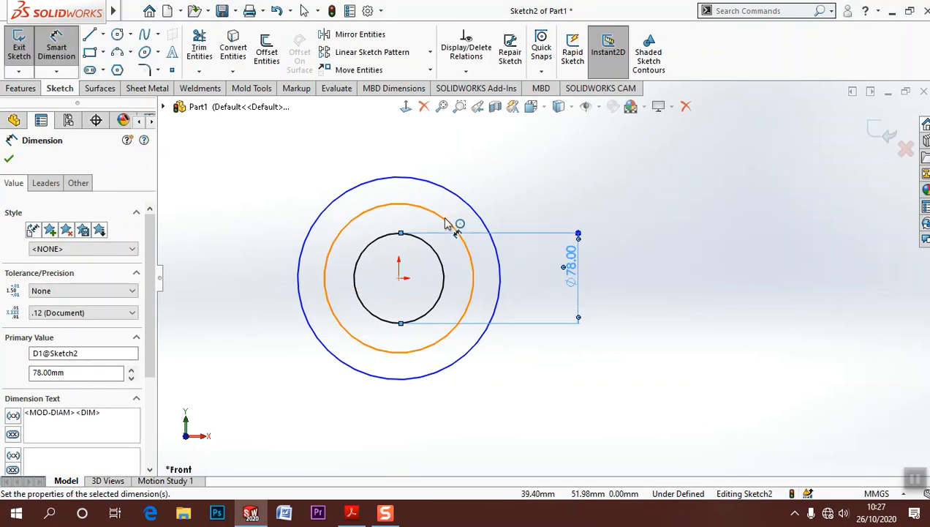
# Step: Dimension the outermost circle's diameter as 59.9*2 (119.80 mm)
pyautogui.click(471, 202)
pyautogui.click(523, 183)
pyautogui.write('59.9*2')
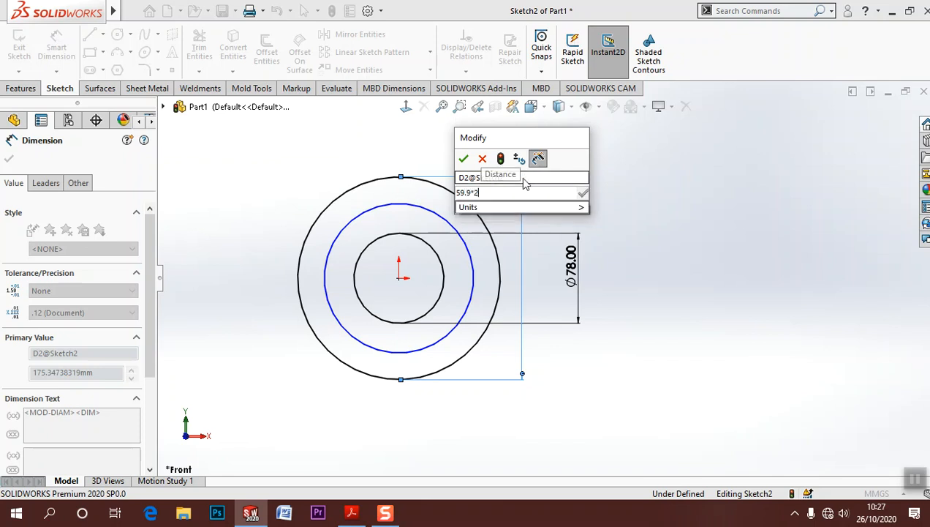
pyautogui.press('Escape')
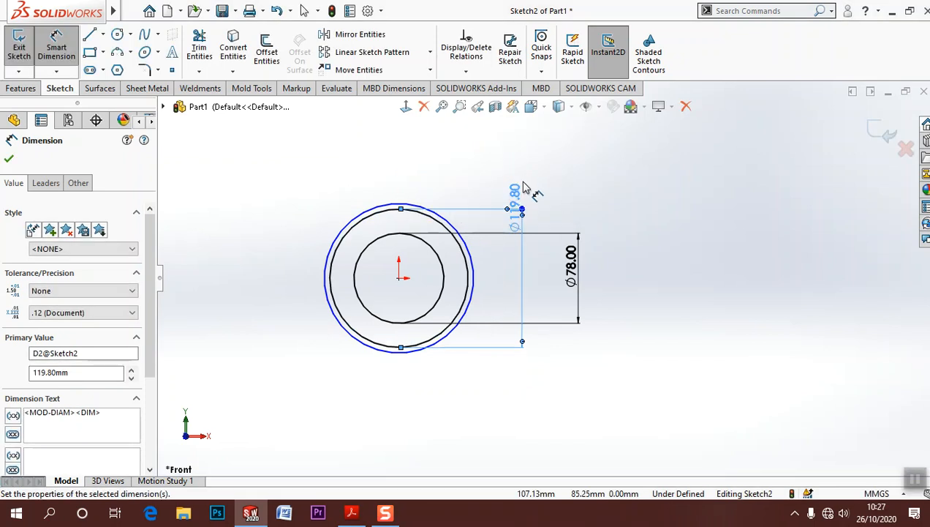
# Step: Dimension the middle circle's diameter as 52*2 (104 mm) and finish dimensioning
pyautogui.click(451, 224)
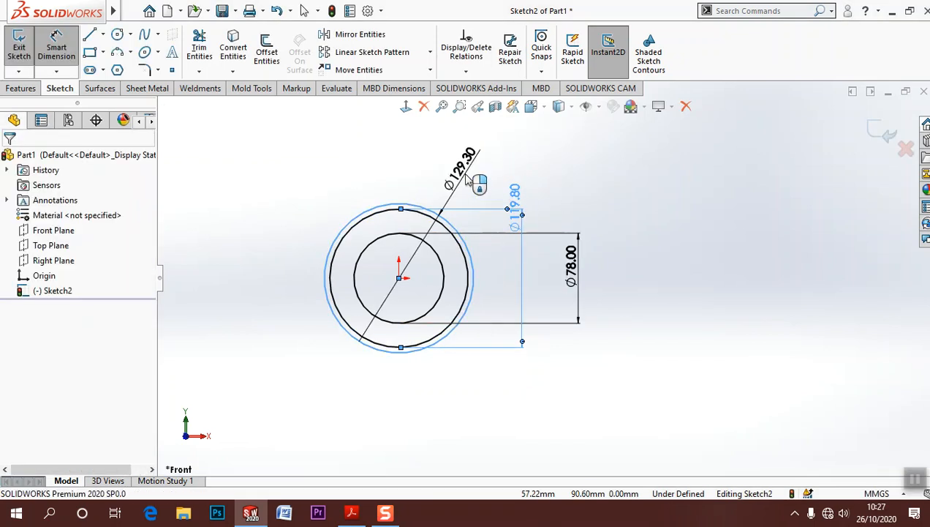
pyautogui.click(461, 175)
pyautogui.write('62*2')
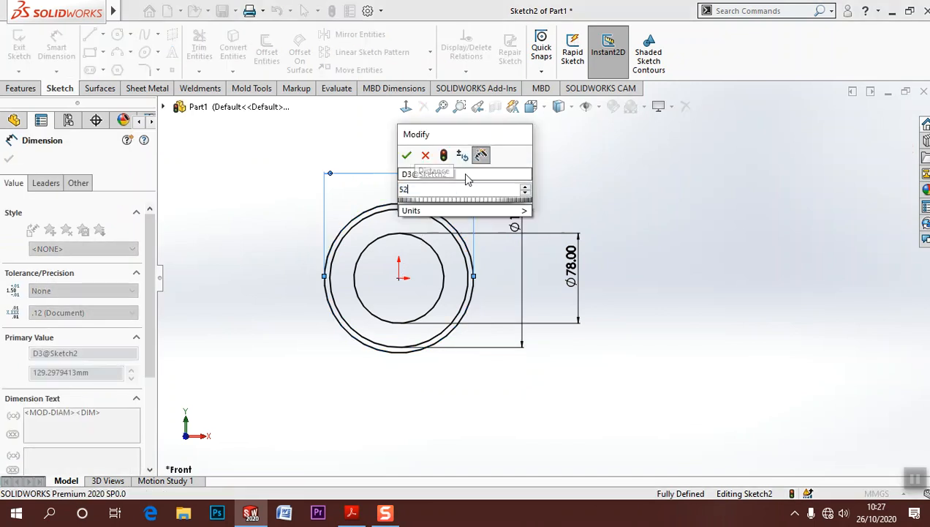
pyautogui.press('Return')
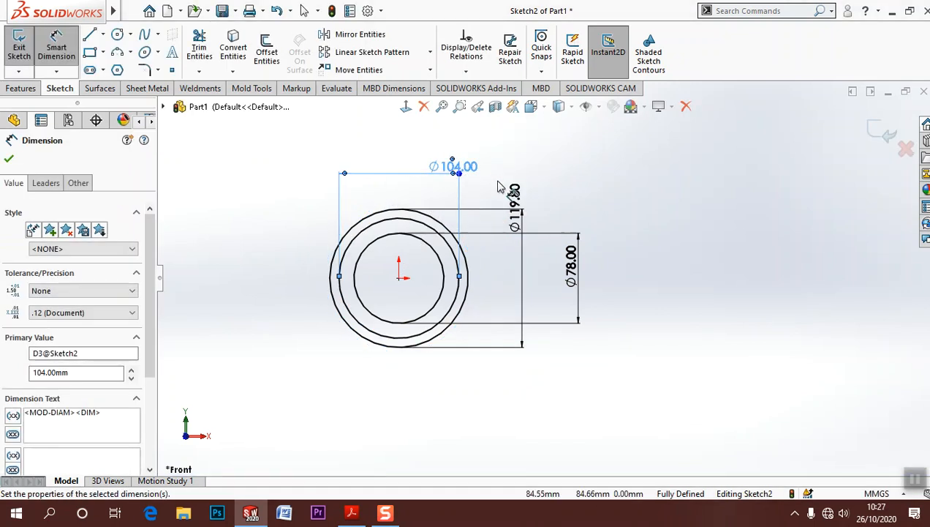
pyautogui.press('Escape')
pyautogui.press('Escape')
# Step: Change the innermost circle's 78 mm dimension to display as a radius
pyautogui.moveTo(672, 286); pyautogui.dragTo(510, 201)
pyautogui.click(460, 194)
pyautogui.moveTo(635, 262); pyautogui.dragTo(483, 183)
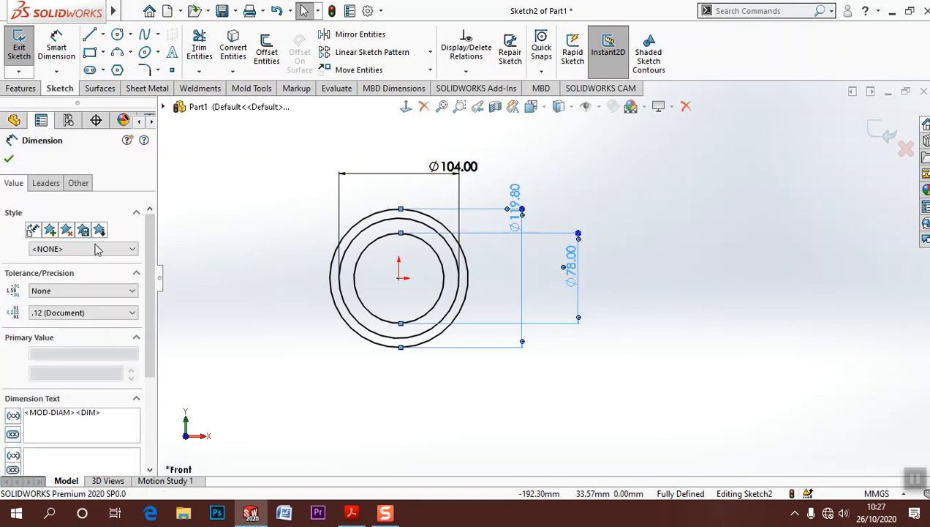
pyautogui.click(46, 182)
pyautogui.click(36, 274)
pyautogui.click(622, 266)
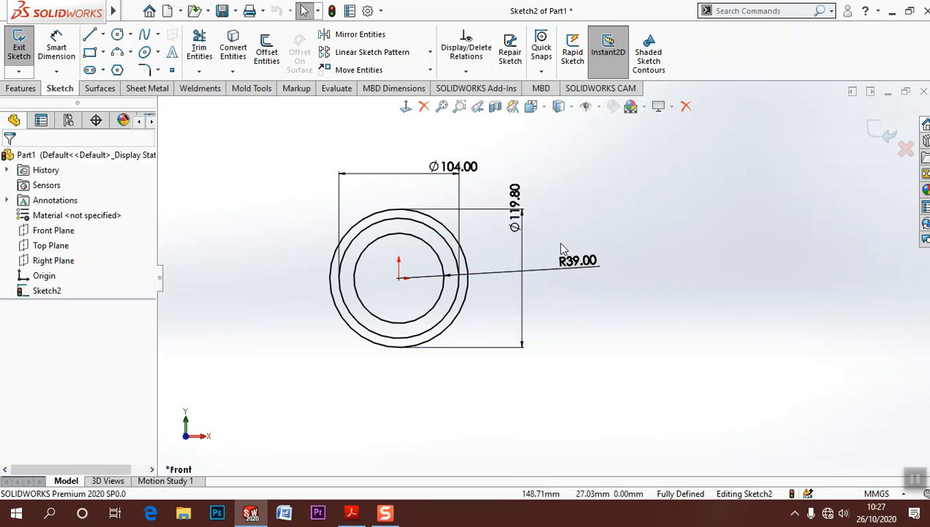
# Step: Change the outermost circle's 119.80 mm dimension to display as a radius
pyautogui.click(515, 209)
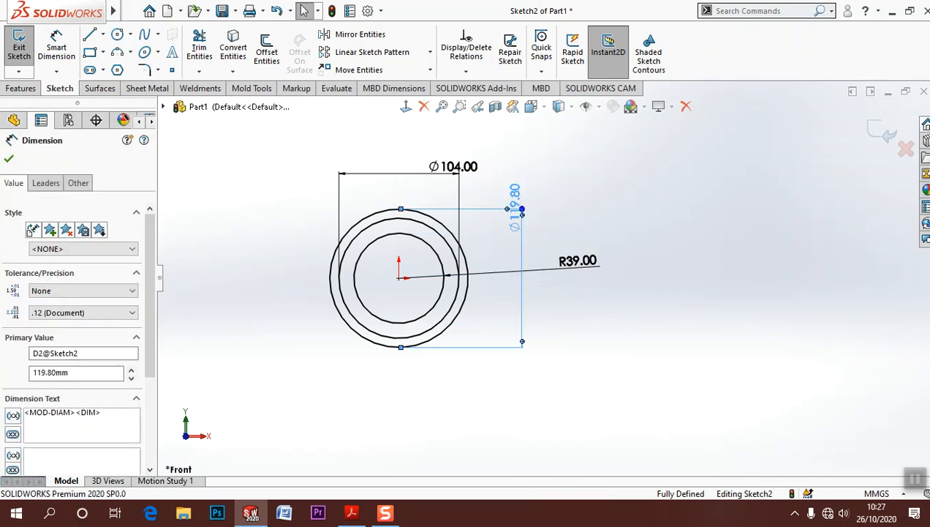
pyautogui.click(46, 184)
pyautogui.click(36, 274)
pyautogui.click(575, 139)
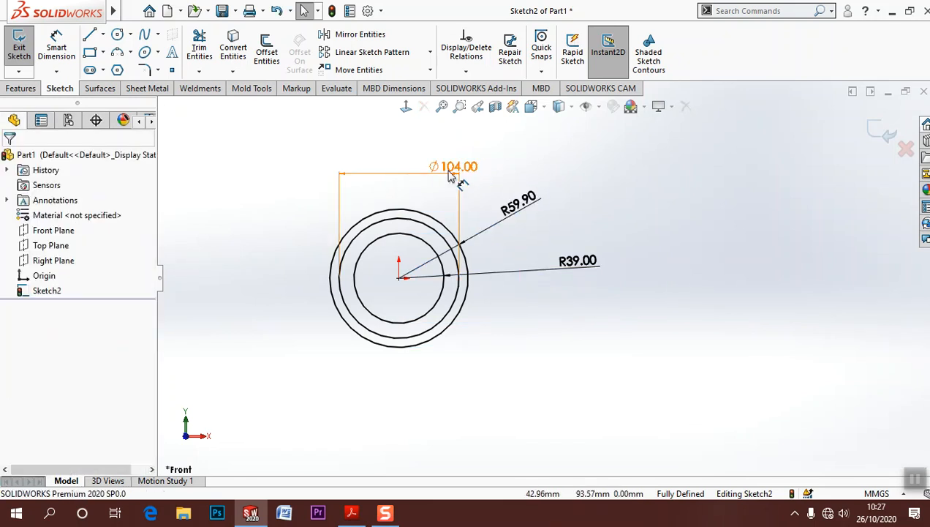
# Step: Change the middle circle's 104 mm dimension to display as a radius
pyautogui.doubleClick(439, 168)
pyautogui.click(377, 183)
pyautogui.click(452, 166)
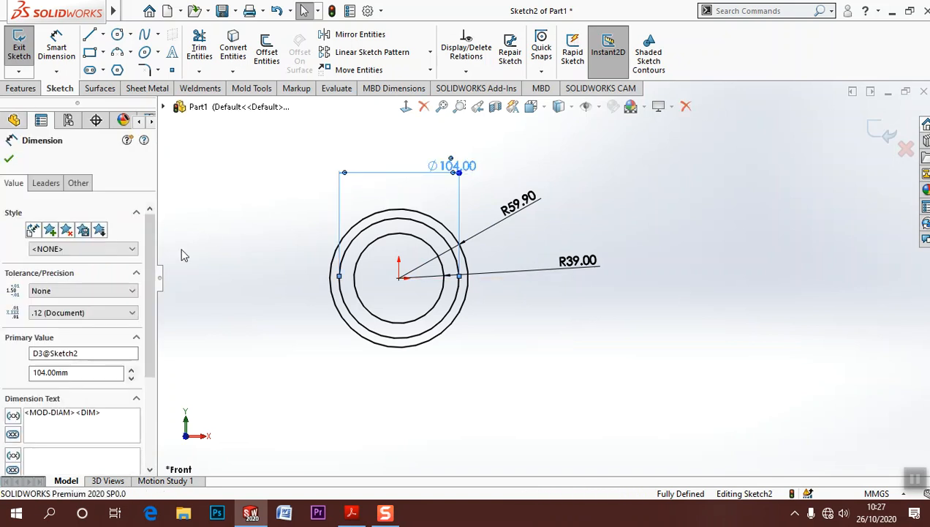
pyautogui.click(45, 183)
pyautogui.click(38, 275)
pyautogui.click(747, 254)
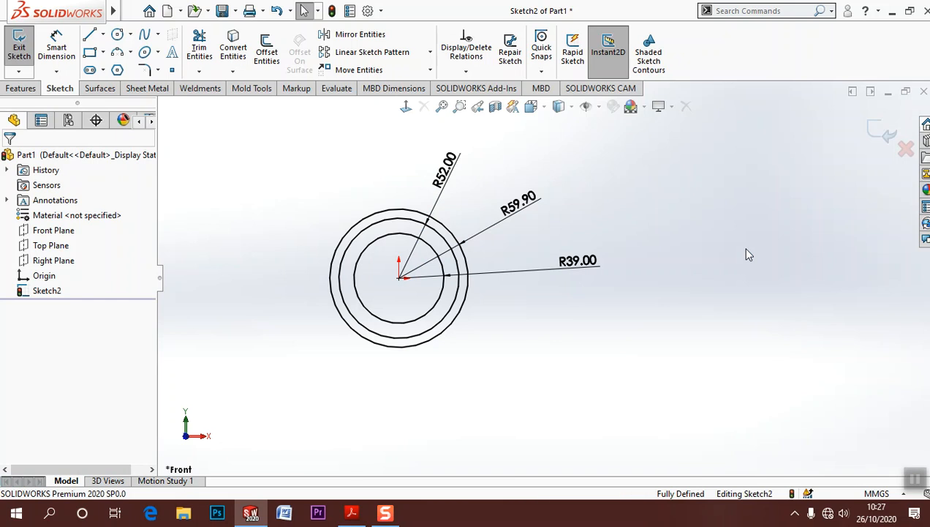
# Step: Draw a centerline from the origin up and to the left, ending on the outermost circle
pyautogui.scroll(-2, 349, 291)
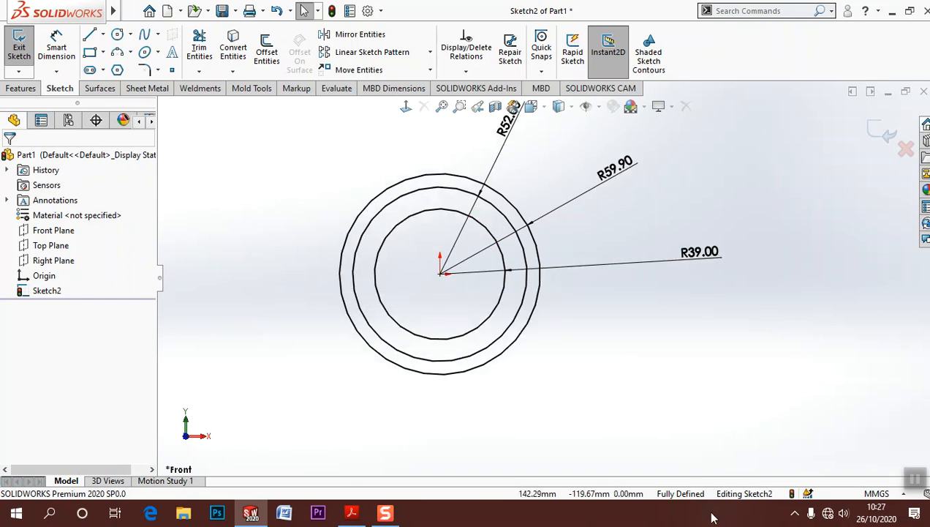
pyautogui.click(384, 514)
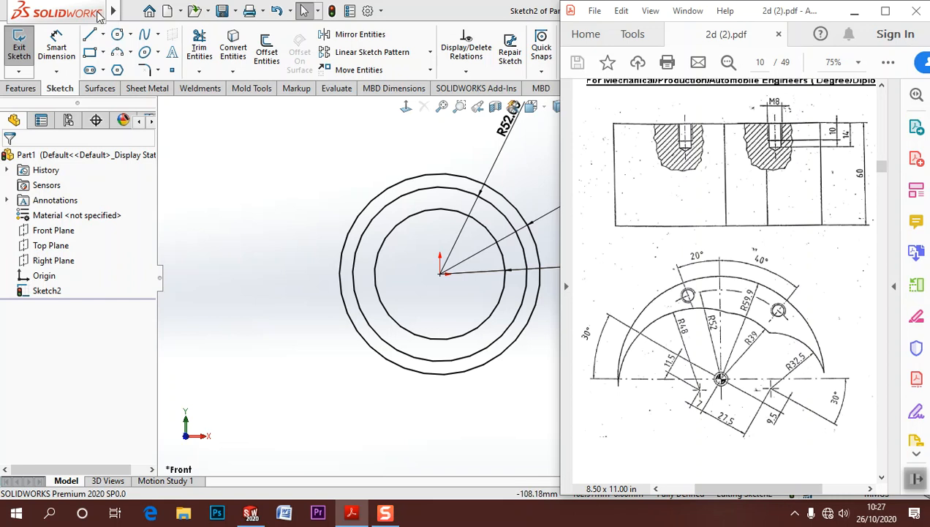
pyautogui.click(103, 35)
pyautogui.click(121, 69)
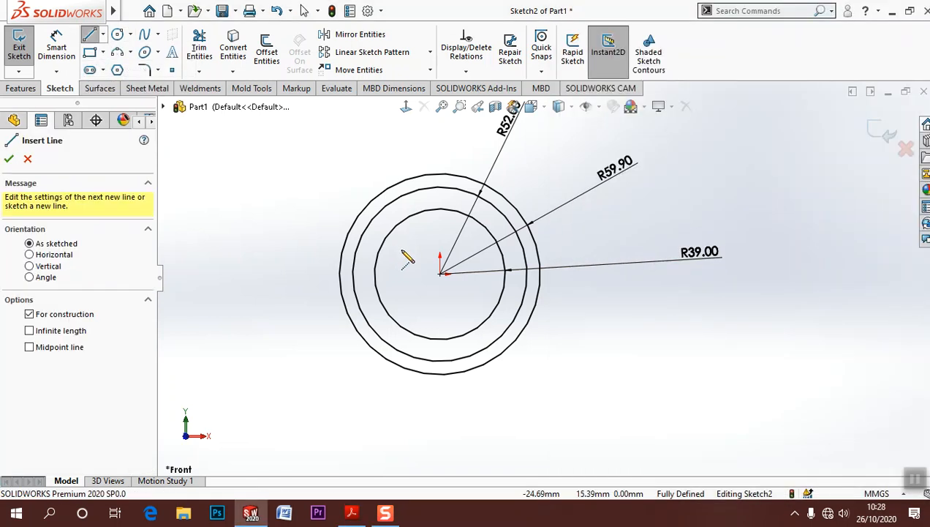
pyautogui.click(440, 275)
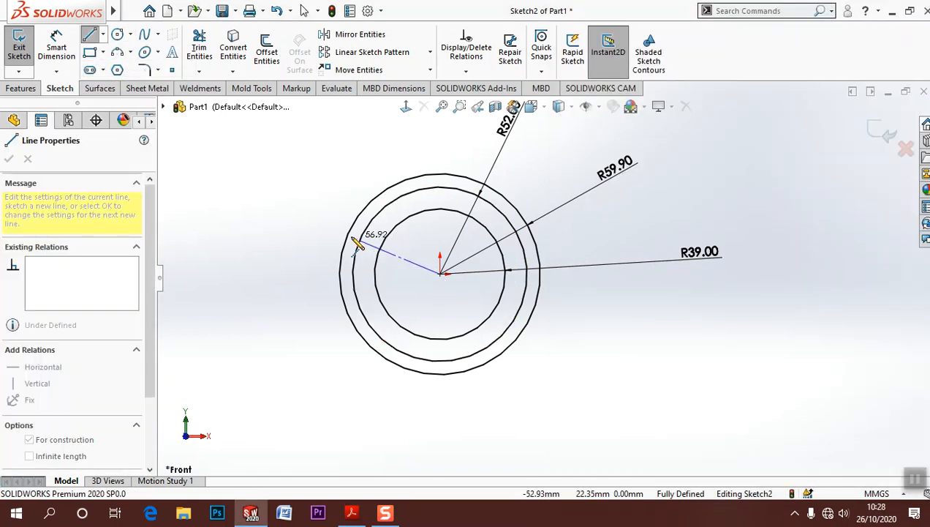
pyautogui.click(348, 235)
pyautogui.rightClick(348, 236)
pyautogui.click(358, 248)
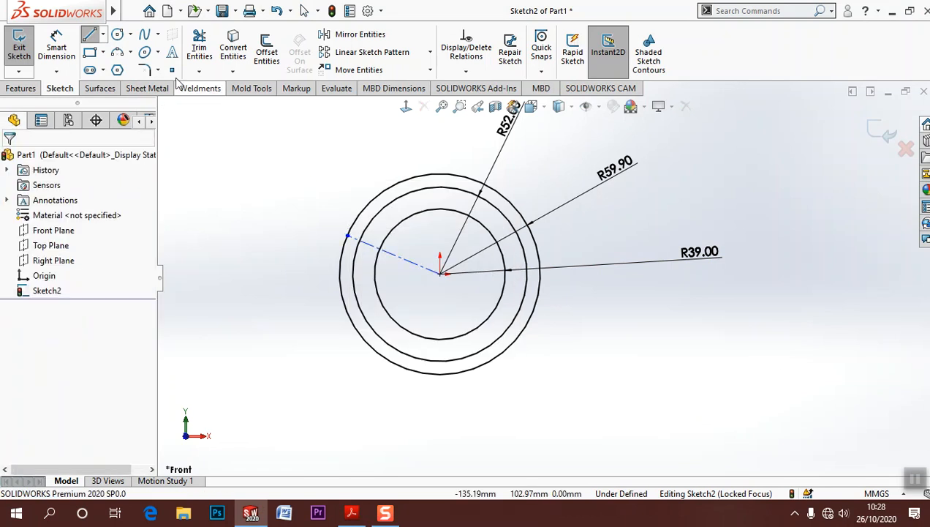
# Step: Dimension the angle between the centerline and the horizontal through the origin as 30°
pyautogui.click(62, 44)
pyautogui.click(424, 266)
pyautogui.click(440, 274)
pyautogui.click(288, 253)
pyautogui.write('30')
pyautogui.press('Return')
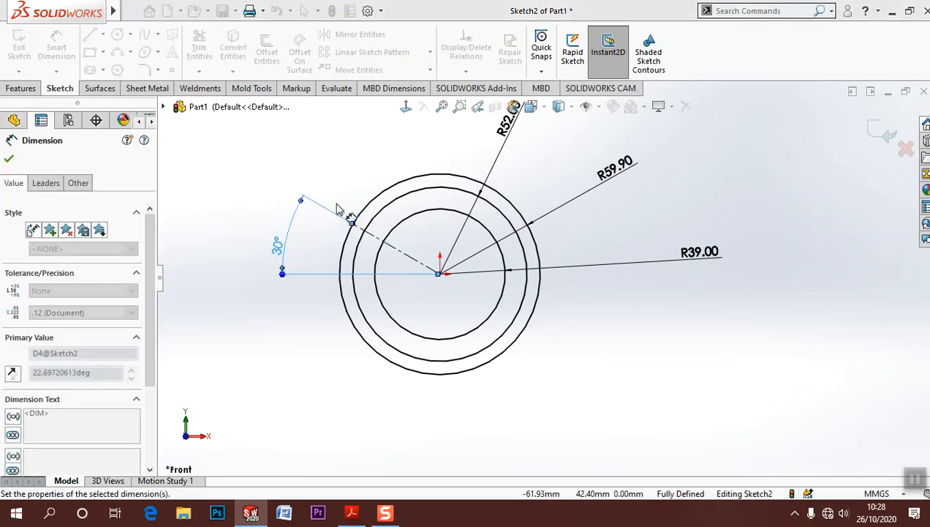
pyautogui.press('Escape')
pyautogui.press('Escape')
# Step: Sketch a circle about 52 mm in diameter with its centre below and to the left of the origin
pyautogui.scroll(-5, 406, 292)
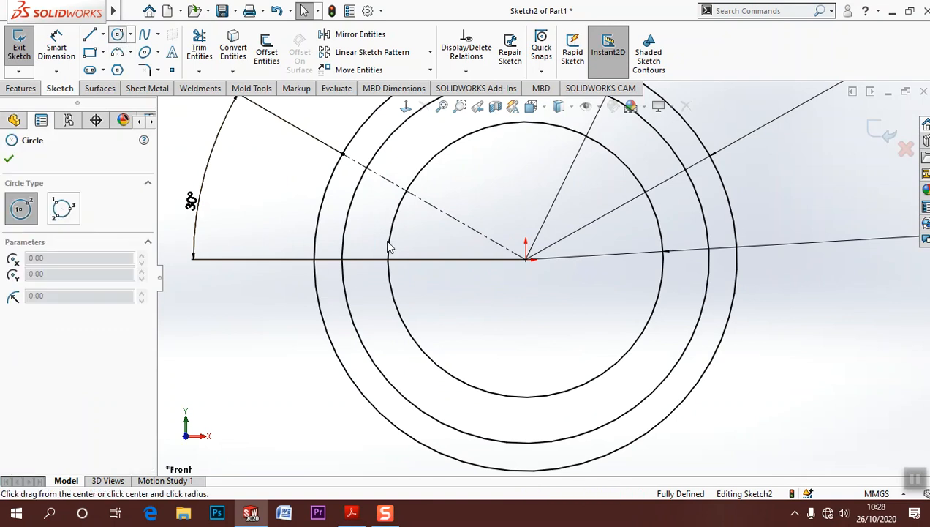
pyautogui.click(478, 290)
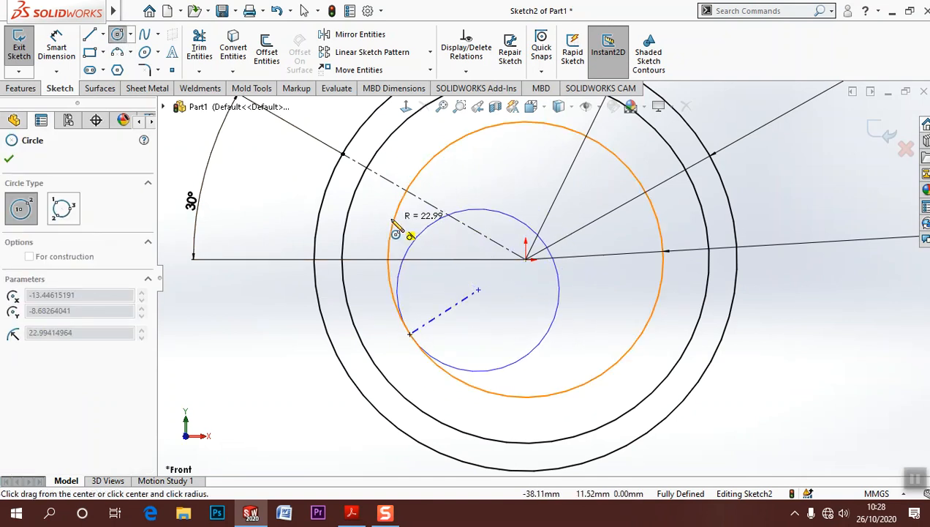
pyautogui.click(439, 211)
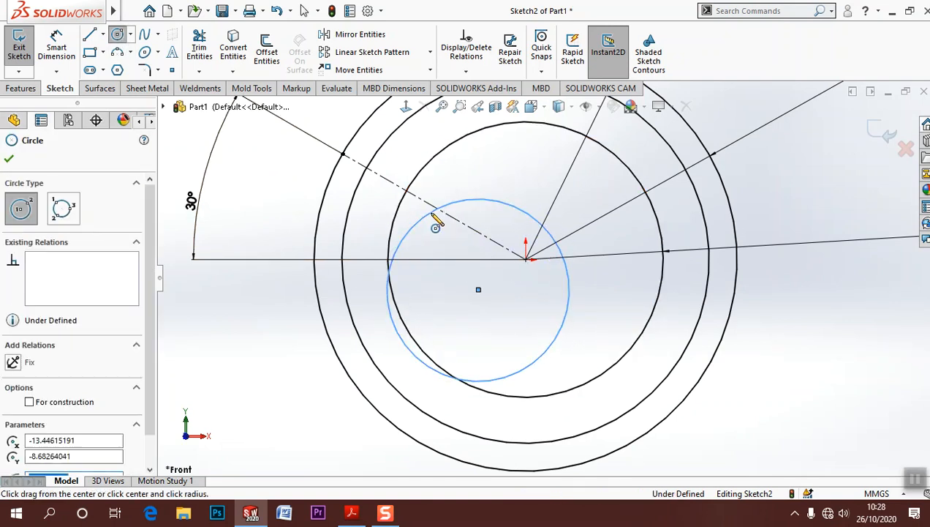
# Step: Dimension the off-centre circle's diameter as 48*2 (96 mm)
pyautogui.click(70, 58)
pyautogui.click(400, 334)
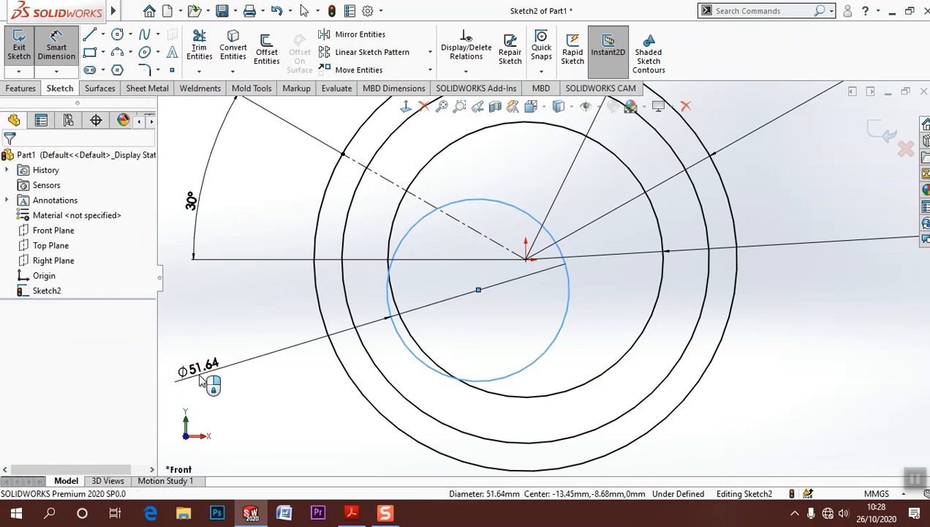
pyautogui.click(201, 379)
pyautogui.write('48*2')
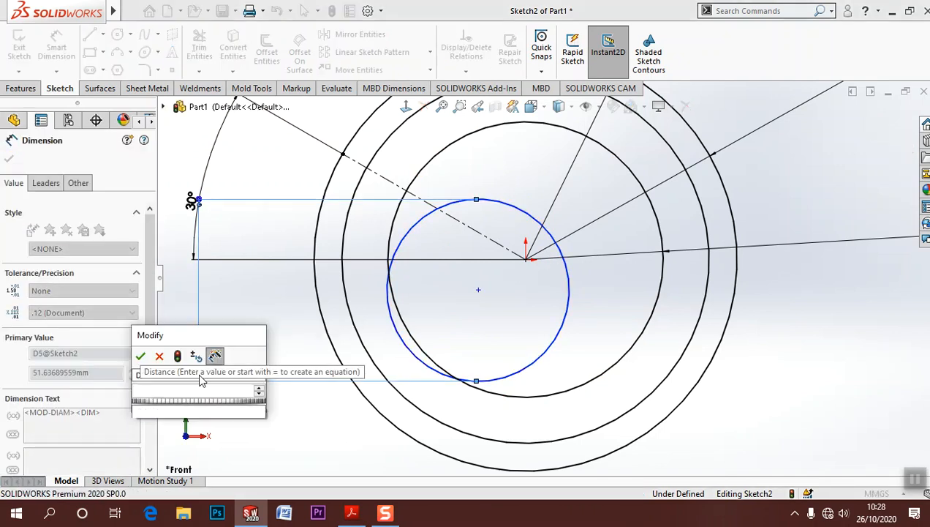
pyautogui.press('Return')
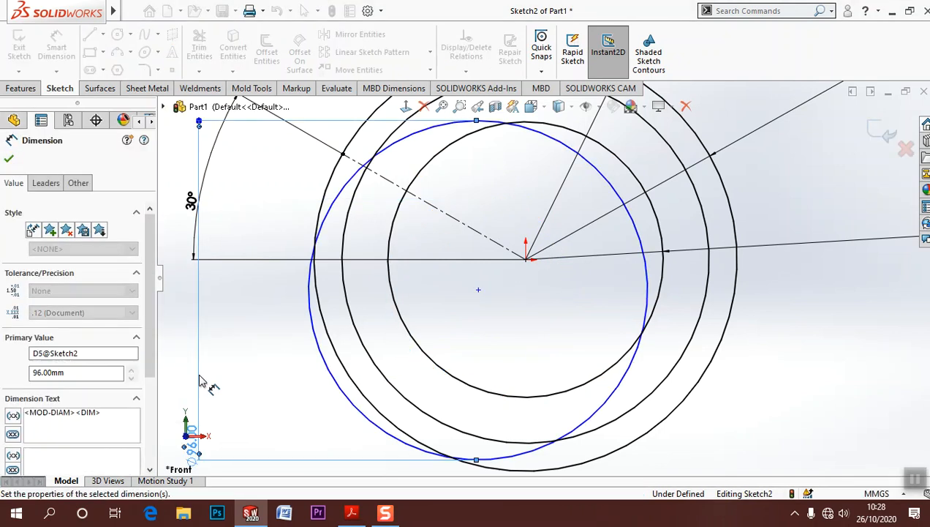
pyautogui.press('Escape')
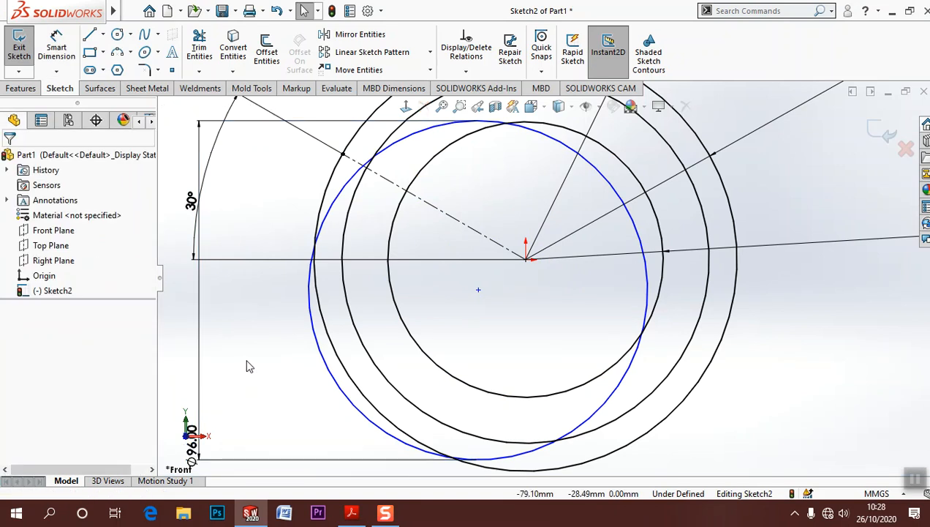
# Step: Dimension the distance between the 30° centerline and the 96 mm circle's centre as 11.5 mm
pyautogui.click(47, 54)
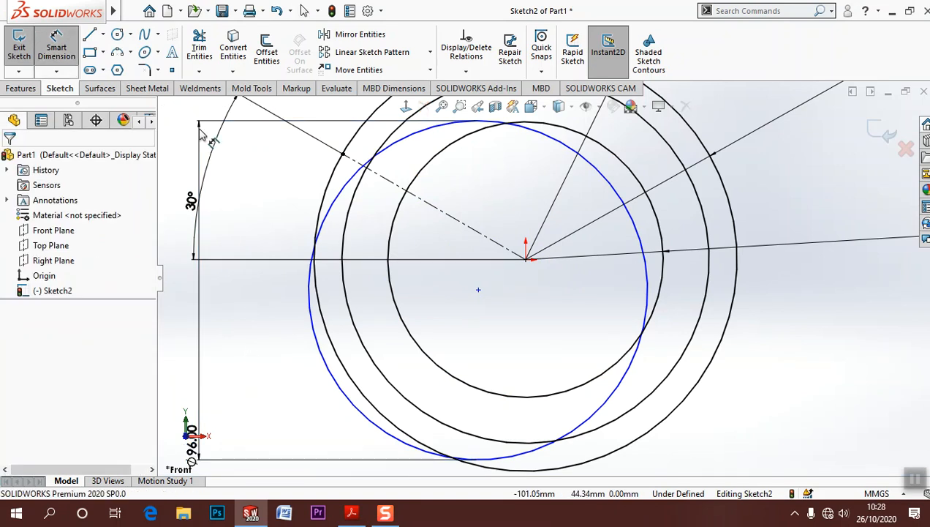
pyautogui.click(505, 246)
pyautogui.click(479, 290)
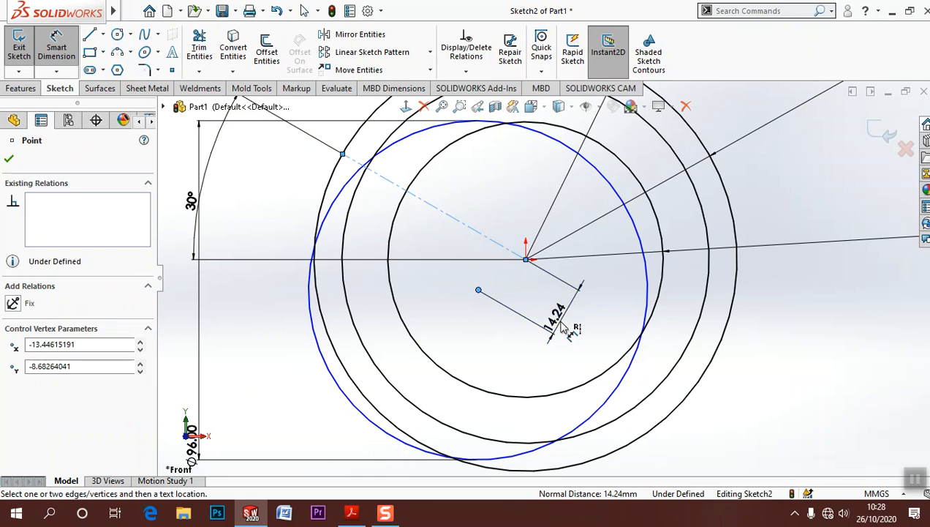
pyautogui.click(562, 322)
pyautogui.write('11.5')
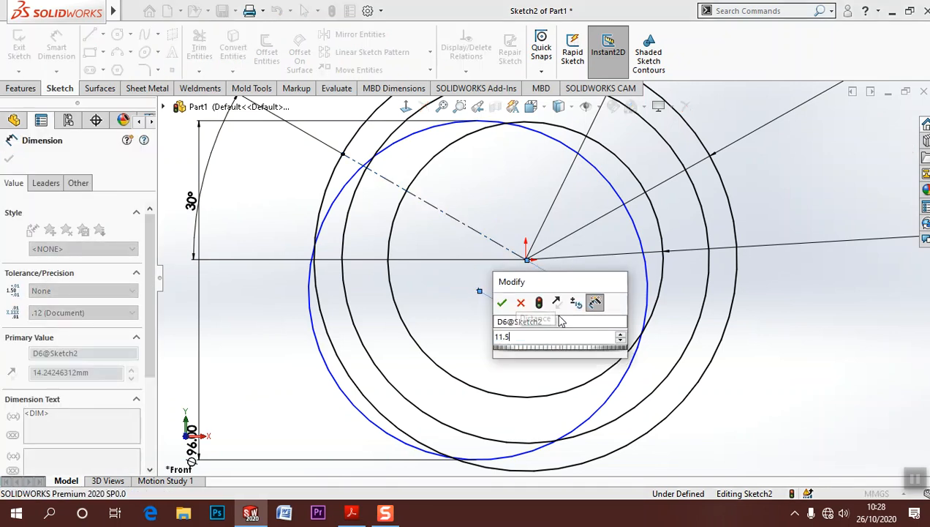
pyautogui.press('Return')
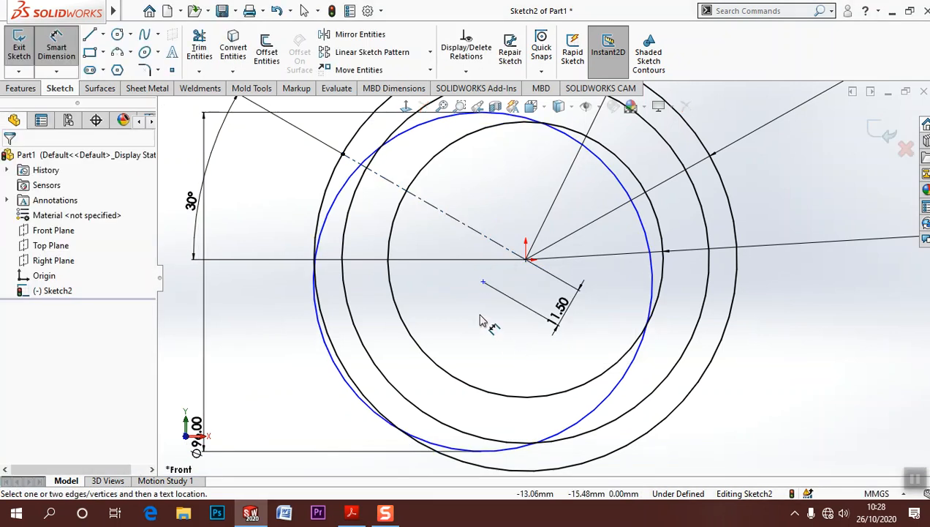
pyautogui.click(483, 282)
pyautogui.click(526, 259)
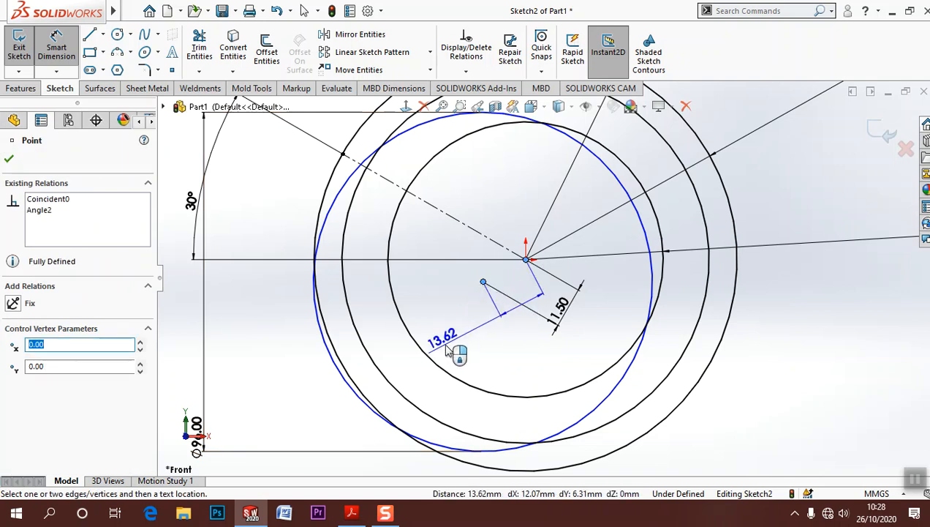
pyautogui.press('Escape')
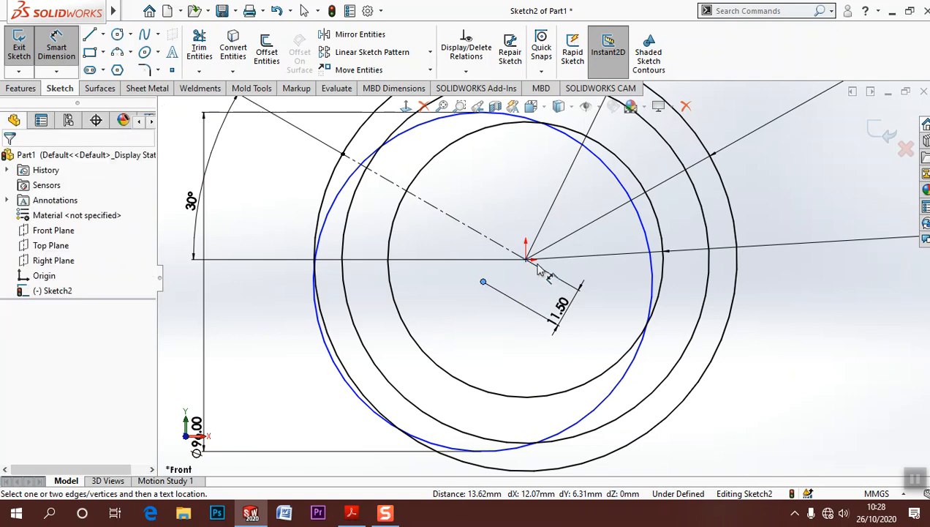
pyautogui.press('Escape')
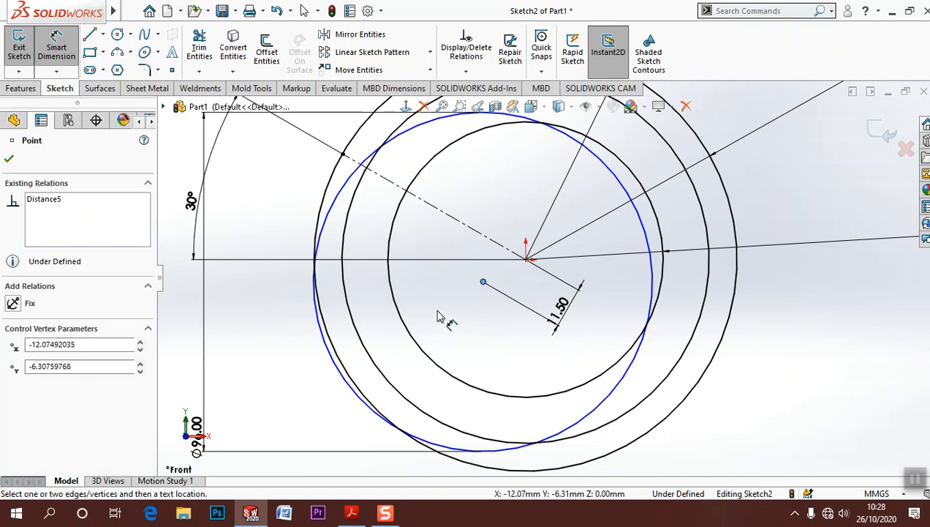
# Step: Draw a line from the 96 mm circle's centre to the 30° centerline, perpendicular to the centerline
pyautogui.click(90, 34)
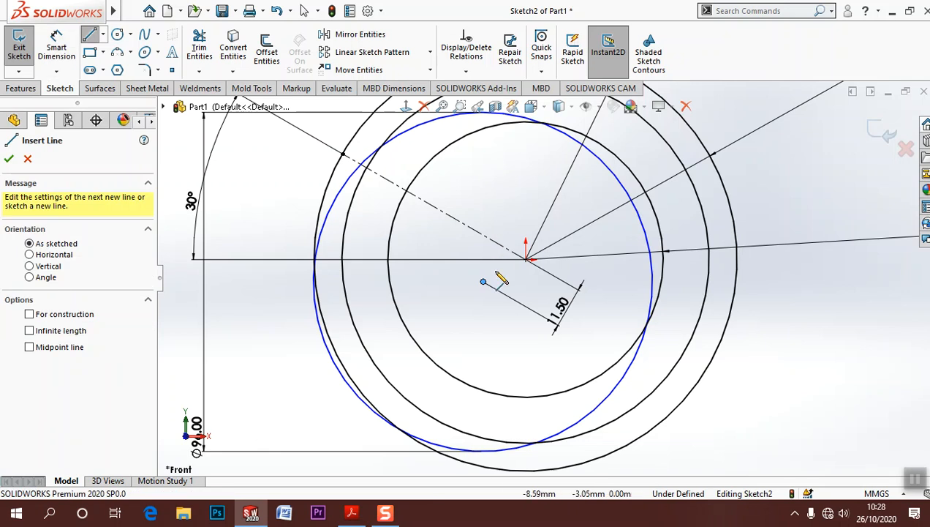
pyautogui.click(483, 282)
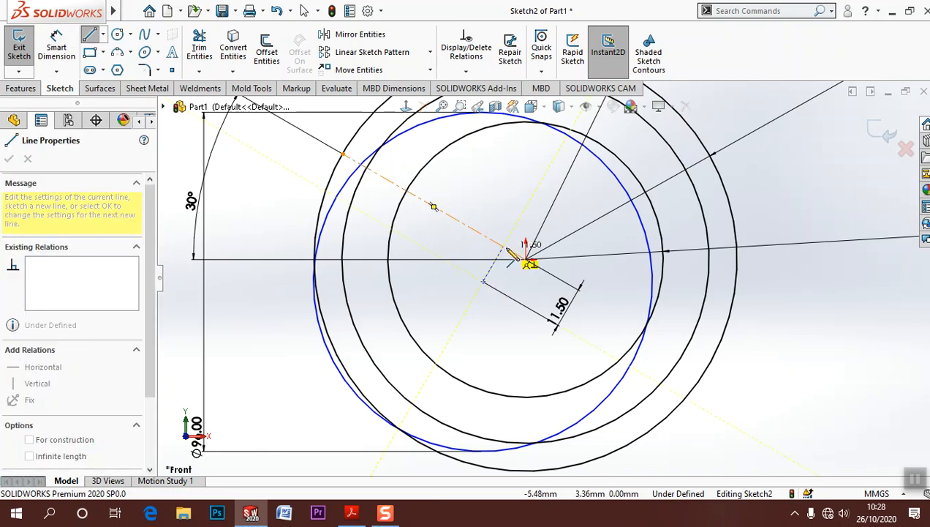
pyautogui.click(503, 247)
pyautogui.rightClick(517, 259)
pyautogui.click(537, 257)
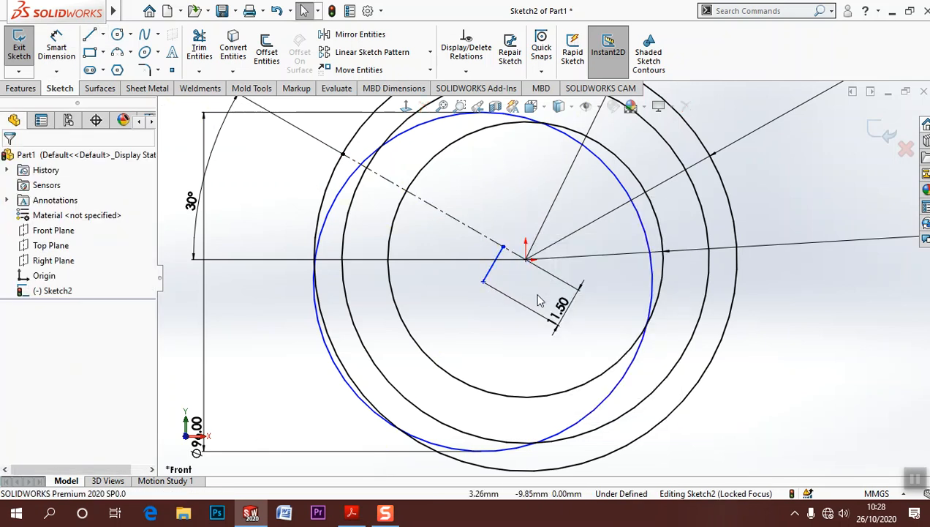
pyautogui.click(514, 254)
pyautogui.keyDown('ctrl'); pyautogui.click(498, 258); pyautogui.keyUp('ctrl')
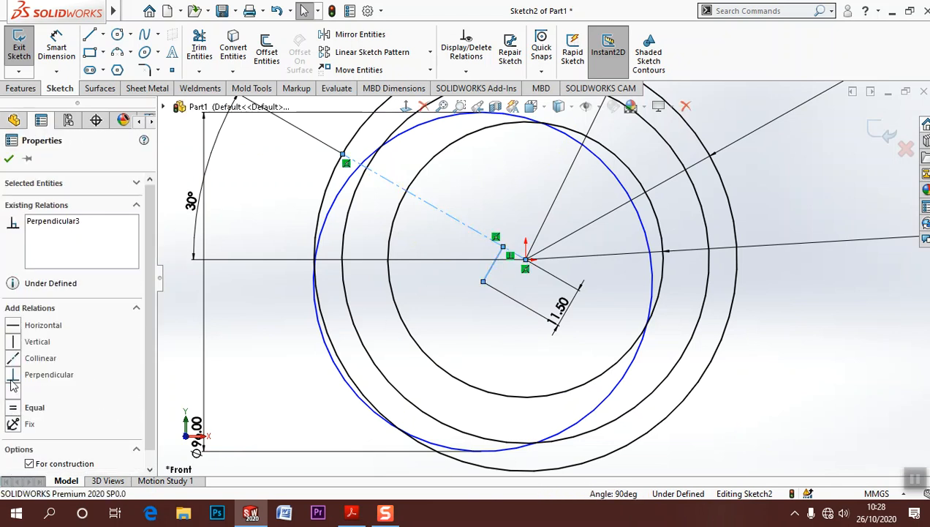
pyautogui.click(424, 376)
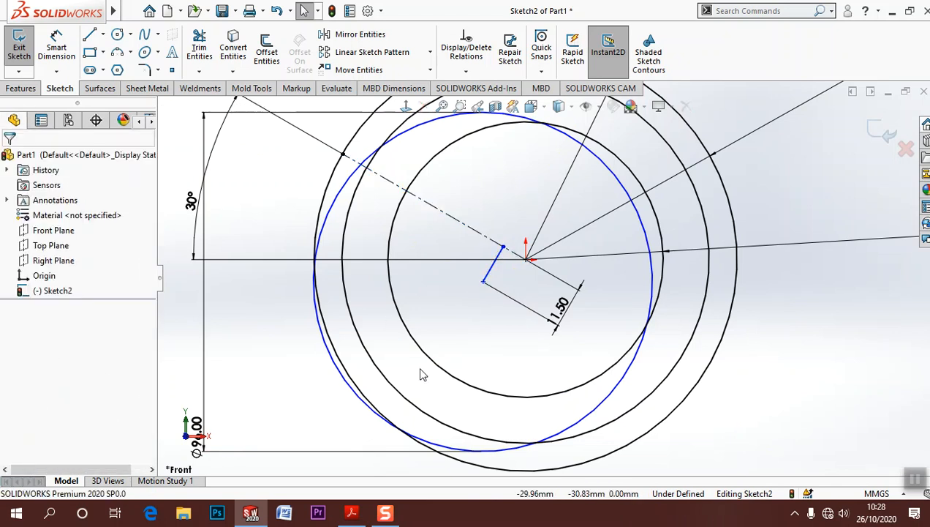
# Step: Dimension the short perpendicular line 7 mm from the origin and convert it to construction geometry
pyautogui.click(56, 48)
pyautogui.click(496, 262)
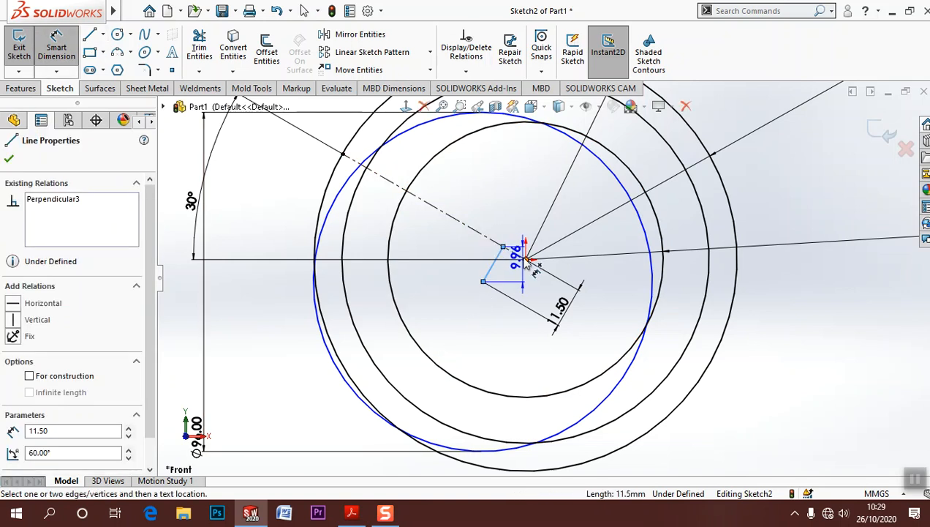
pyautogui.click(525, 258)
pyautogui.click(472, 329)
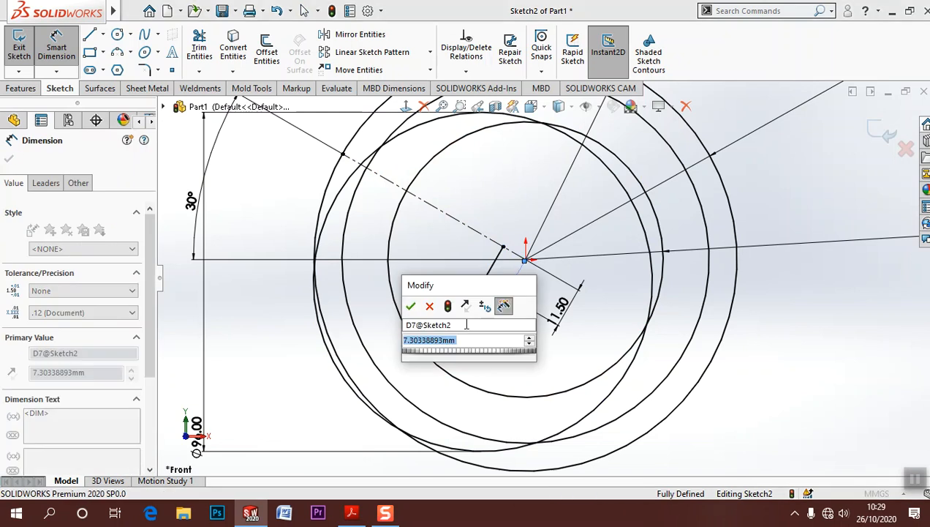
pyautogui.write('7')
pyautogui.press('Return')
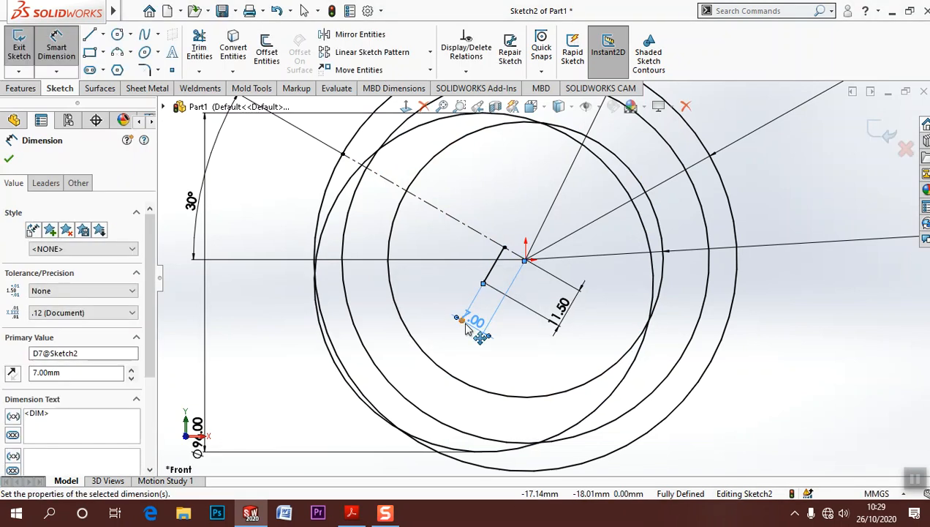
pyautogui.press('Escape')
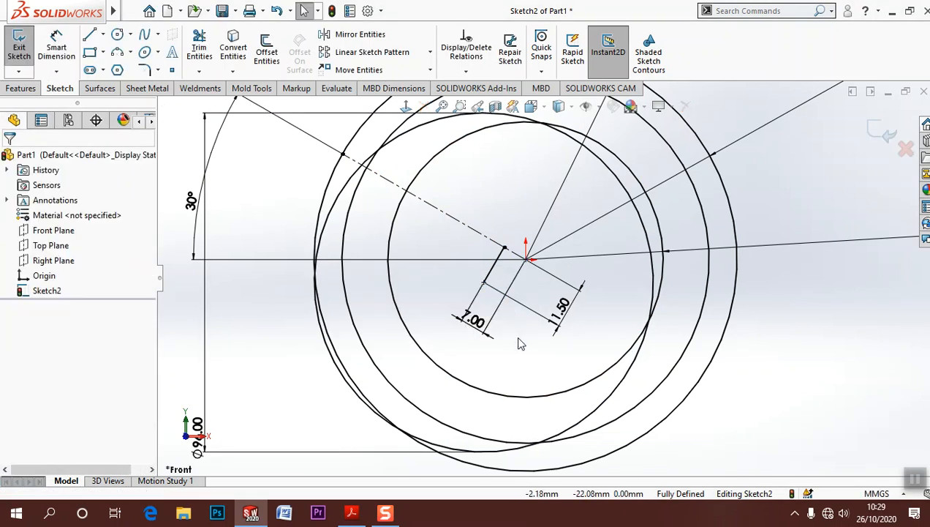
pyautogui.click(496, 273)
pyautogui.click(561, 244)
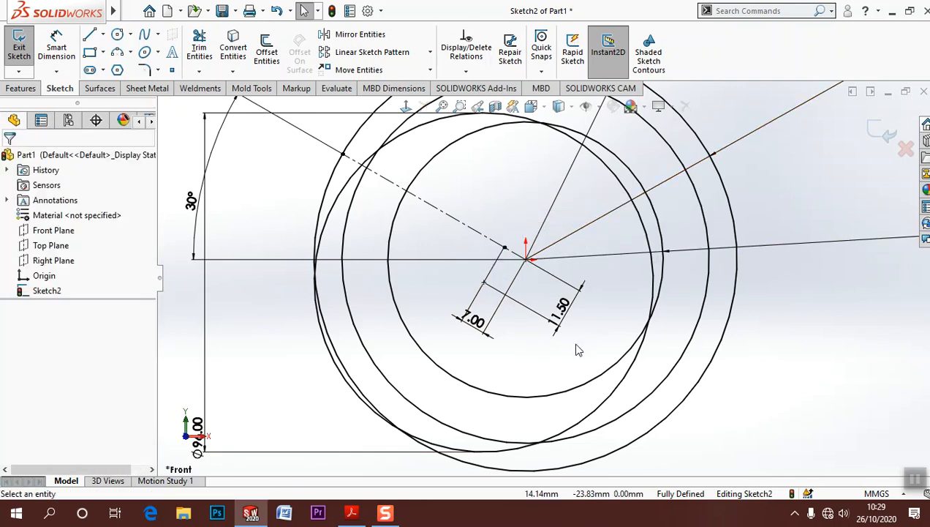
# Step: Check the PDF drawing and sketch a circle about 42 mm in diameter with its centre right of and slightly above the origin
pyautogui.click(351, 512)
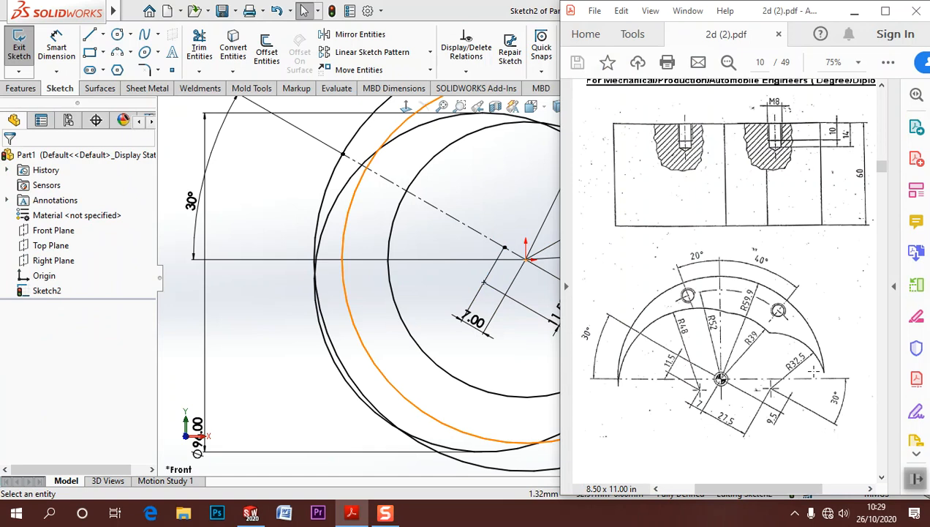
pyautogui.click(475, 388)
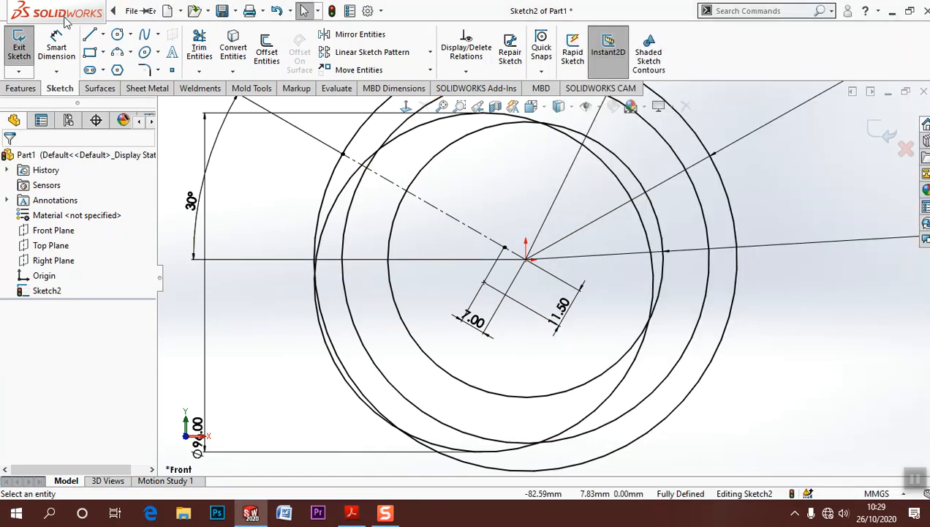
pyautogui.click(117, 34)
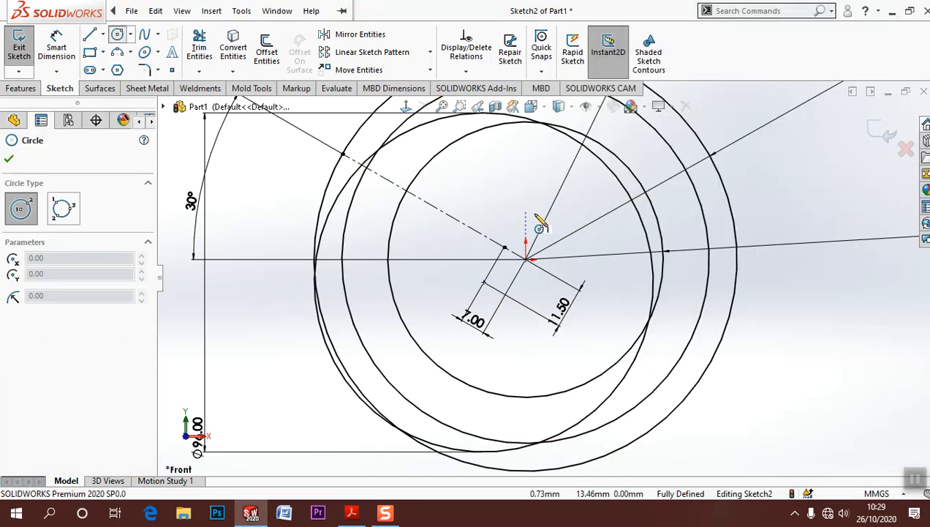
pyautogui.click(681, 241)
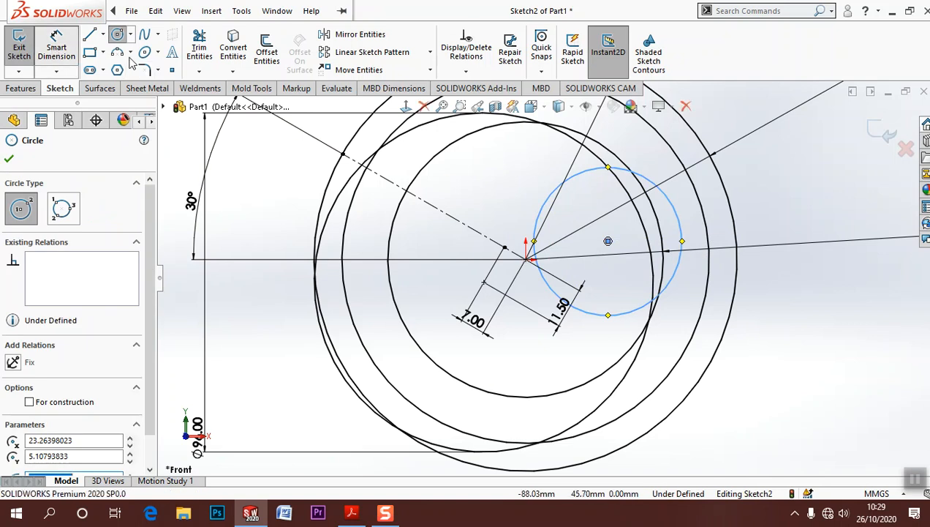
# Step: Dimension the new circle's diameter as 32.5*2 (65 mm)
pyautogui.click(56, 48)
pyautogui.click(677, 270)
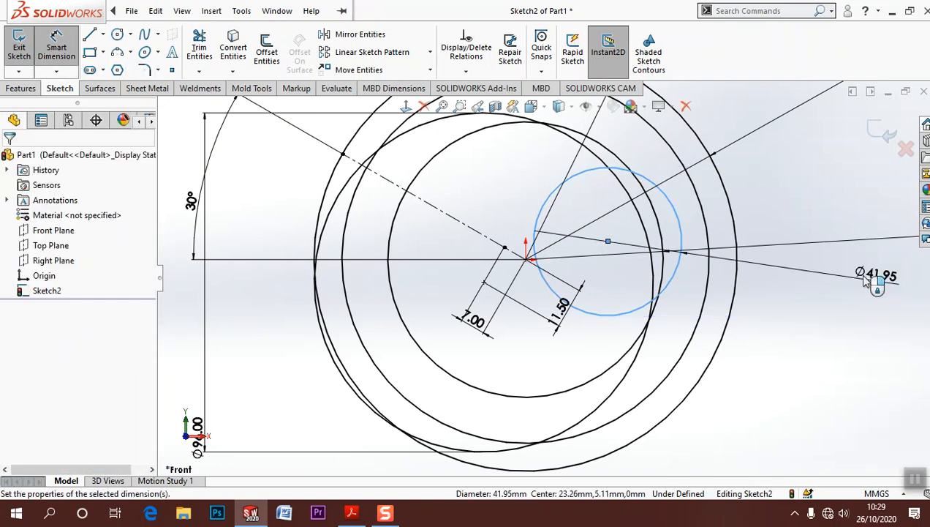
pyautogui.click(865, 281)
pyautogui.write('32.5*')
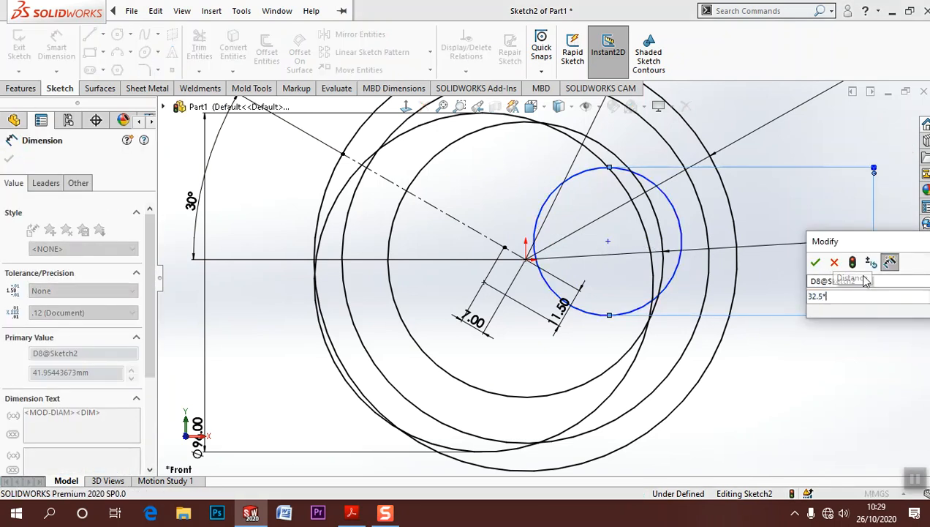
pyautogui.write('2')
pyautogui.press('Return')
pyautogui.press('Escape')
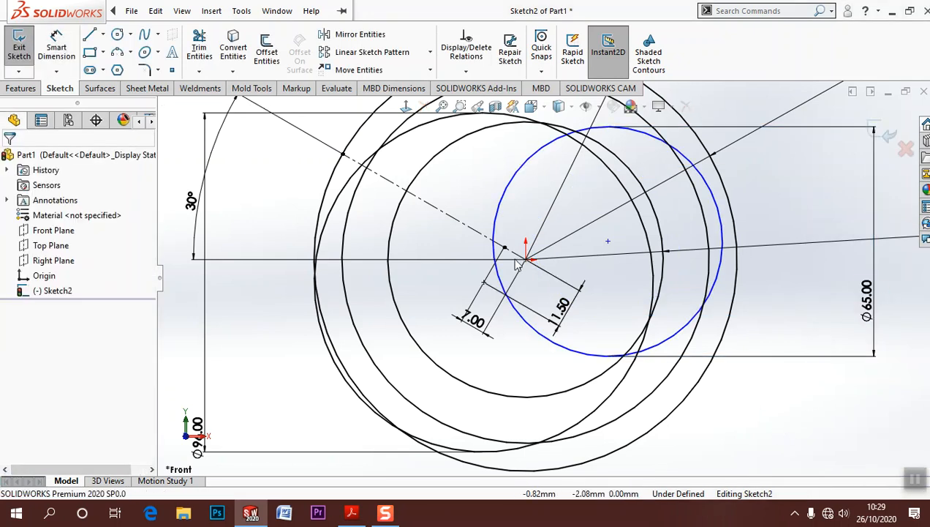
pyautogui.click(56, 47)
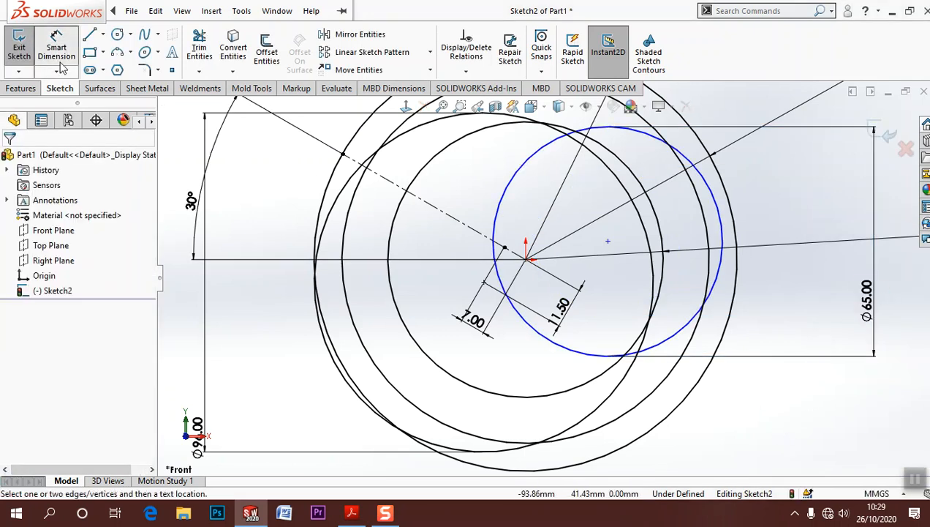
pyautogui.click(477, 240)
pyautogui.click(613, 250)
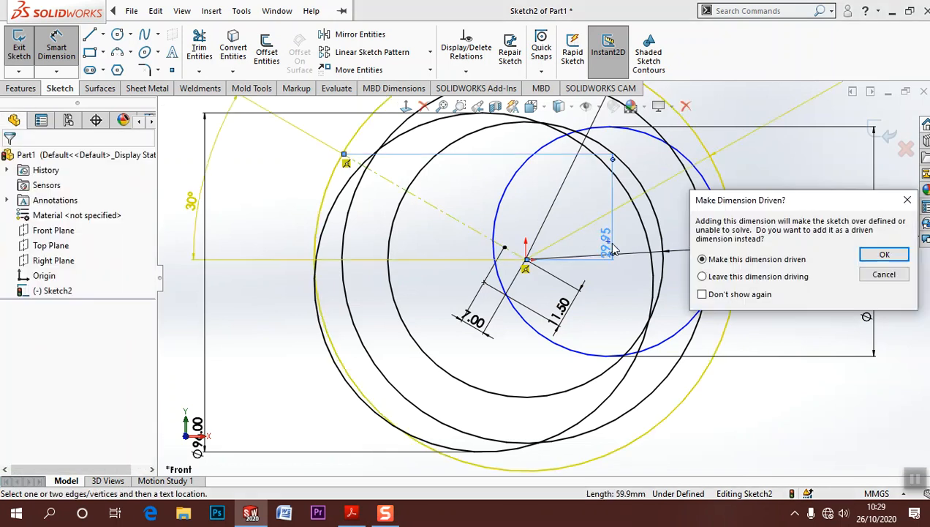
pyautogui.press('Escape')
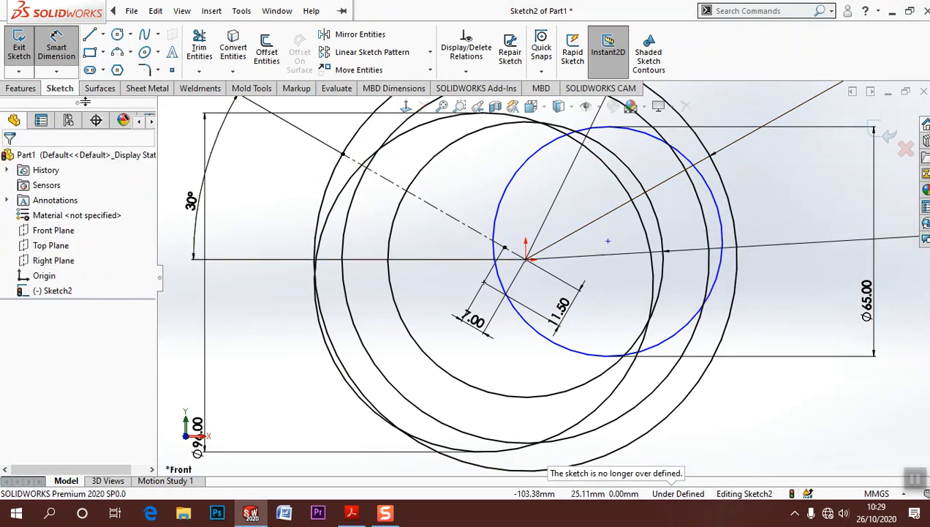
# Step: Dimension the distance between the 30° centerline and the 65 mm circle's centre as 9.5 mm
pyautogui.click(57, 50)
pyautogui.click(478, 231)
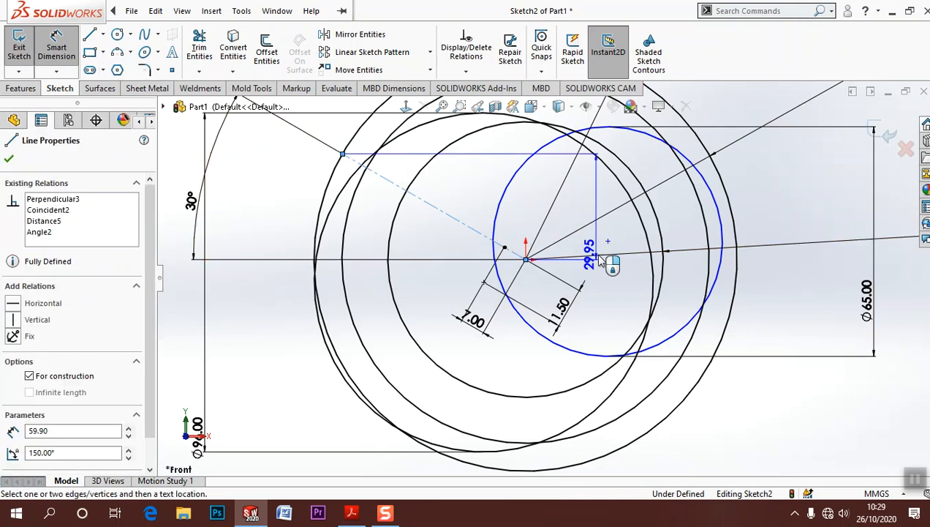
pyautogui.click(608, 240)
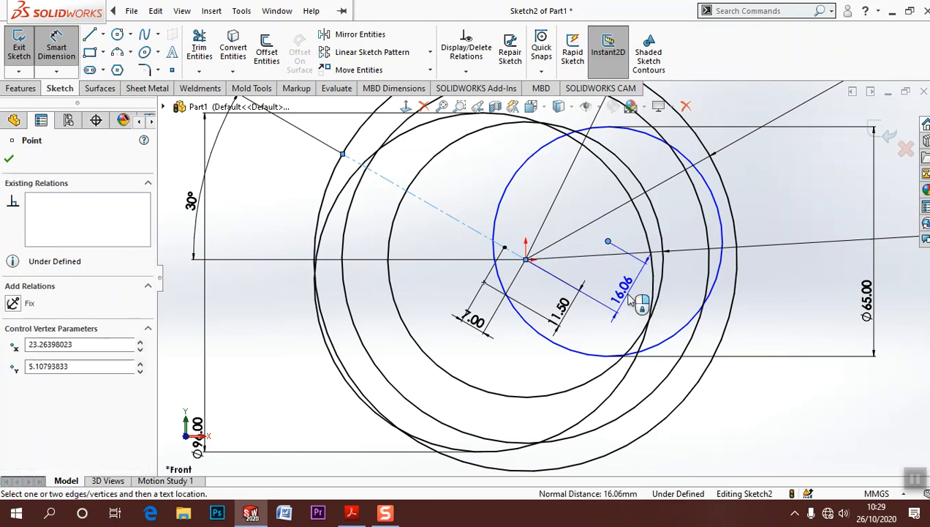
pyautogui.click(628, 300)
pyautogui.write('9.5')
pyautogui.press('Return')
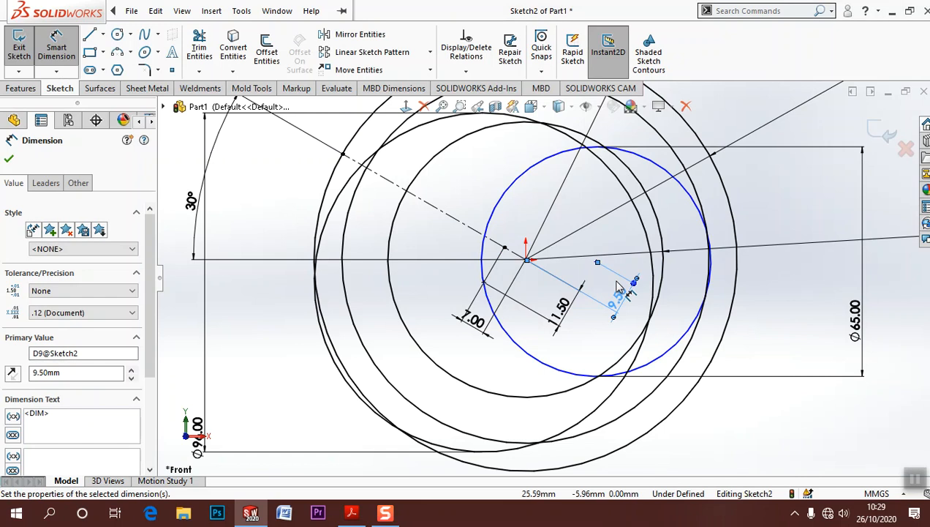
pyautogui.click(729, 395)
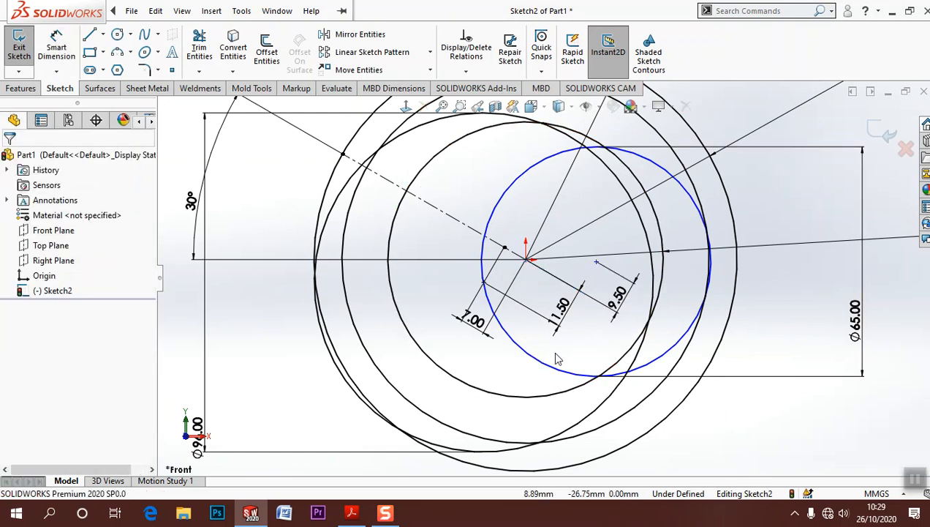
pyautogui.click(492, 307)
# Step: Check the PDF drawing and sketch a line from the 65 mm circle's centre downward across the extension of the 30° centerline
pyautogui.click(352, 514)
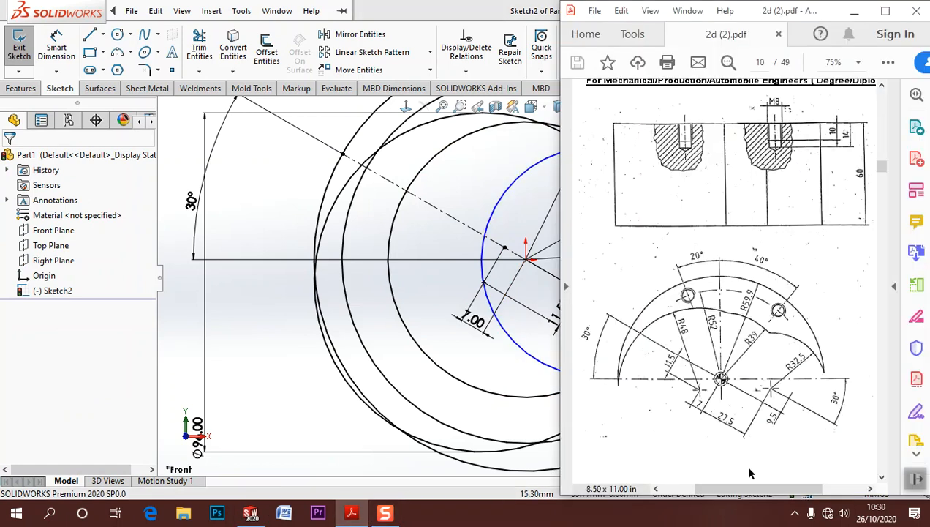
pyautogui.press('F1')
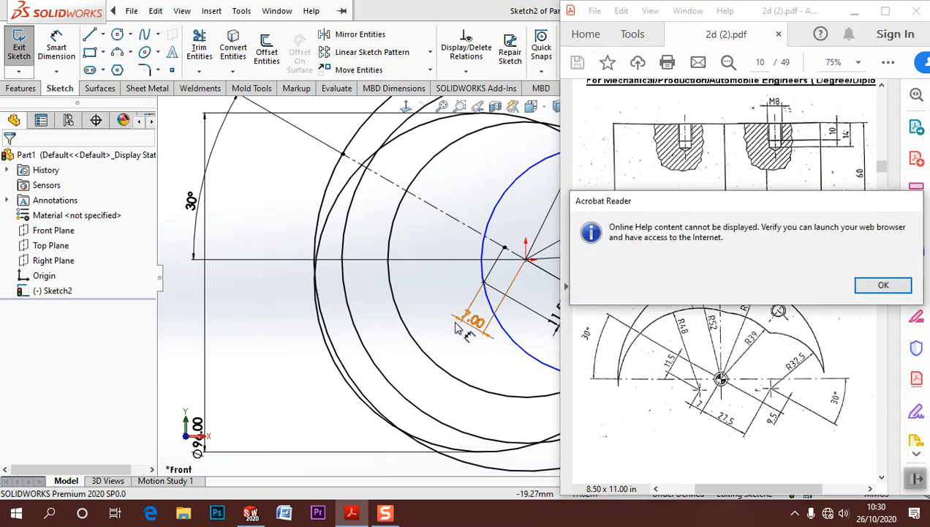
pyautogui.click(903, 286)
pyautogui.click(550, 311)
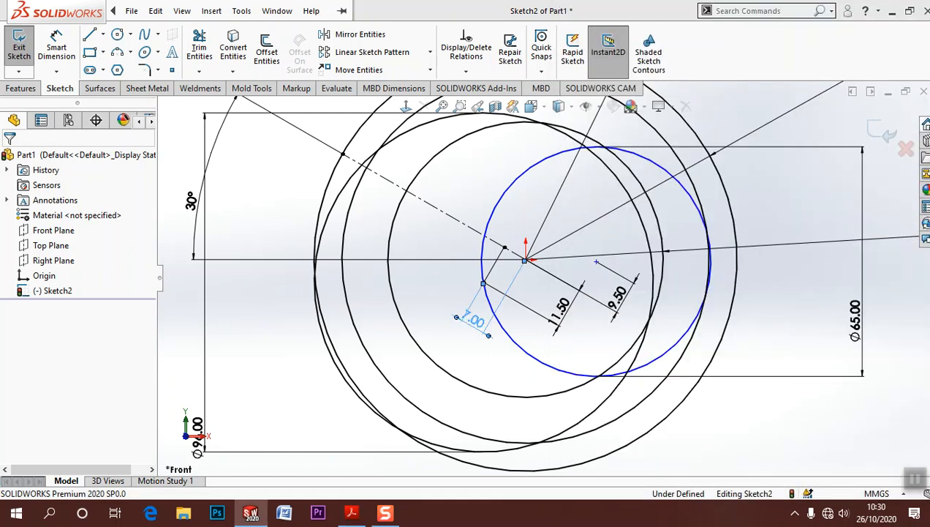
pyautogui.press('l')
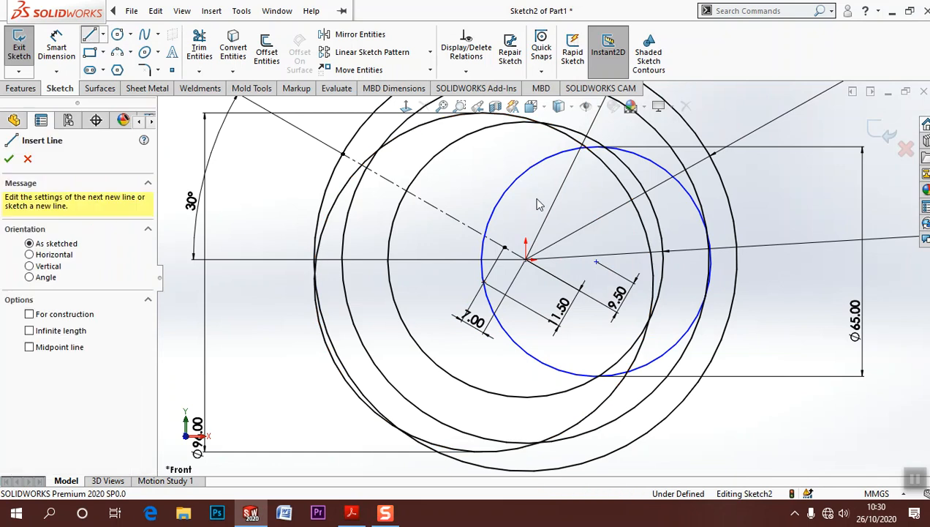
pyautogui.click(597, 262)
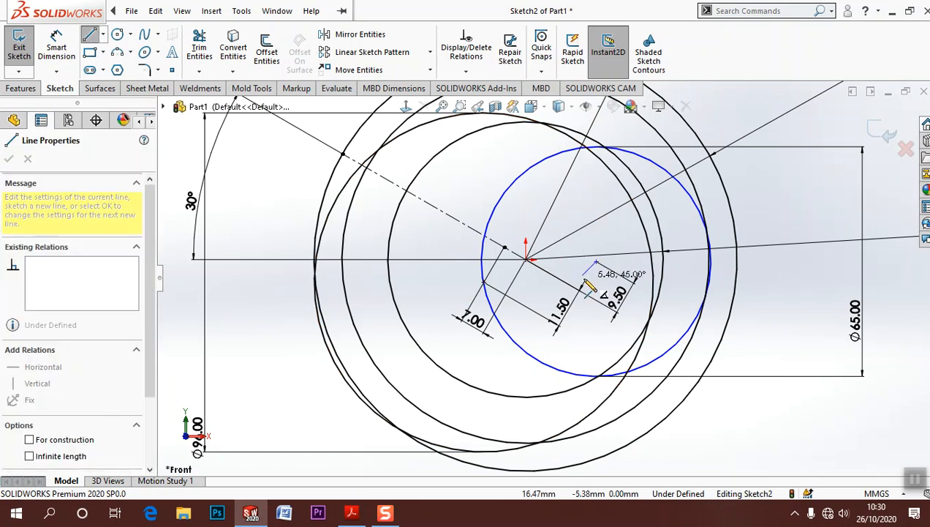
pyautogui.click(567, 334)
pyautogui.press('Escape')
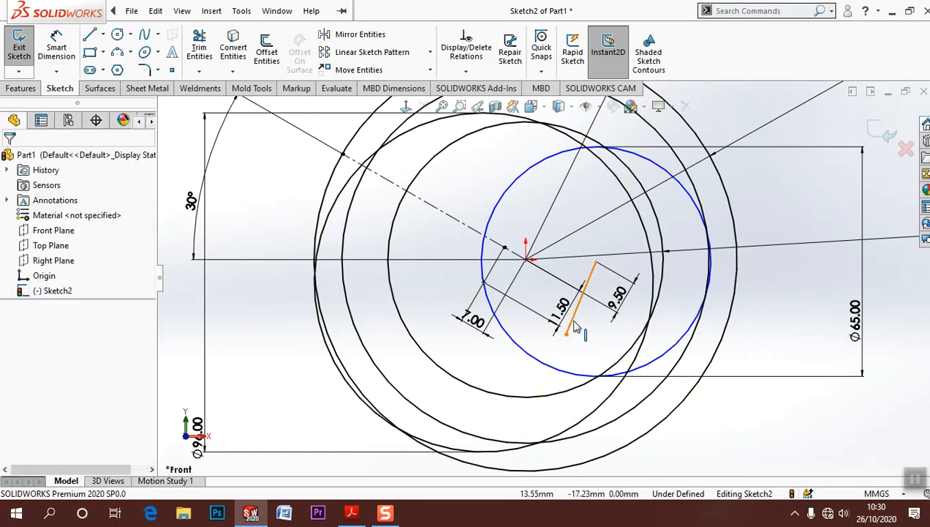
# Step: Make the new line from the 65 mm circle's centre perpendicular to the 30° centerline
pyautogui.click(577, 328)
pyautogui.keyDown('ctrl'); pyautogui.click(472, 230); pyautogui.keyUp('ctrl')
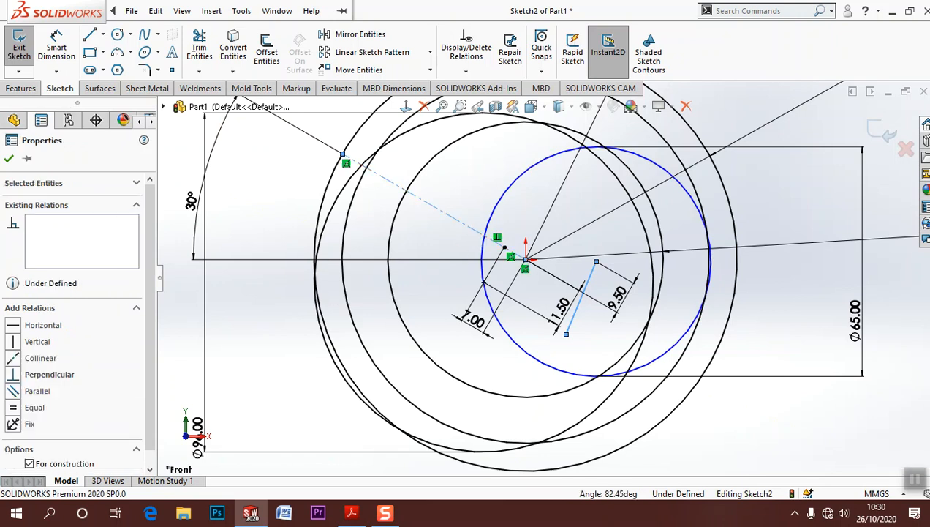
pyautogui.click(14, 375)
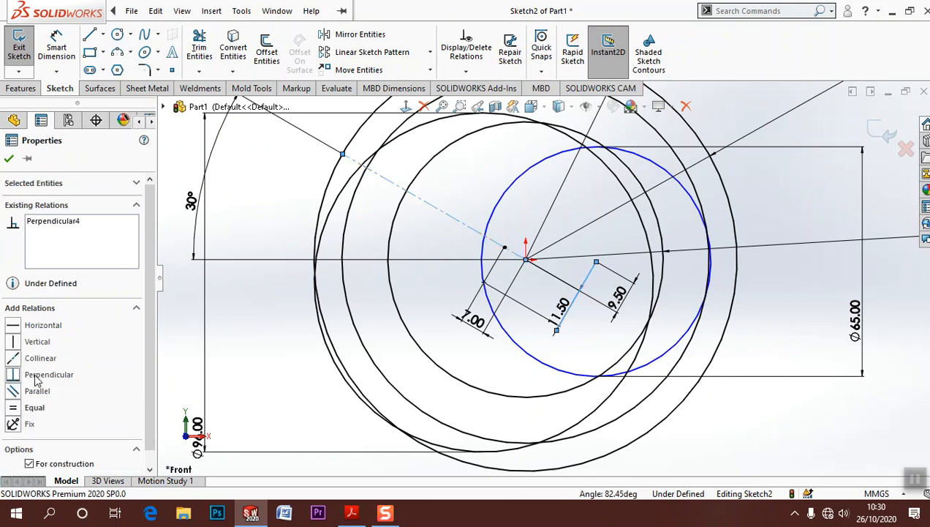
pyautogui.click(370, 386)
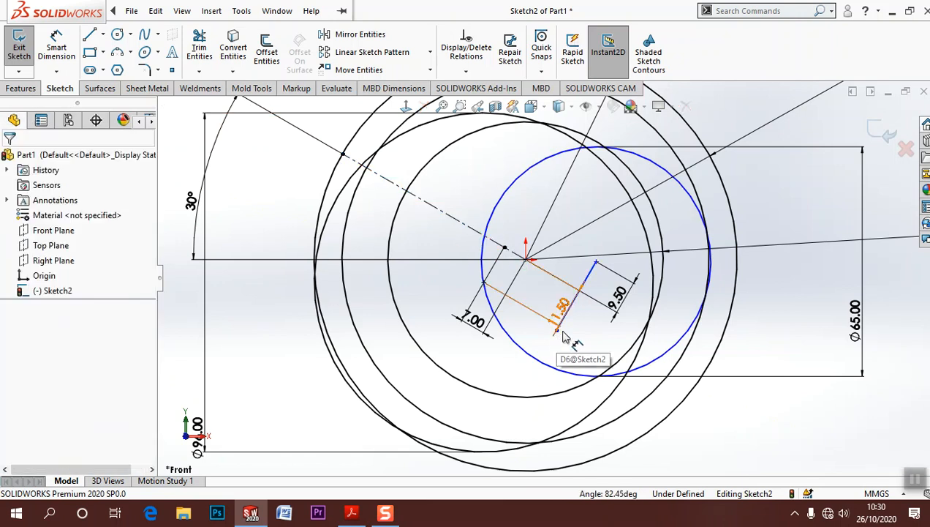
# Step: Make the perpendicular line's free lower endpoint coincident with the 30° centerline
pyautogui.scroll(-5, 578, 336)
pyautogui.click(474, 283)
pyautogui.scroll(5, 534, 317)
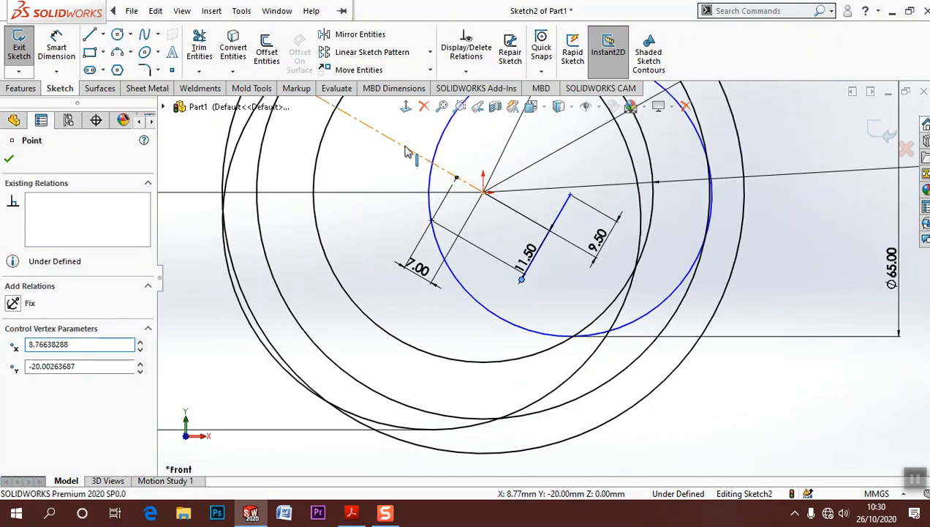
pyautogui.click(407, 151)
pyautogui.click(13, 341)
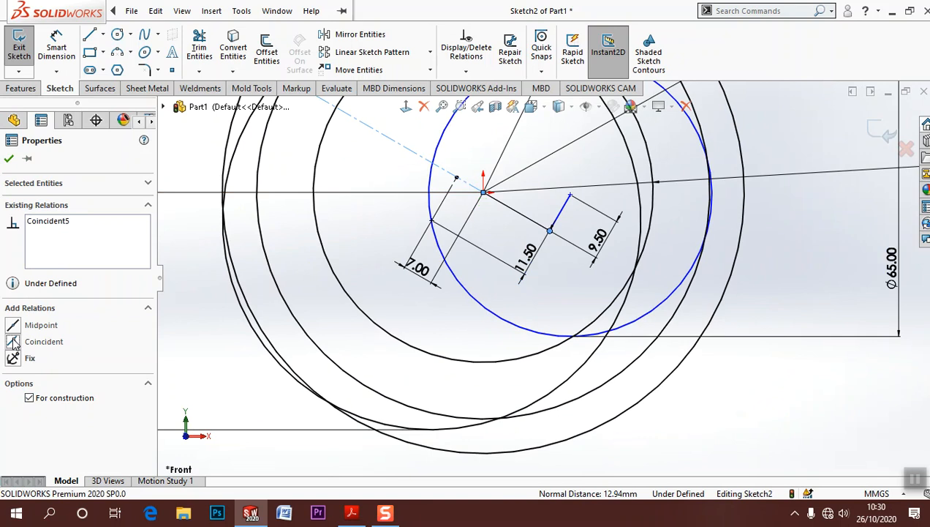
pyautogui.click(419, 371)
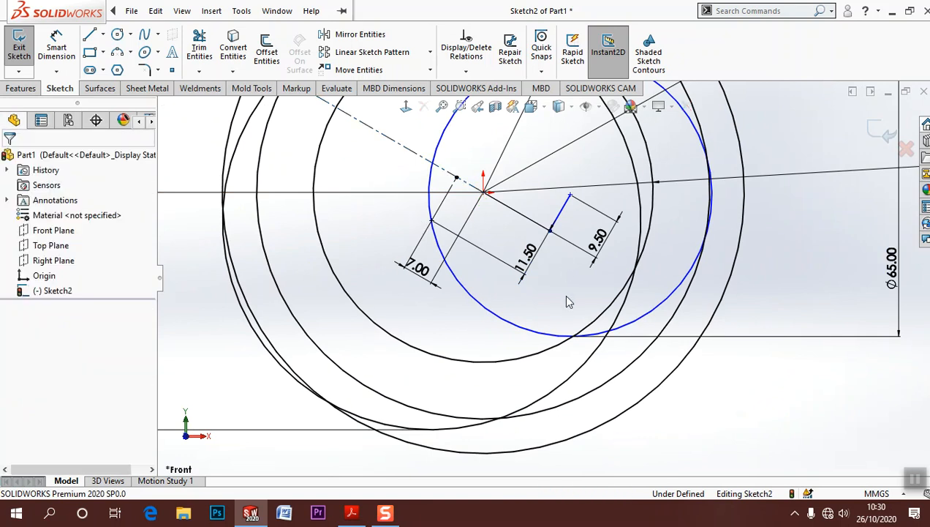
# Step: Dimension the distance from the origin to the short line at the 65 mm circle's centre as 27.5 mm
pyautogui.click(56, 48)
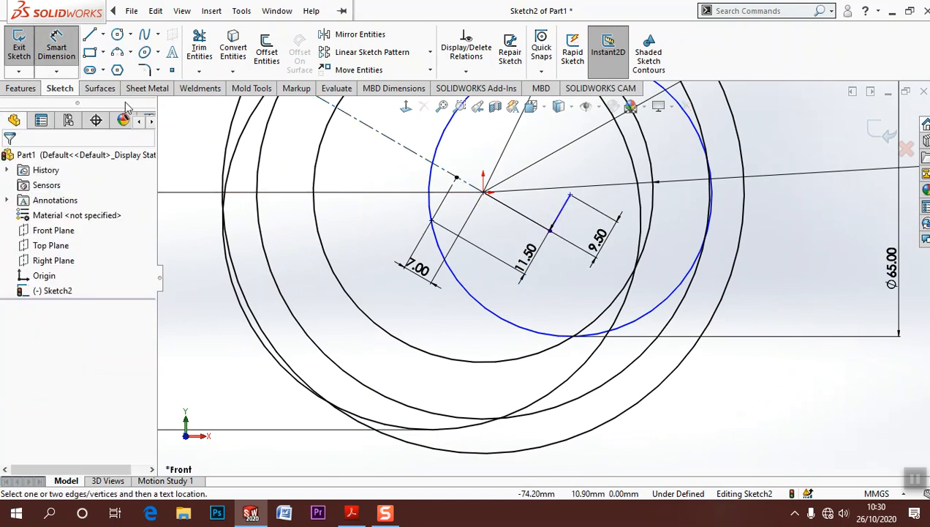
pyautogui.click(484, 192)
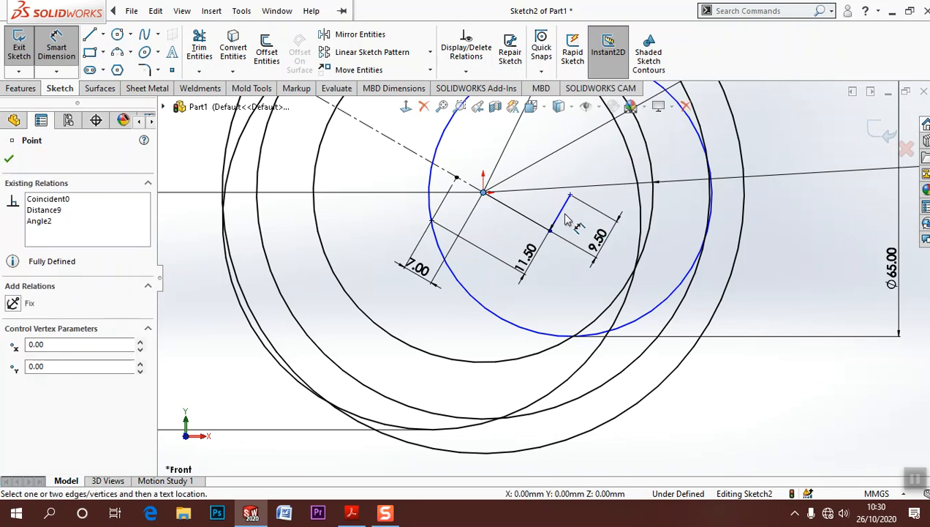
pyautogui.click(562, 210)
pyautogui.click(463, 331)
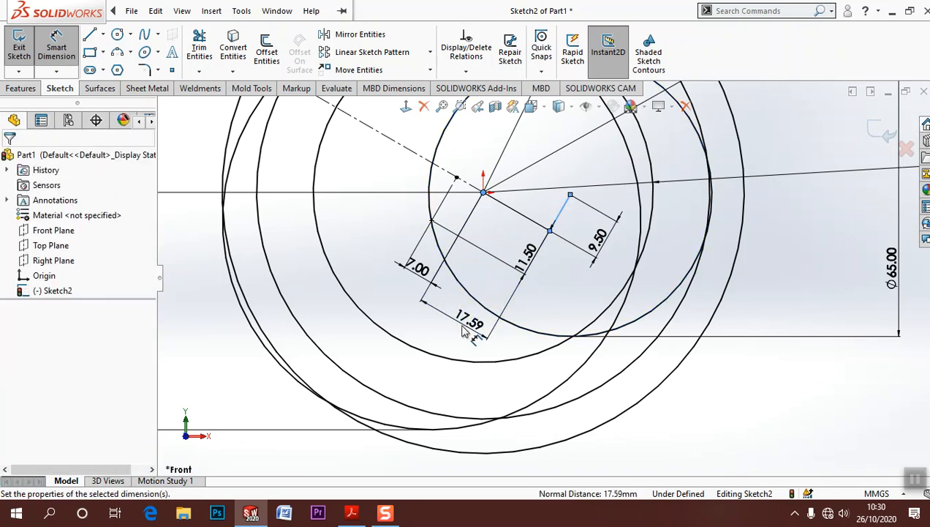
pyautogui.write('27.5')
pyautogui.press('Return')
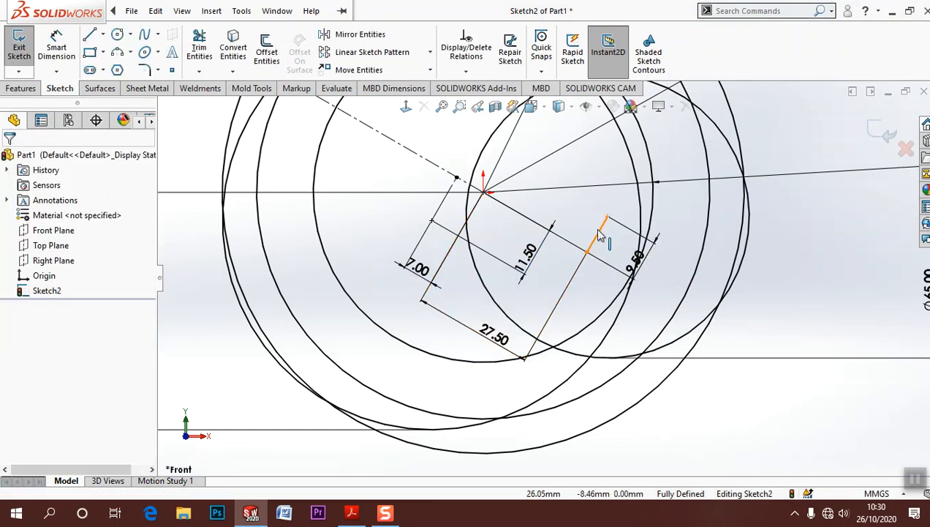
# Step: Convert the short line at the 65 mm circle's centre and the R52 circle to construction geometry
pyautogui.click(604, 236)
pyautogui.click(688, 229)
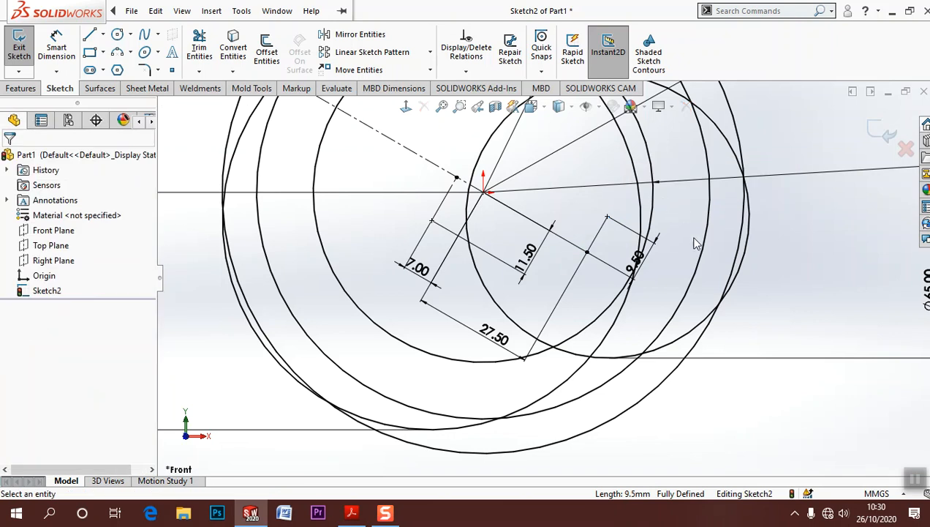
pyautogui.scroll(3, 817, 332)
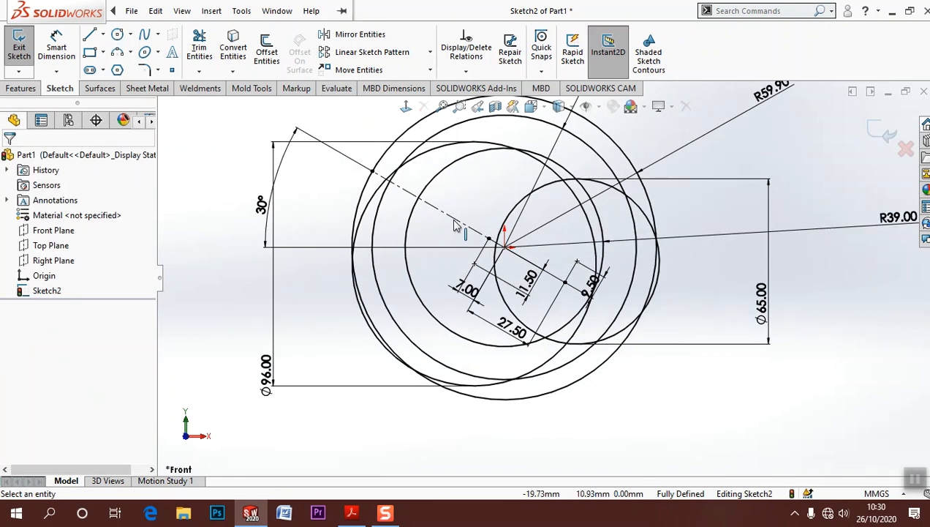
pyautogui.click(376, 218)
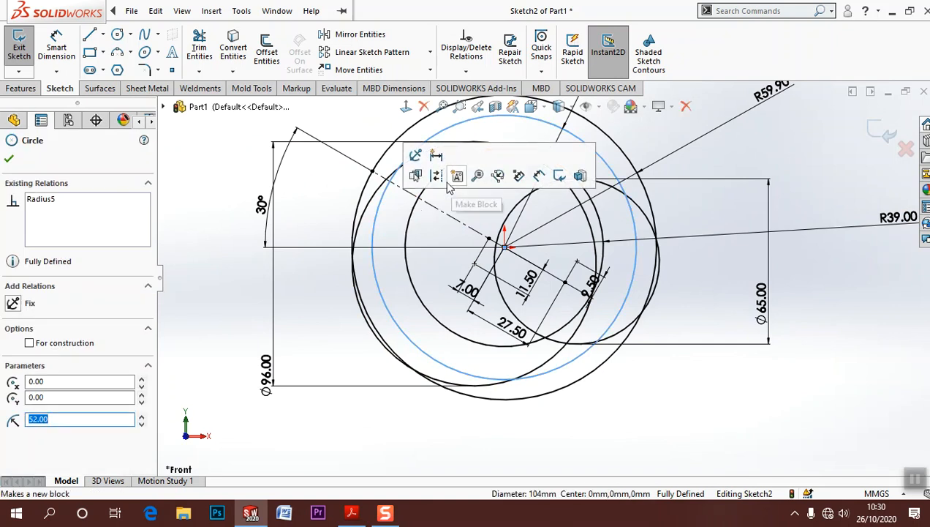
pyautogui.click(437, 180)
pyautogui.click(736, 344)
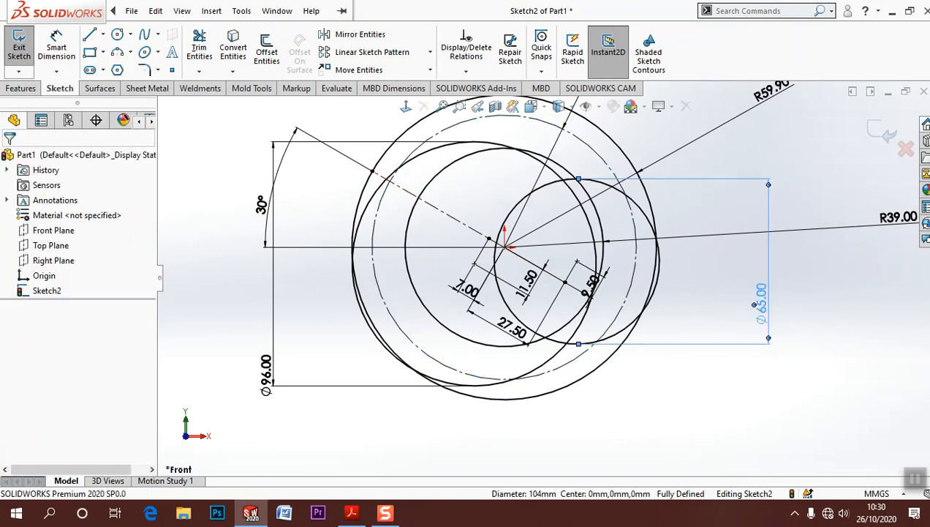
pyautogui.click(684, 409)
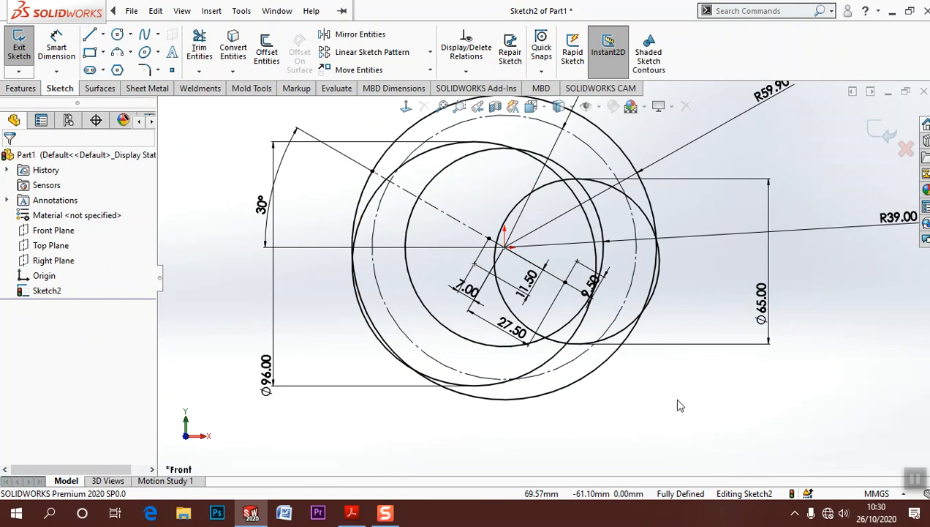
# Step: Close the profile sketch and start a boss extrude with only the upper crescent region as its contour
pyautogui.scroll(2, 684, 330)
pyautogui.scroll(-1, 603, 162)
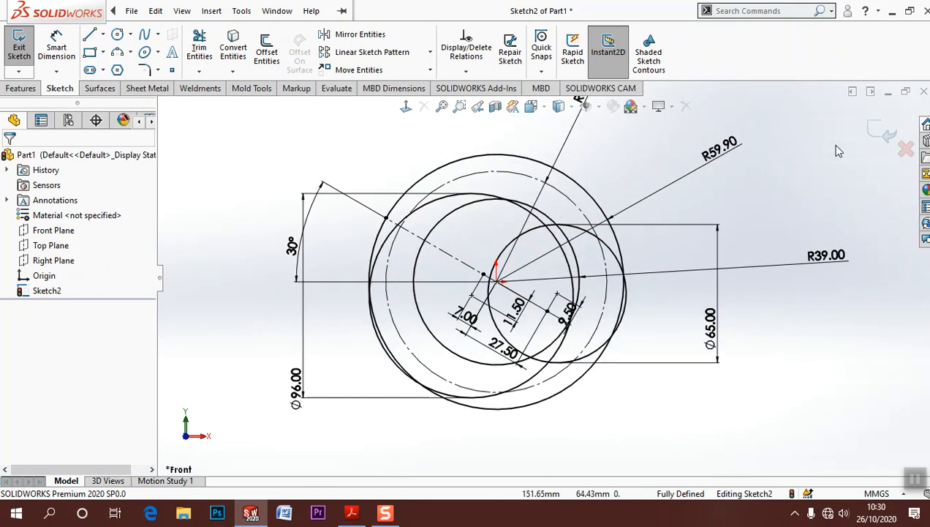
pyautogui.click(879, 132)
pyautogui.moveTo(752, 173)
pyautogui.mouseDown(button='middle')
pyautogui.moveTo(717, 179)
pyautogui.moveTo(710, 212)
pyautogui.mouseUp(button='middle')
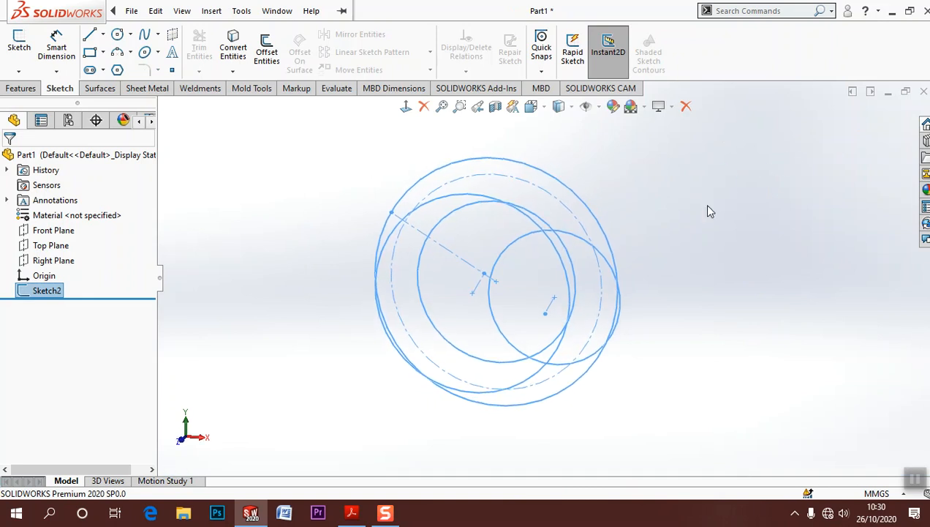
pyautogui.click(18, 89)
pyautogui.click(15, 62)
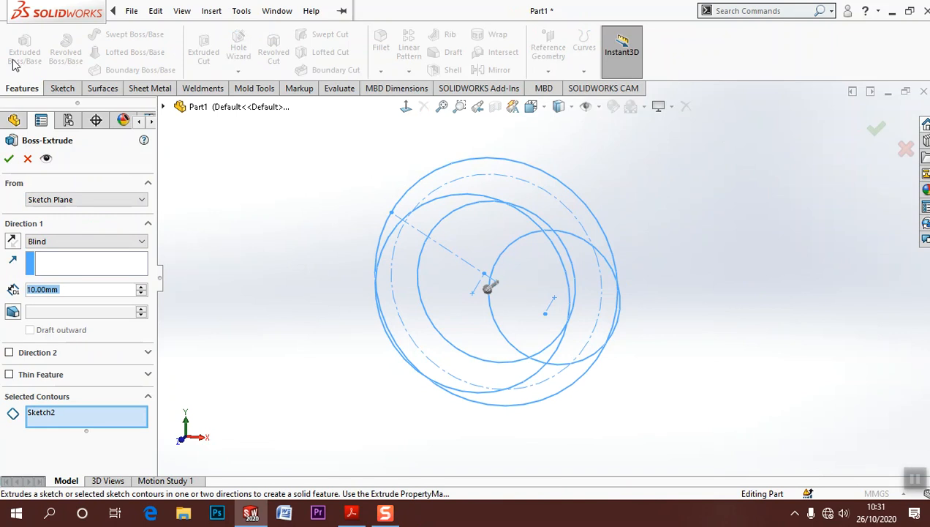
pyautogui.rightClick(57, 422)
pyautogui.click(87, 426)
pyautogui.click(505, 191)
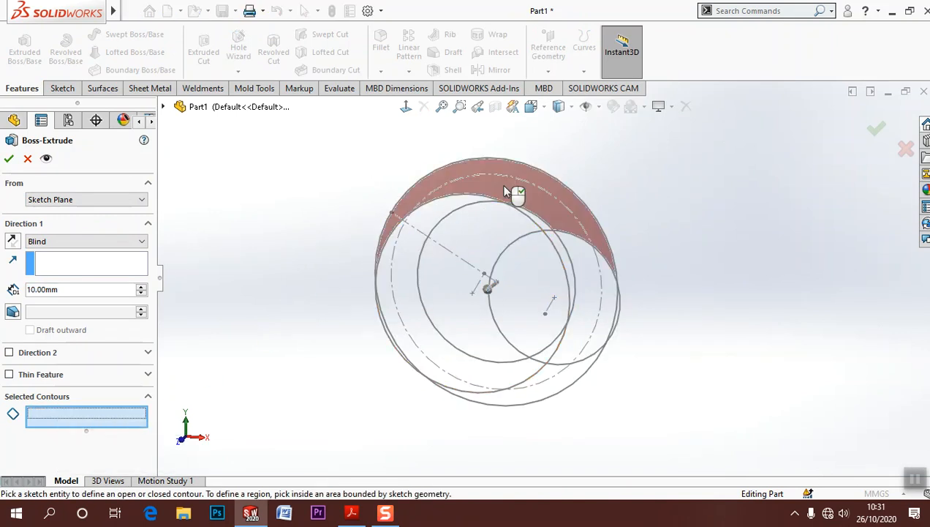
pyautogui.click(504, 192)
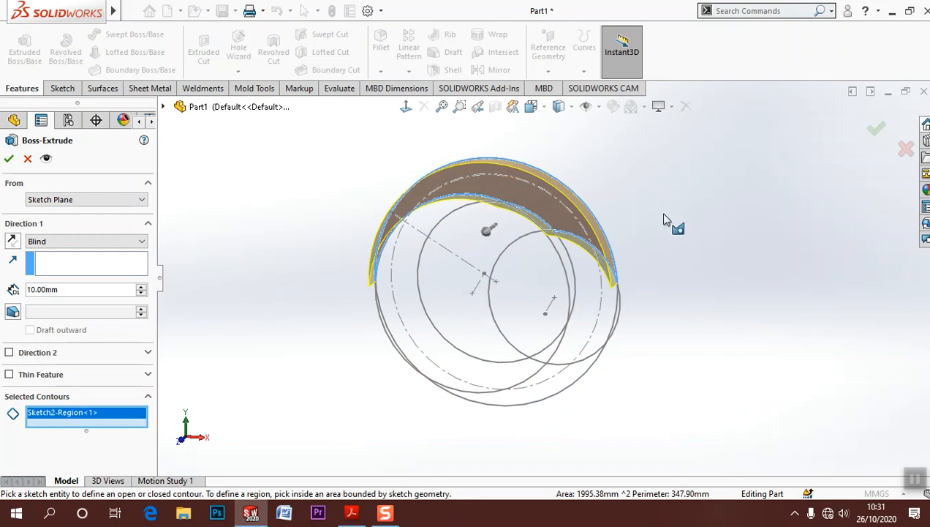
# Step: Extrude the crescent region to a blind depth of 60 mm in the reversed direction
pyautogui.click(142, 290)
pyautogui.click(142, 290)
pyautogui.click(143, 290)
pyautogui.click(142, 290)
pyautogui.click(142, 290)
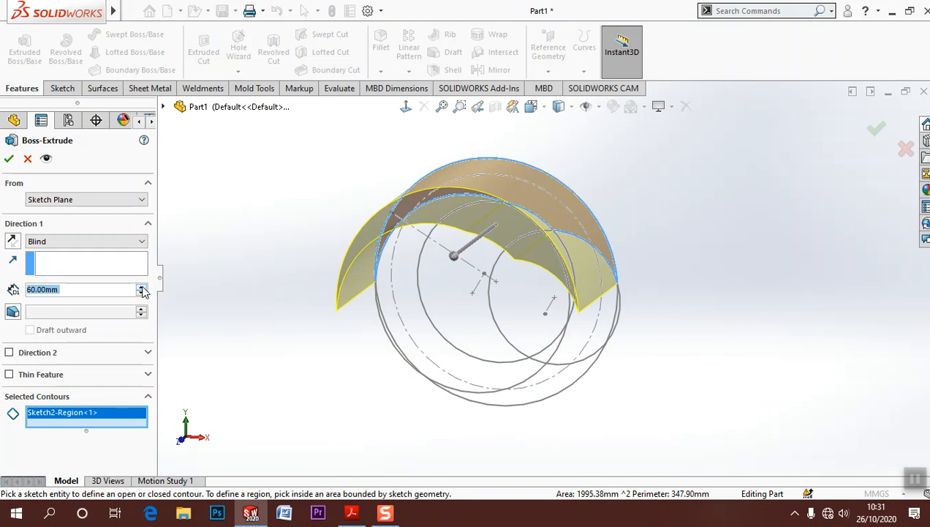
pyautogui.click(14, 242)
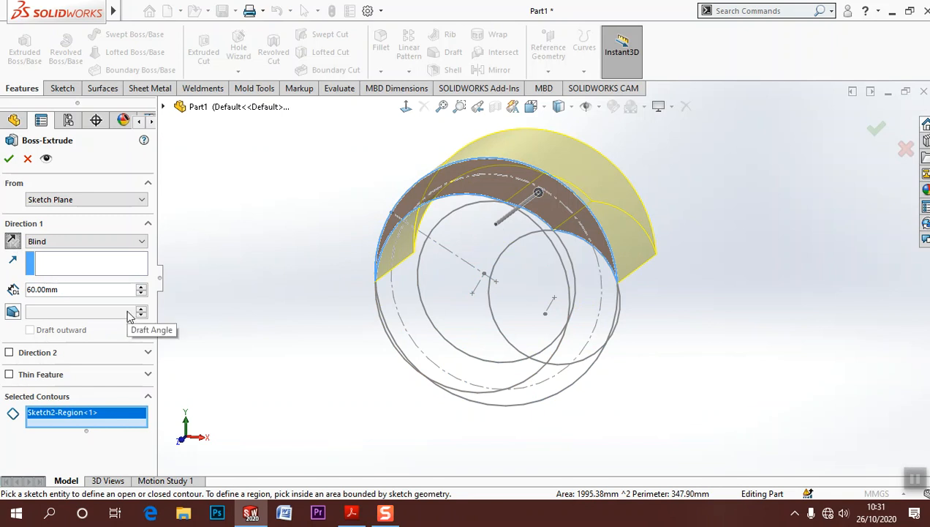
pyautogui.click(9, 158)
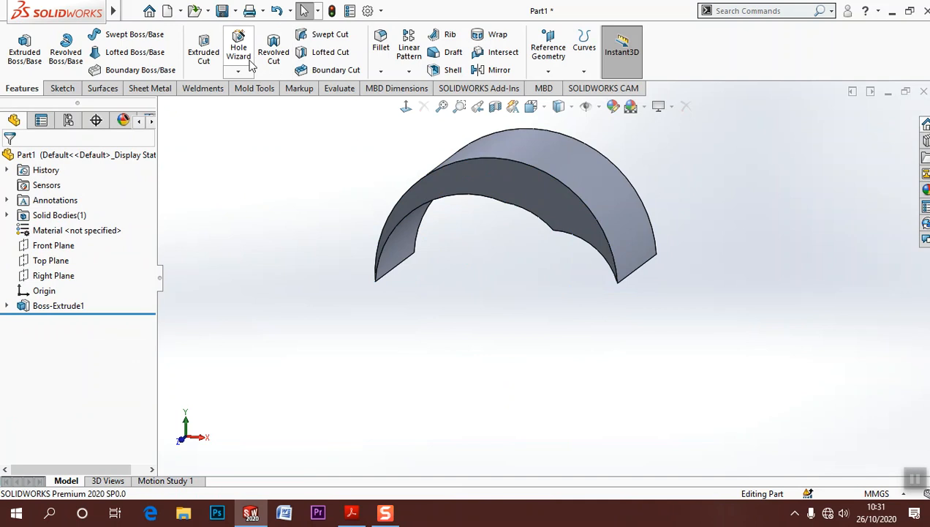
# Step: Show Sketch2 beneath the crescent extrusion in the model
pyautogui.click(7, 306)
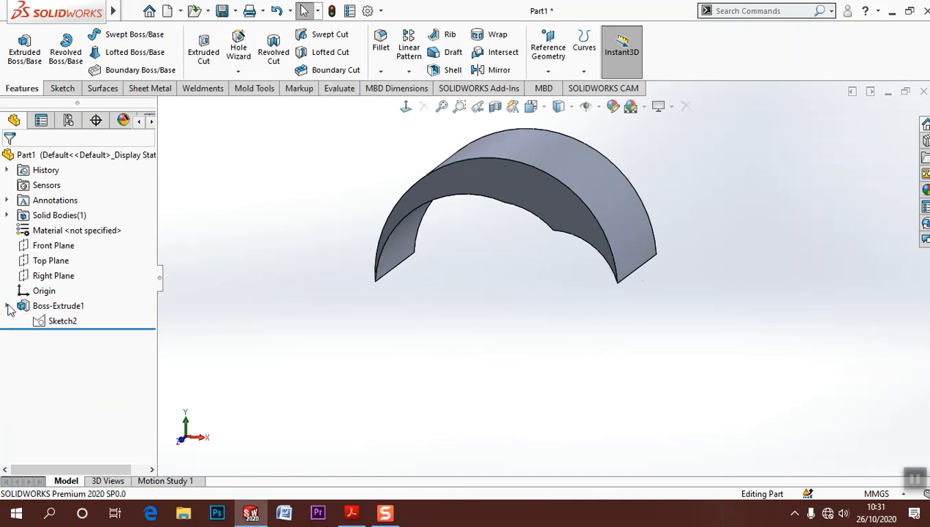
pyautogui.click(58, 320)
pyautogui.click(76, 301)
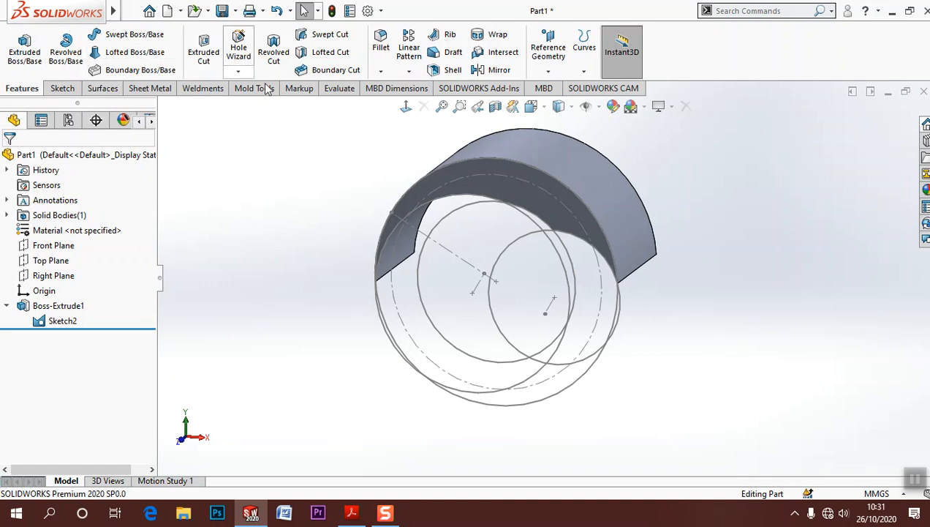
# Step: Reopen Sketch2 for editing and draw a centerline from the origin to the R52 construction circle, up and to the left
pyautogui.click(69, 322)
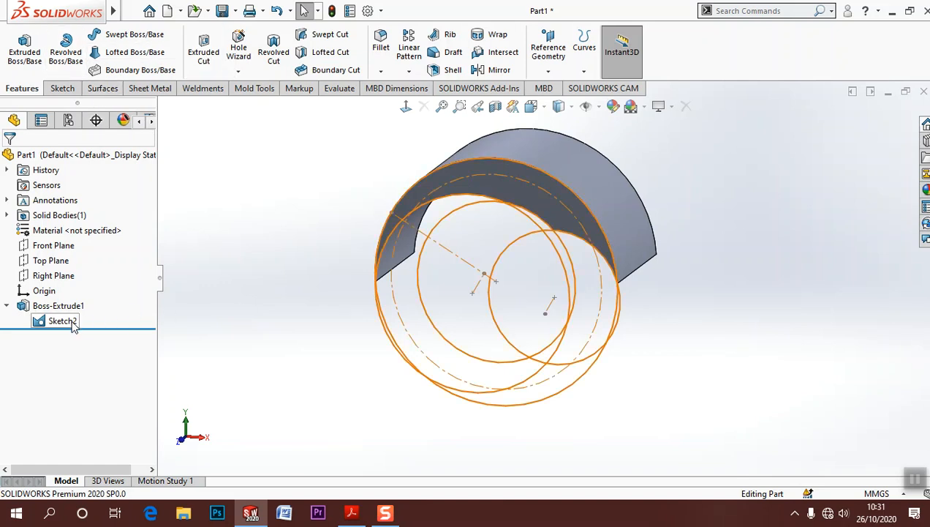
pyautogui.click(93, 278)
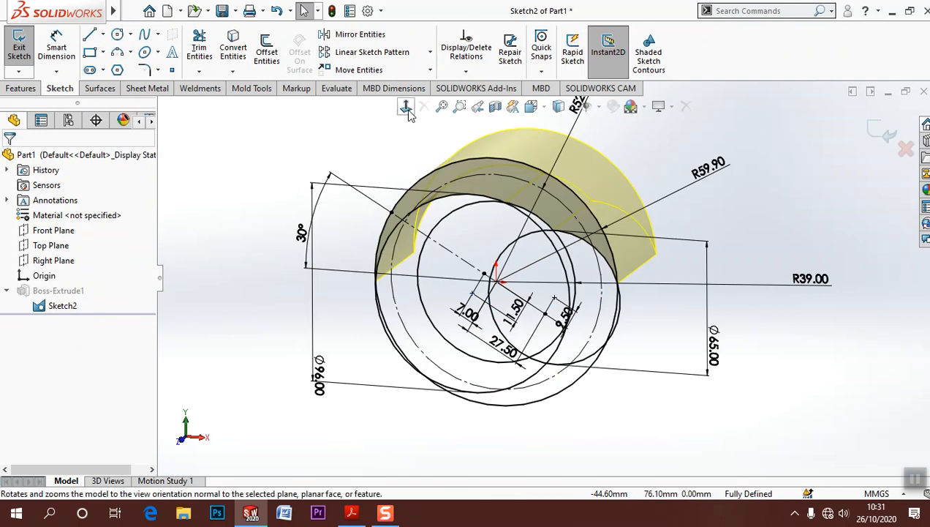
pyautogui.click(130, 34)
pyautogui.click(103, 35)
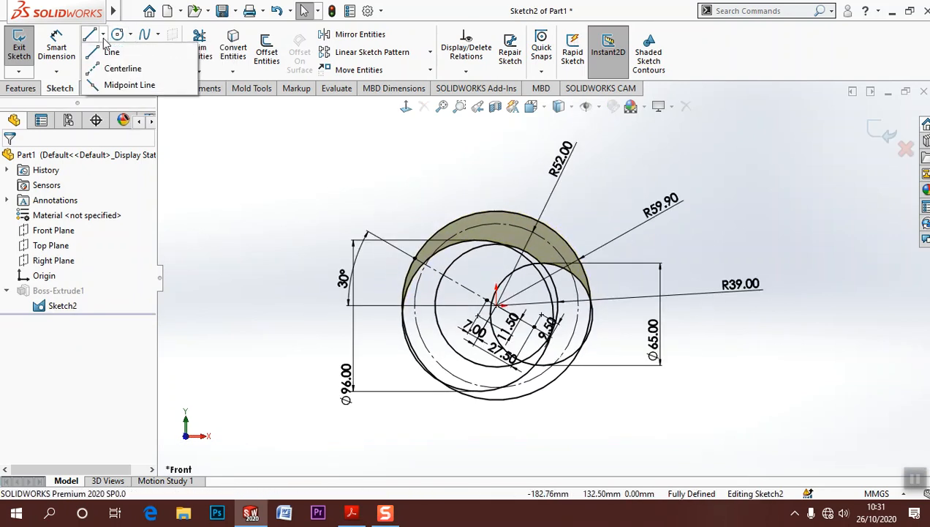
pyautogui.click(122, 68)
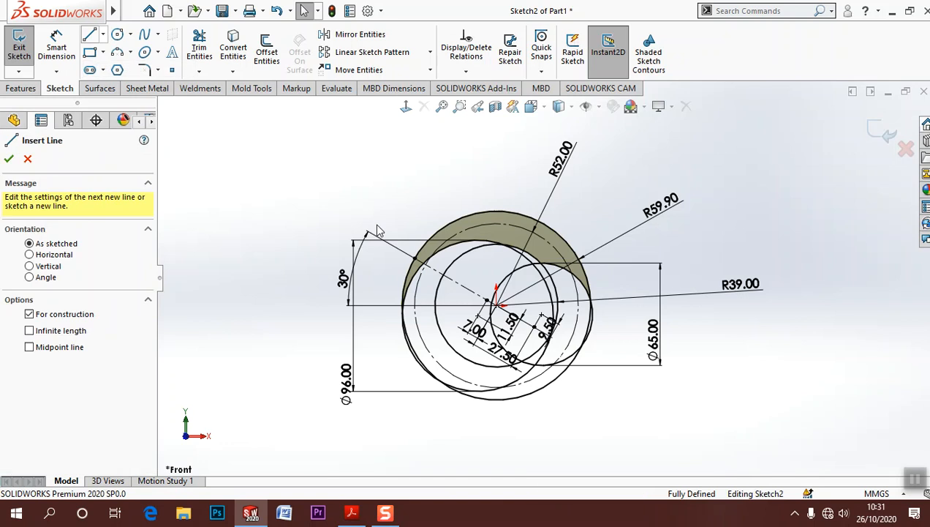
pyautogui.click(497, 306)
pyautogui.click(478, 226)
pyautogui.rightClick(481, 224)
pyautogui.click(498, 237)
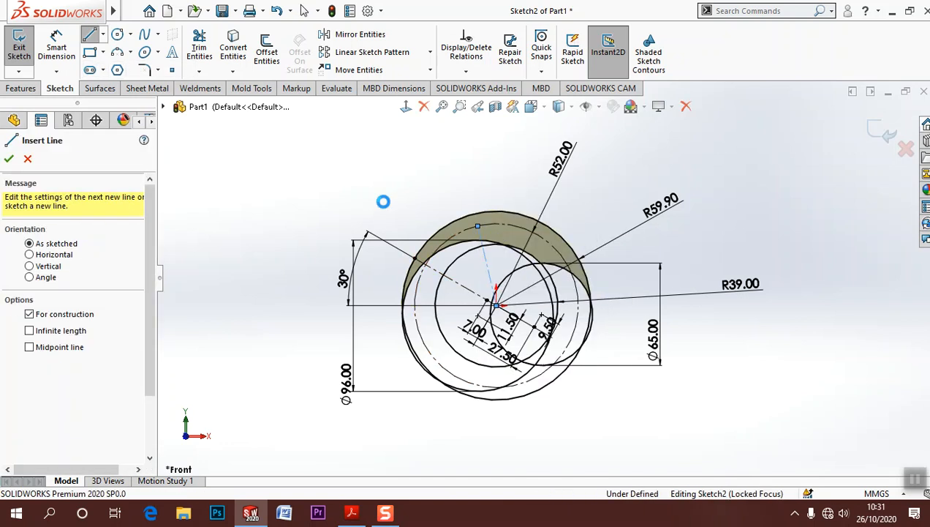
# Step: Draw a second centerline from the origin to the R52 construction circle, up and to the right
pyautogui.click(103, 35)
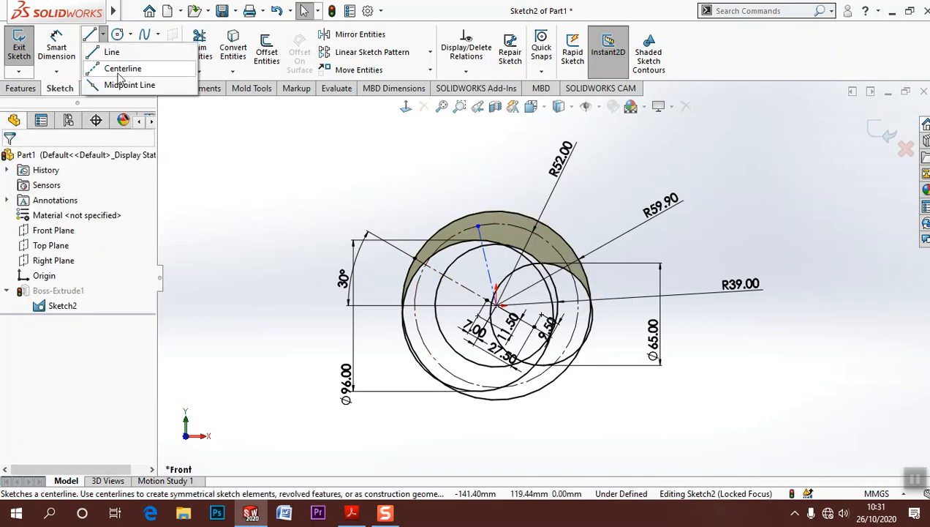
pyautogui.click(122, 68)
pyautogui.click(496, 306)
pyautogui.click(547, 240)
pyautogui.rightClick(547, 242)
pyautogui.click(561, 253)
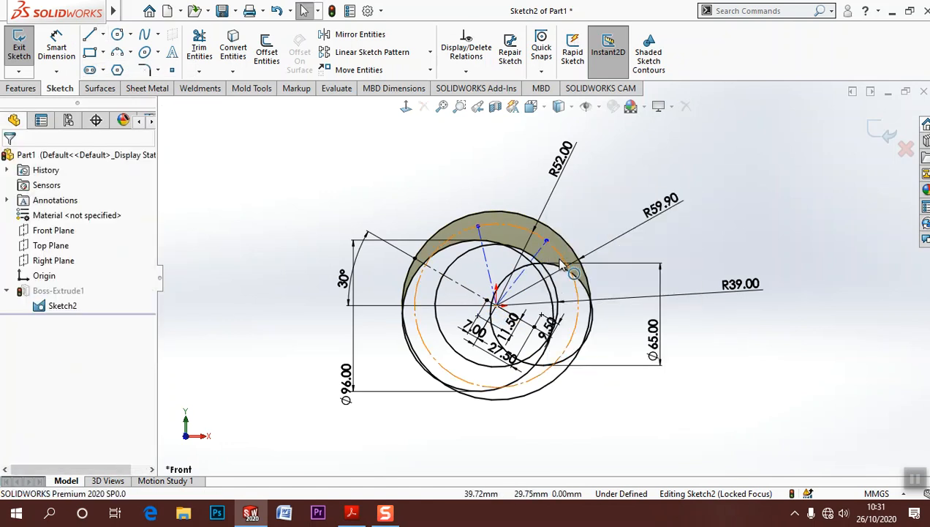
# Step: Dimension the upper-left centerline at 20° from the vertical through the origin
pyautogui.scroll(-1, 561, 265)
pyautogui.click(49, 55)
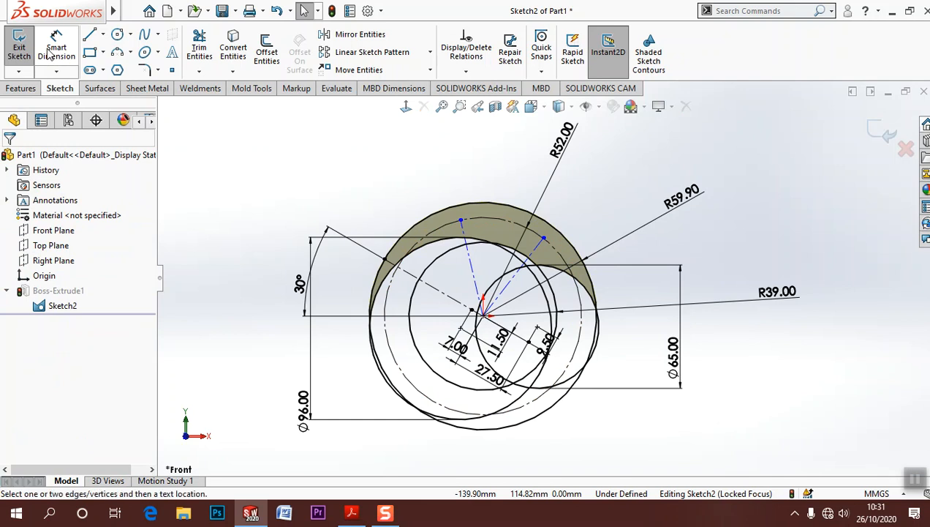
pyautogui.click(476, 278)
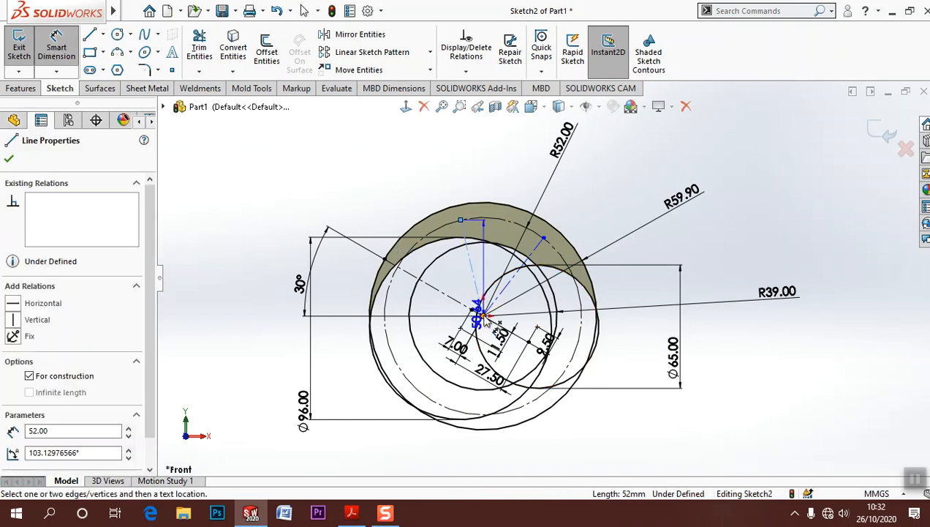
pyautogui.click(484, 315)
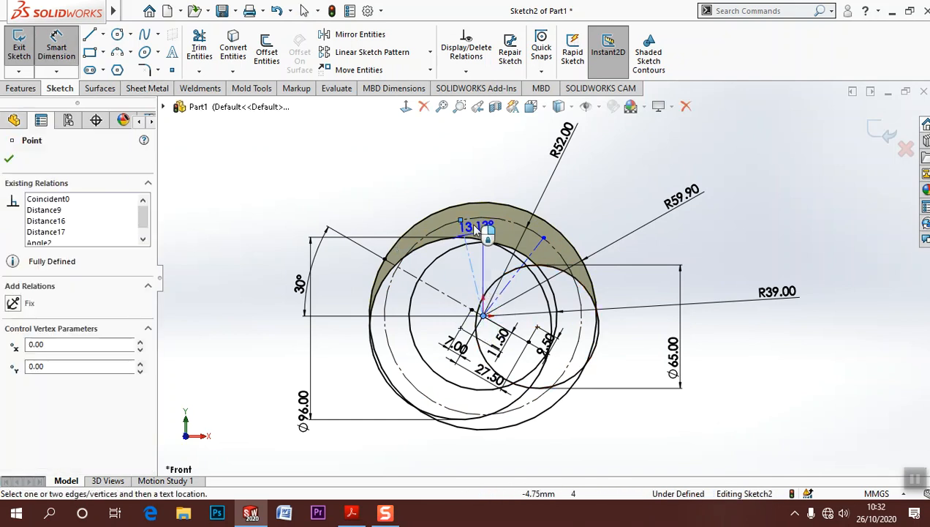
pyautogui.click(472, 183)
pyautogui.write('20')
pyautogui.press('Return')
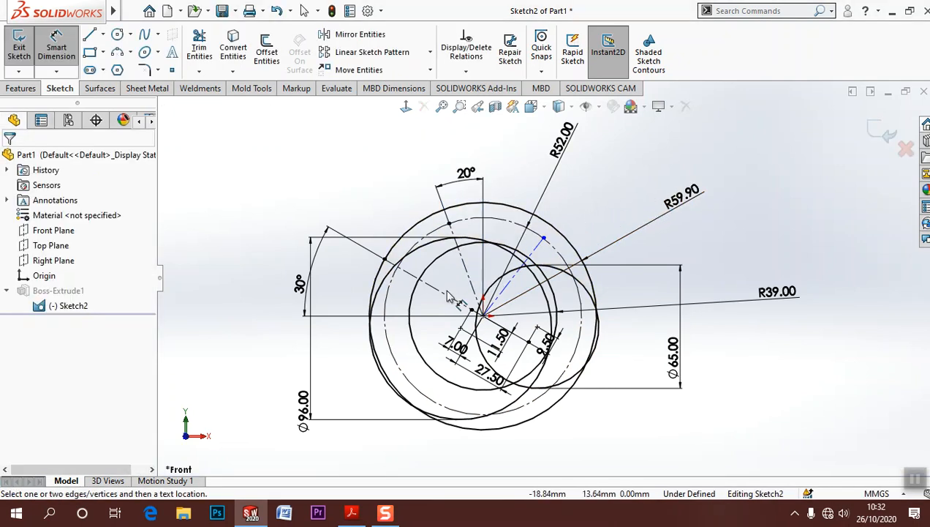
# Step: Dimension the upper-right centerline at 40° from the vertical through the origin and close the sketch
pyautogui.click(516, 283)
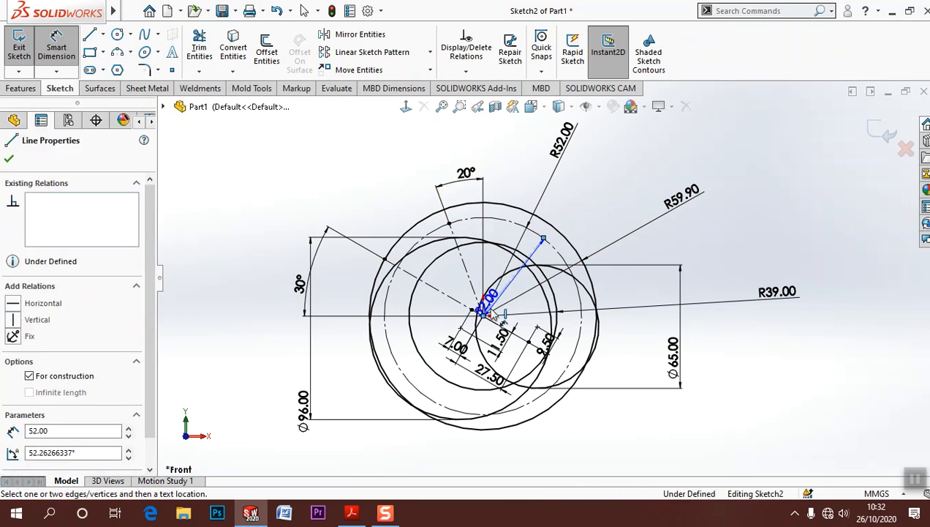
pyautogui.click(488, 312)
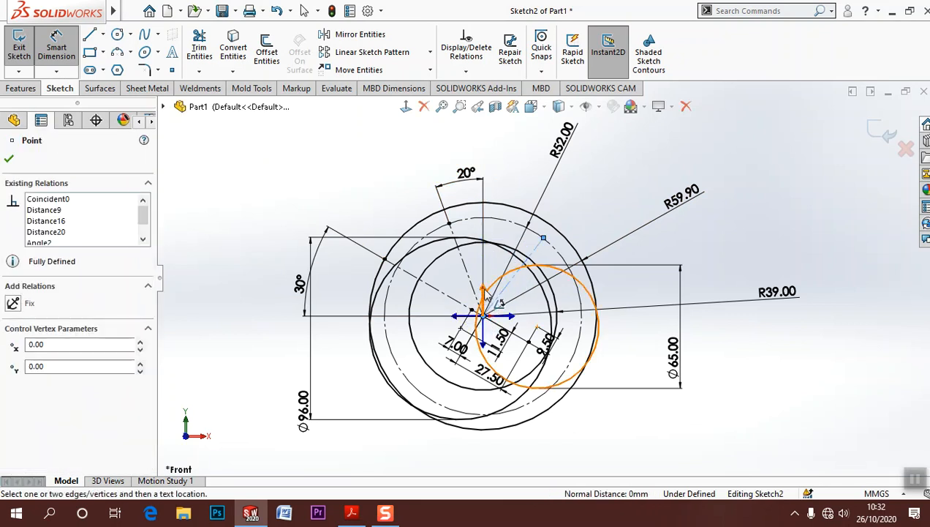
pyautogui.click(535, 182)
pyautogui.write('40')
pyautogui.press('Return')
pyautogui.click(731, 176)
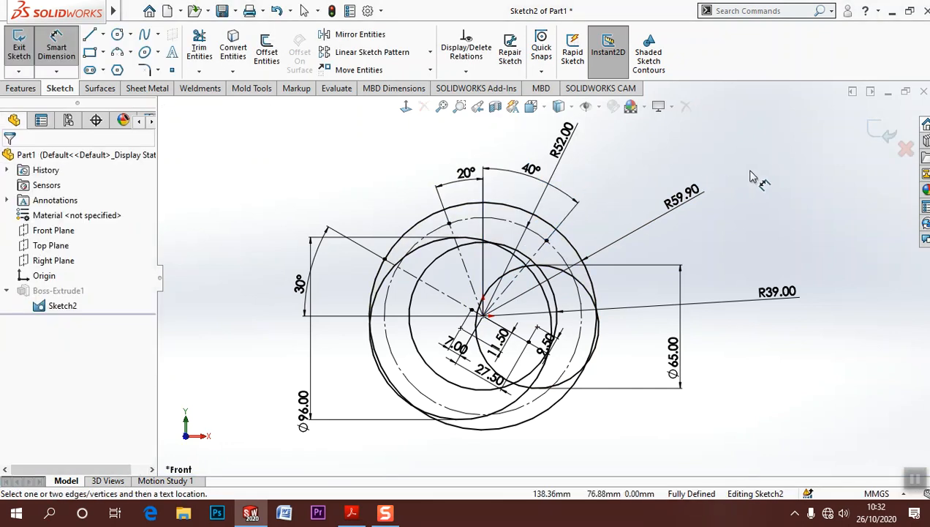
pyautogui.click(883, 134)
pyautogui.moveTo(761, 175)
pyautogui.mouseDown(button='middle')
pyautogui.moveTo(743, 176)
pyautogui.moveTo(750, 198)
pyautogui.mouseUp(button='middle')
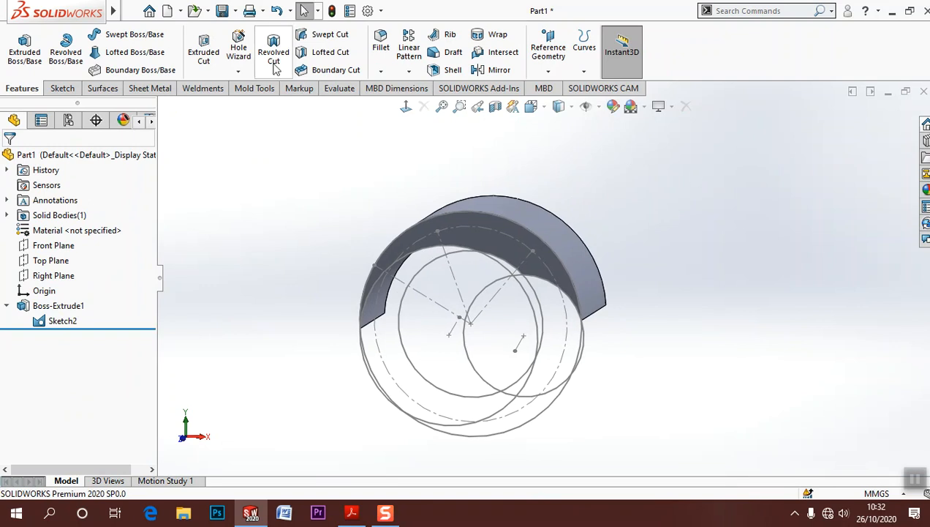
# Step: Start a Hole Wizard feature and set the ISO hole size to M8
pyautogui.click(244, 49)
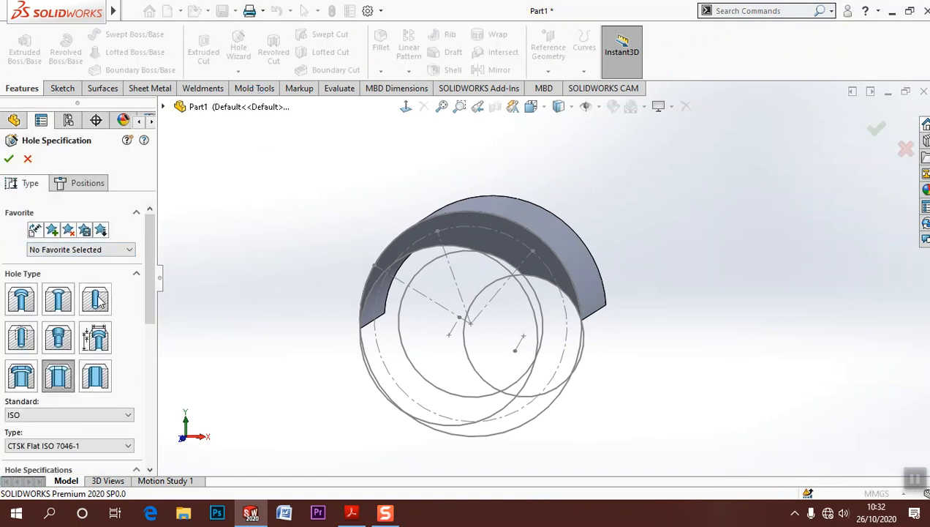
pyautogui.scroll(-3, 147, 291)
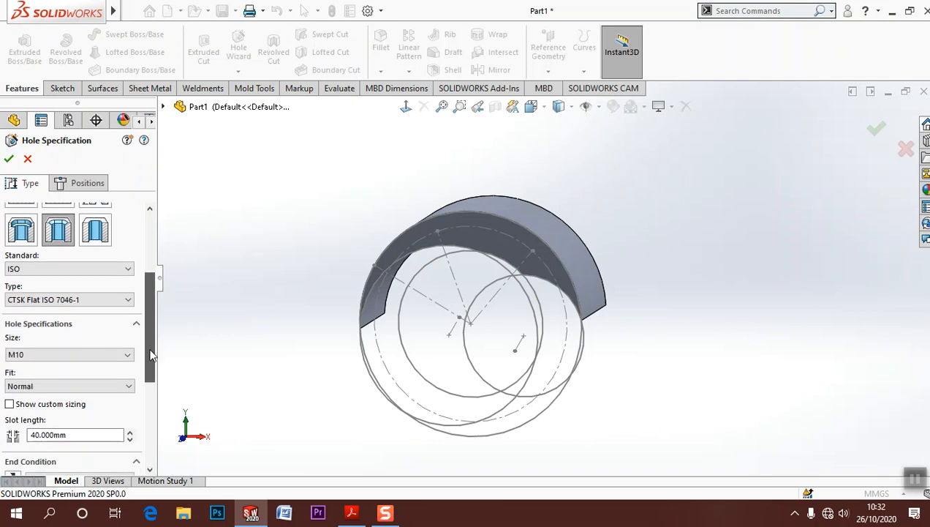
pyautogui.click(88, 300)
pyautogui.click(86, 310)
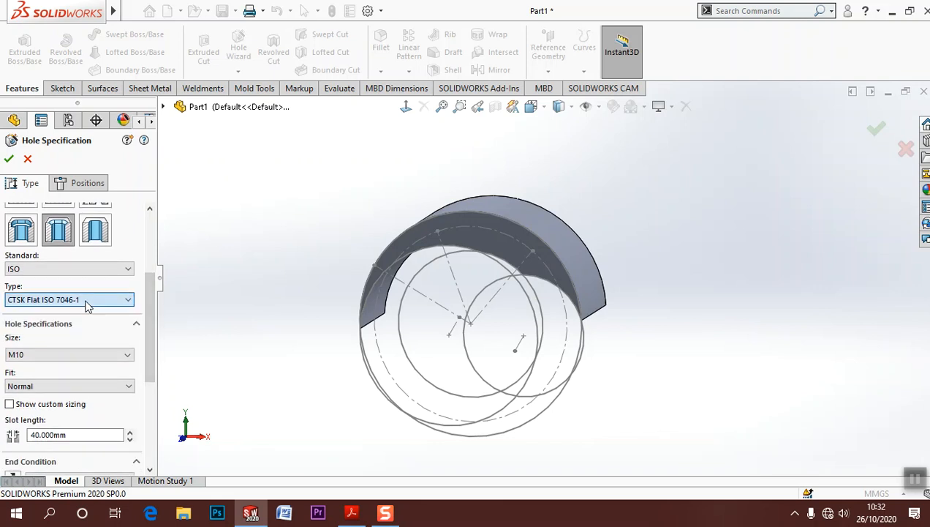
pyautogui.click(89, 271)
pyautogui.click(85, 316)
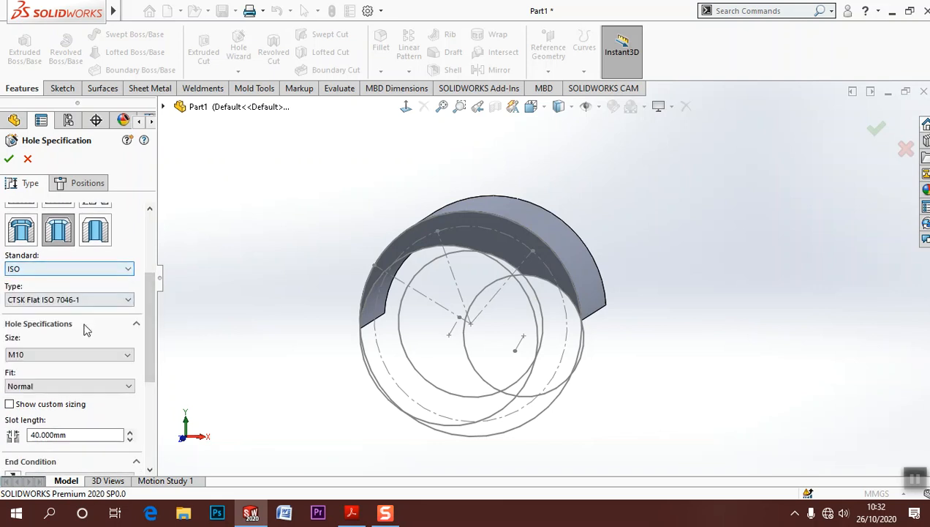
pyautogui.click(76, 355)
pyautogui.click(46, 446)
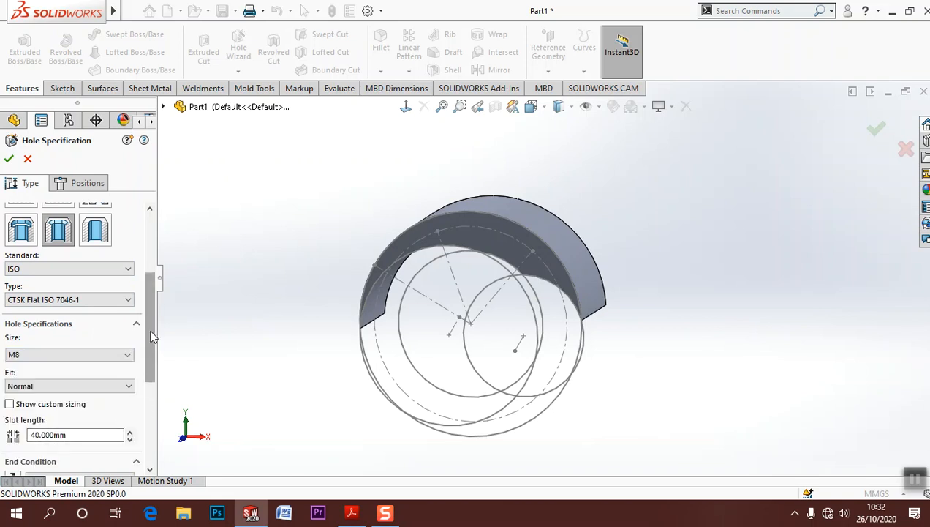
# Step: Change the hole type to a straight tap with the ISO Bottoming Tapped Hole type
pyautogui.scroll(3, 139, 308)
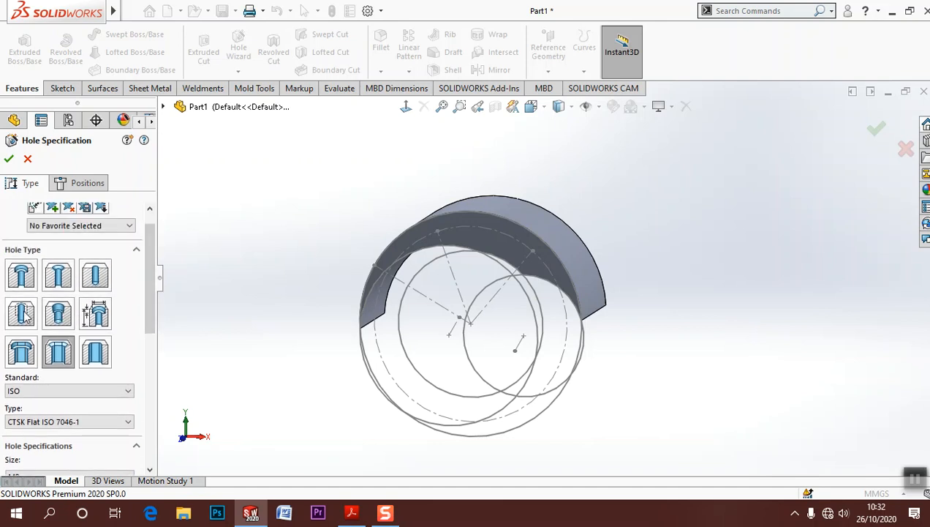
pyautogui.click(23, 313)
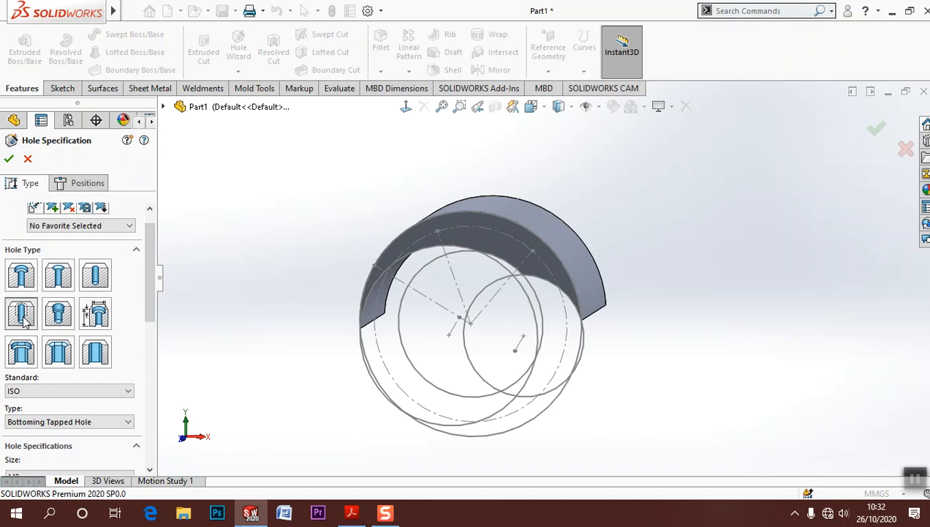
pyautogui.moveTo(151, 307); pyautogui.dragTo(150, 357)
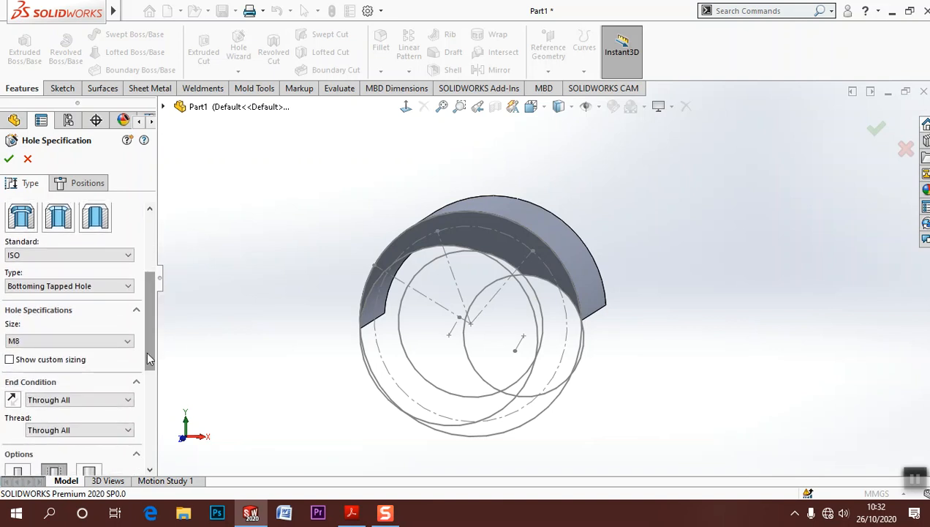
# Step: Position two holes on the crescent's front face at the outer ends of the 20° and 40° centerlines
pyautogui.click(84, 185)
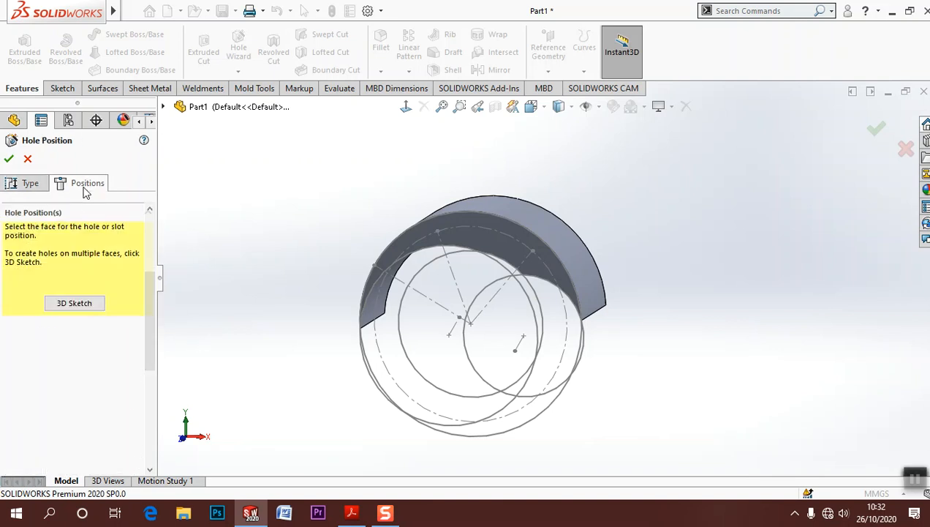
pyautogui.click(451, 243)
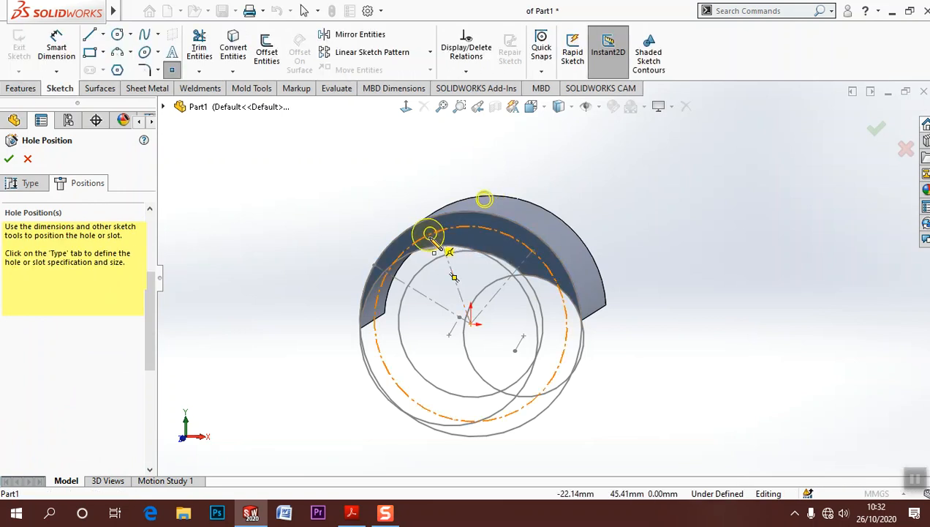
pyautogui.click(437, 231)
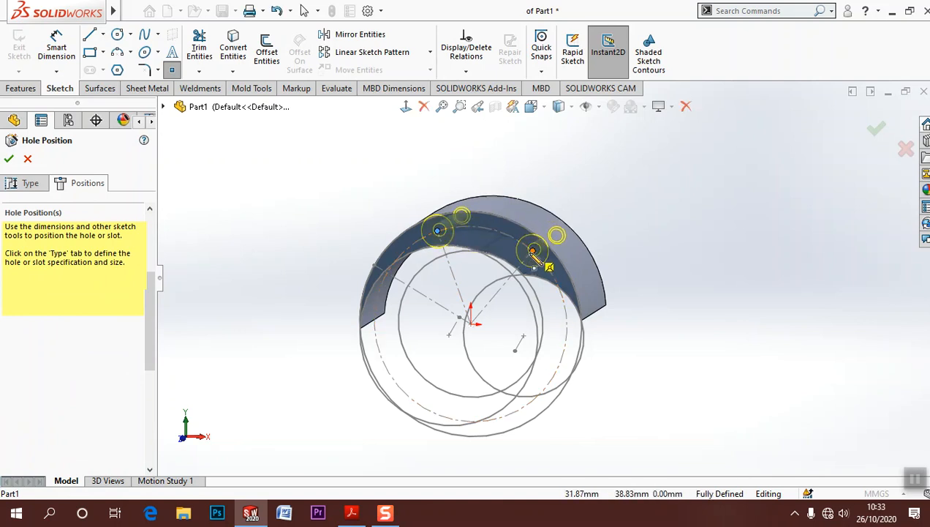
# Step: Use the cosmetic thread option for the tapped holes and set a Blind end condition with a hole depth of 14 mm
pyautogui.click(30, 185)
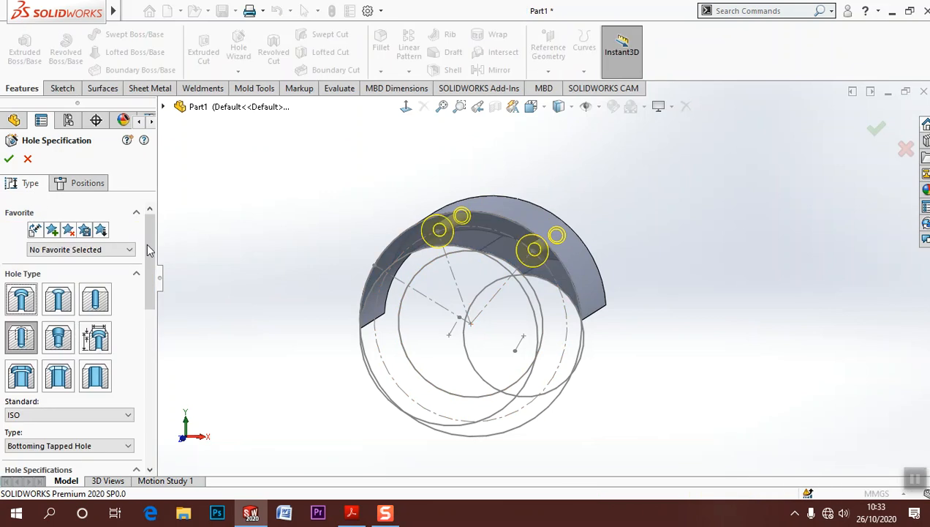
pyautogui.moveTo(151, 257); pyautogui.dragTo(121, 372)
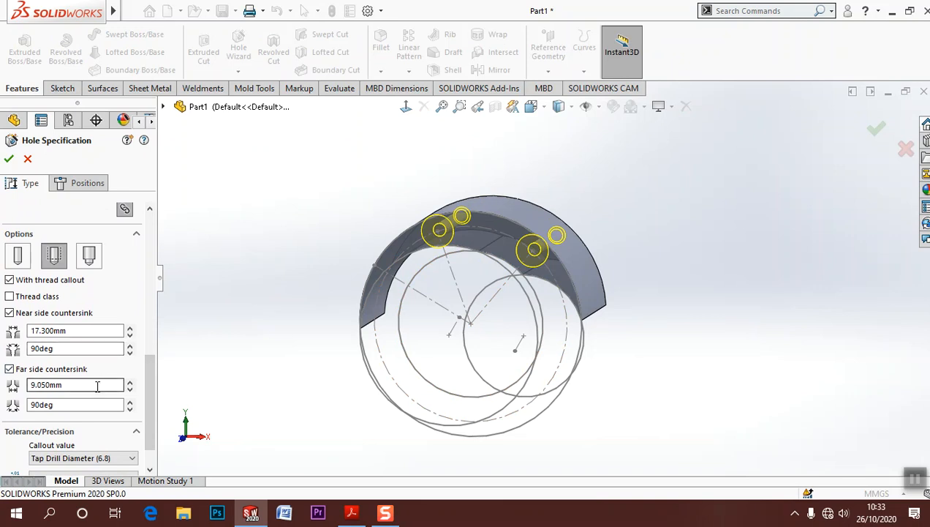
pyautogui.scroll(-1, 54, 256)
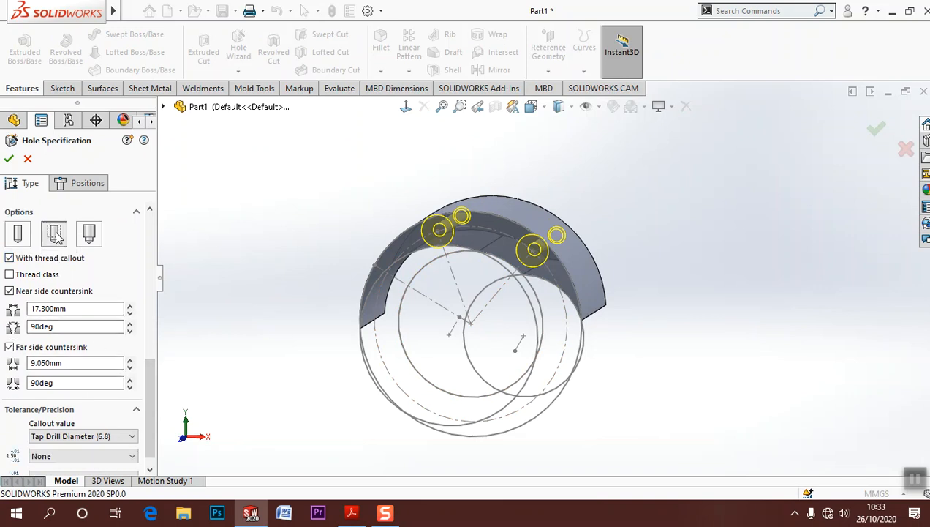
pyautogui.click(56, 233)
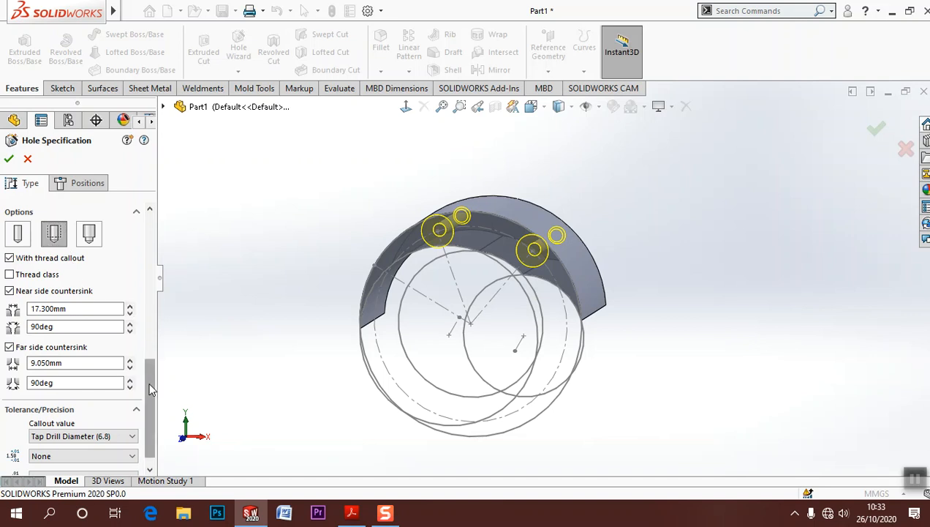
pyautogui.scroll(-1, 154, 421)
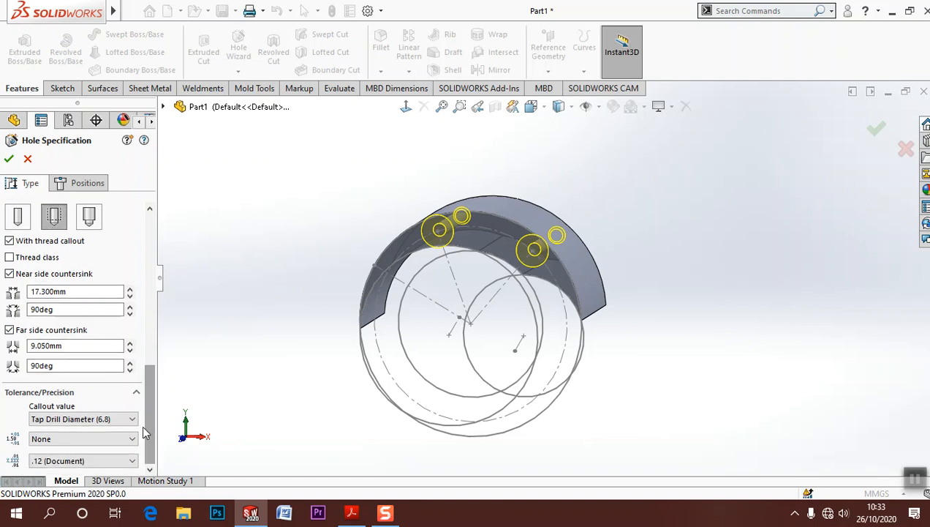
pyautogui.scroll(1, 150, 426)
pyautogui.scroll(10, 150, 421)
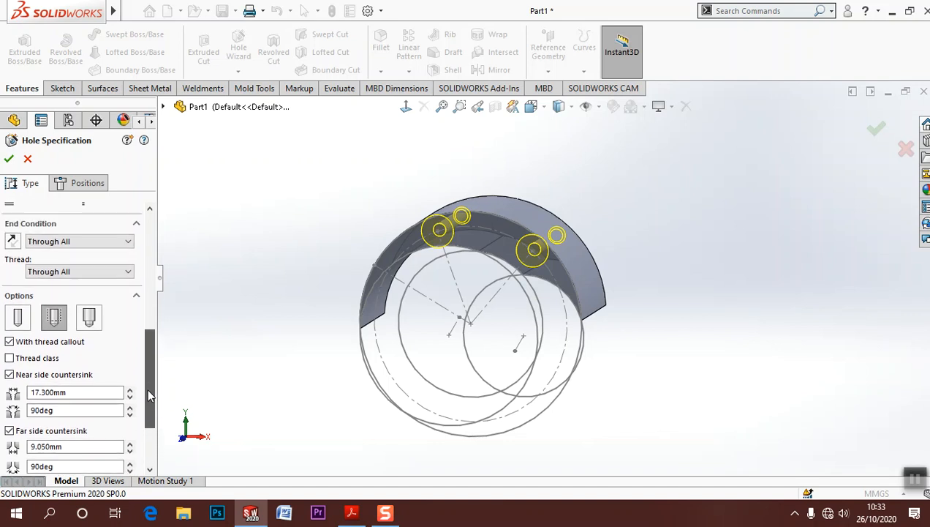
pyautogui.click(97, 351)
pyautogui.click(79, 360)
pyautogui.doubleClick(73, 364)
pyautogui.write('14')
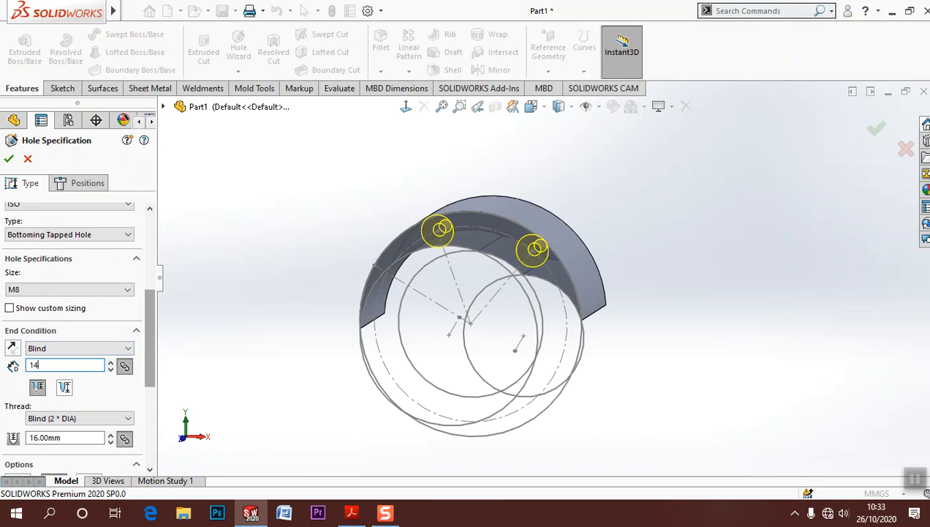
pyautogui.press('Return')
# Step: Check the M8 hole depths in the PDF drawing, and set the thread depth to 14 mm and the blind hole depth to 10 mm
pyautogui.click(351, 512)
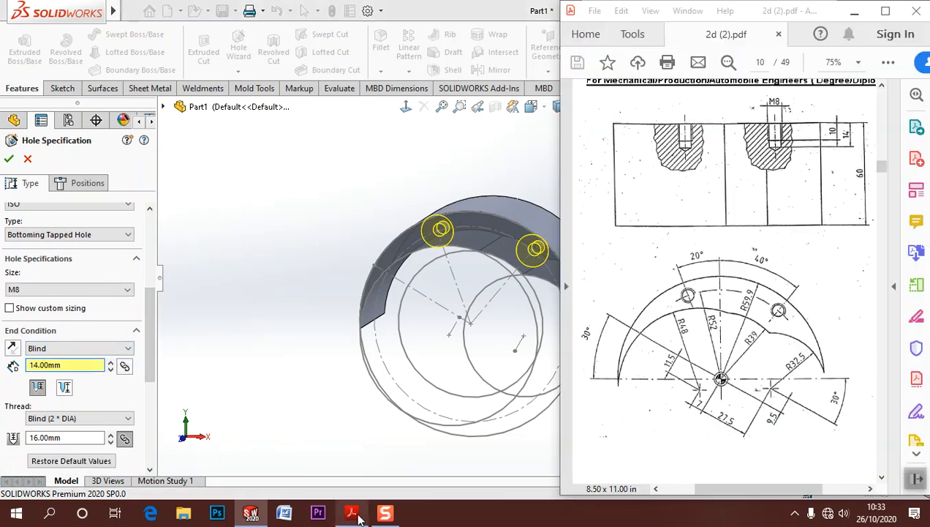
pyautogui.moveTo(749, 96)
pyautogui.mouseDown()
pyautogui.moveTo(791, 119)
pyautogui.moveTo(852, 129)
pyautogui.moveTo(862, 150)
pyautogui.mouseUp()
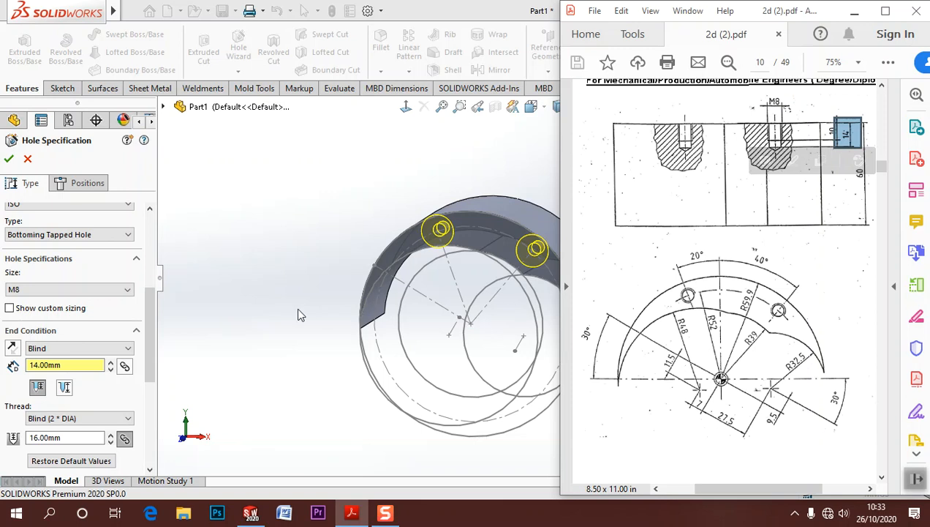
pyautogui.moveTo(151, 339); pyautogui.dragTo(156, 373)
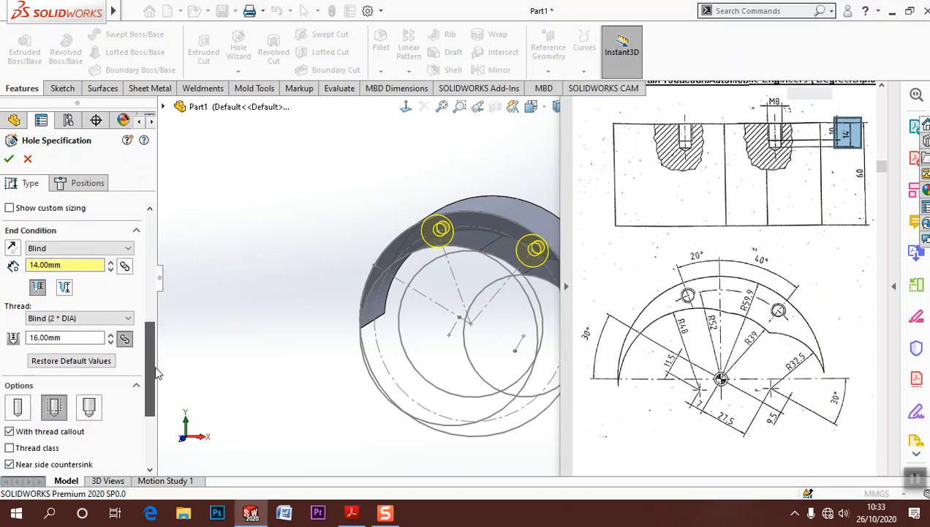
pyautogui.doubleClick(74, 339)
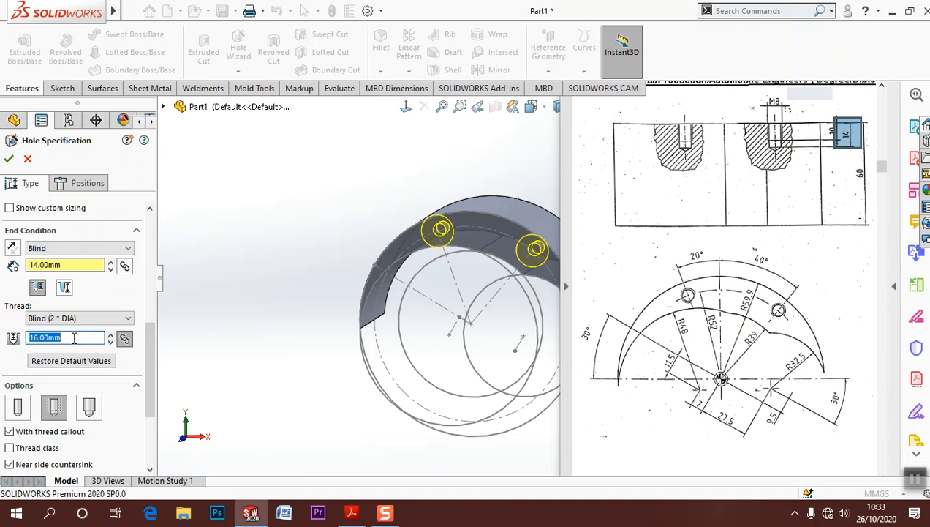
pyautogui.write('14')
pyautogui.press('Return')
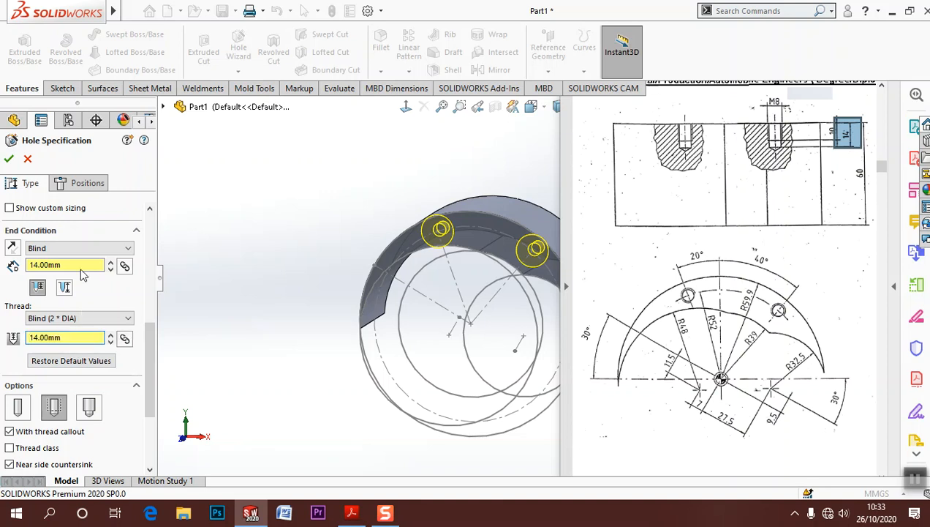
pyautogui.doubleClick(74, 265)
pyautogui.write('10')
pyautogui.press('Return')
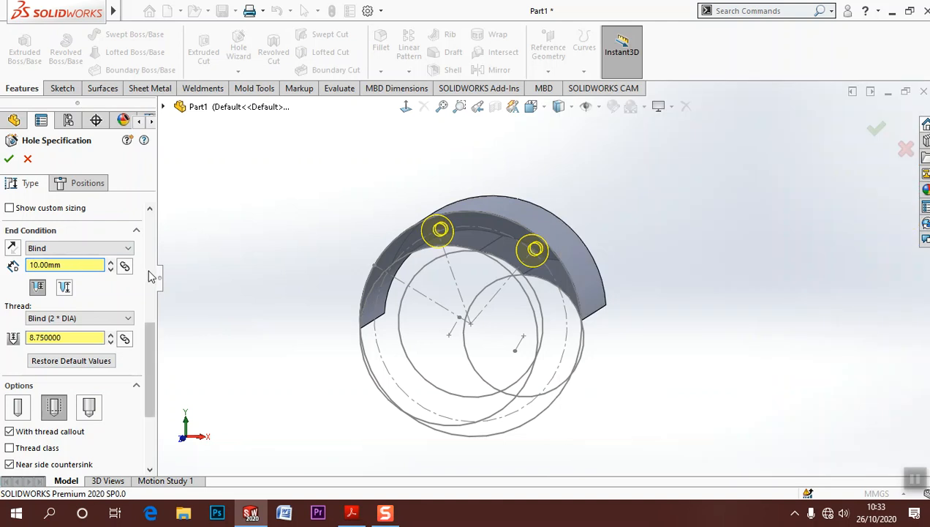
# Step: Turn off the near side countersink, recheck the hole callout against the PDF drawing, and accept the M8 tapped holes
pyautogui.moveTo(153, 336); pyautogui.dragTo(152, 387)
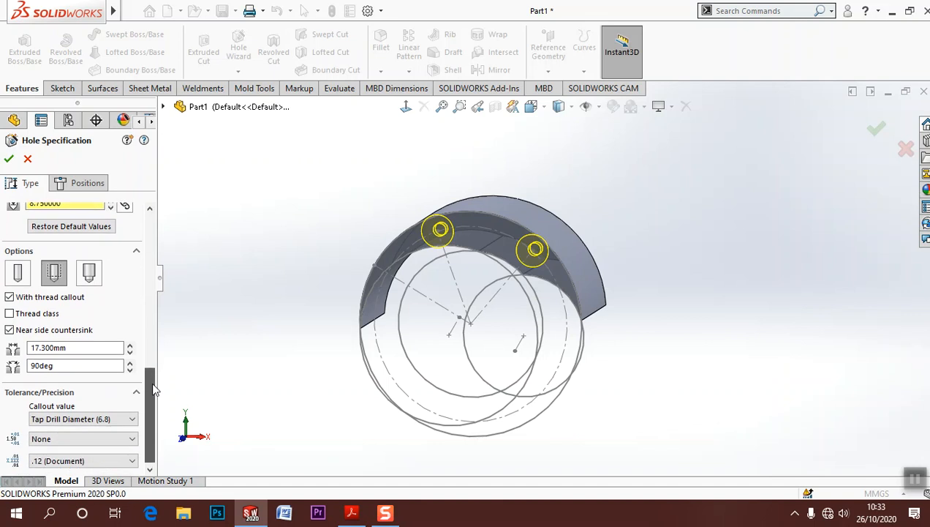
pyautogui.click(9, 329)
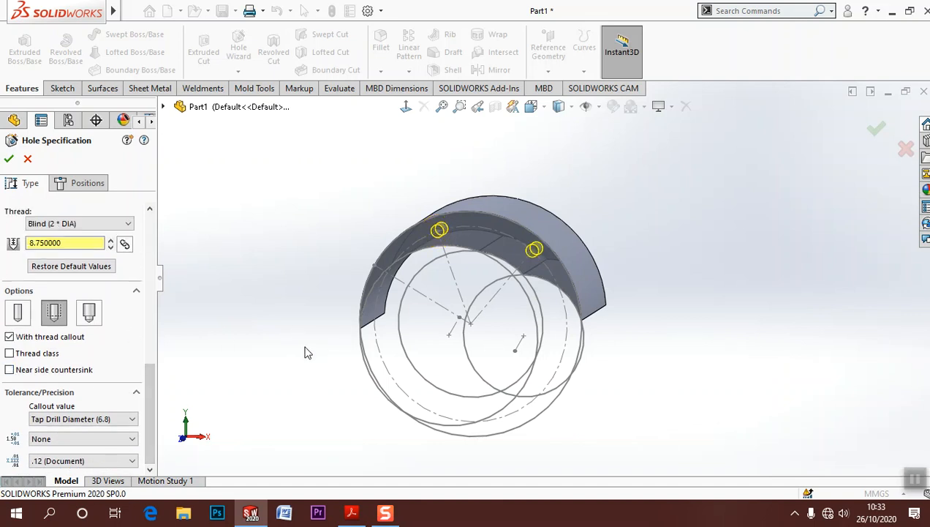
pyautogui.click(351, 513)
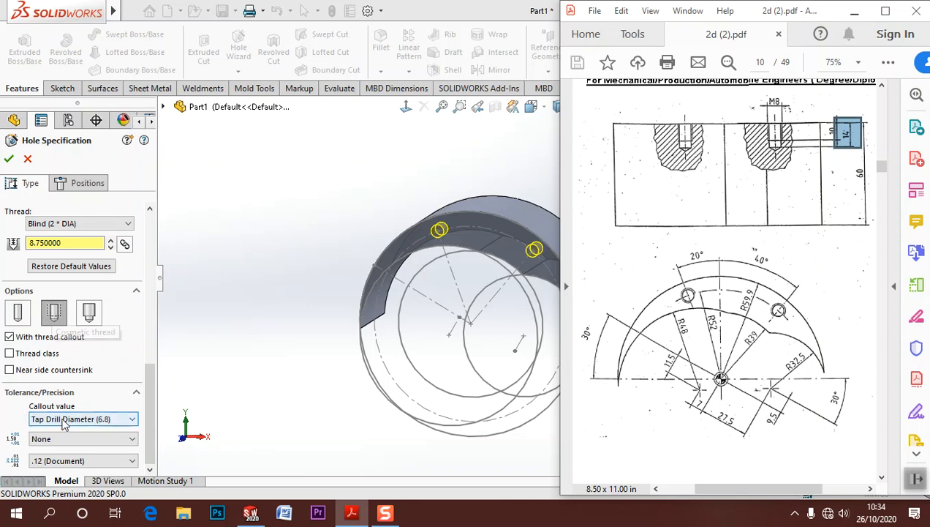
pyautogui.moveTo(151, 410); pyautogui.dragTo(161, 255)
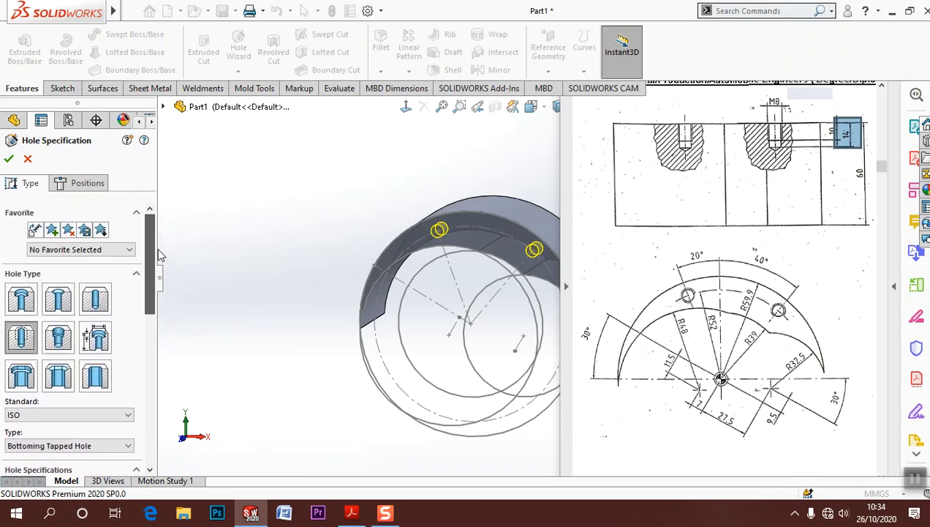
pyautogui.click(9, 158)
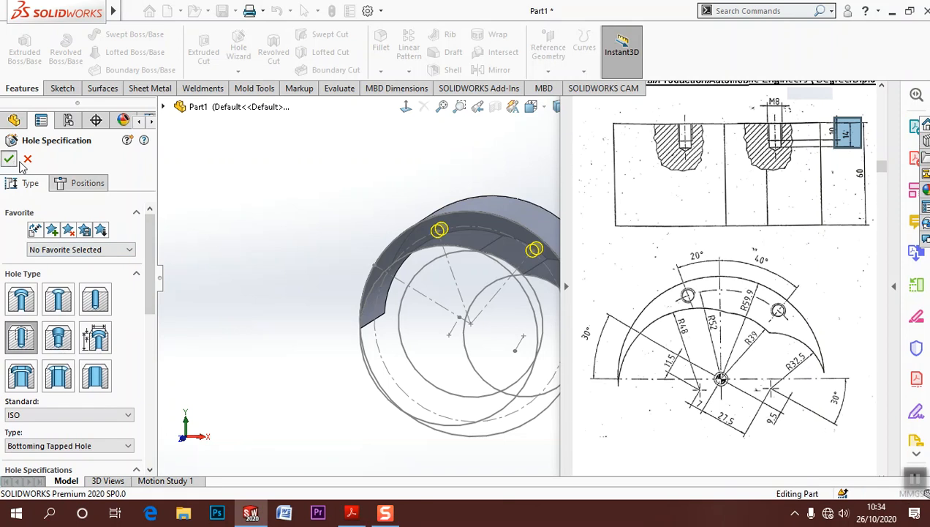
# Step: Hide the profile sketch under the crescent's boss extrusion
pyautogui.click(255, 210)
pyautogui.scroll(-4, 495, 245)
pyautogui.moveTo(494, 246); pyautogui.dragTo(422, 339, button='middle')
pyautogui.scroll(3, 472, 300)
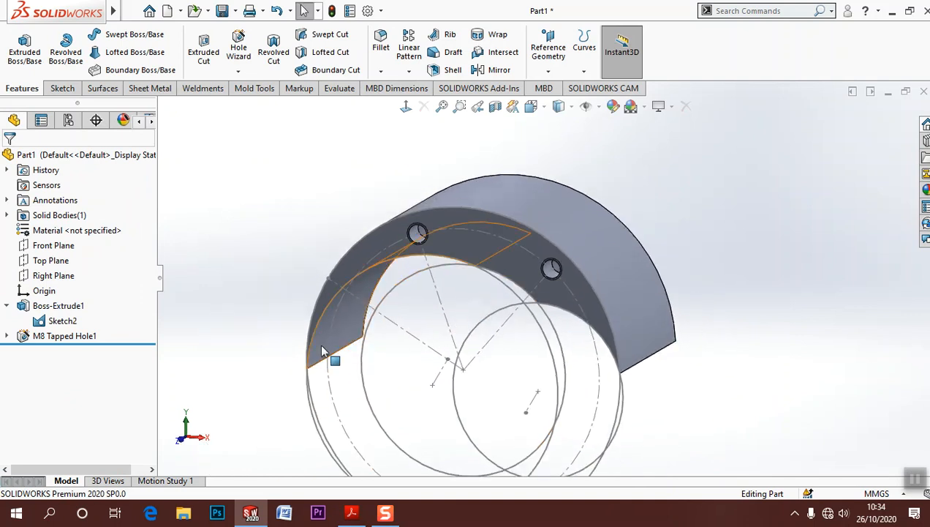
pyautogui.click(62, 320)
pyautogui.click(92, 304)
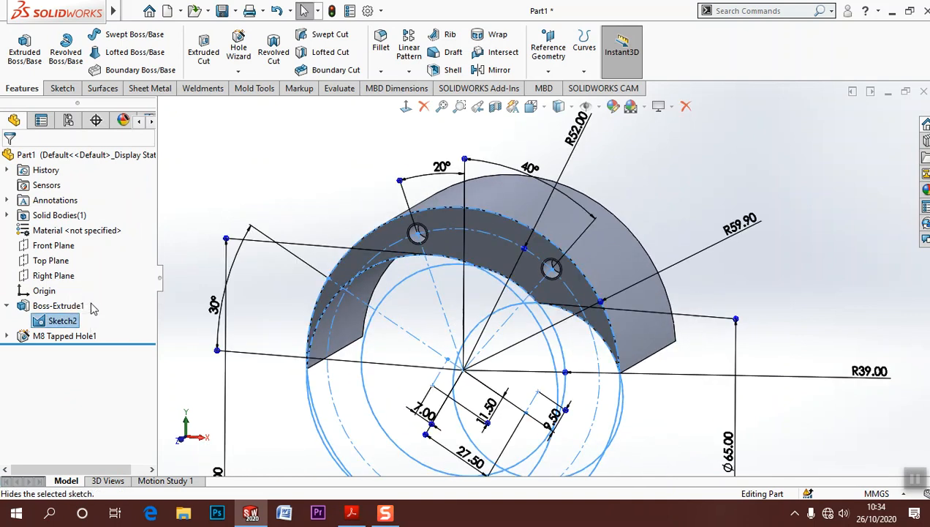
# Step: Assign Plain Carbon Steel as the crescent part's material
pyautogui.moveTo(297, 316); pyautogui.dragTo(419, 248, button='middle')
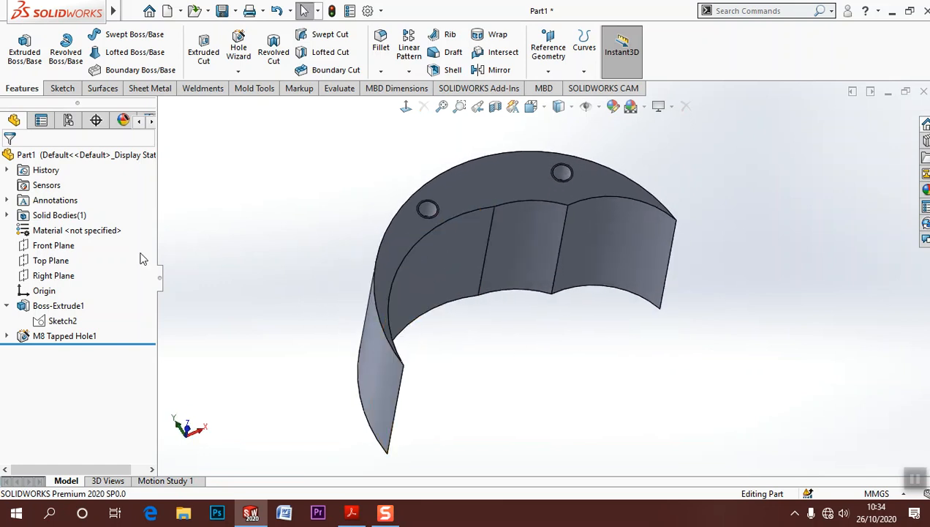
pyautogui.rightClick(95, 231)
pyautogui.click(169, 254)
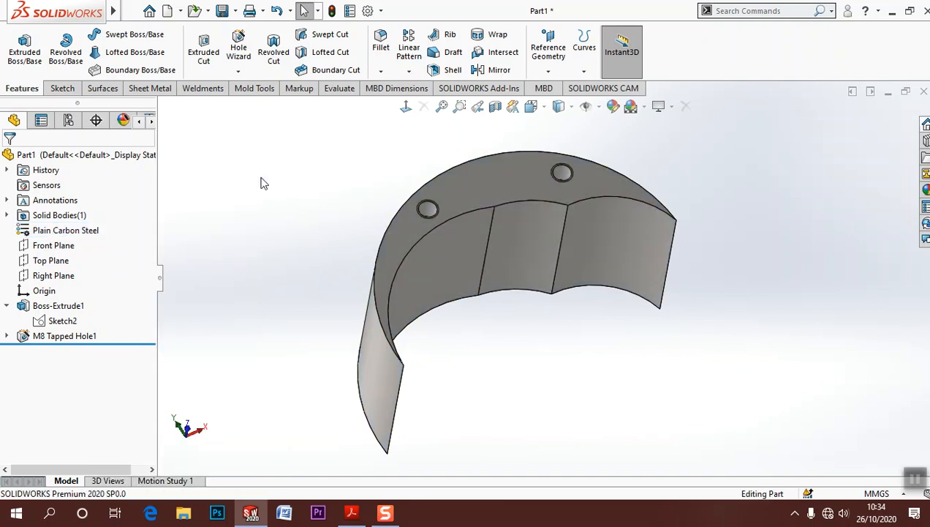
# Step: Evaluate the mass properties of the finished crescent part, review the mass, volume and inertia values, and close the report
pyautogui.click(328, 91)
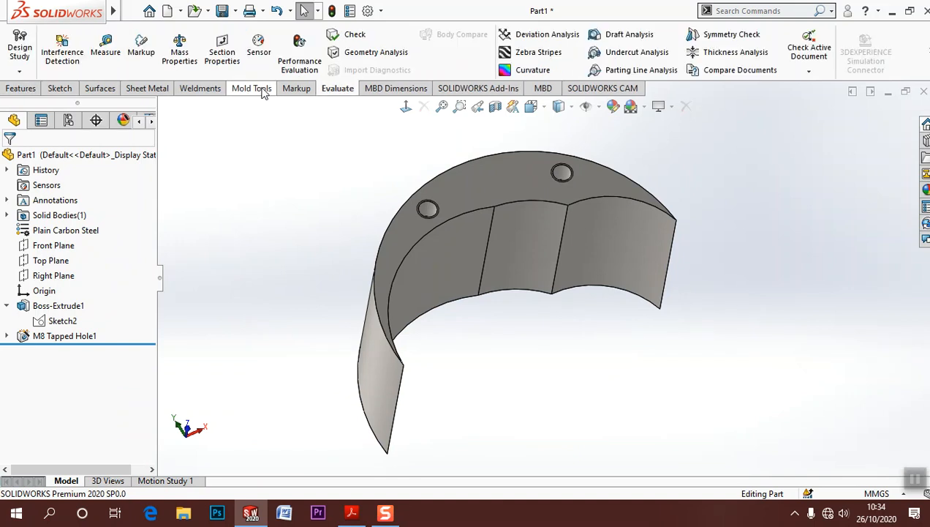
pyautogui.click(179, 48)
pyautogui.doubleClick(127, 214)
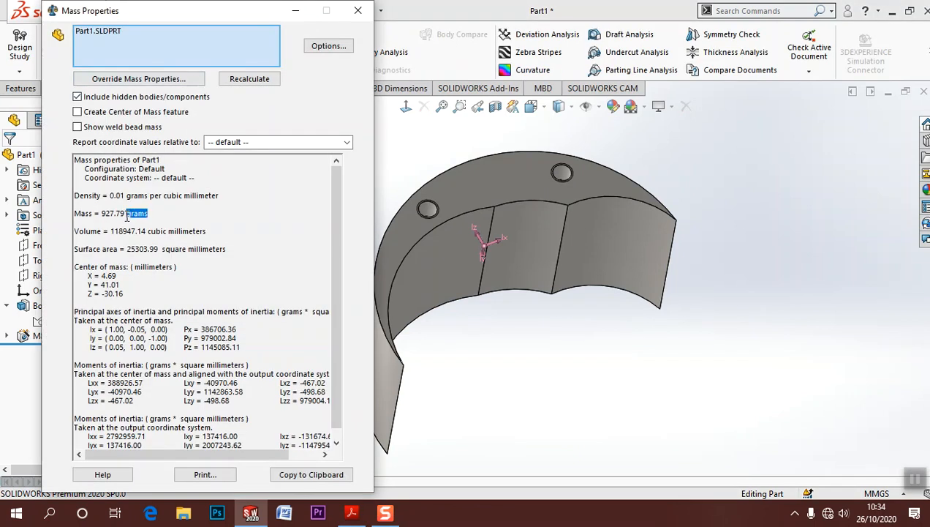
pyautogui.click(176, 236)
pyautogui.scroll(-1, 136, 250)
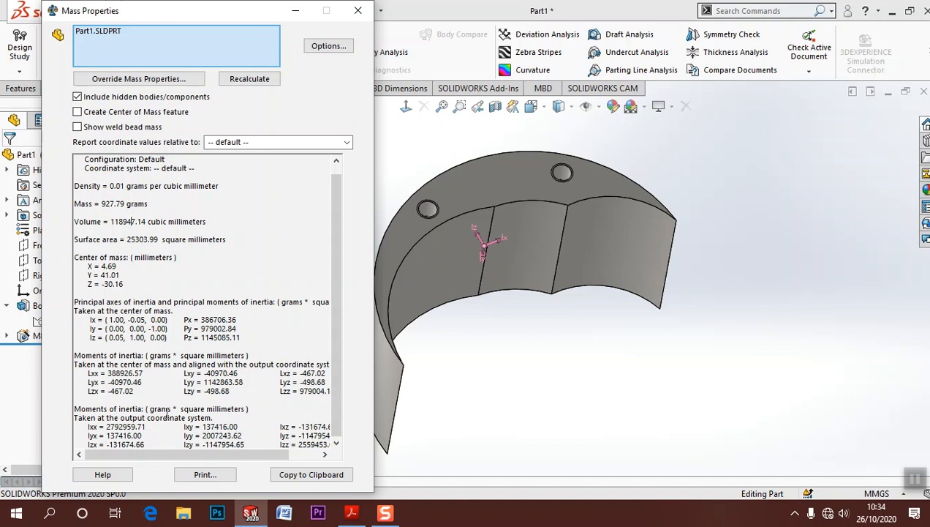
pyautogui.moveTo(85, 203); pyautogui.dragTo(137, 447)
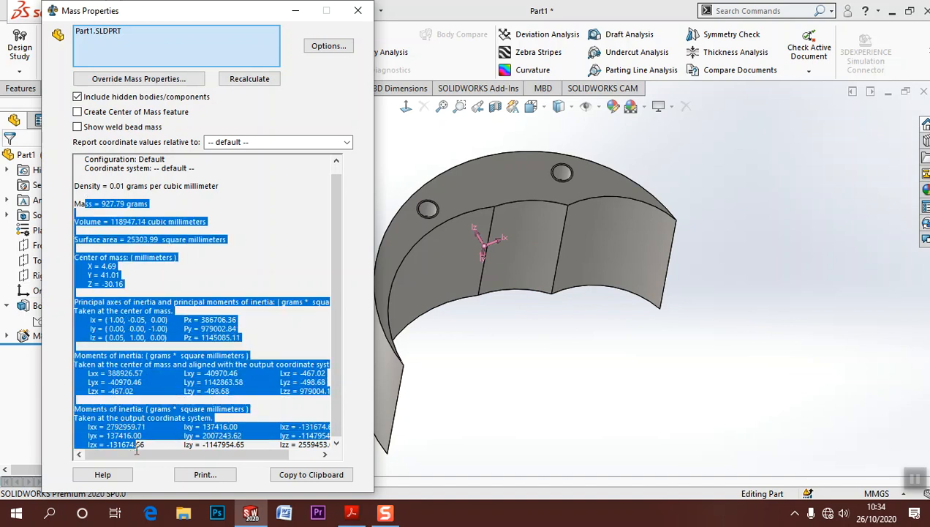
pyautogui.click(189, 376)
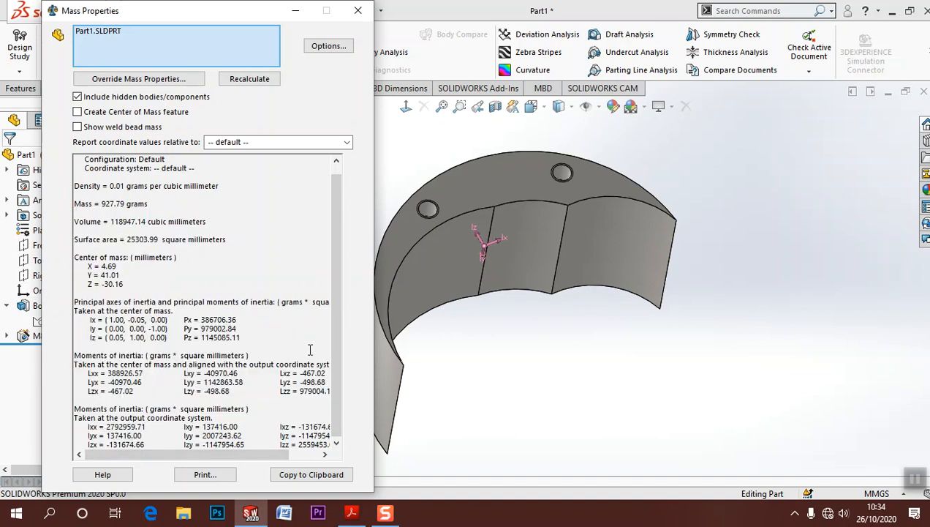
pyautogui.click(358, 10)
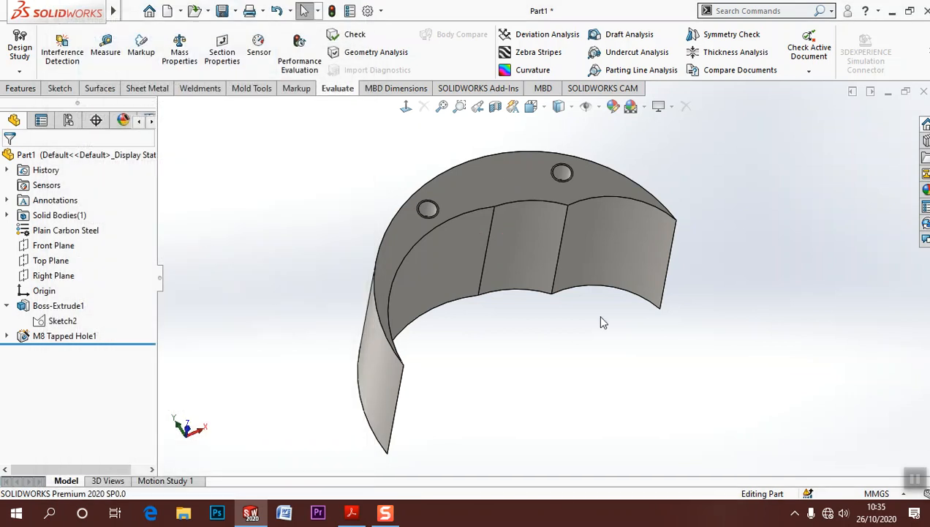
# Step: Examine the plate drawing on page 9 of the PDF: the outer block, the inner pocket and the depths in section A-A
pyautogui.click(915, 479)
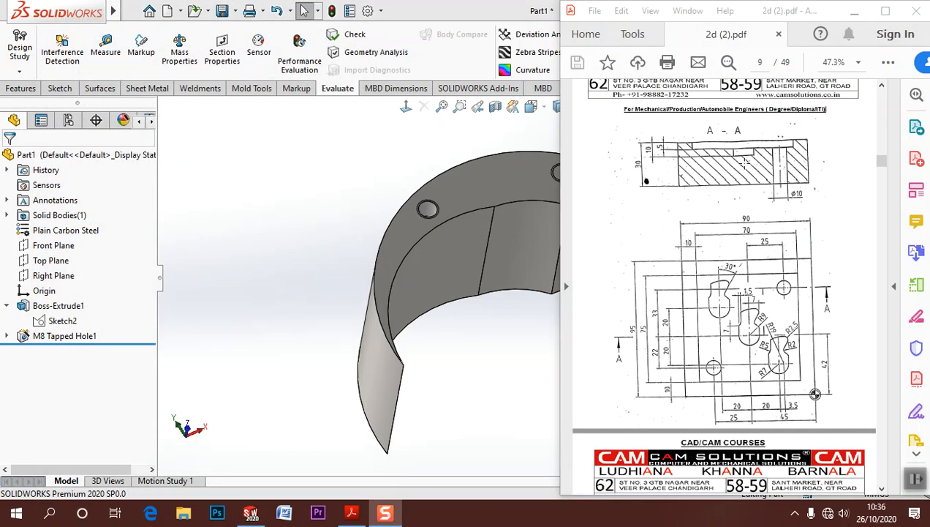
pyautogui.scroll(1, 697, 222)
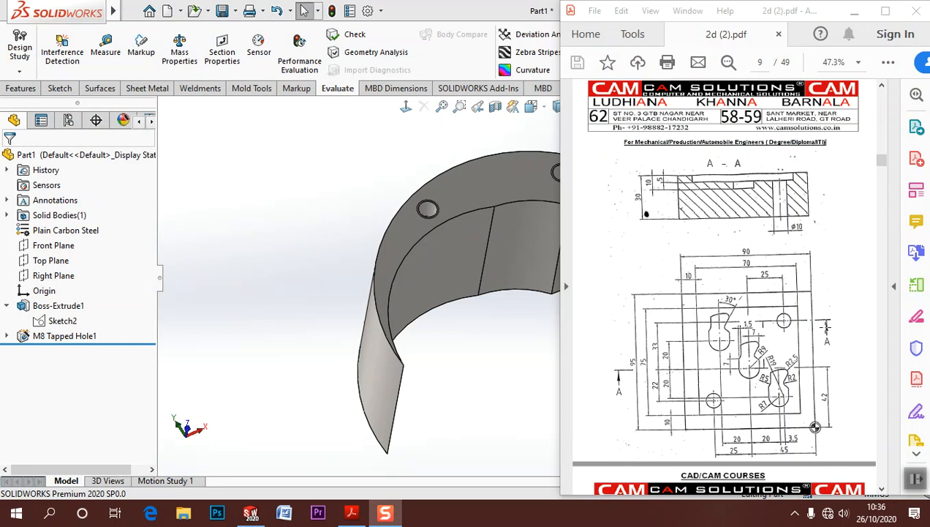
pyautogui.moveTo(815, 427)
pyautogui.mouseDown()
pyautogui.moveTo(687, 319)
pyautogui.moveTo(681, 293)
pyautogui.mouseUp()
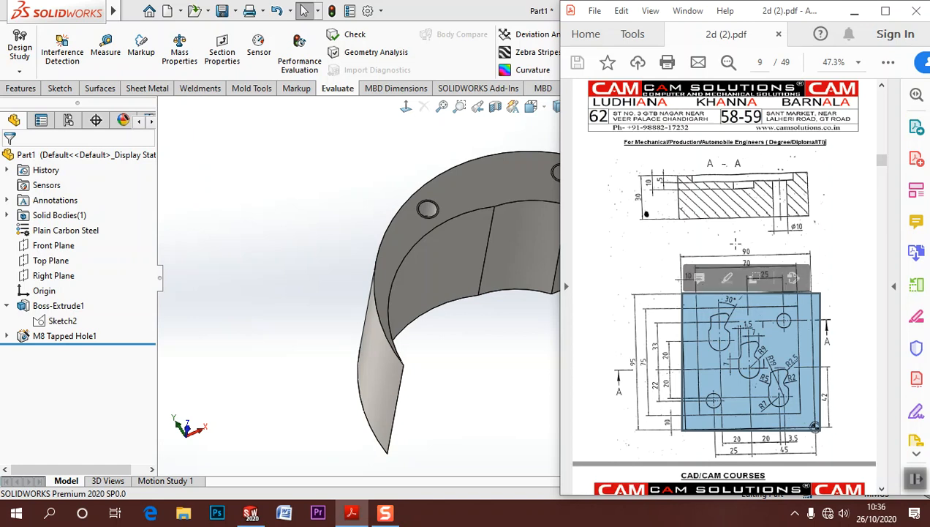
pyautogui.click(681, 227)
pyautogui.click(649, 200)
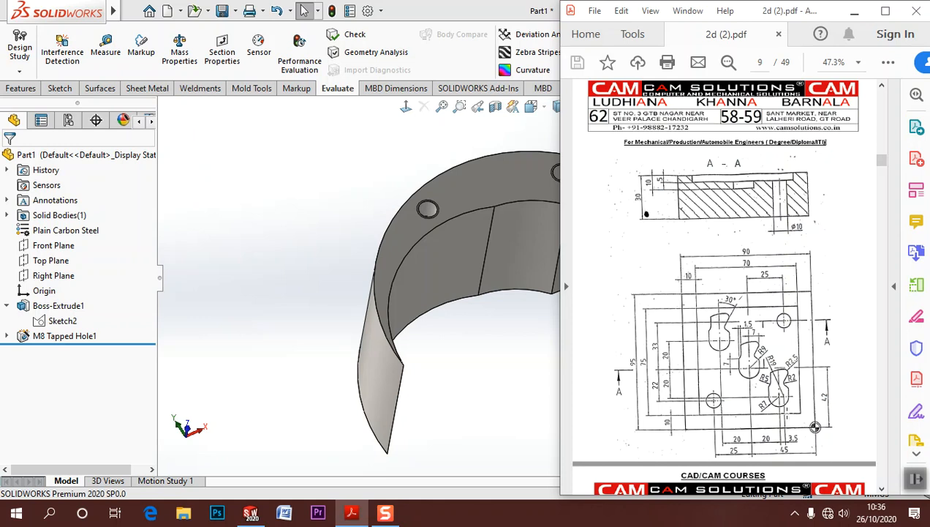
pyautogui.moveTo(802, 415)
pyautogui.mouseDown()
pyautogui.moveTo(691, 300)
pyautogui.moveTo(696, 308)
pyautogui.mouseUp()
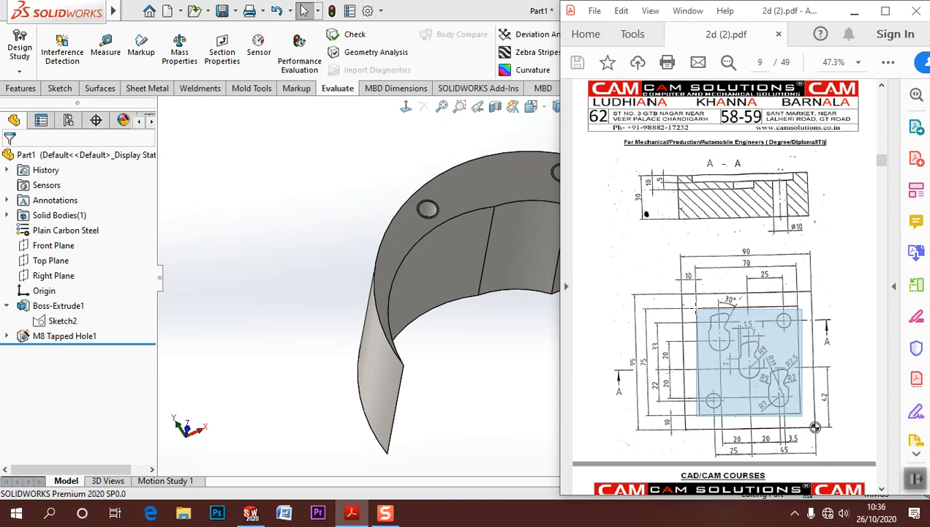
pyautogui.moveTo(696, 308); pyautogui.dragTo(696, 308)
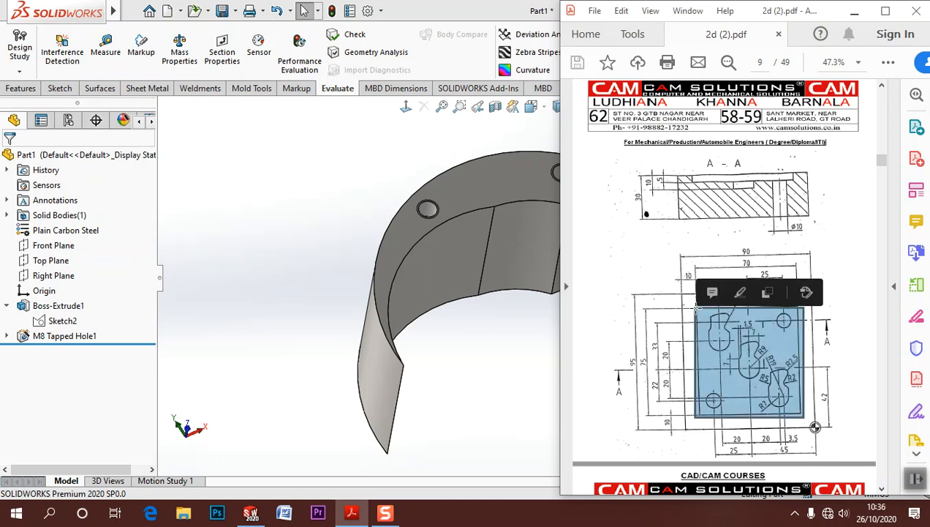
pyautogui.moveTo(692, 168); pyautogui.dragTo(796, 183)
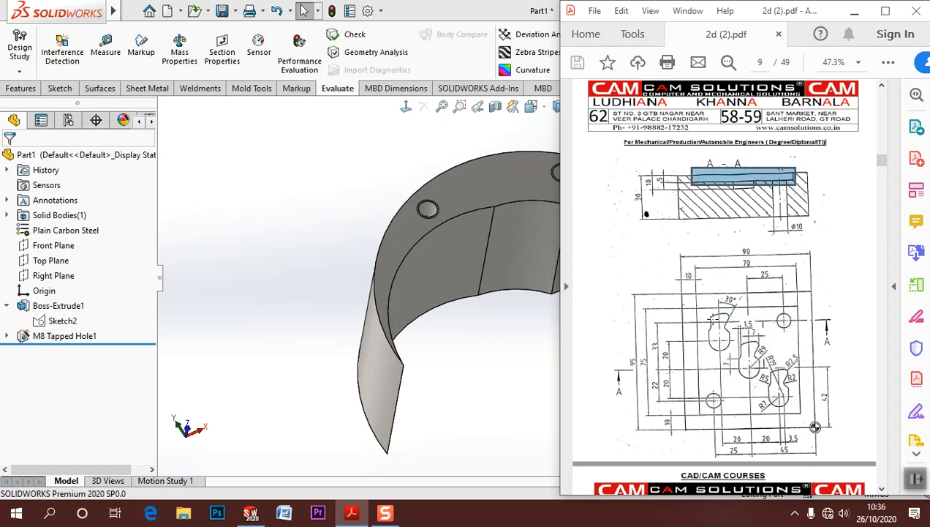
pyautogui.click(721, 330)
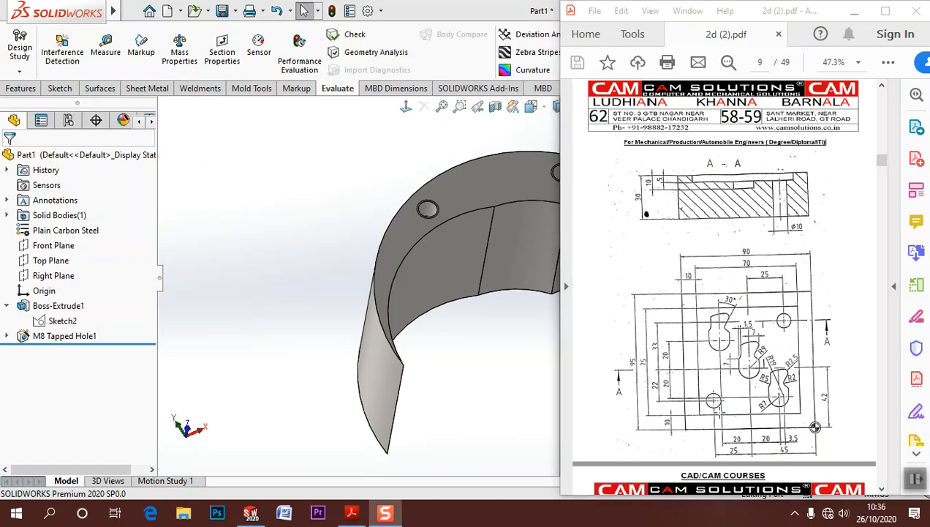
# Step: Create a new part document in SOLIDWORKS and start an Extruded Boss/Base sketch on the Front Plane
pyautogui.click(167, 10)
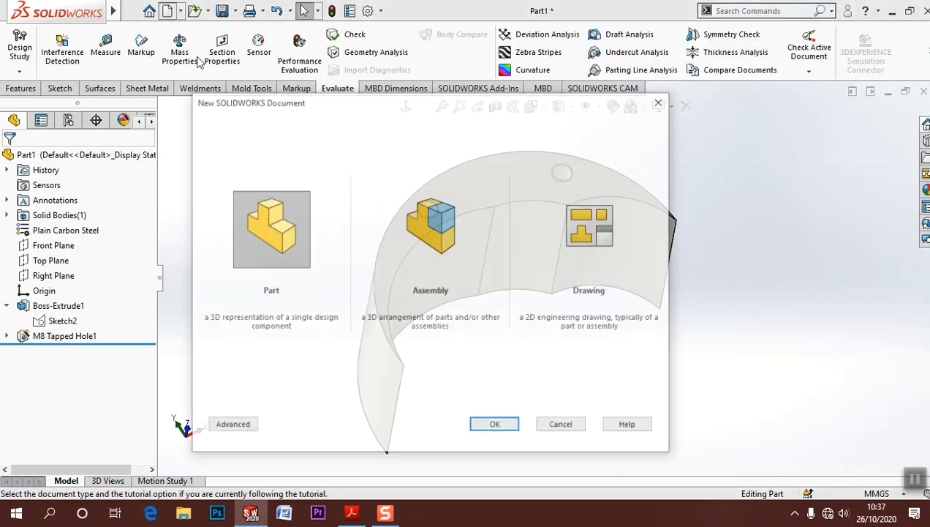
pyautogui.click(502, 428)
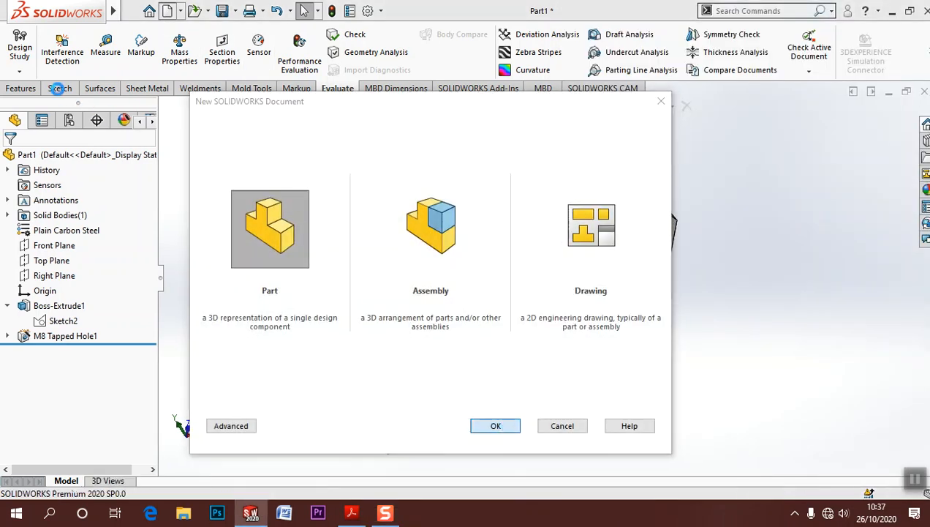
pyautogui.click(29, 89)
pyautogui.click(24, 47)
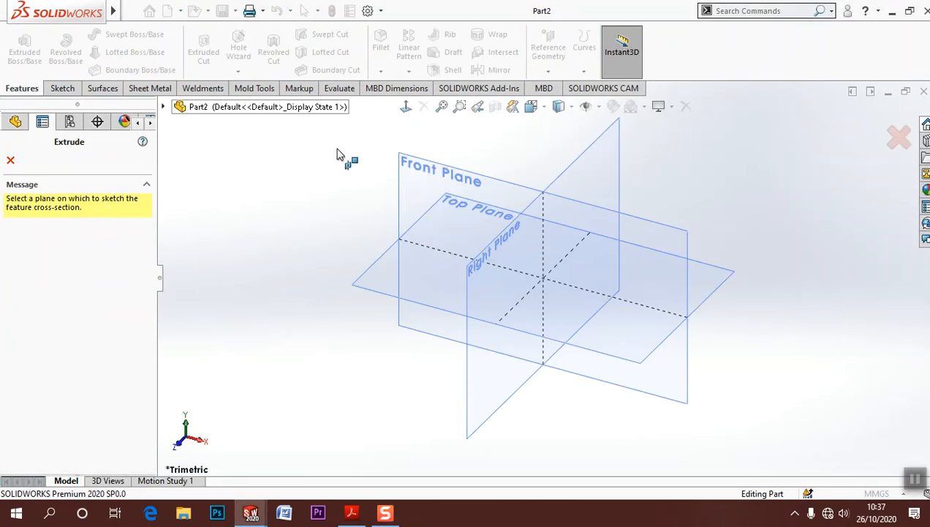
pyautogui.click(422, 195)
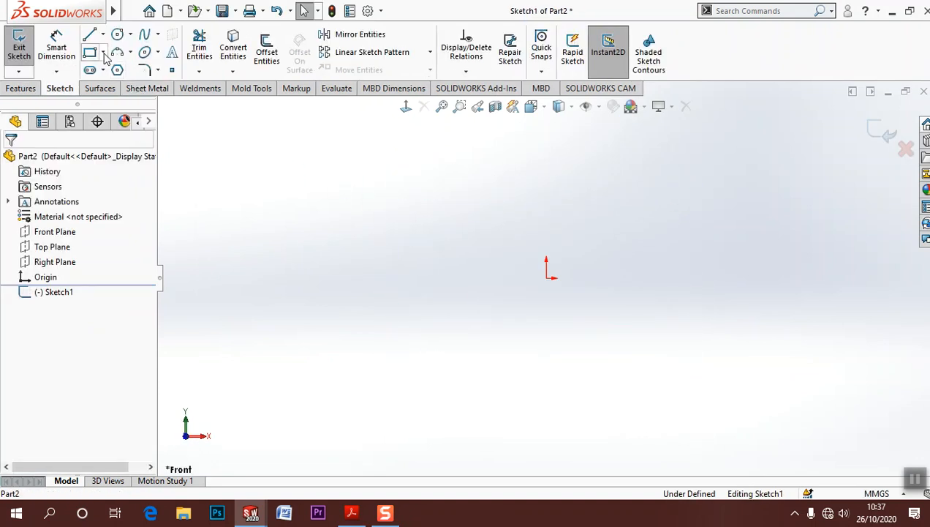
# Step: Sketch a corner rectangle with its lower-right corner on the origin, extending up and to the left, for the plate's outline
pyautogui.click(91, 52)
pyautogui.click(547, 278)
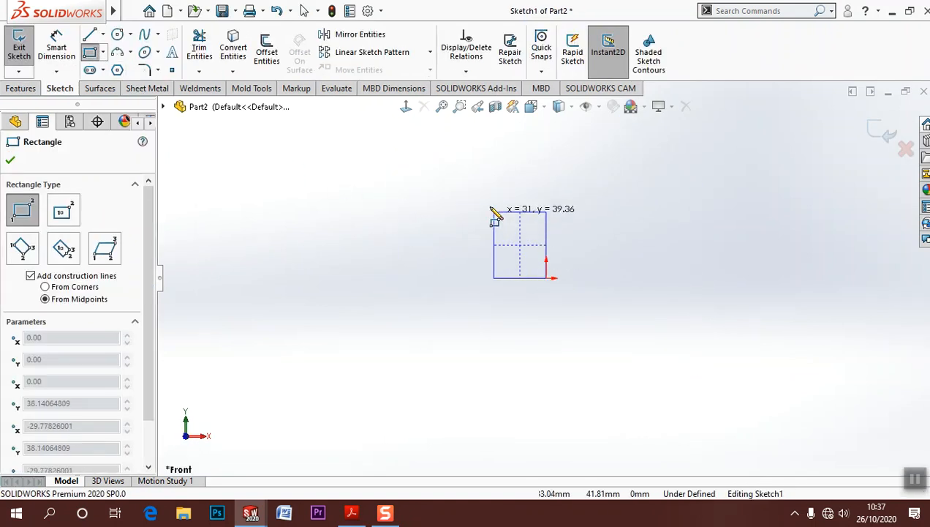
pyautogui.click(351, 124)
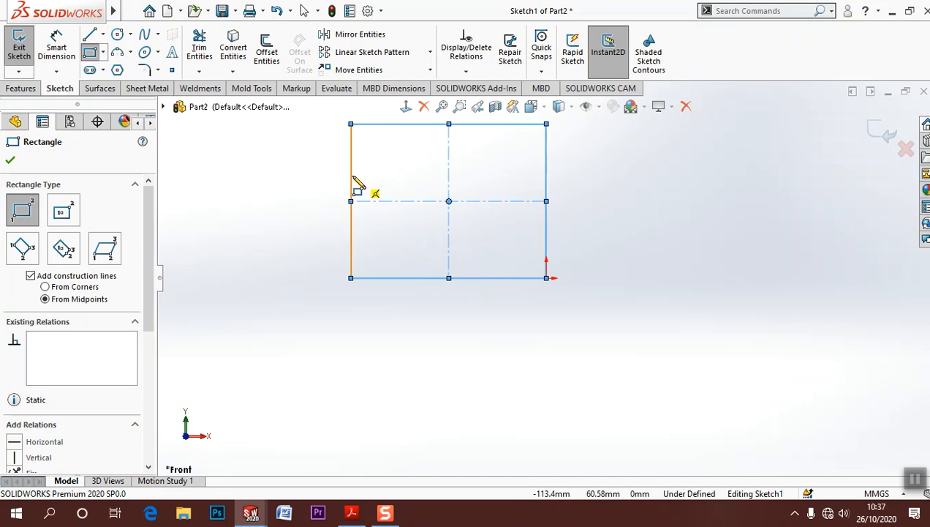
# Step: Dimension the plate outline rectangle to 95 mm high and 90 mm wide
pyautogui.click(58, 48)
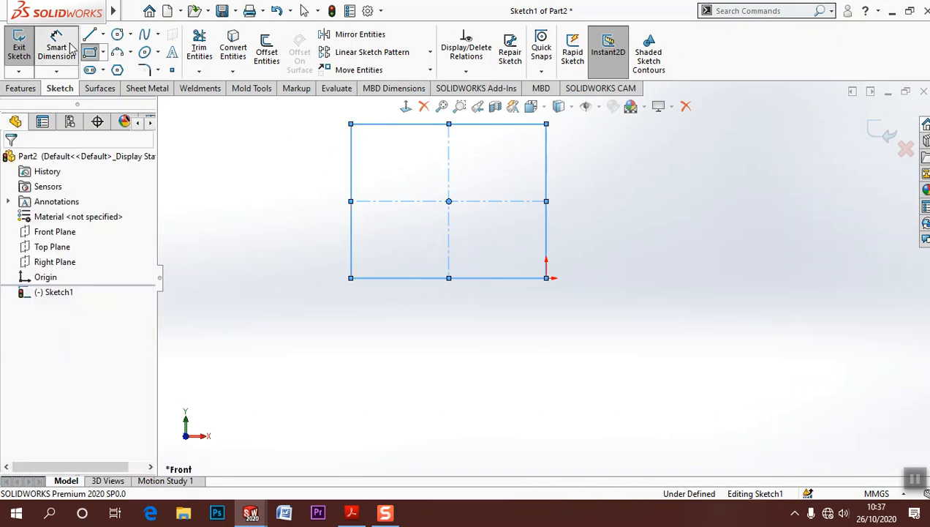
pyautogui.click(350, 168)
pyautogui.click(320, 183)
pyautogui.write('95')
pyautogui.press('Return')
pyautogui.click(432, 278)
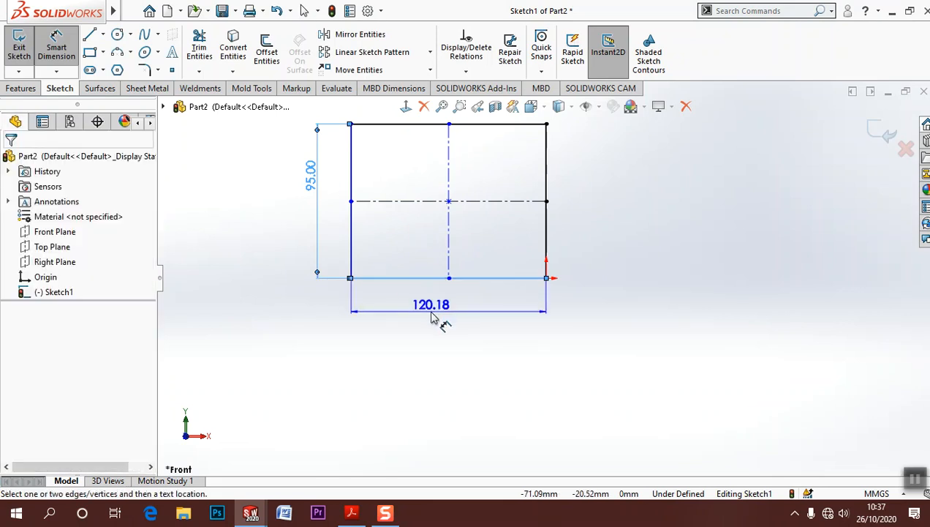
pyautogui.click(431, 317)
pyautogui.write('90')
pyautogui.press('Return')
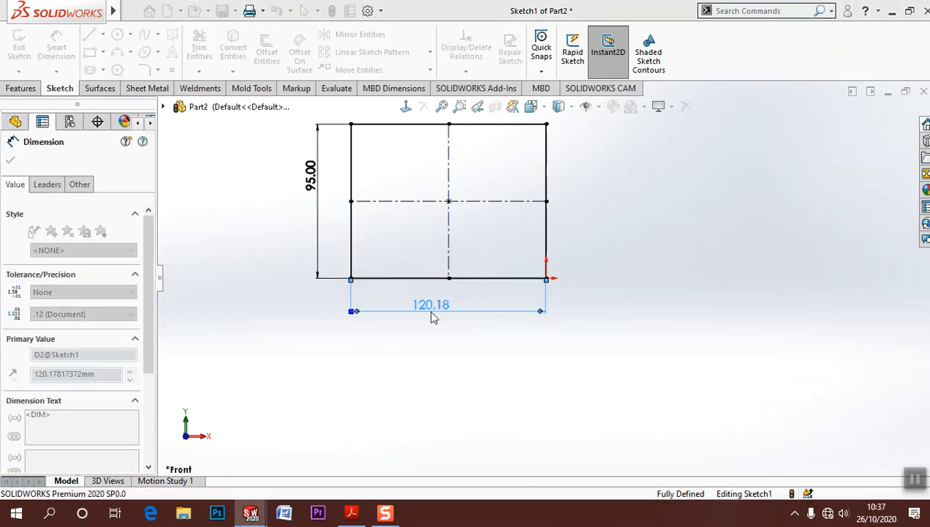
pyautogui.click(575, 344)
# Step: Finish the outline sketch and extrude it as a 30 mm blind boss in the reversed direction, behind the sketch plane
pyautogui.click(873, 126)
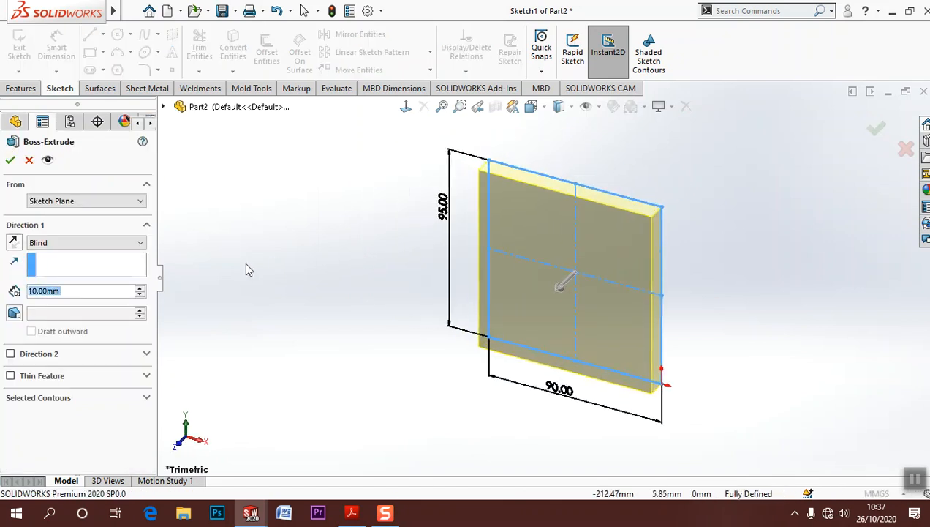
pyautogui.write('30')
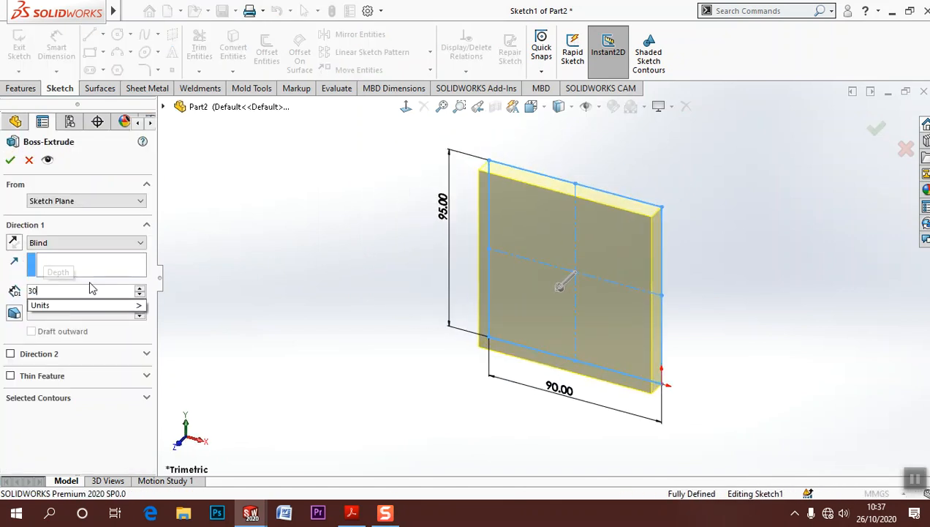
pyautogui.press('Return')
pyautogui.click(12, 243)
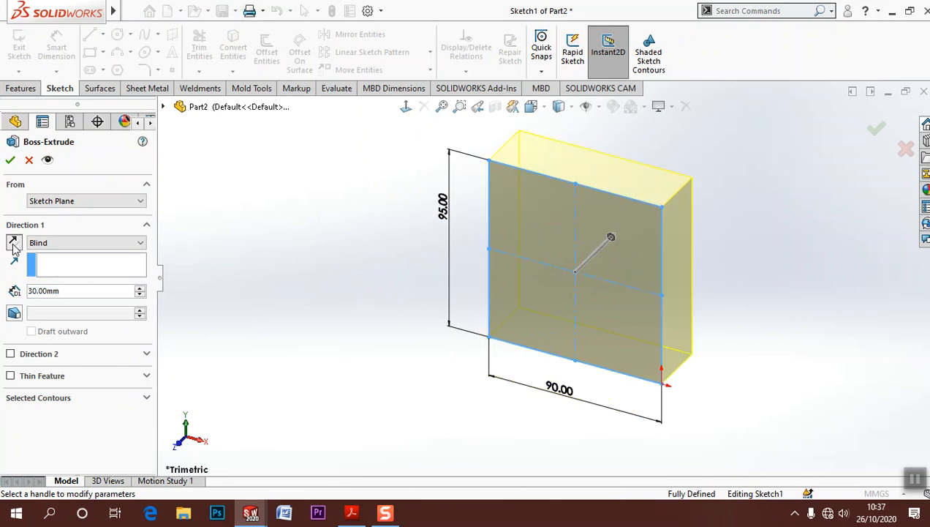
pyautogui.click(10, 161)
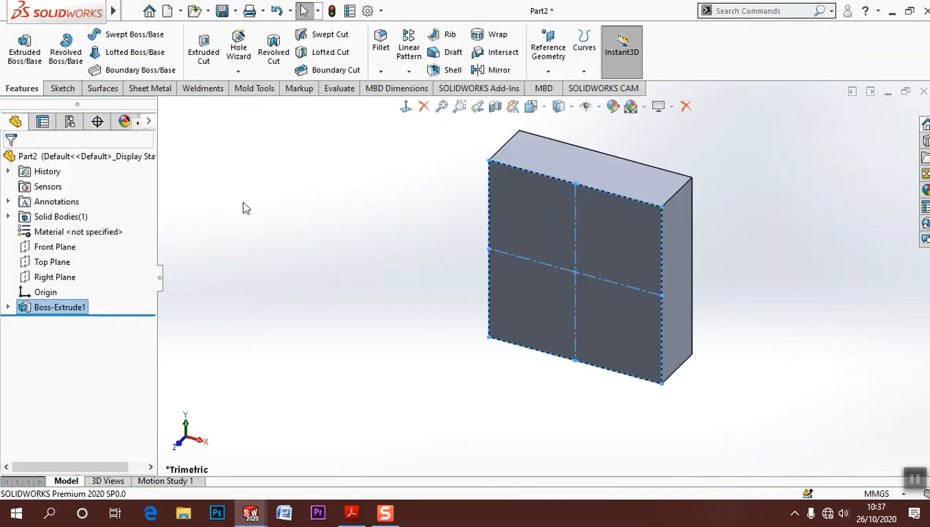
# Step: Start an Extruded Cut sketch on the block's front face and draw a corner rectangle about 51 mm wide inside it
pyautogui.click(203, 49)
pyautogui.click(535, 221)
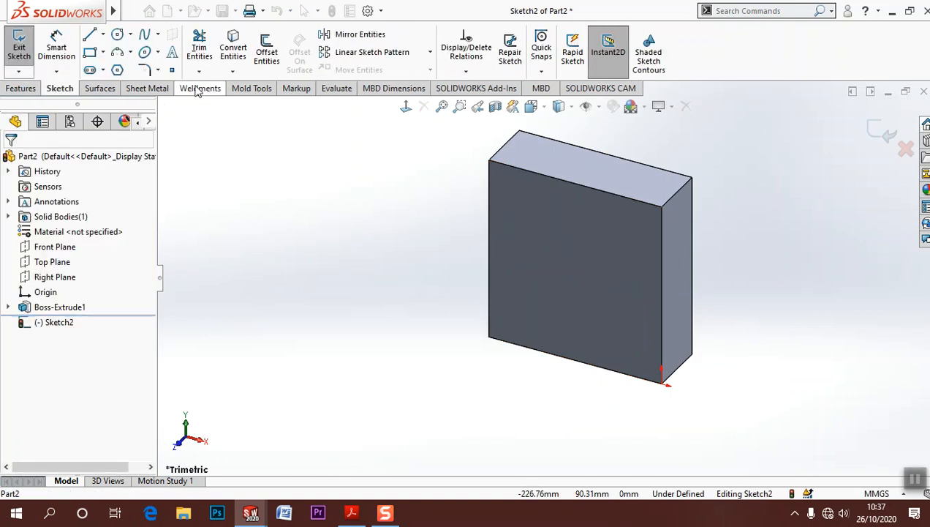
pyautogui.click(89, 52)
pyautogui.click(578, 272)
pyautogui.click(528, 197)
pyautogui.click(406, 106)
# Step: Dimension the pocket rectangle to 75 mm high and 70 mm wide
pyautogui.click(56, 49)
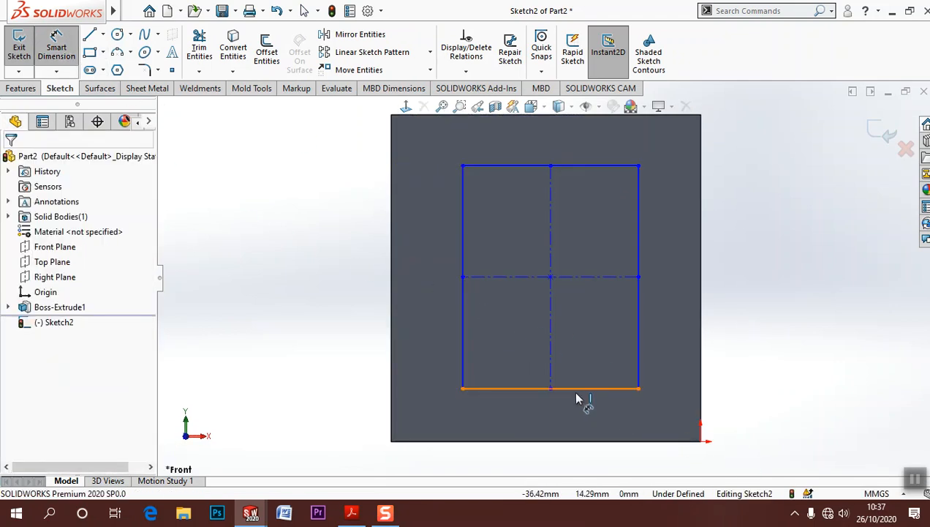
pyautogui.click(462, 310)
pyautogui.click(434, 300)
pyautogui.write('75')
pyautogui.press('Return')
pyautogui.click(354, 269)
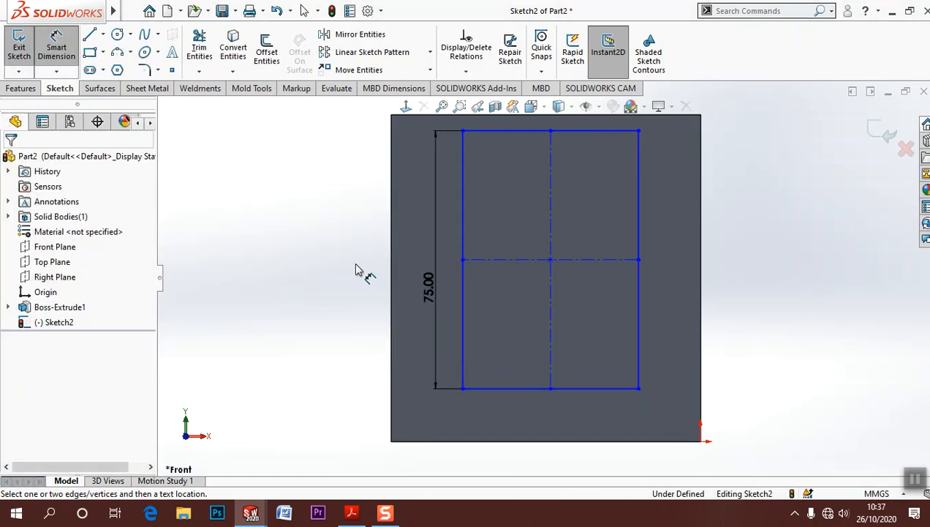
pyautogui.click(589, 391)
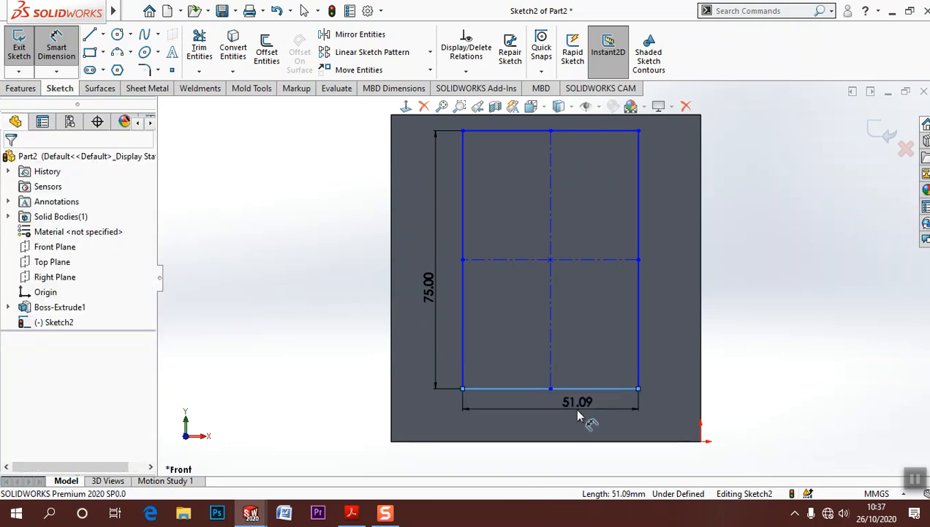
pyautogui.click(574, 406)
pyautogui.write('70')
pyautogui.press('Return')
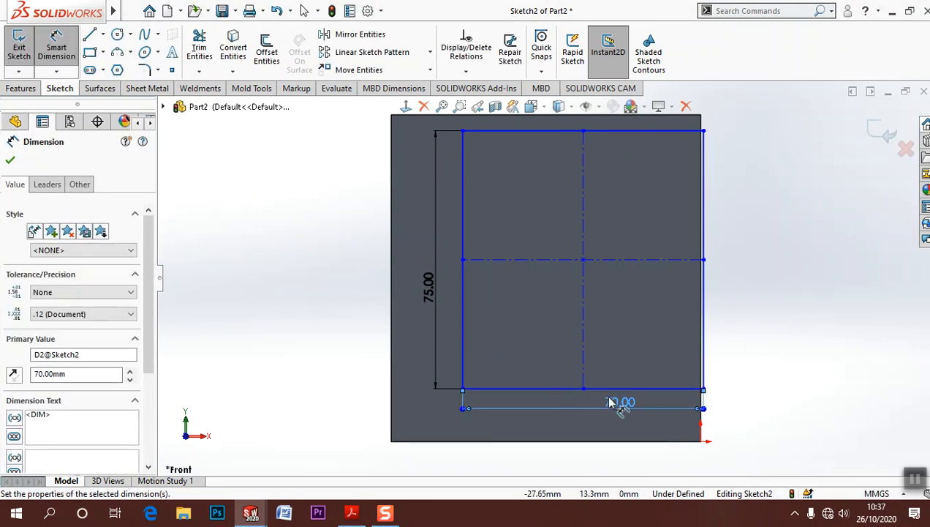
# Step: Position the pocket rectangle 10 mm from the block's bottom edge and 10 mm from its left edge
pyautogui.click(495, 390)
pyautogui.click(492, 442)
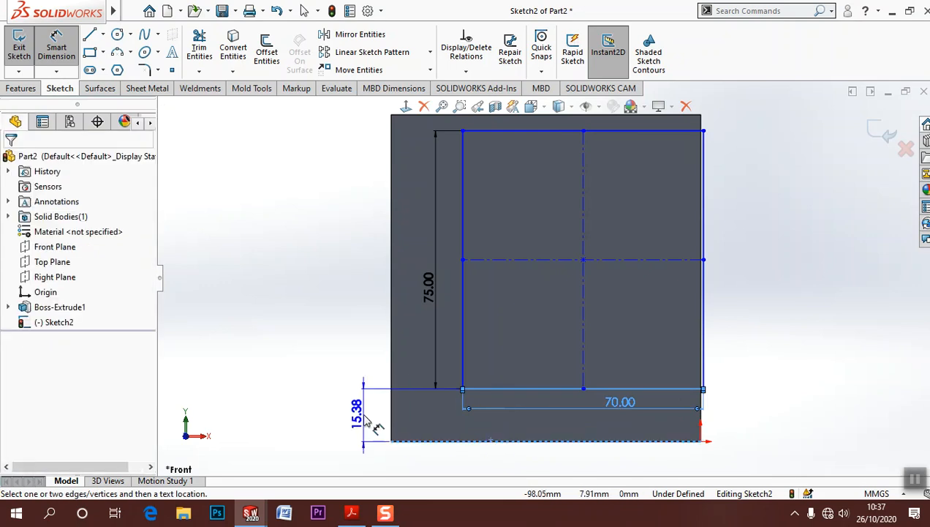
pyautogui.click(354, 401)
pyautogui.write('10')
pyautogui.press('Return')
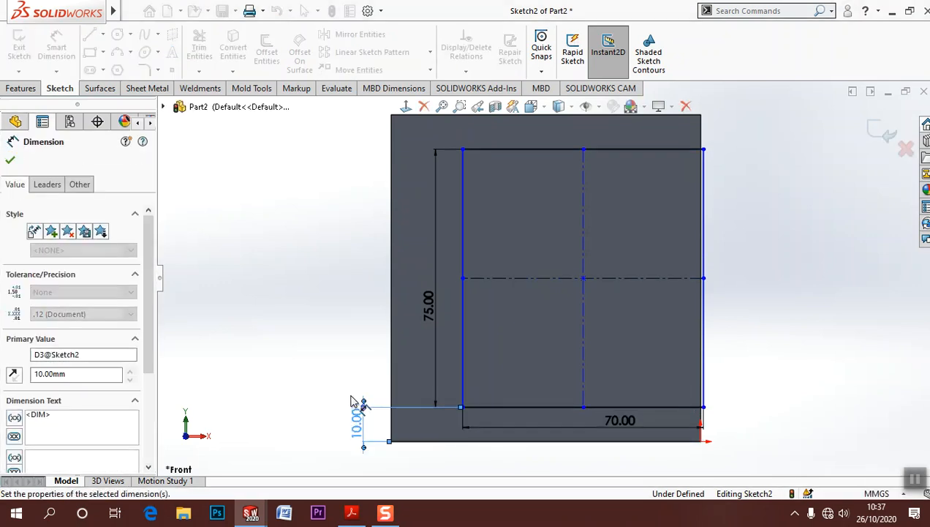
pyautogui.click(393, 198)
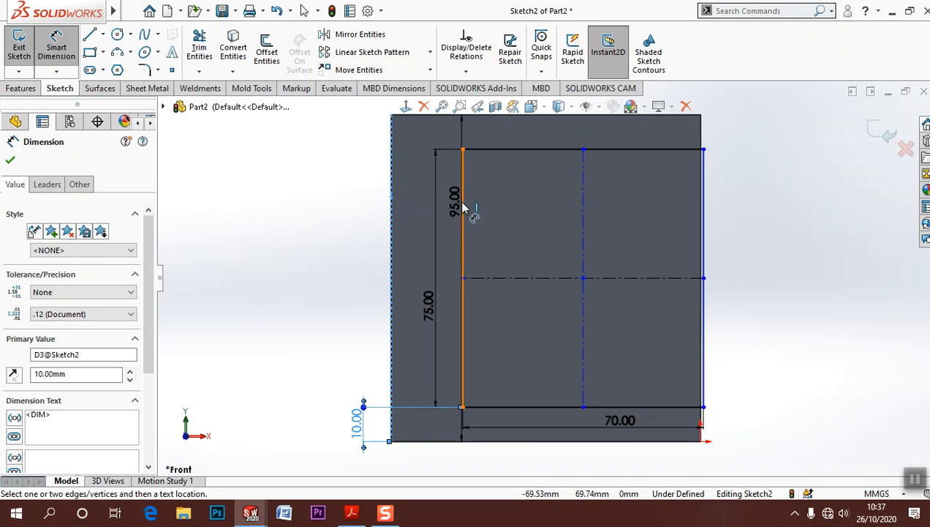
pyautogui.click(464, 208)
pyautogui.click(419, 182)
pyautogui.write('10')
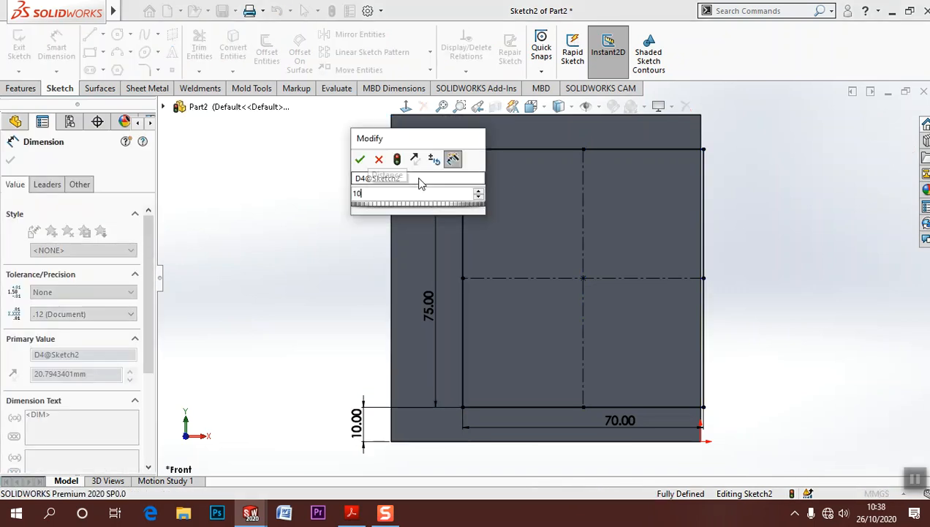
pyautogui.press('Return')
pyautogui.press('Escape')
# Step: Rearrange the 75, 70 and both 10 mm dimensions so they sit outside the block's outline
pyautogui.scroll(1, 494, 284)
pyautogui.scroll(1, 492, 278)
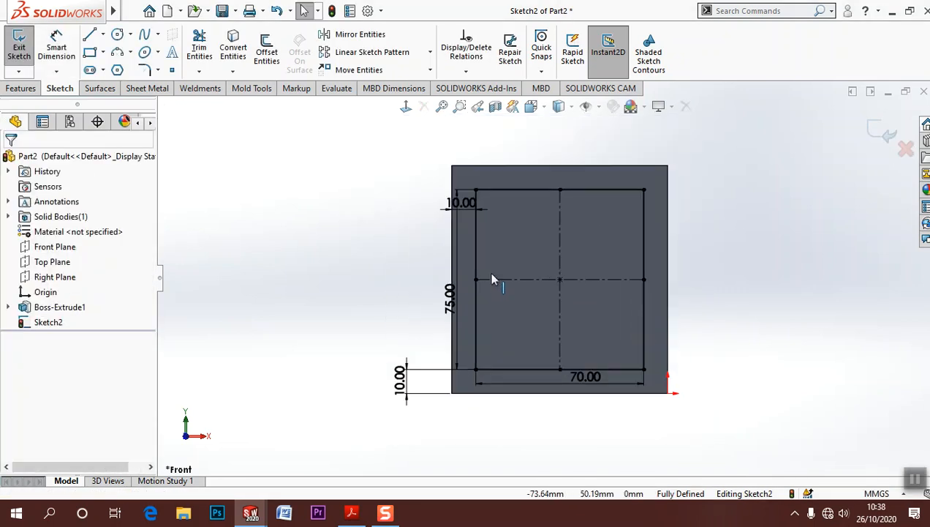
pyautogui.moveTo(449, 294); pyautogui.dragTo(372, 288)
pyautogui.moveTo(406, 390); pyautogui.dragTo(437, 428)
pyautogui.moveTo(368, 283); pyautogui.dragTo(413, 292)
pyautogui.moveTo(474, 214); pyautogui.dragTo(433, 159)
pyautogui.moveTo(585, 379); pyautogui.dragTo(569, 443)
pyautogui.click(711, 380)
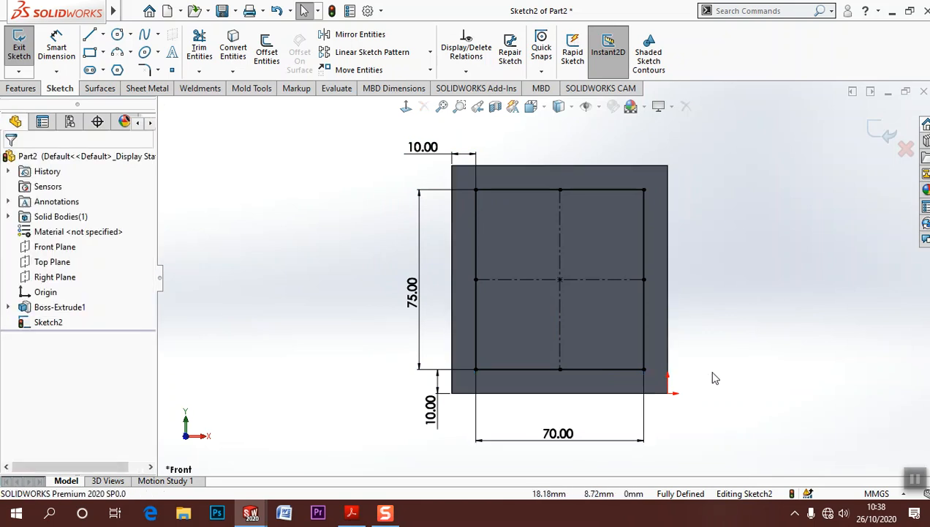
# Step: Finish the pocket sketch and cut it 5 mm deep into the block
pyautogui.click(891, 140)
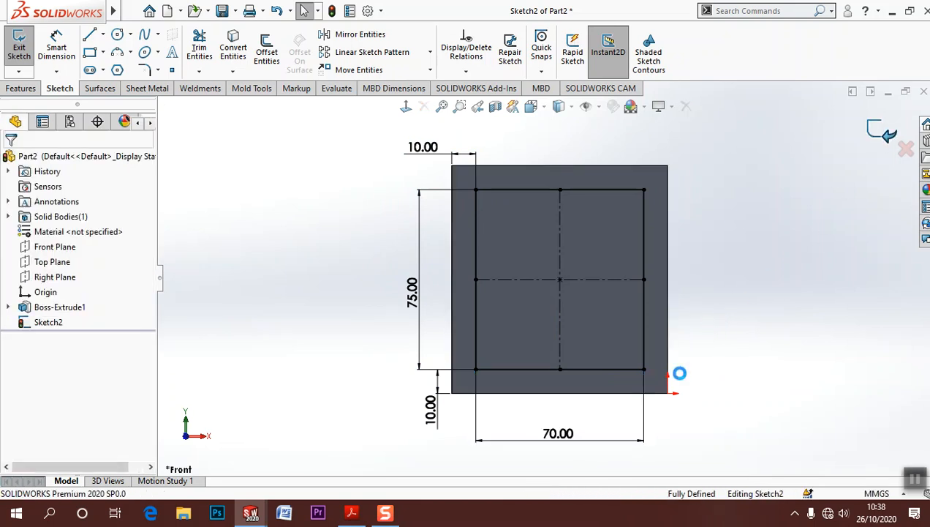
pyautogui.moveTo(554, 424); pyautogui.dragTo(500, 400, button='middle')
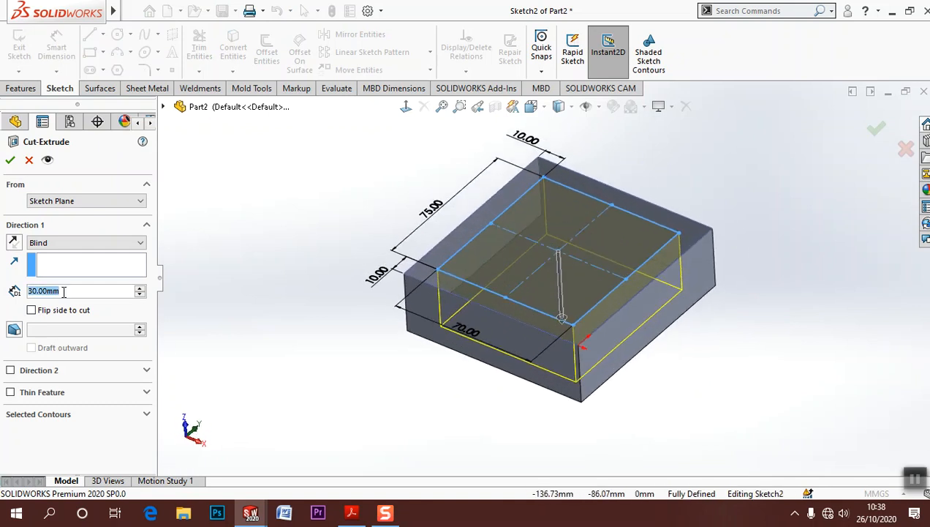
pyautogui.write('5')
pyautogui.press('Return')
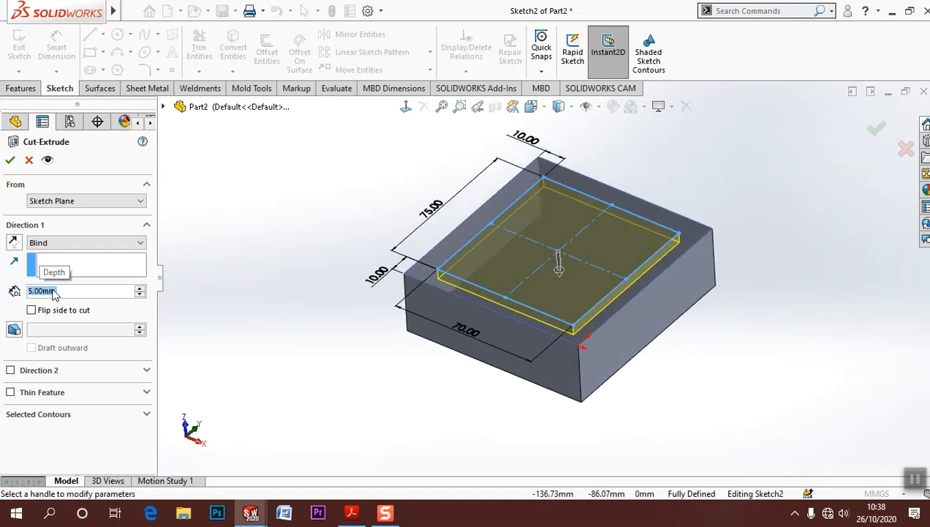
pyautogui.click(10, 160)
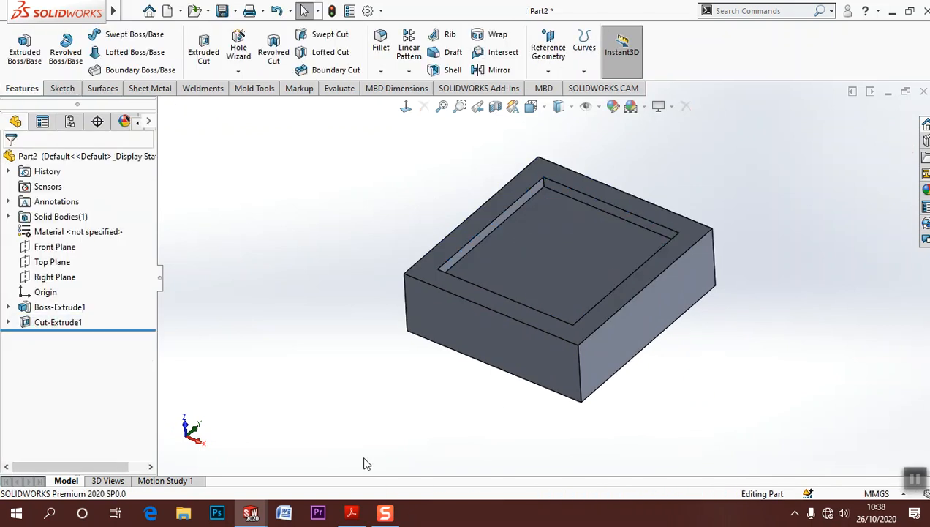
# Step: Check the keyhole slots on the PDF drawing, then sketch a circle about 11 mm in diameter on the pocket floor for a new Extruded Cut
pyautogui.click(351, 514)
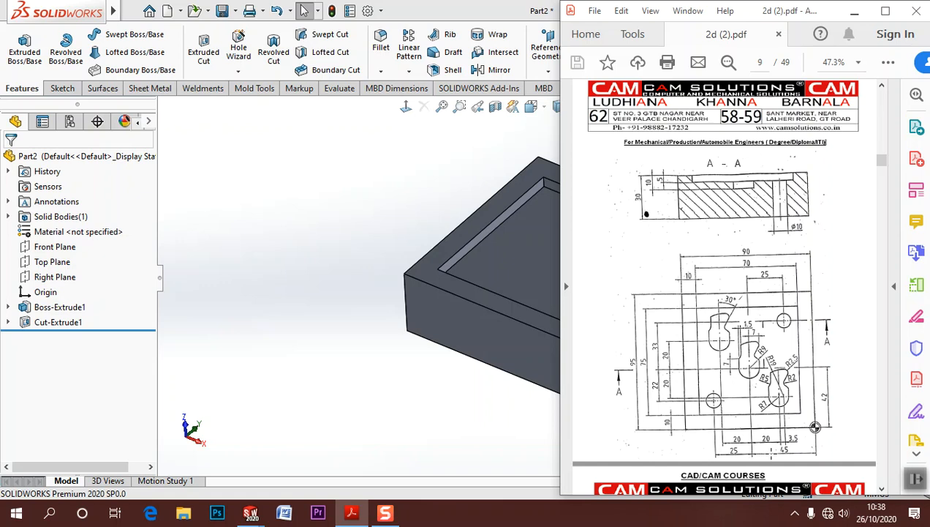
pyautogui.click(395, 235)
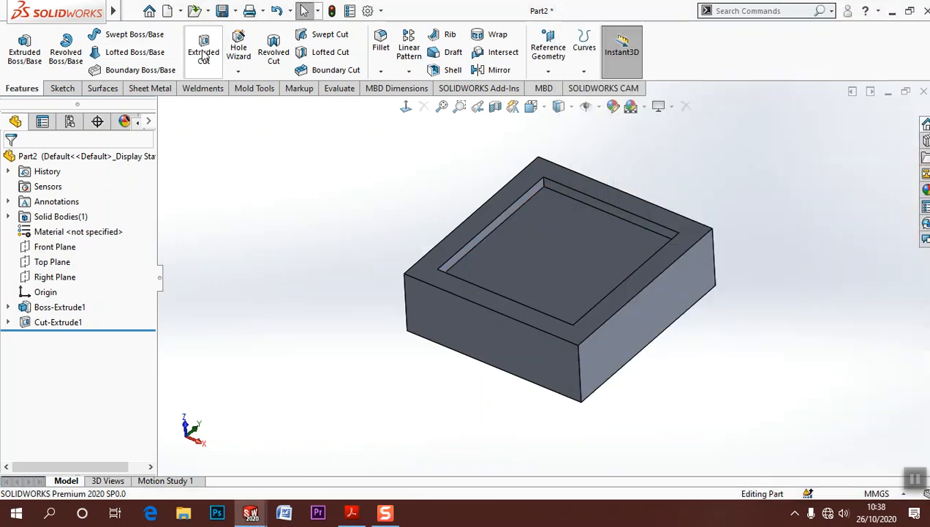
pyautogui.click(203, 49)
pyautogui.click(545, 242)
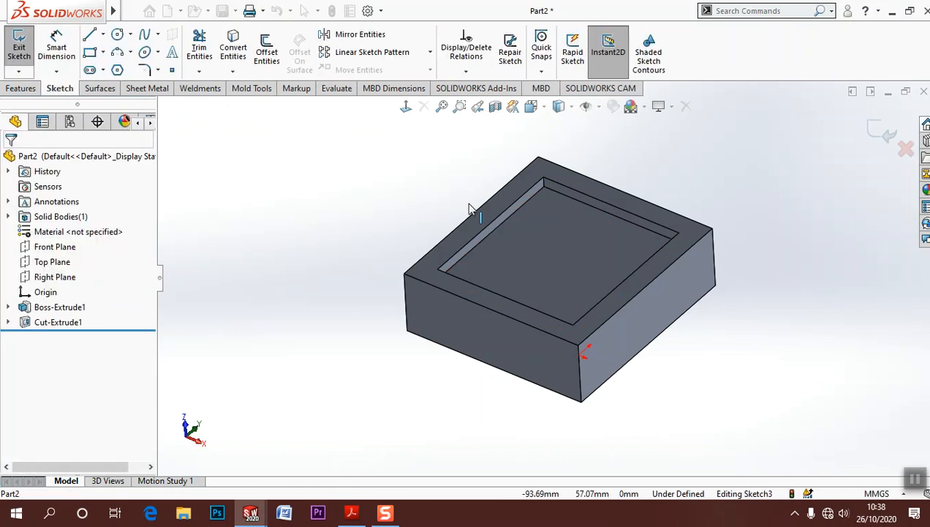
pyautogui.click(406, 107)
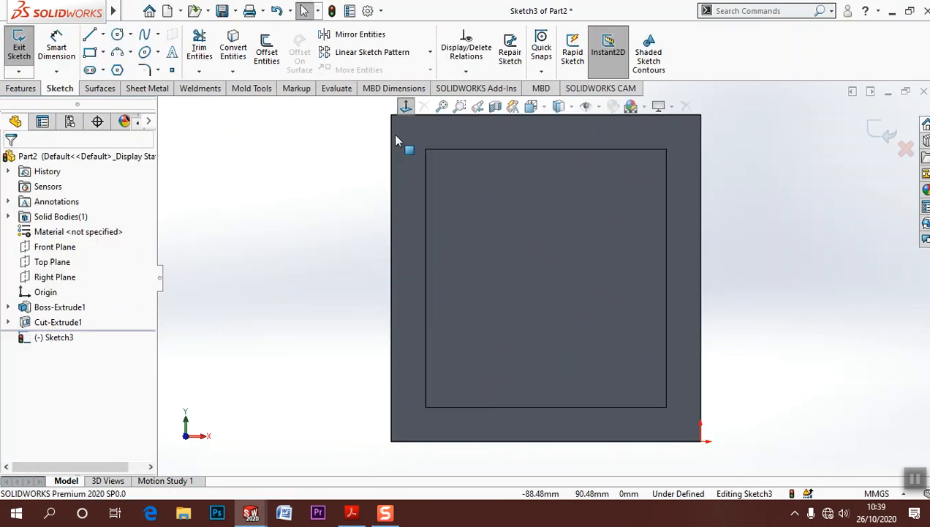
pyautogui.click(117, 36)
pyautogui.click(556, 301)
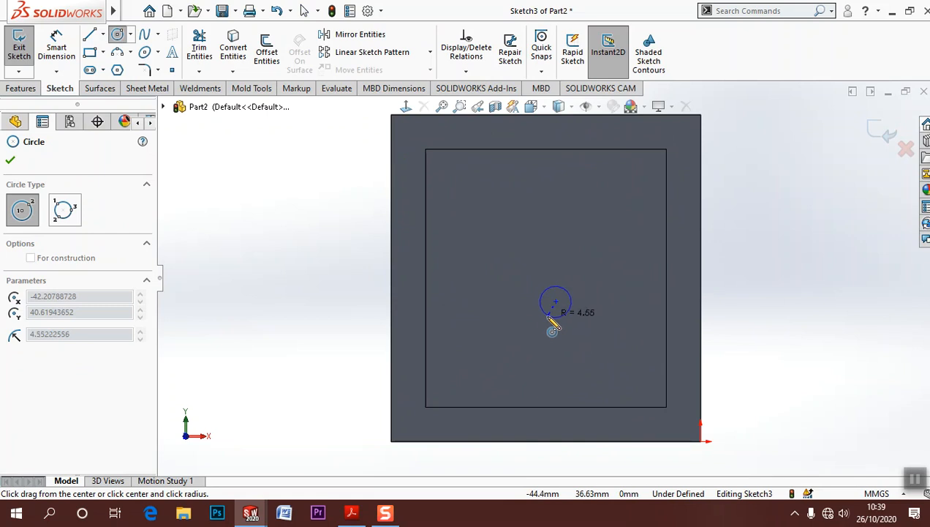
pyautogui.click(548, 319)
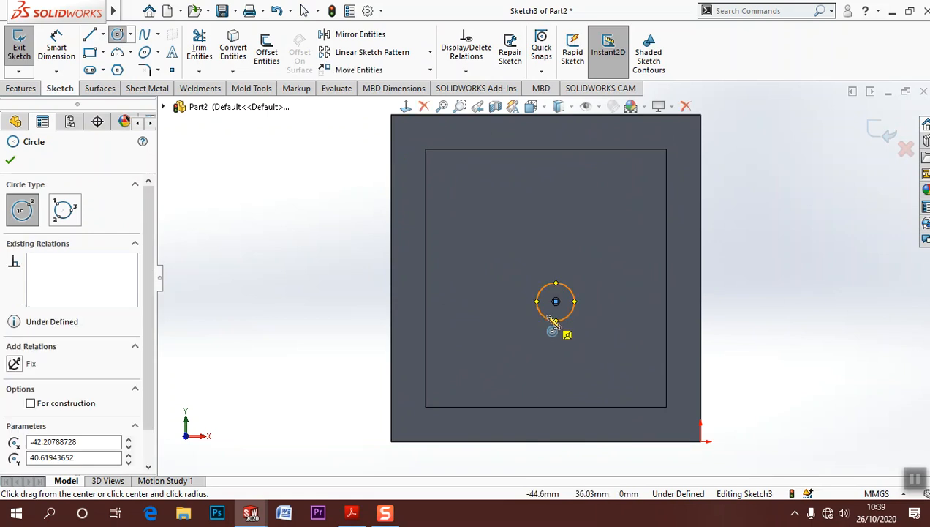
# Step: Locate the circle's centre 45 mm from the block's right edge and 42 mm from its bottom edge
pyautogui.click(56, 46)
pyautogui.click(556, 302)
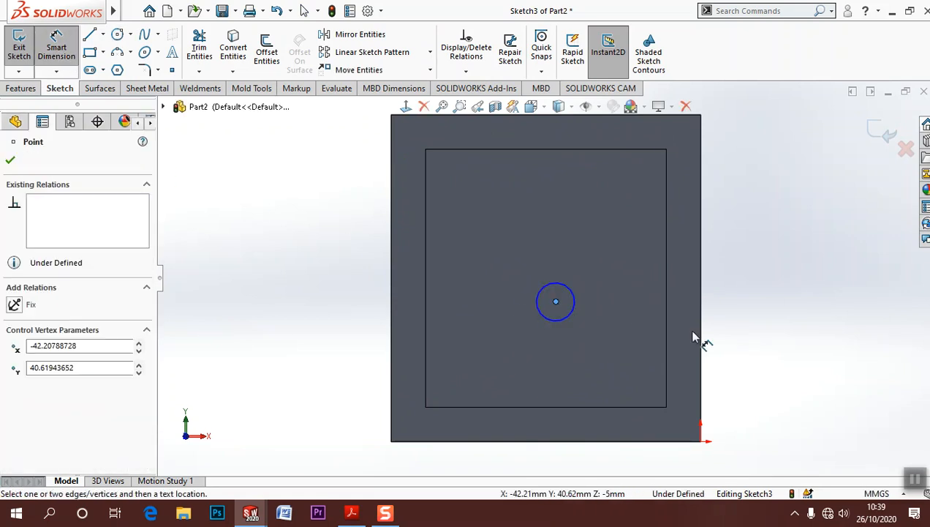
pyautogui.click(703, 332)
pyautogui.click(628, 461)
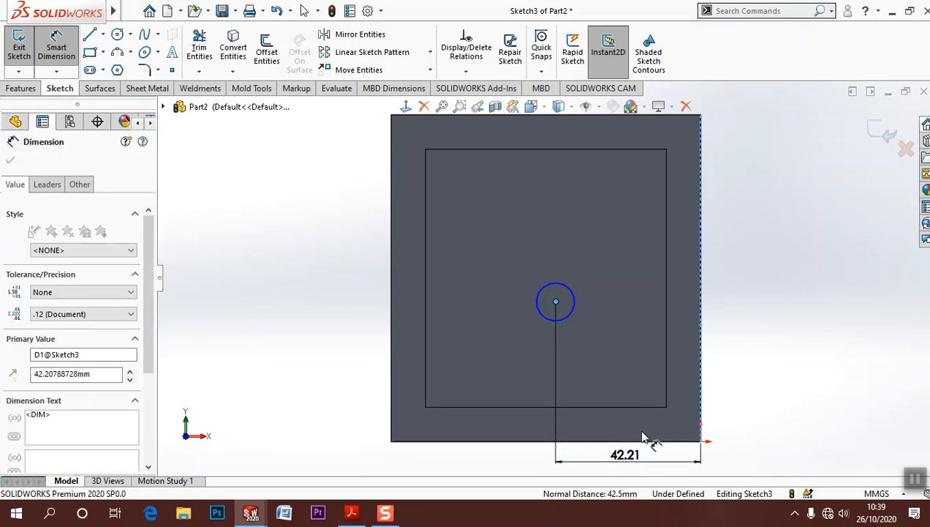
pyautogui.write('45')
pyautogui.press('Return')
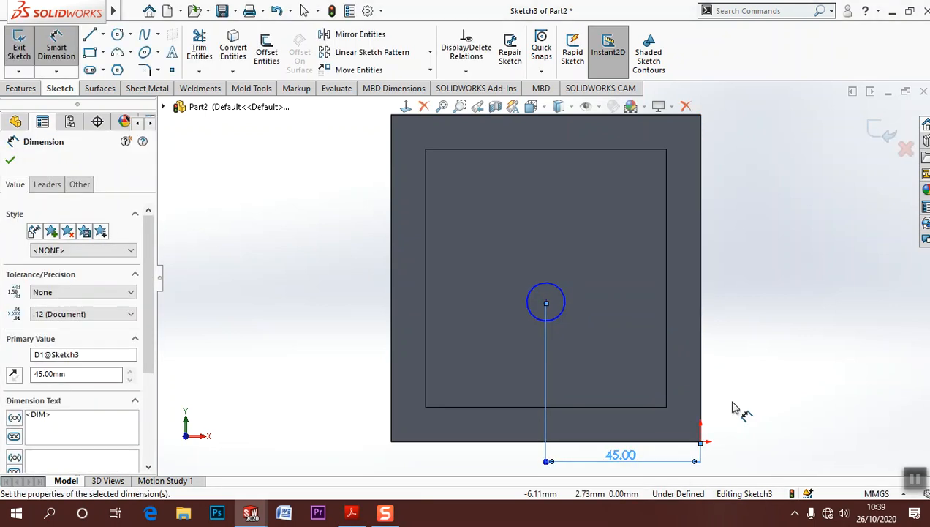
pyautogui.click(665, 440)
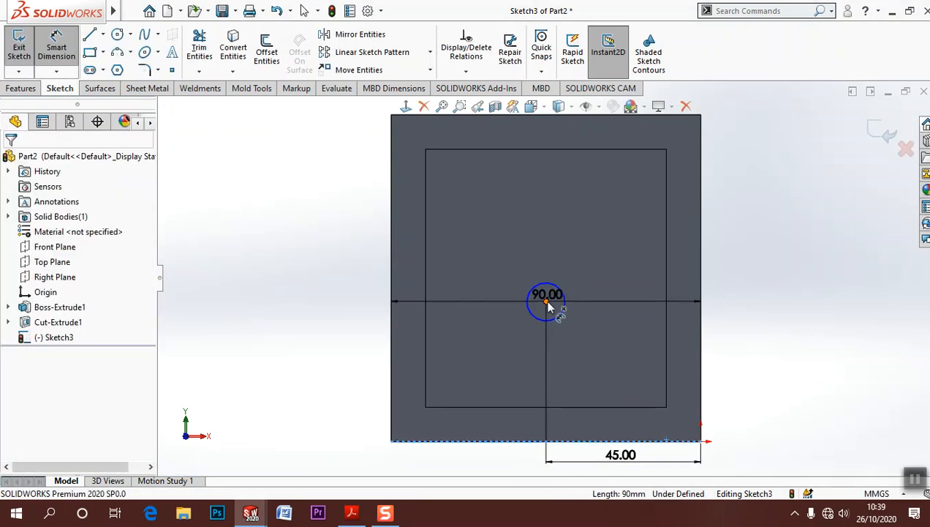
pyautogui.click(546, 301)
pyautogui.click(757, 372)
pyautogui.write('45')
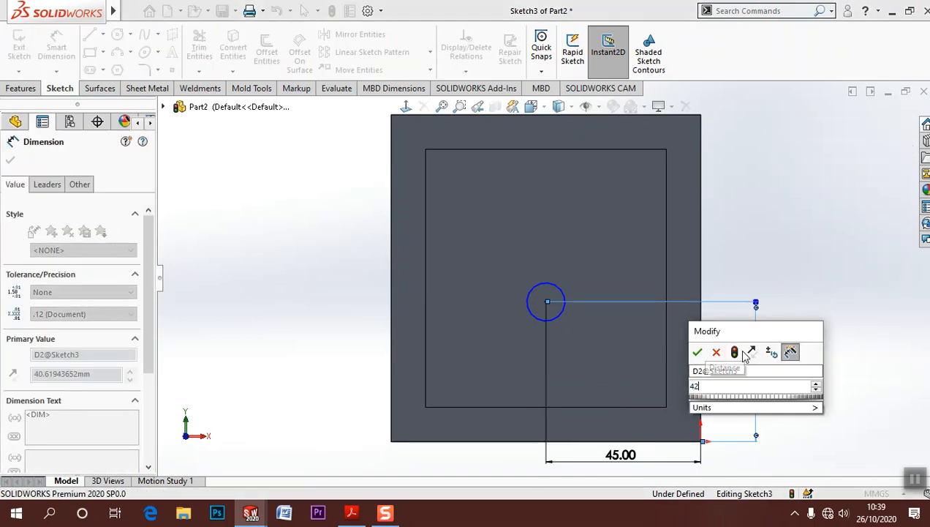
pyautogui.press('Return')
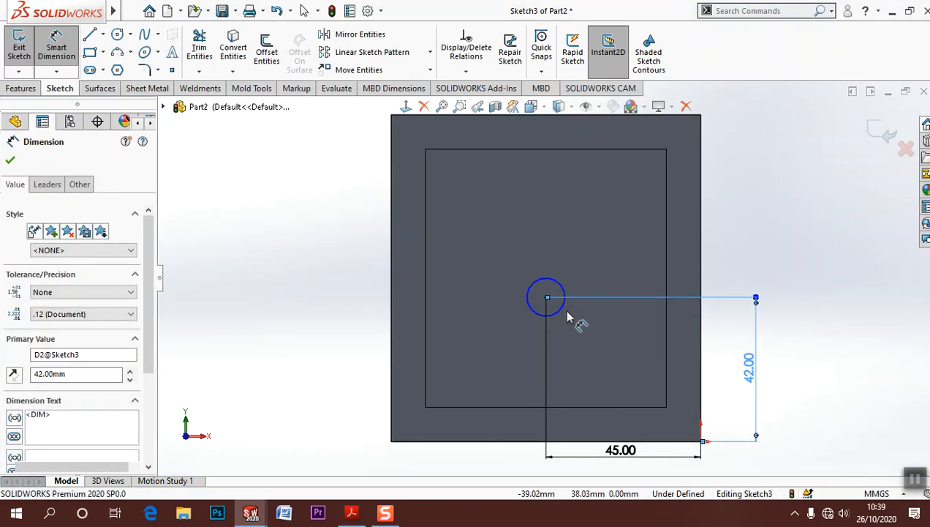
# Step: Dimension the small circle with a 14 mm diameter and display the dimension as a radius
pyautogui.click(560, 314)
pyautogui.click(596, 355)
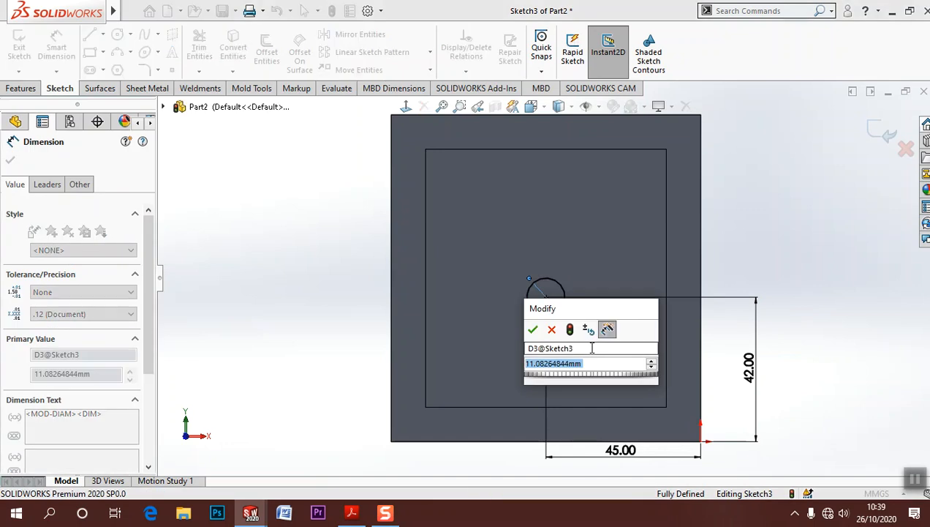
pyautogui.write('7')
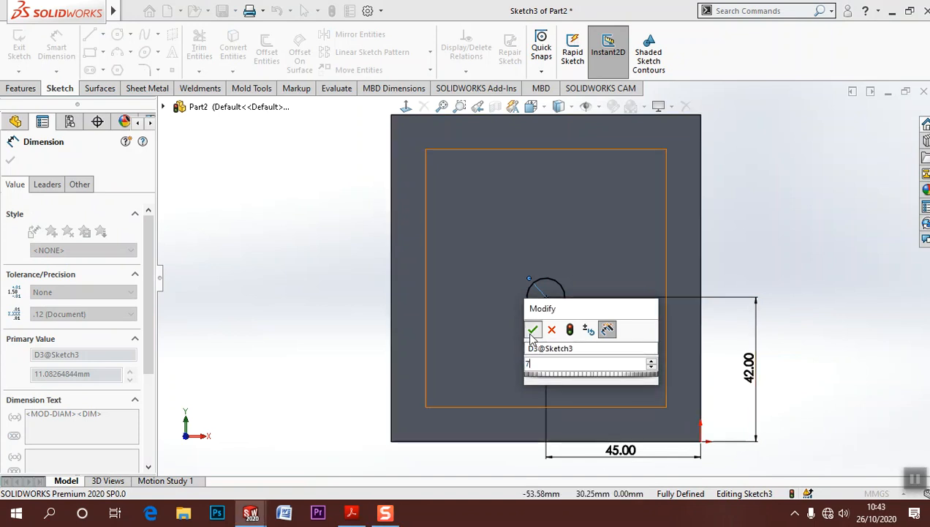
pyautogui.click(532, 332)
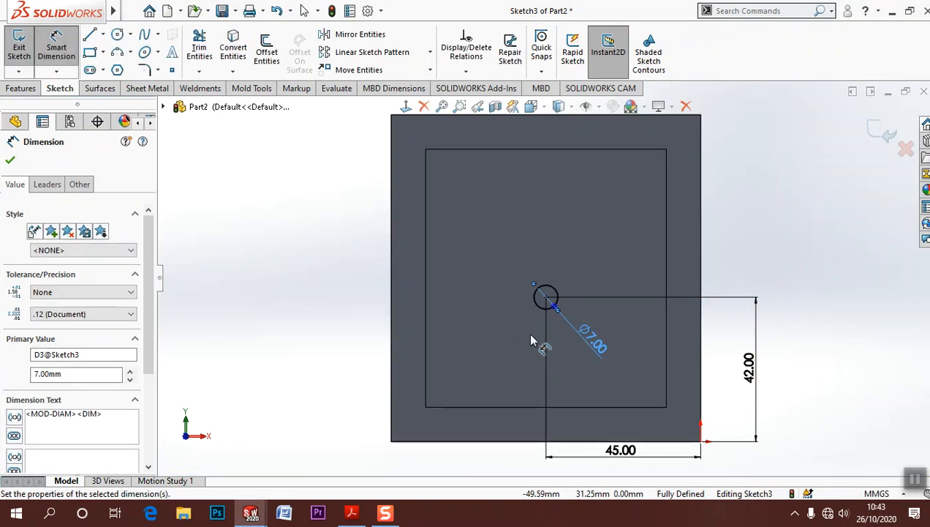
pyautogui.doubleClick(601, 348)
pyautogui.write('14')
pyautogui.press('Return')
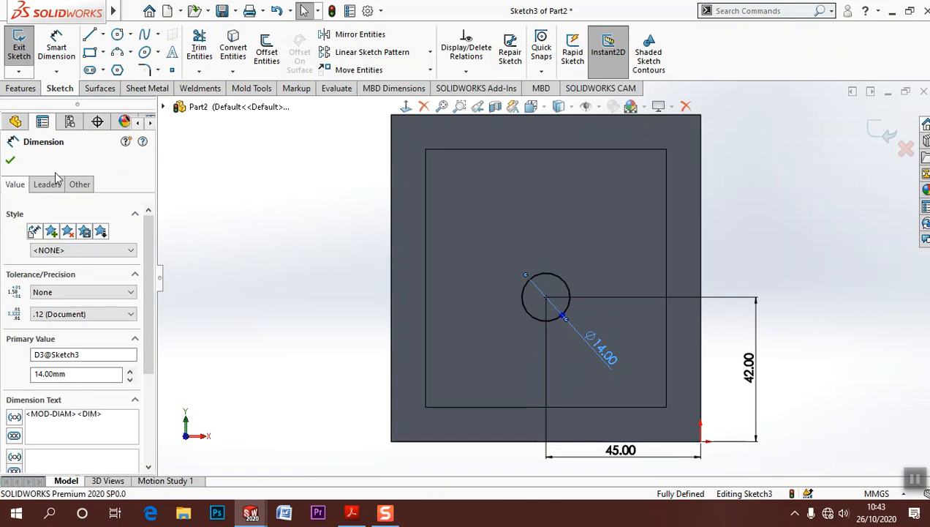
pyautogui.click(48, 186)
pyautogui.click(38, 274)
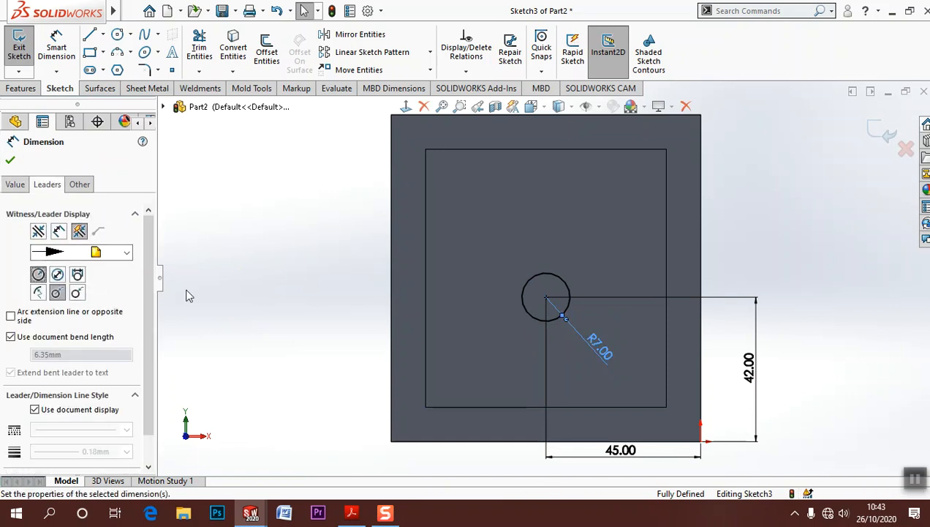
pyautogui.click(185, 291)
# Step: Sketch a vertical line about 9.65 mm long upward from the small circle's left quadrant
pyautogui.scroll(-1, 576, 318)
pyautogui.scroll(-2, 576, 318)
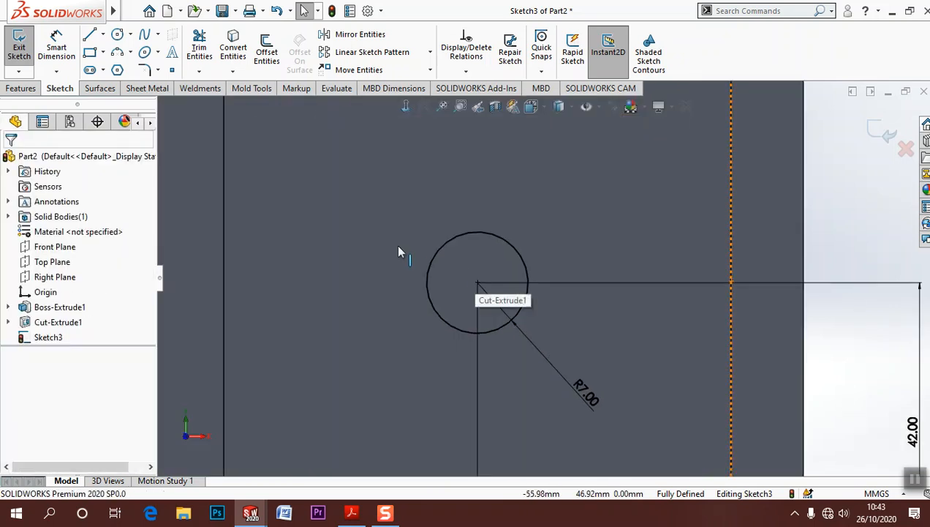
pyautogui.click(89, 34)
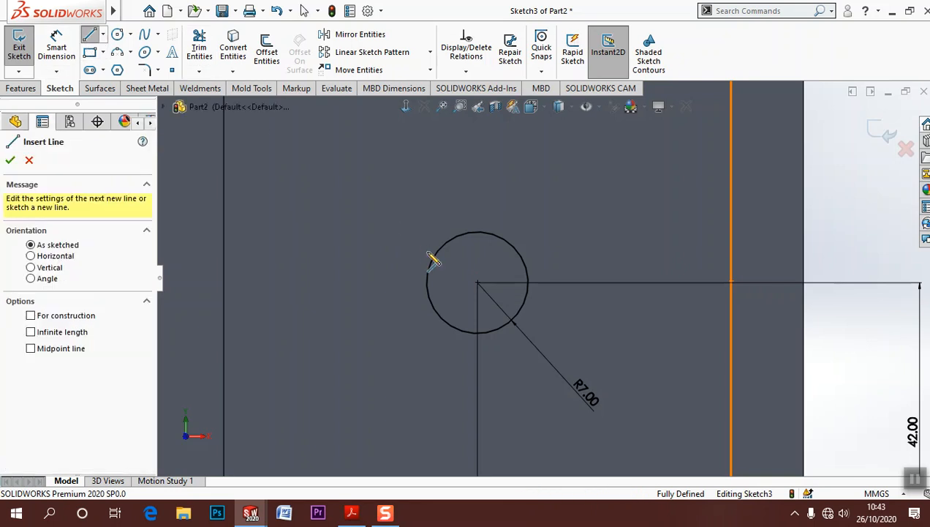
pyautogui.click(428, 279)
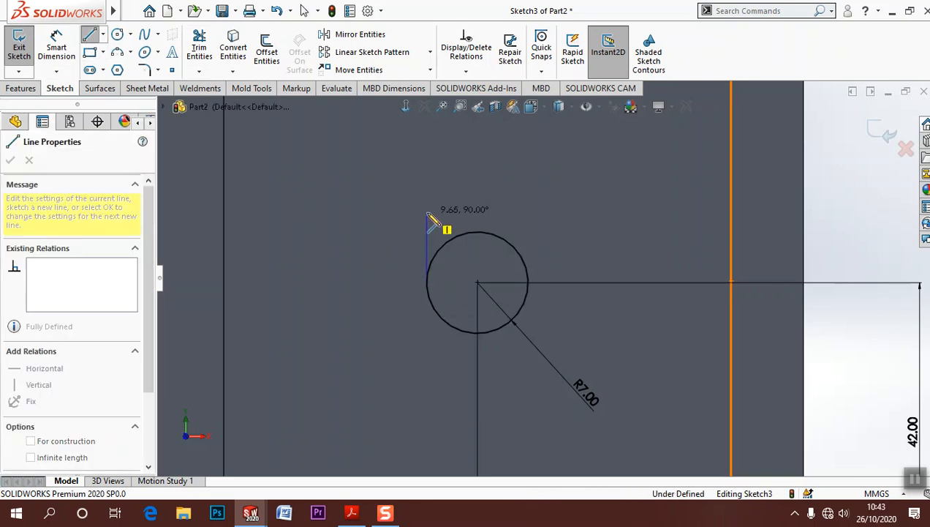
pyautogui.click(427, 213)
pyautogui.press('Escape')
# Step: Set the vertical line's length to 7 mm
pyautogui.click(61, 51)
pyautogui.click(426, 244)
pyautogui.click(409, 245)
pyautogui.press('Return')
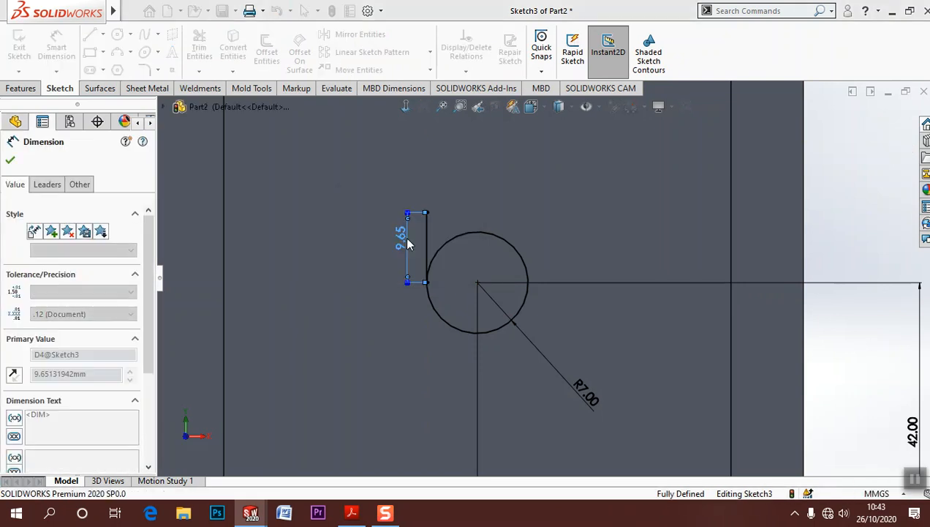
pyautogui.click(341, 231)
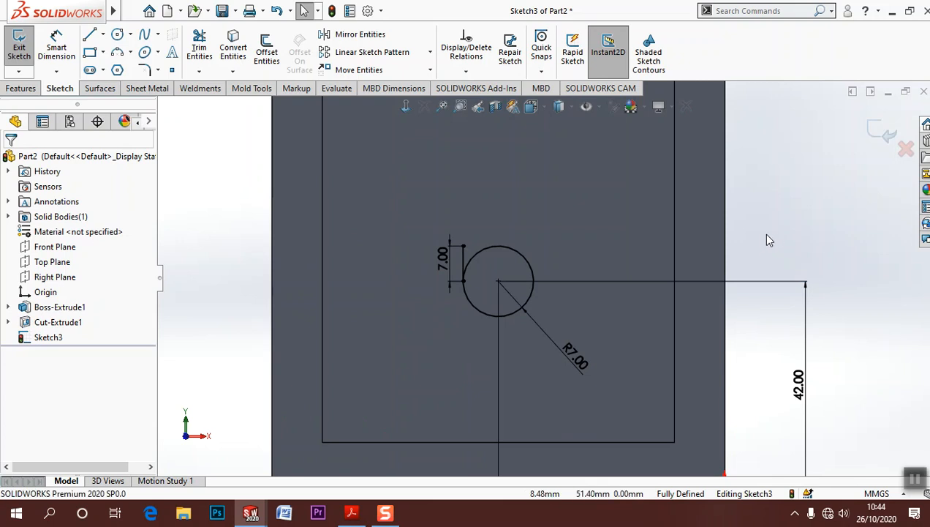
# Step: Switch the model's display style to Wireframe
pyautogui.scroll(3, 760, 236)
pyautogui.click(573, 107)
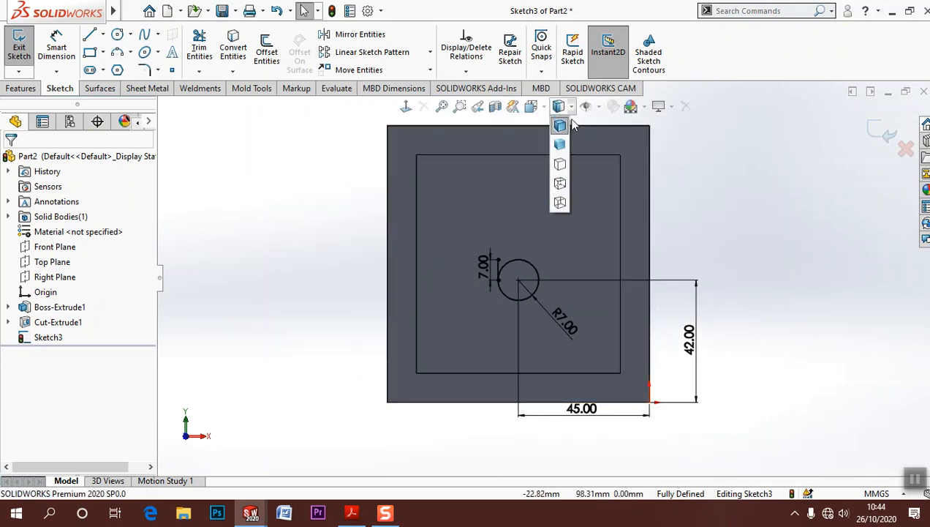
pyautogui.click(560, 203)
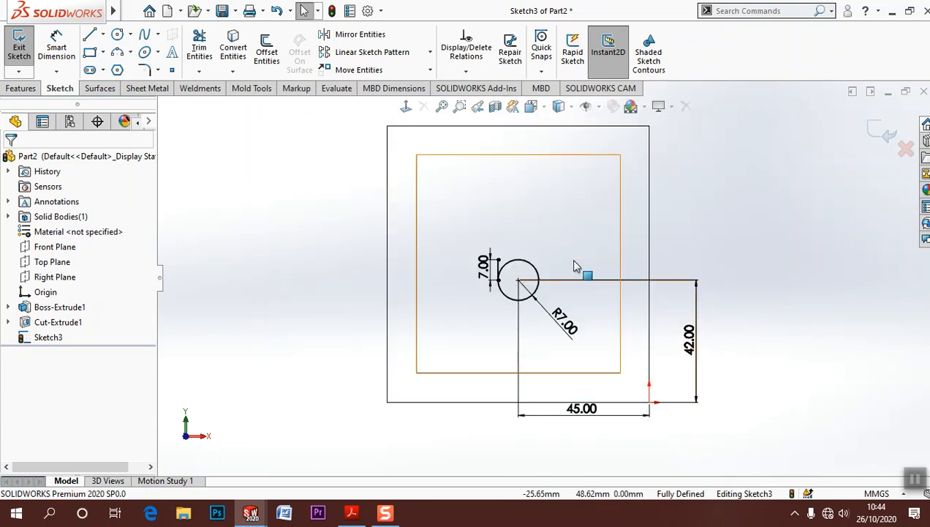
# Step: Sketch a larger circle about 45 mm in diameter around the small one, centred slightly to the right of its centre
pyautogui.scroll(-4, 484, 263)
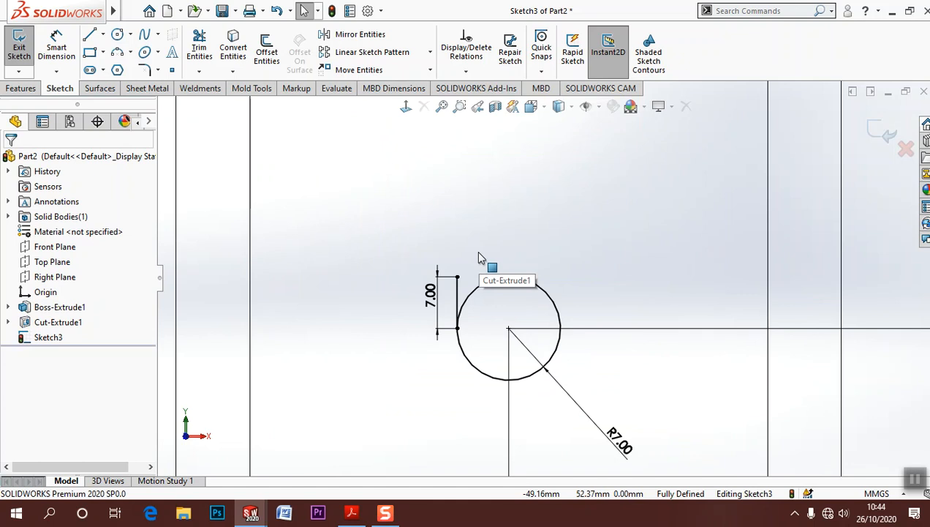
pyautogui.click(117, 35)
pyautogui.click(527, 328)
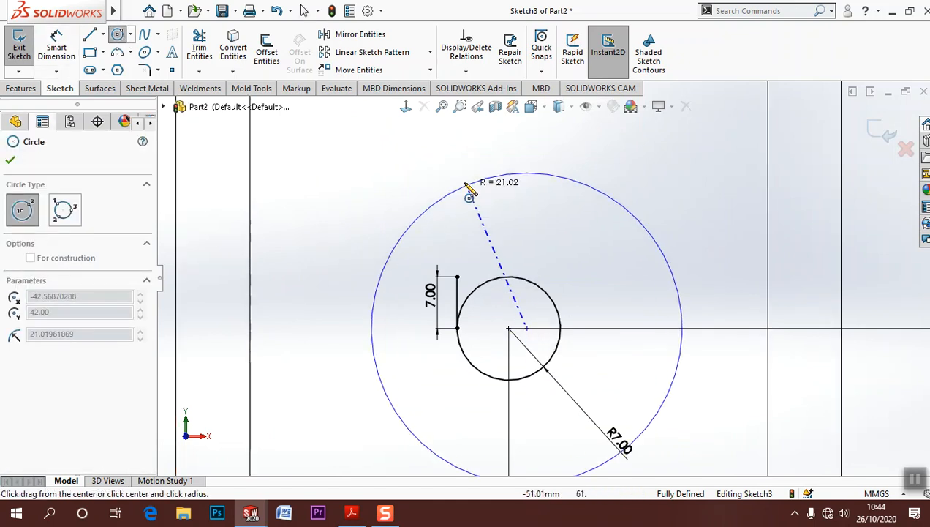
pyautogui.click(462, 178)
pyautogui.press('Escape')
# Step: Set the horizontal distance between the two circle centres to 3.5 mm and check it against the PDF drawing
pyautogui.click(53, 45)
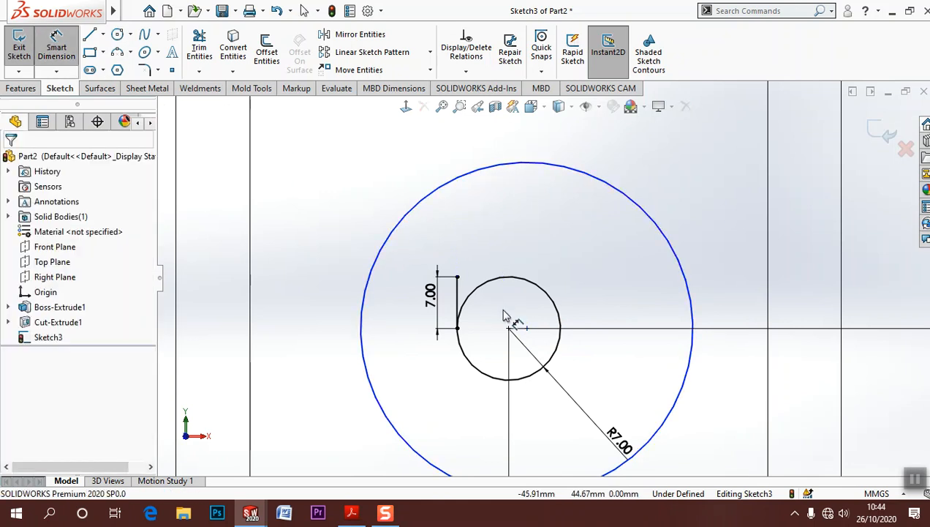
pyautogui.click(508, 329)
pyautogui.click(527, 328)
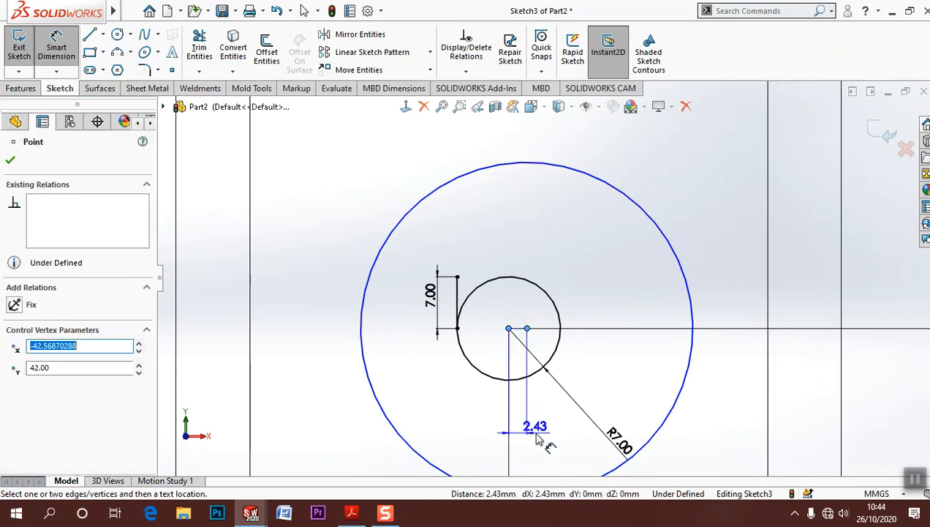
pyautogui.click(558, 438)
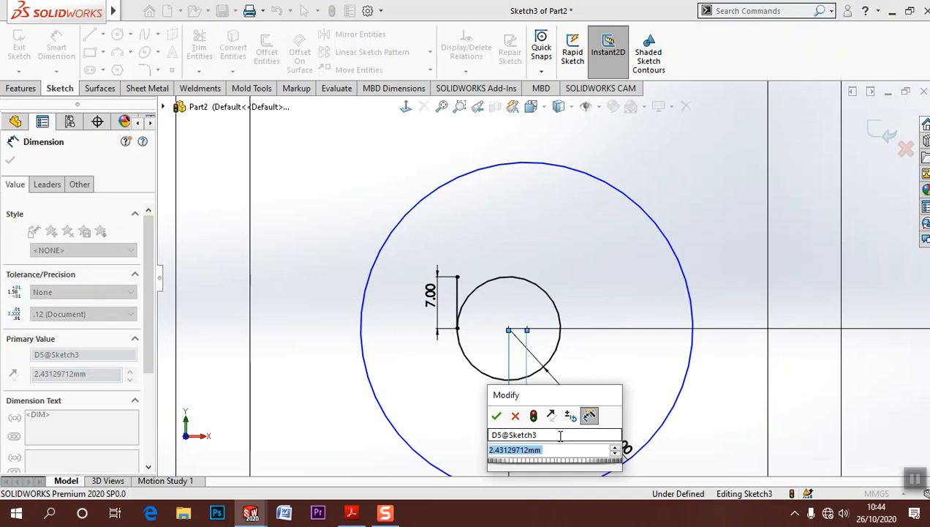
pyautogui.write('3.5')
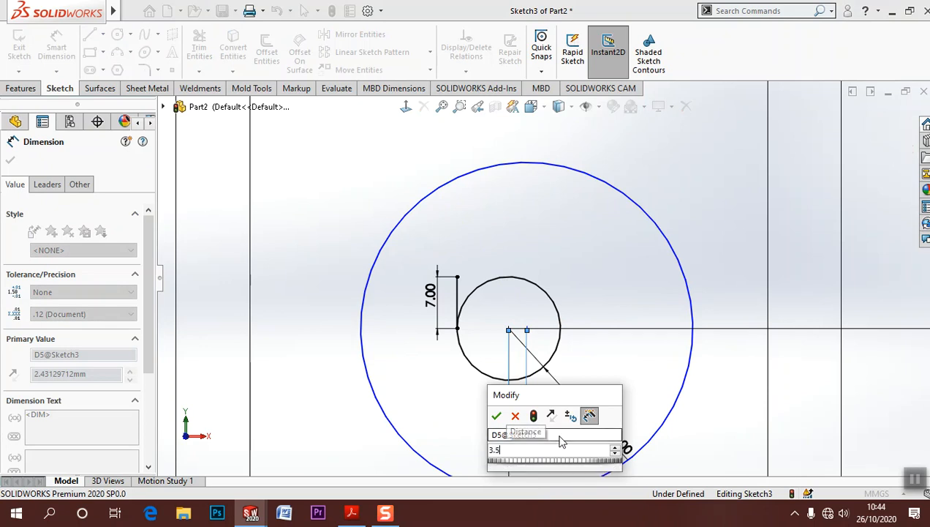
pyautogui.press('Return')
pyautogui.click(351, 512)
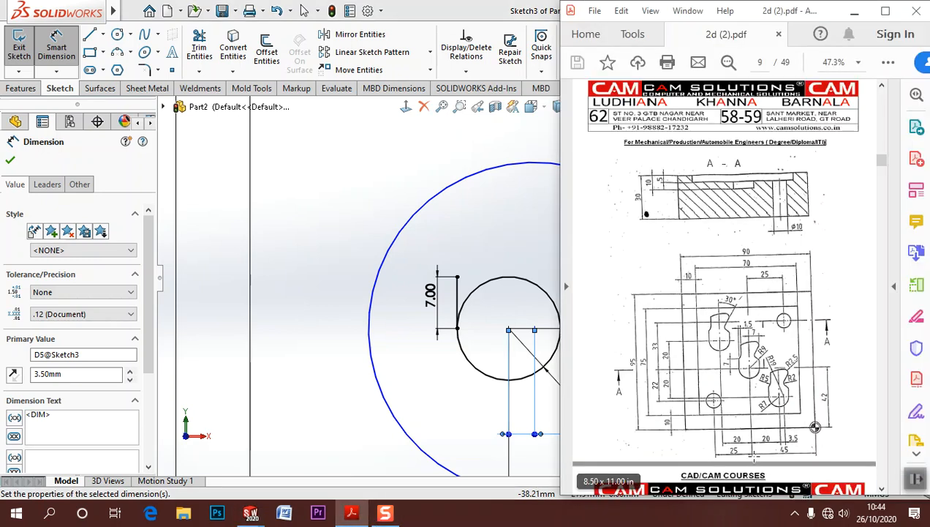
pyautogui.moveTo(799, 444); pyautogui.dragTo(801, 445)
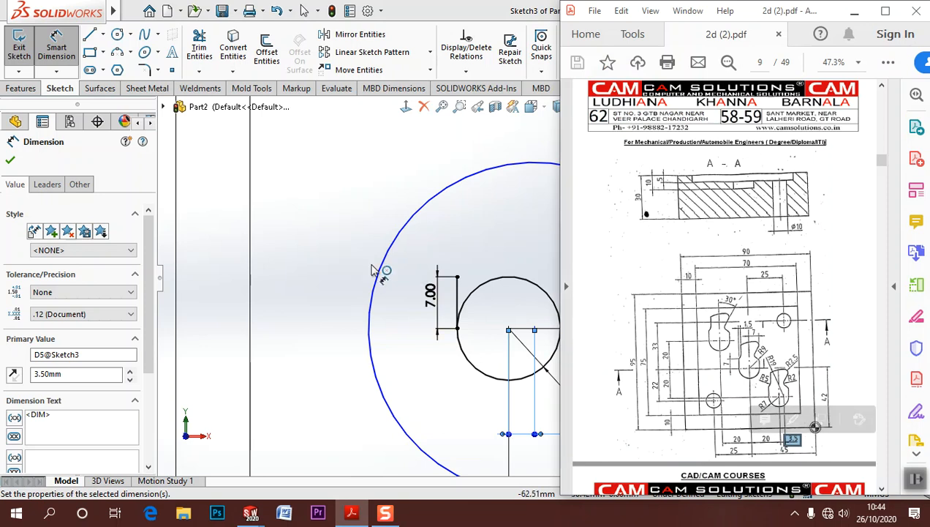
pyautogui.click(322, 229)
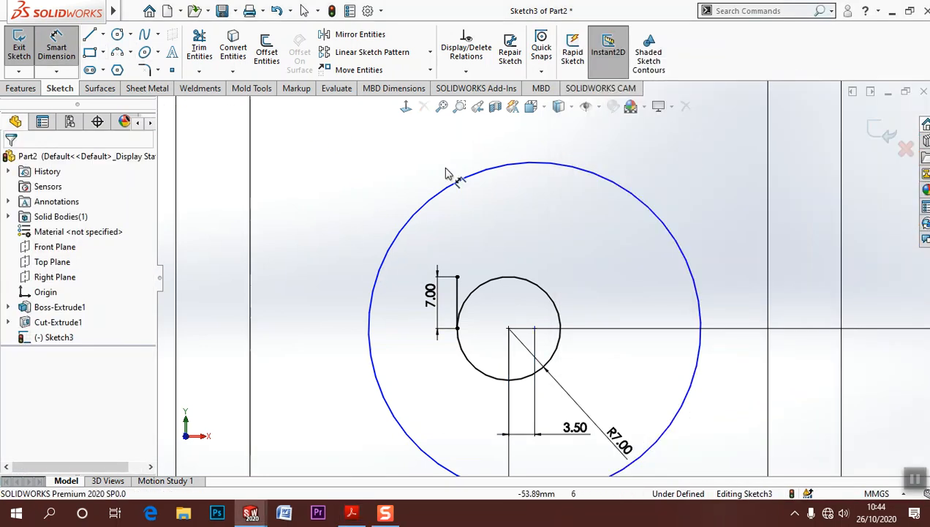
# Step: Dimension the larger circle's diameter as 19*2, giving 38 mm
pyautogui.click(401, 194)
pyautogui.click(401, 194)
pyautogui.click(384, 183)
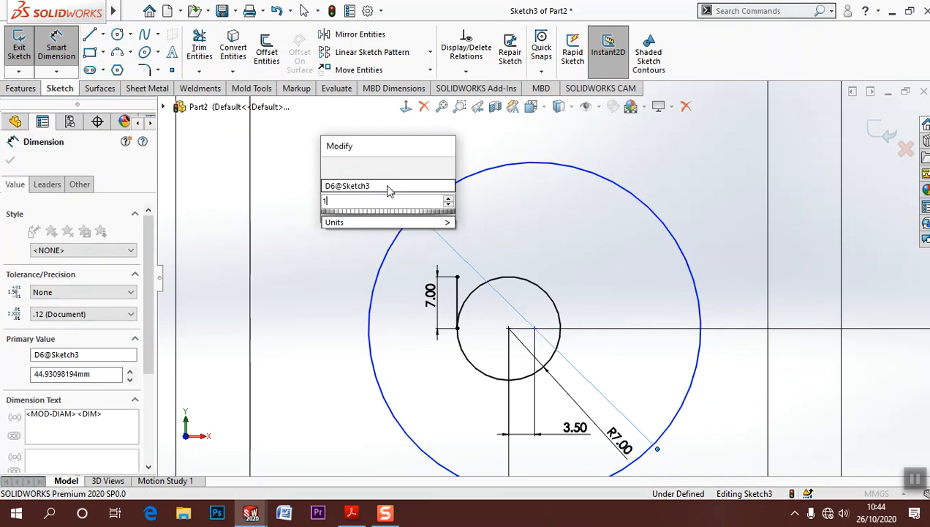
pyautogui.write('19*2')
pyautogui.press('Return')
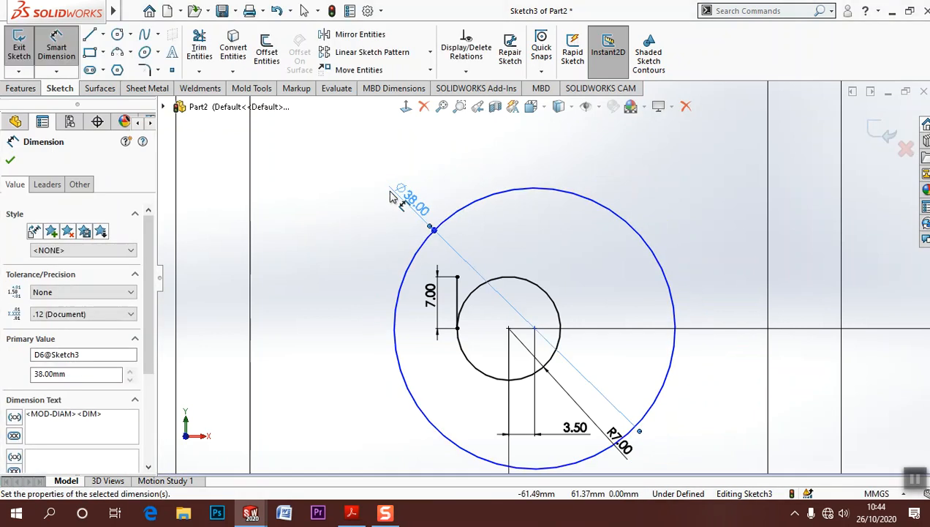
pyautogui.press('Escape')
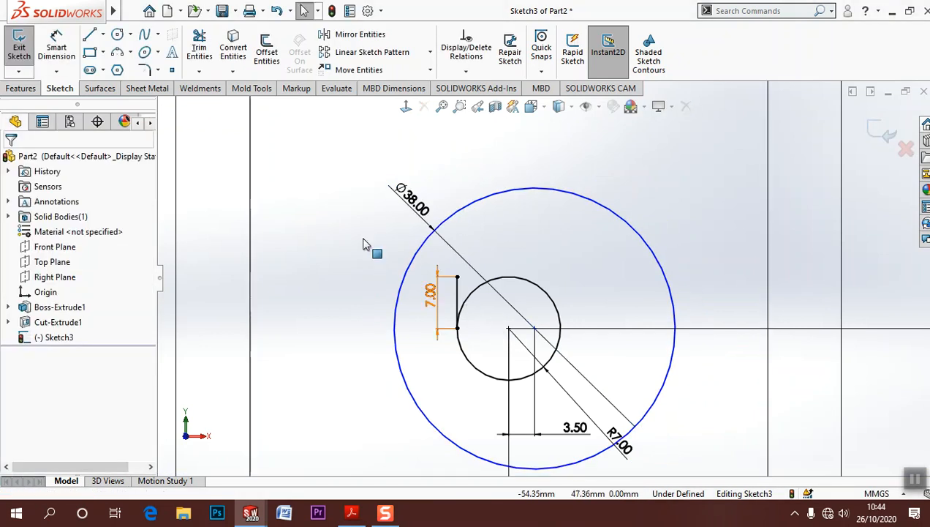
# Step: Add a Horizontal relation between the centres of the two circles
pyautogui.click(535, 328)
pyautogui.keyDown('ctrl'); pyautogui.click(509, 329); pyautogui.keyUp('ctrl')
pyautogui.click(14, 329)
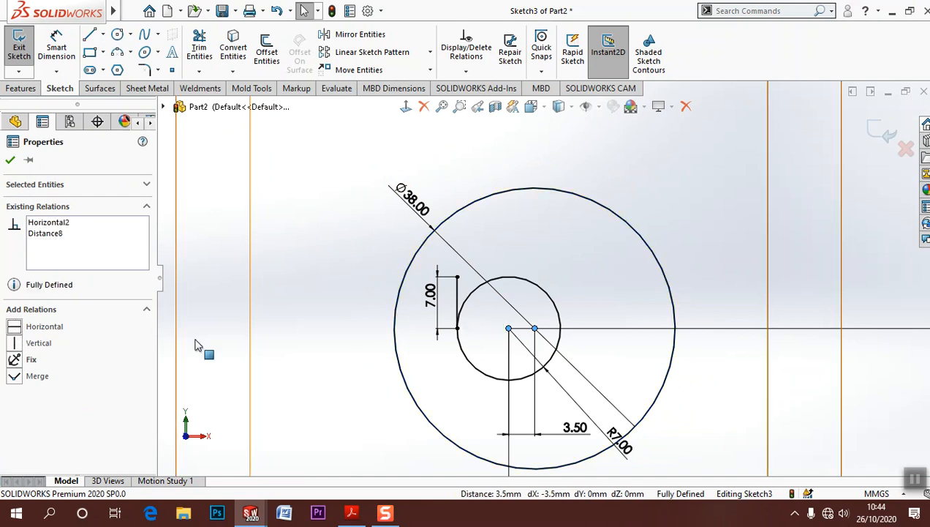
pyautogui.click(198, 344)
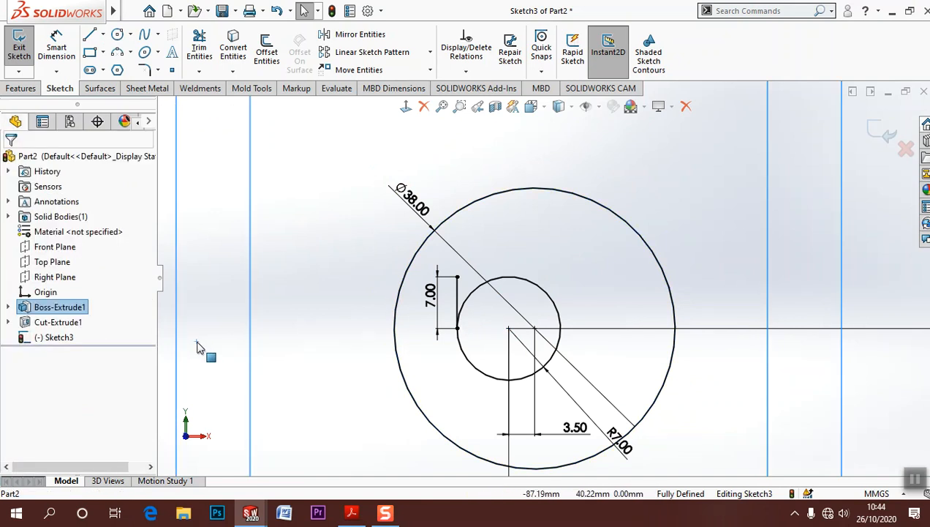
# Step: Sketch a vertical line about 12 mm long across the large circle's upper-left arc and trim the part outside the circle
pyautogui.press('l')
pyautogui.click(476, 264)
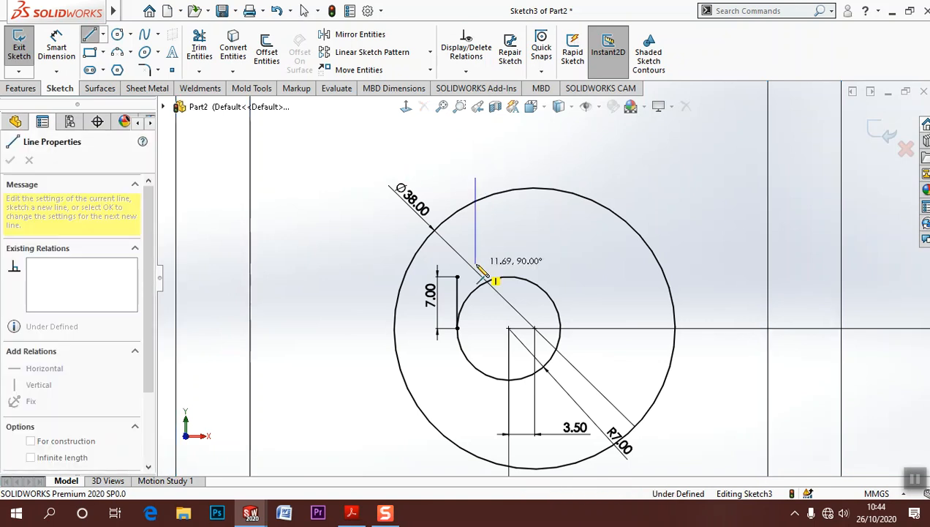
pyautogui.click(477, 177)
pyautogui.press('Escape')
pyautogui.click(198, 53)
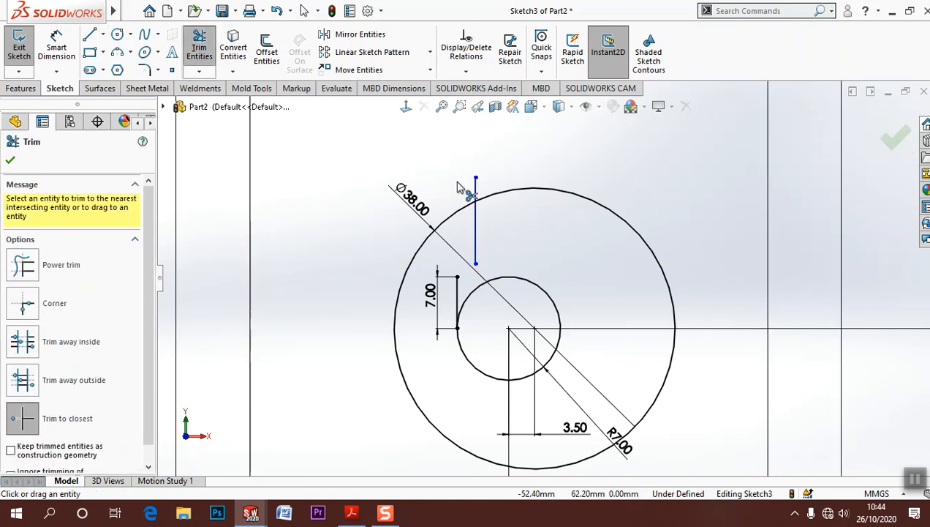
pyautogui.press('Escape')
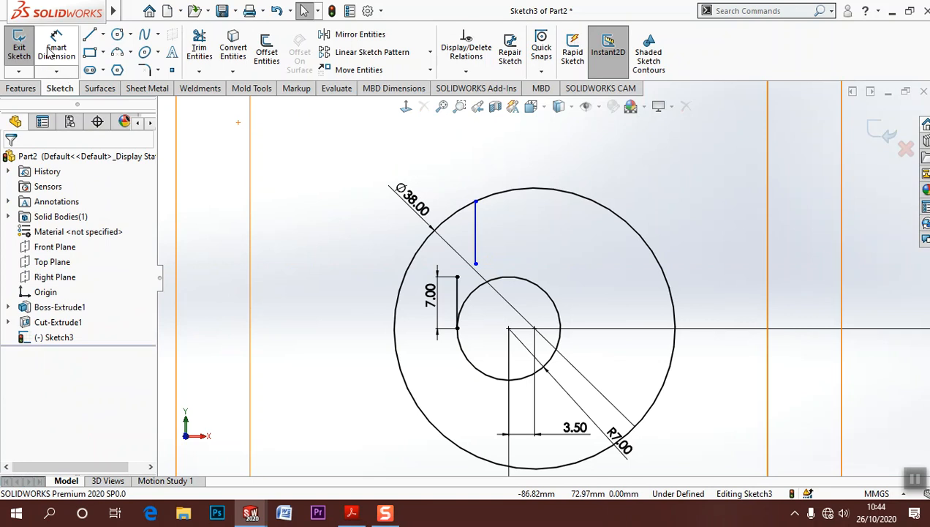
pyautogui.click(509, 329)
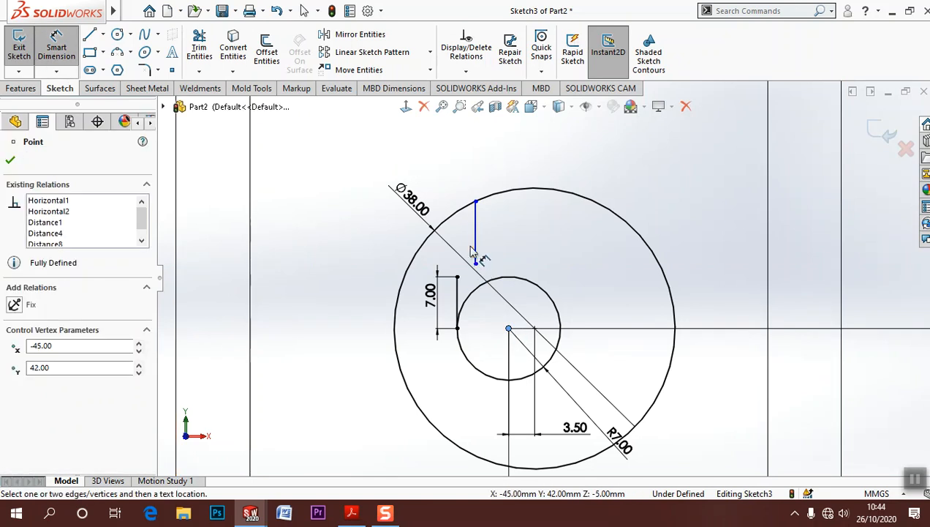
pyautogui.click(477, 252)
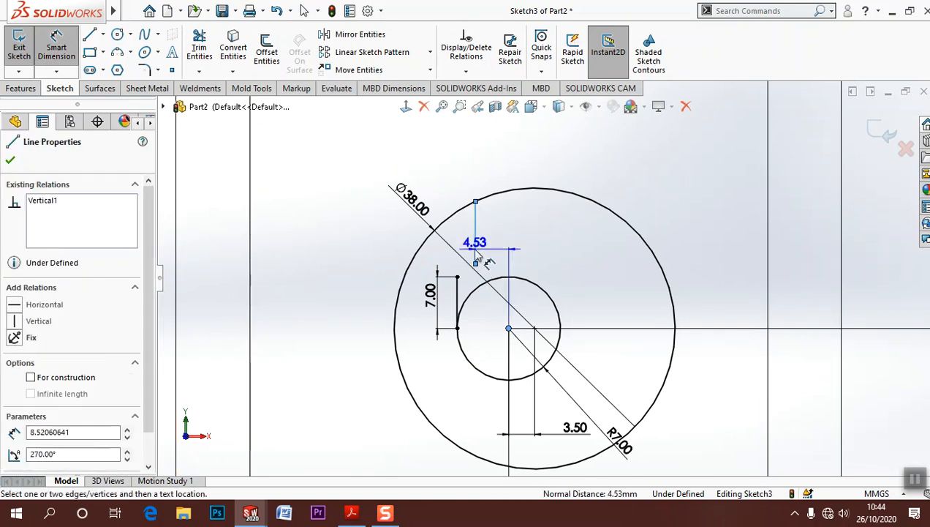
pyautogui.press('Escape')
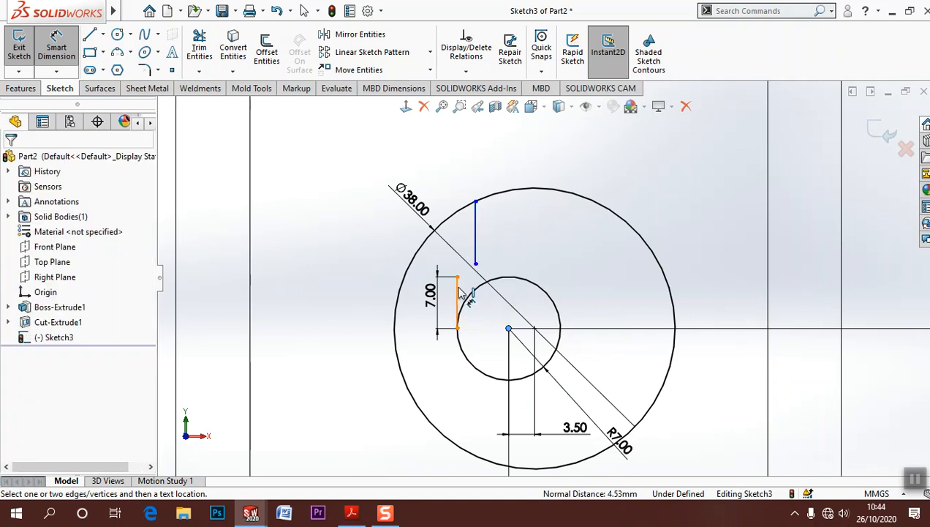
pyautogui.click(457, 287)
pyautogui.press('Escape')
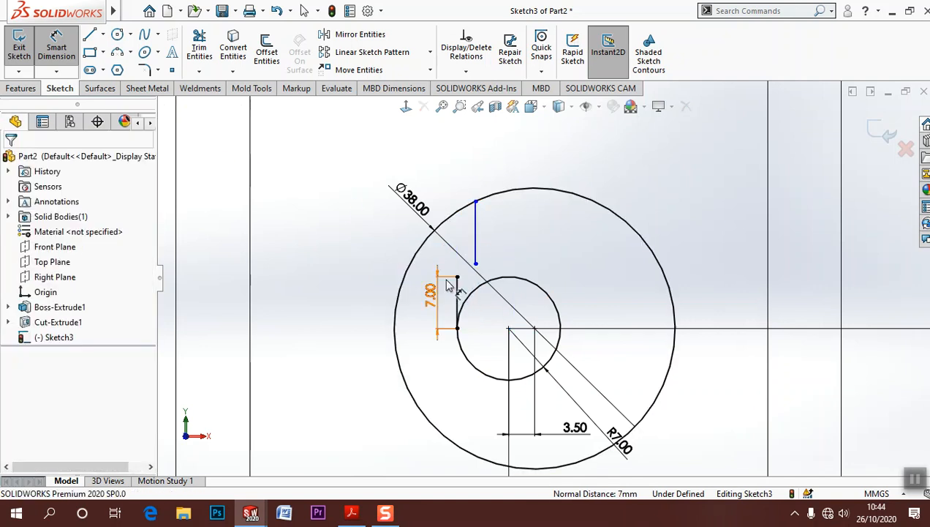
# Step: Set the horizontal distance between the two vertical lines to 1.5 mm and check it against the PDF drawing
pyautogui.click(459, 294)
pyautogui.click(476, 232)
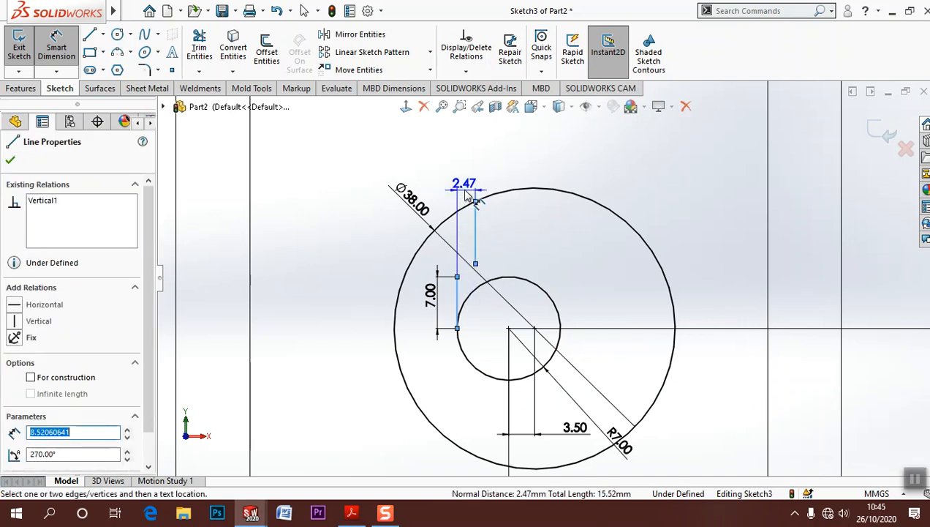
pyautogui.click(468, 196)
pyautogui.write('1.5')
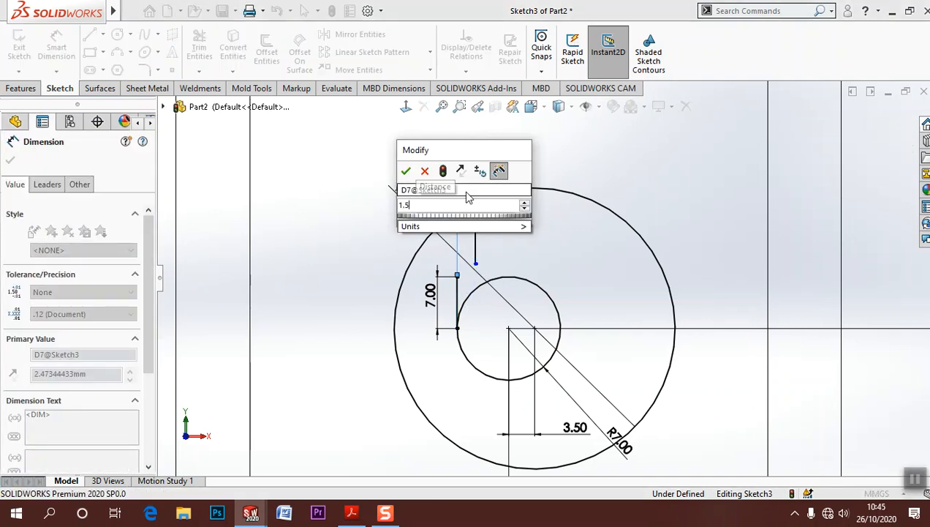
pyautogui.press('Escape')
pyautogui.click(537, 236)
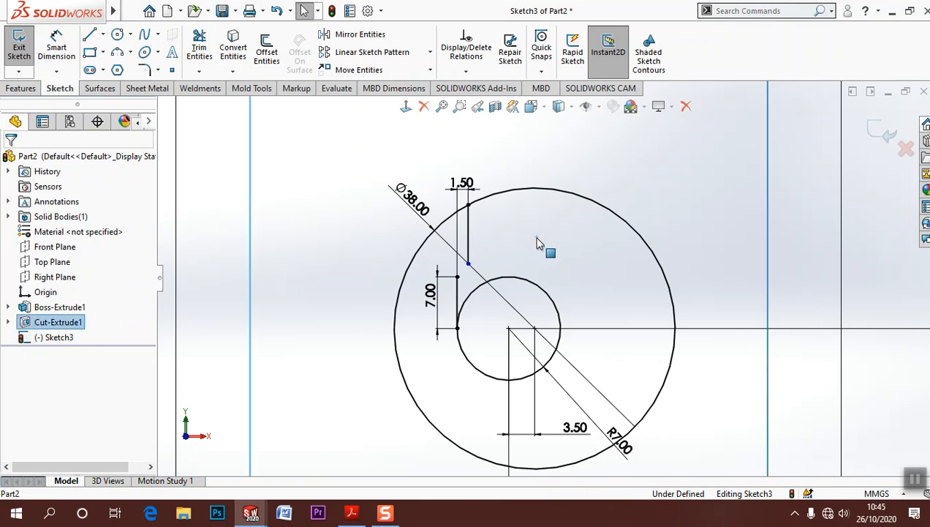
pyautogui.click(352, 512)
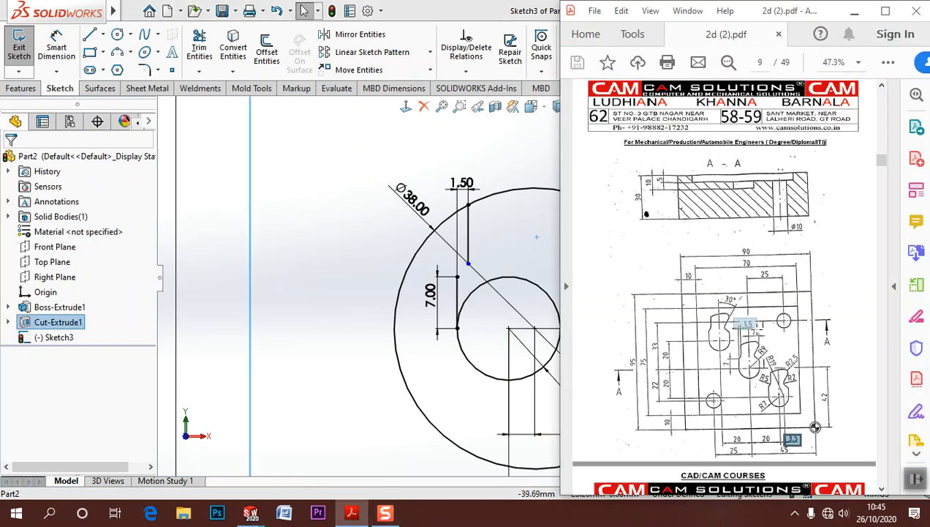
pyautogui.moveTo(760, 328); pyautogui.dragTo(759, 330)
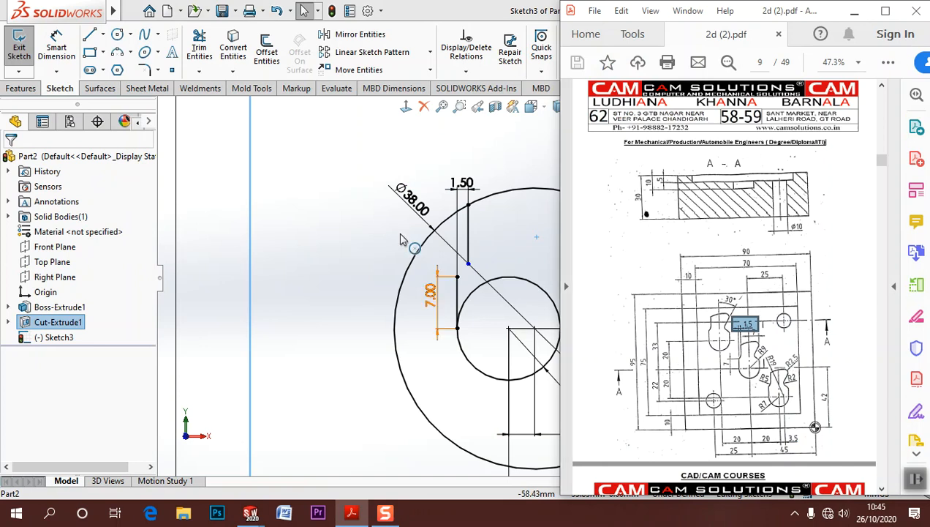
# Step: Sketch a circle through the lower end of the upper vertical line, with its centre level with that end and outside the line
pyautogui.click(129, 35)
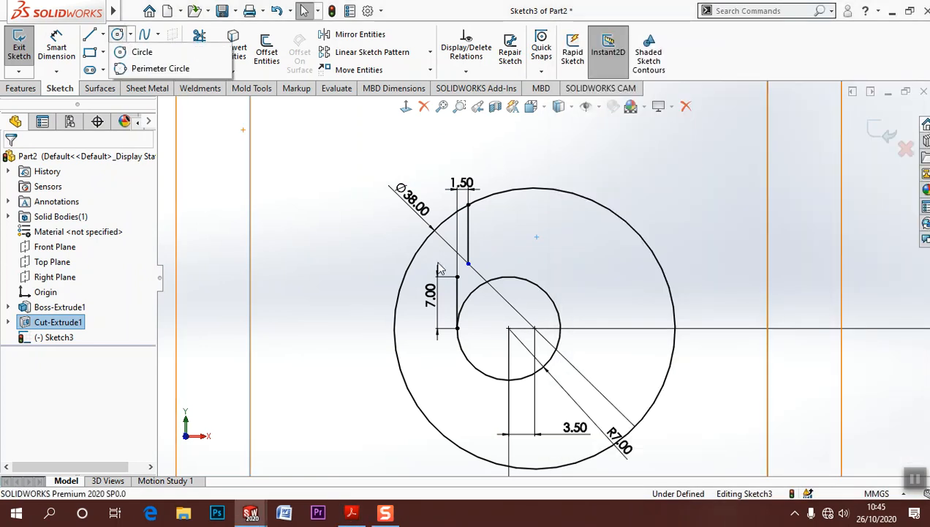
pyautogui.click(142, 52)
pyautogui.scroll(-6, 461, 263)
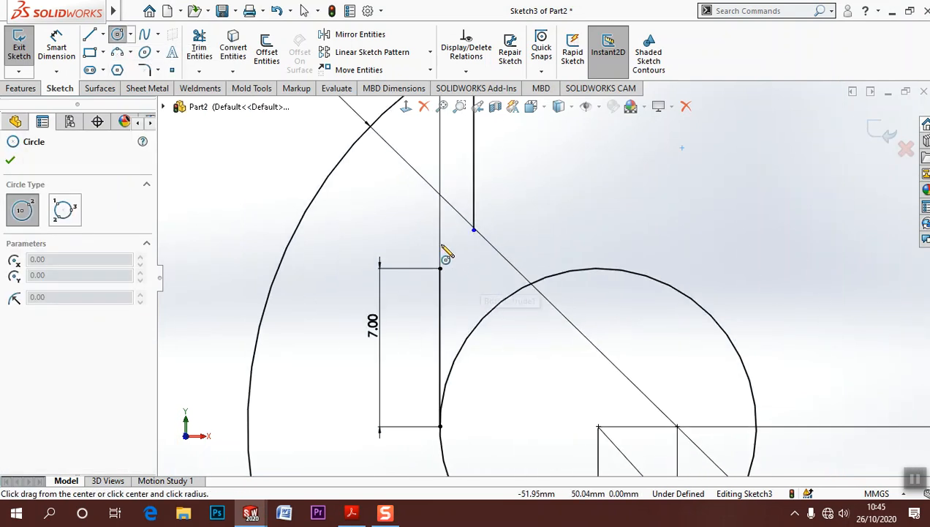
pyautogui.click(421, 230)
pyautogui.click(474, 231)
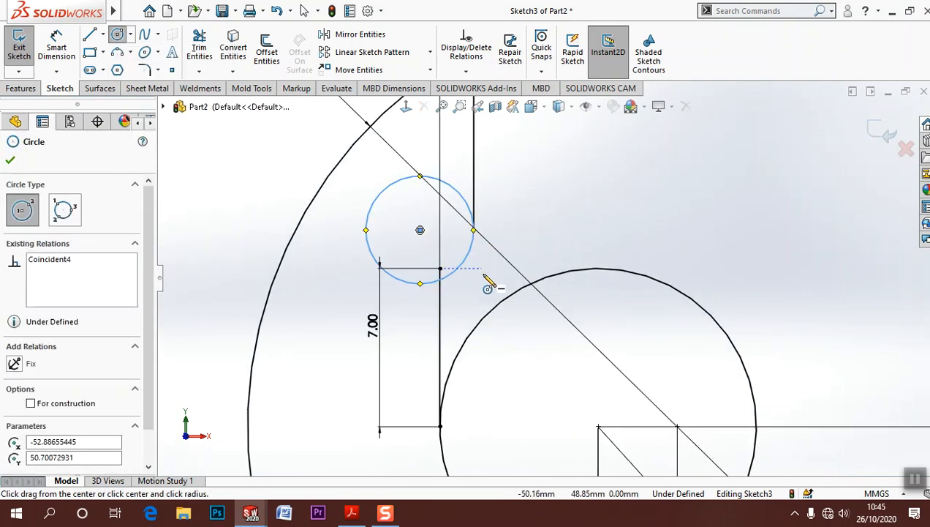
pyautogui.press('Escape')
# Step: Add a Tangent relation between the new circle and the upper vertical line
pyautogui.click(475, 211)
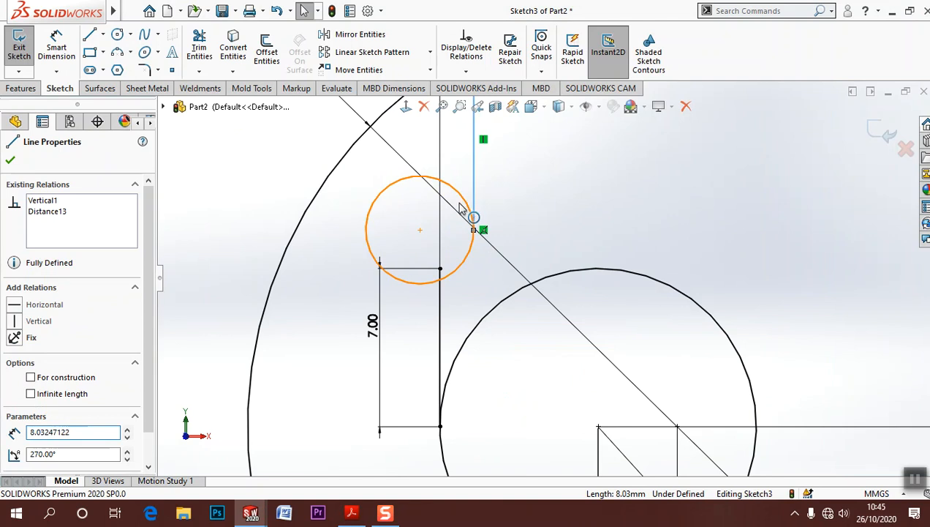
pyautogui.keyDown('ctrl'); pyautogui.click(472, 214); pyautogui.keyUp('ctrl')
pyautogui.click(37, 326)
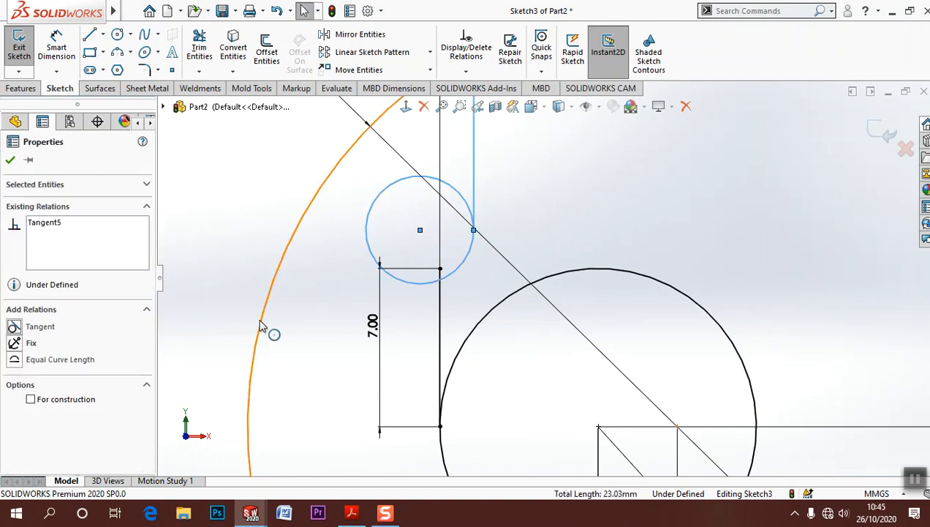
pyautogui.click(265, 329)
# Step: Add a Coincident relation between the new circle and the upper end of the 7 mm vertical line
pyautogui.click(410, 342)
pyautogui.click(438, 282)
pyautogui.click(440, 270)
pyautogui.click(15, 343)
pyautogui.click(167, 217)
# Step: Dimension the diameter of the circle tangent to the upper vertical line as 10 mm
pyautogui.click(56, 45)
pyautogui.click(382, 253)
pyautogui.click(349, 268)
pyautogui.write('10')
pyautogui.press('Return')
pyautogui.press('Escape')
# Step: Trim the 10 mm circle down to the short arc connecting the two vertical lines
pyautogui.click(199, 47)
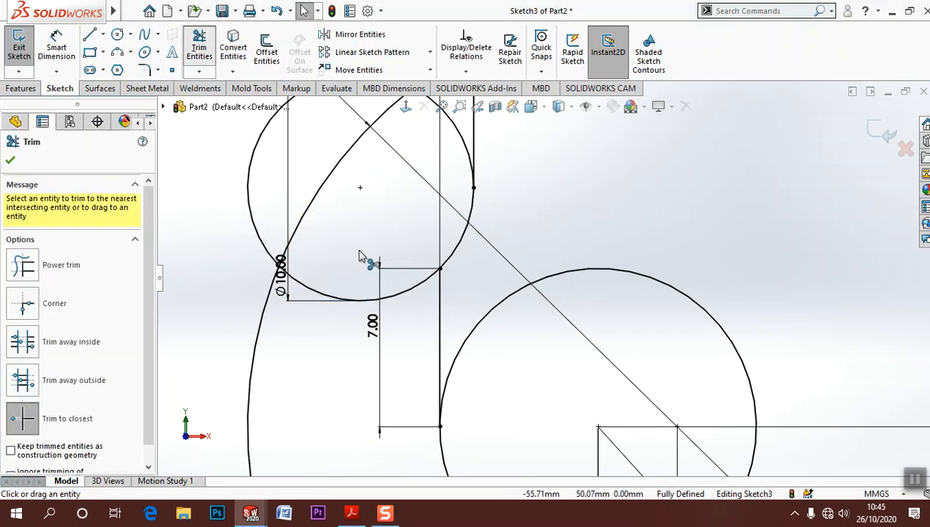
pyautogui.click(328, 300)
pyautogui.click(258, 223)
pyautogui.press('f')
pyautogui.click(511, 221)
pyautogui.scroll(-3, 537, 358)
pyautogui.press('Escape')
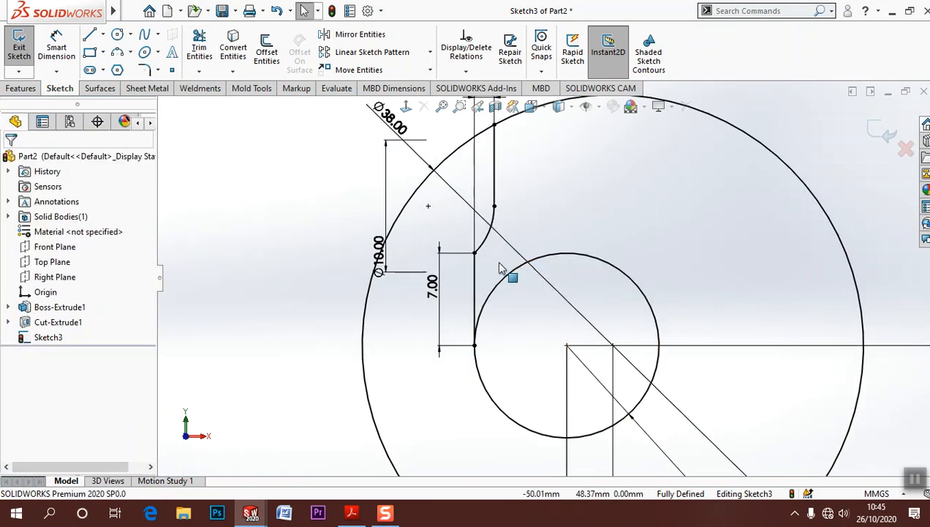
# Step: Display the connecting arc's diameter dimension as a radius and place it beside the arc
pyautogui.click(379, 255)
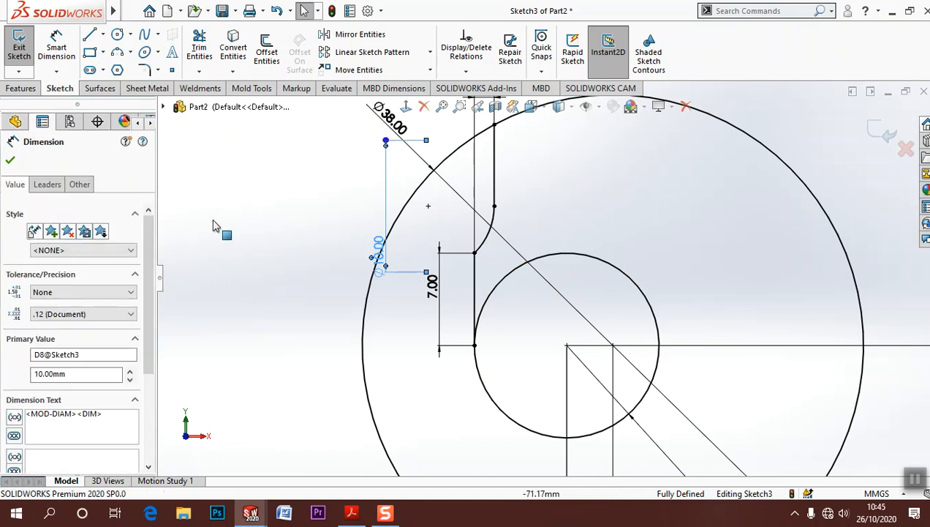
pyautogui.click(57, 187)
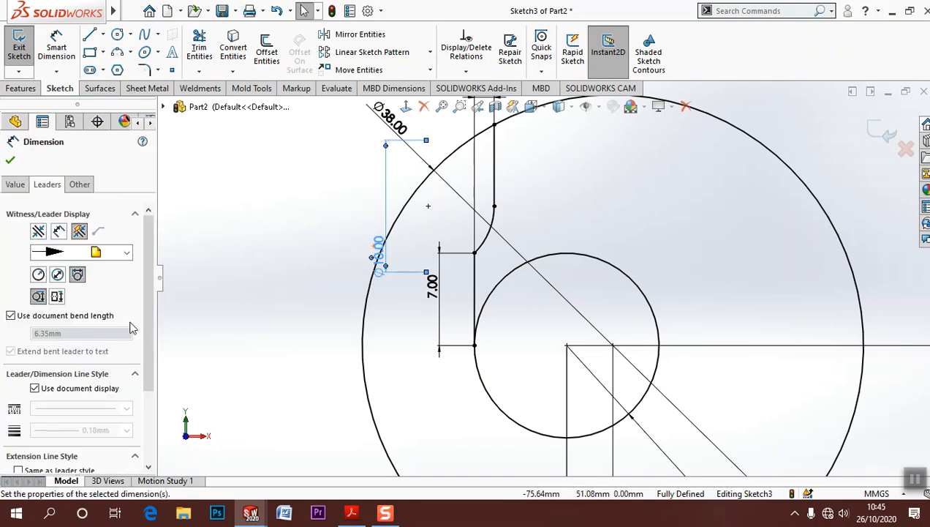
pyautogui.click(39, 275)
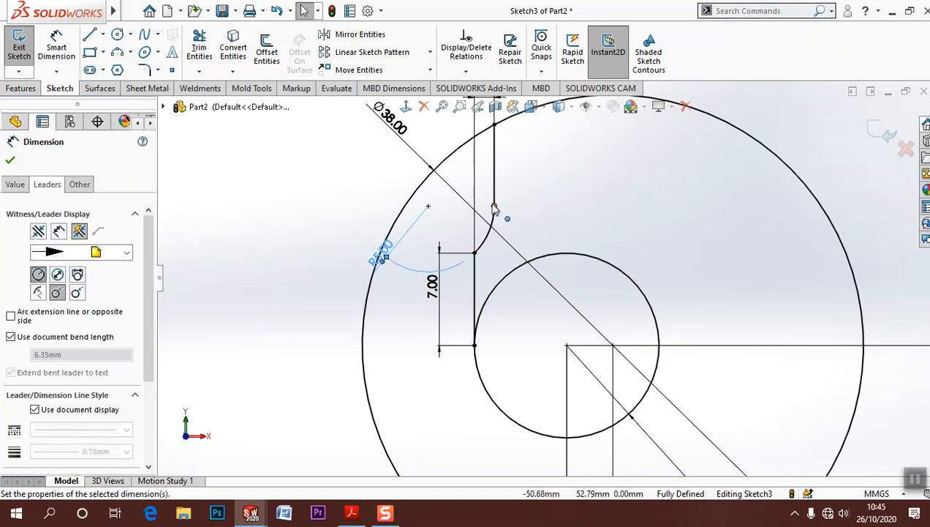
pyautogui.click(393, 326)
pyautogui.moveTo(382, 254); pyautogui.dragTo(524, 241)
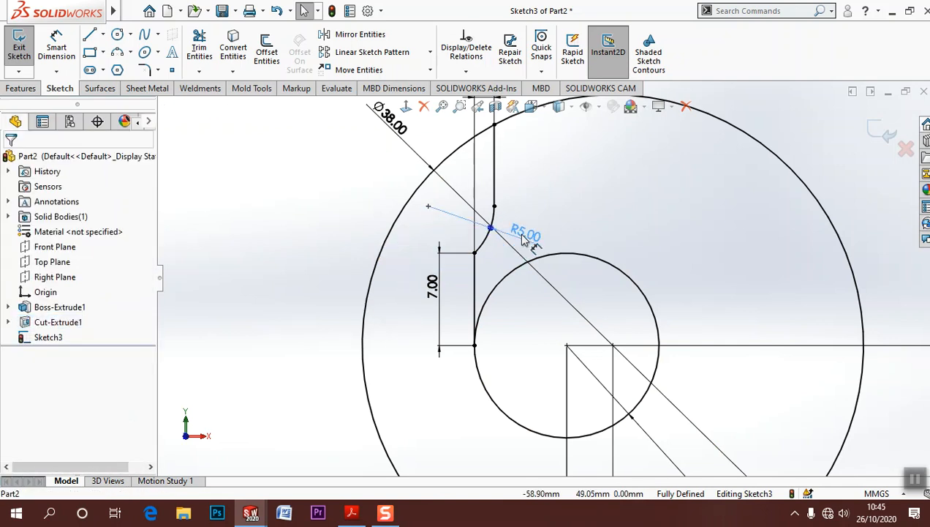
pyautogui.click(593, 193)
# Step: Sketch a circle of about 1.5 mm radius inside the upper-right part of the 38 mm circle
pyautogui.scroll(3, 562, 253)
pyautogui.scroll(-1, 650, 265)
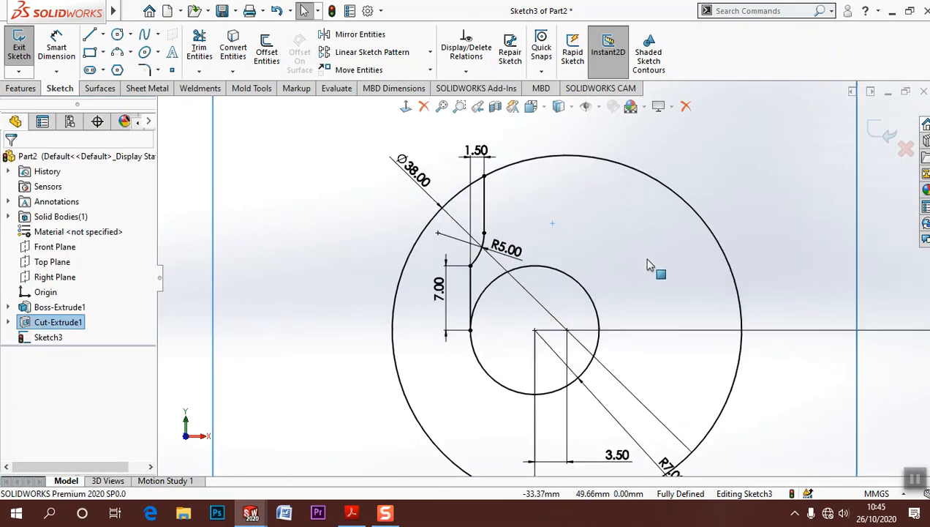
pyautogui.click(117, 34)
pyautogui.click(610, 184)
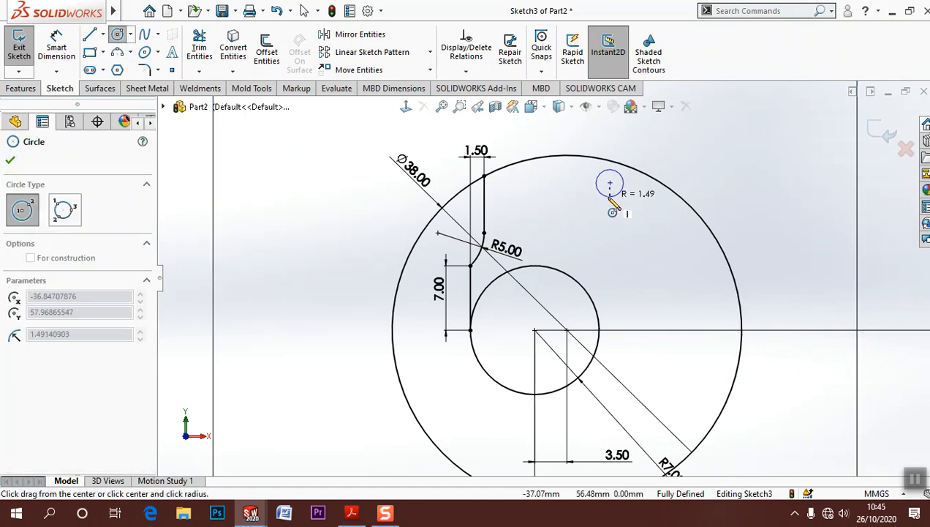
pyautogui.click(611, 197)
pyautogui.rightClick(615, 207)
pyautogui.click(618, 208)
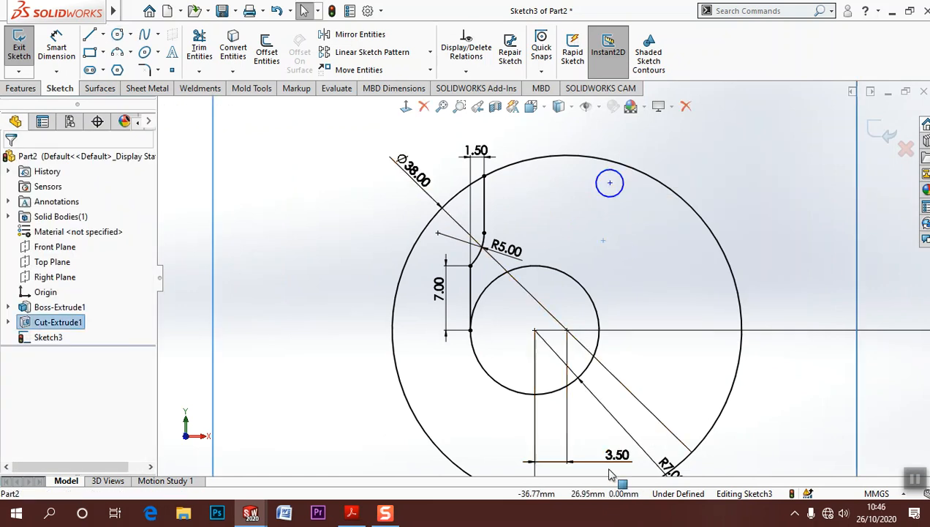
# Step: Check the corner radius in the PDF drawing and dimension the new small circle's diameter as 5 mm
pyautogui.click(353, 512)
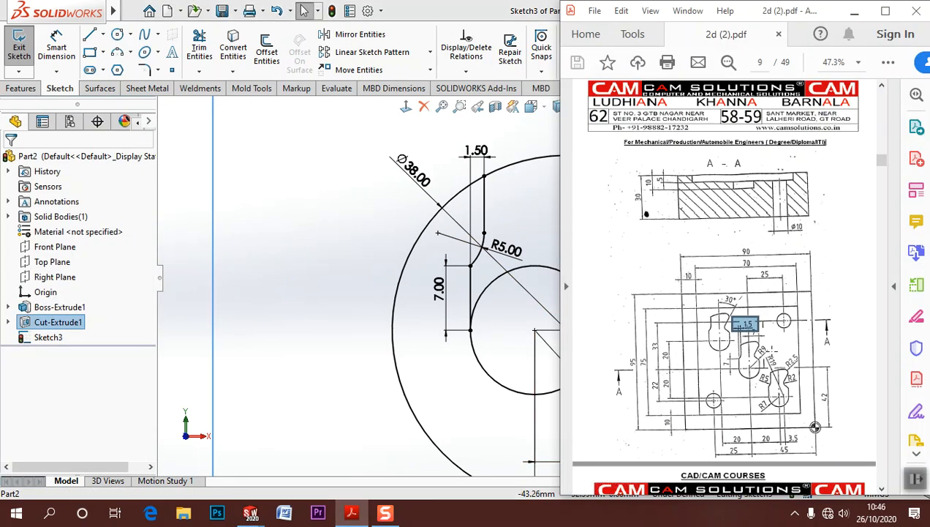
pyautogui.click(790, 376)
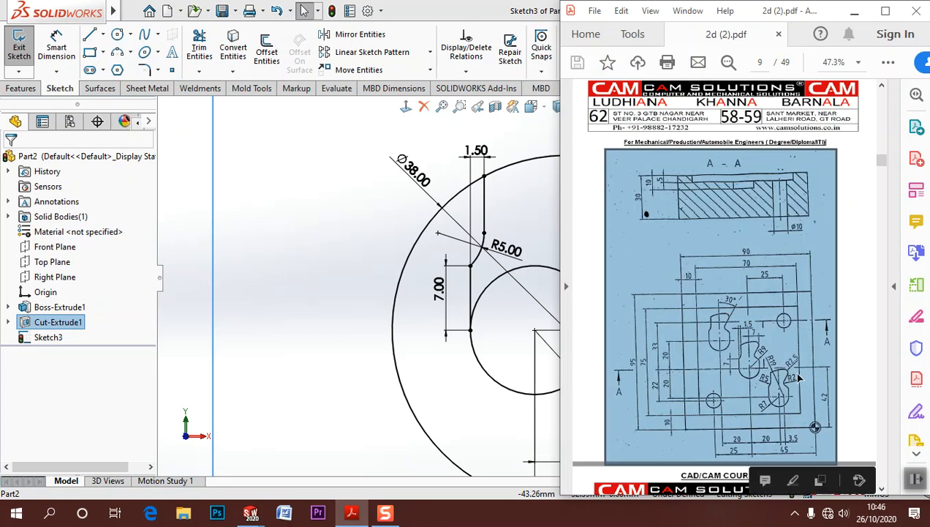
pyautogui.click(795, 372)
pyautogui.click(422, 309)
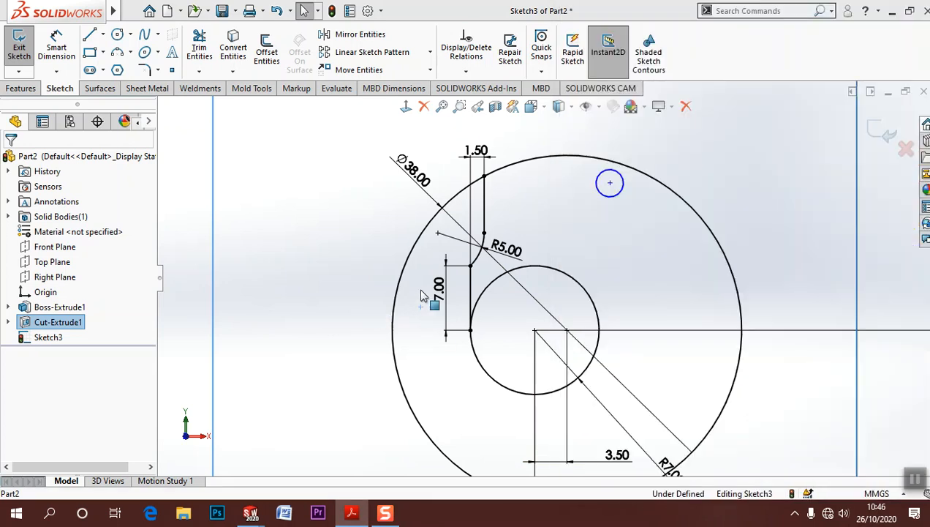
pyautogui.click(56, 46)
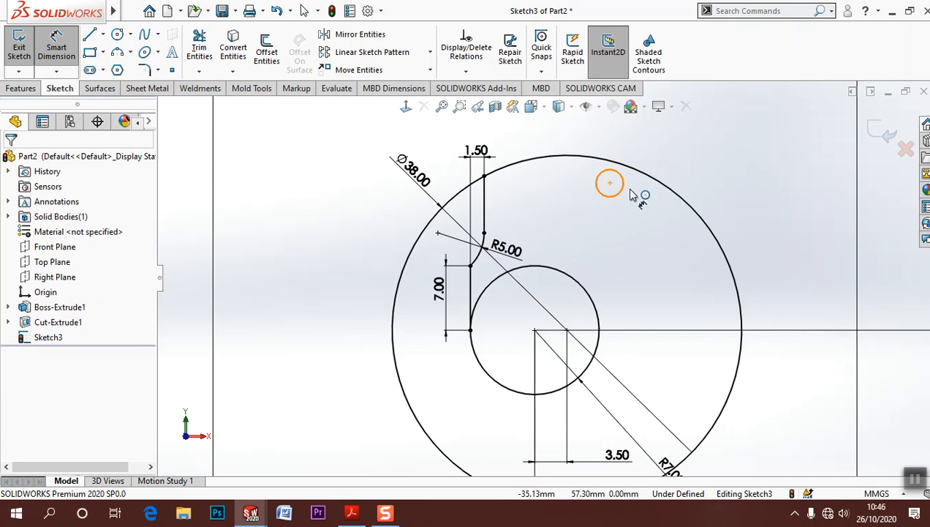
pyautogui.click(608, 183)
pyautogui.click(673, 168)
pyautogui.write('2')
pyautogui.press('BackSpace')
pyautogui.write('5')
pyautogui.press('Return')
pyautogui.press('Escape')
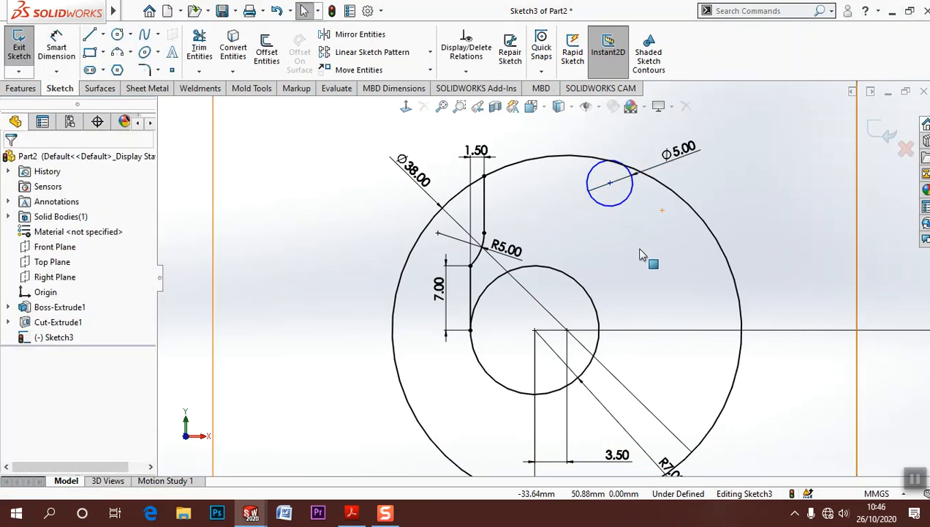
# Step: Dimension the horizontal distance from the R7 circle's centre to the 5 mm circle's far edge as 7 mm, using the Max arc condition
pyautogui.click(70, 62)
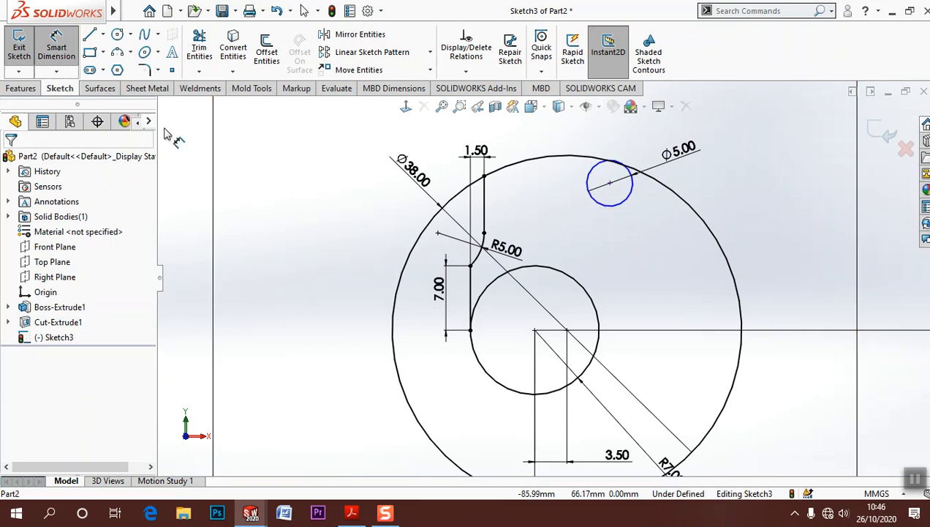
pyautogui.click(535, 331)
pyautogui.click(627, 199)
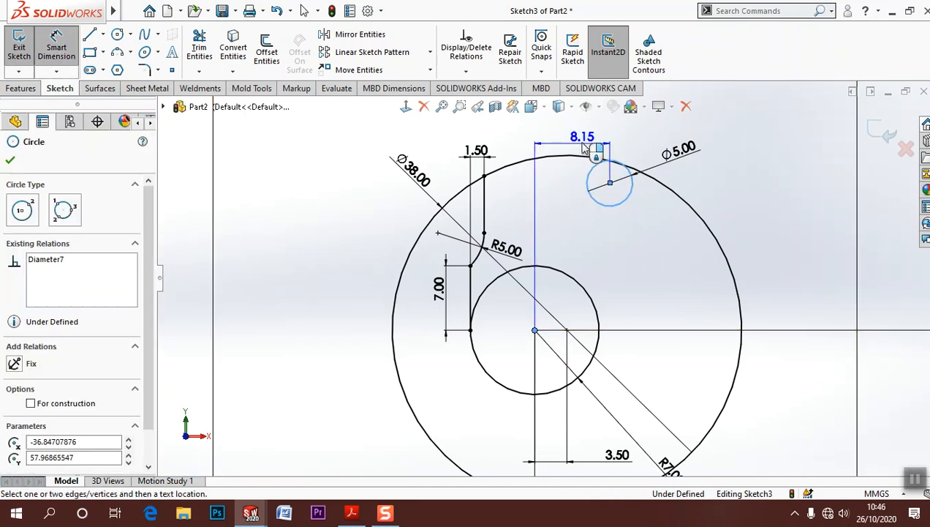
pyautogui.click(587, 145)
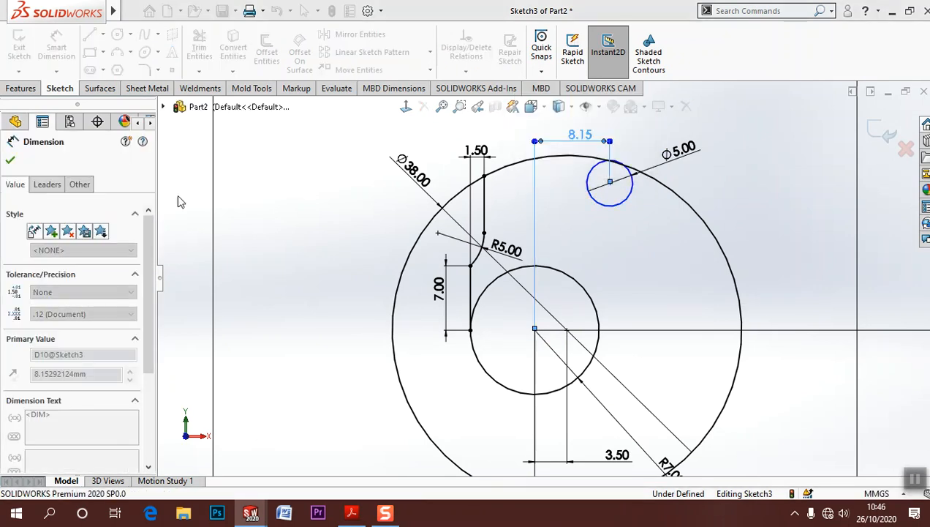
pyautogui.click(57, 184)
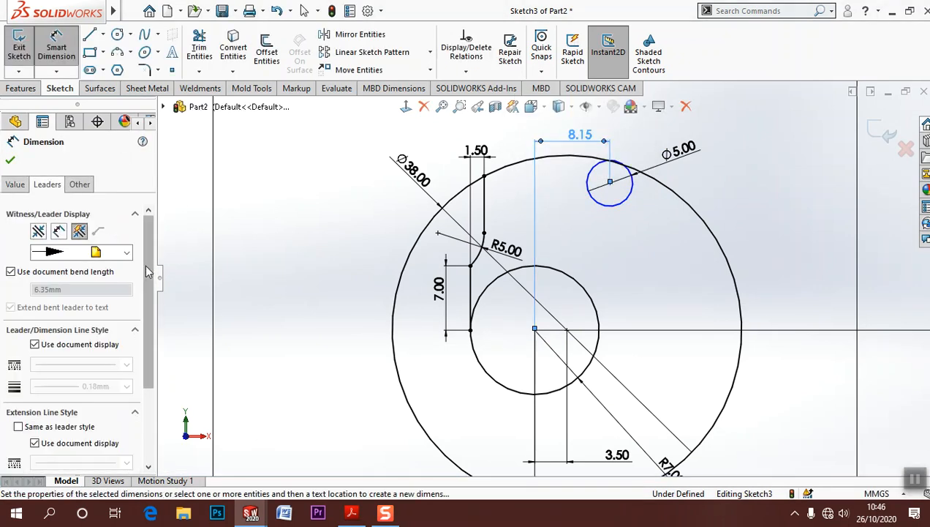
pyautogui.scroll(-3, 146, 271)
pyautogui.click(106, 445)
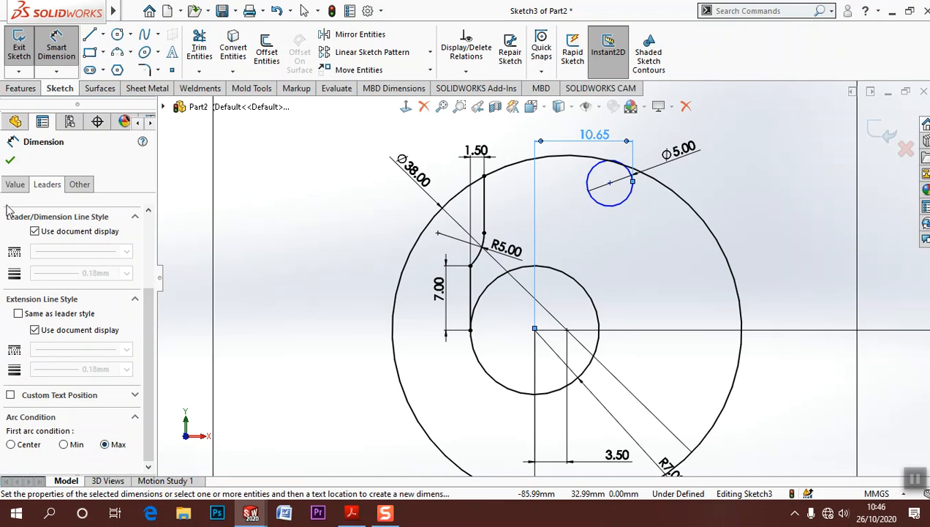
pyautogui.click(10, 161)
pyautogui.click(589, 134)
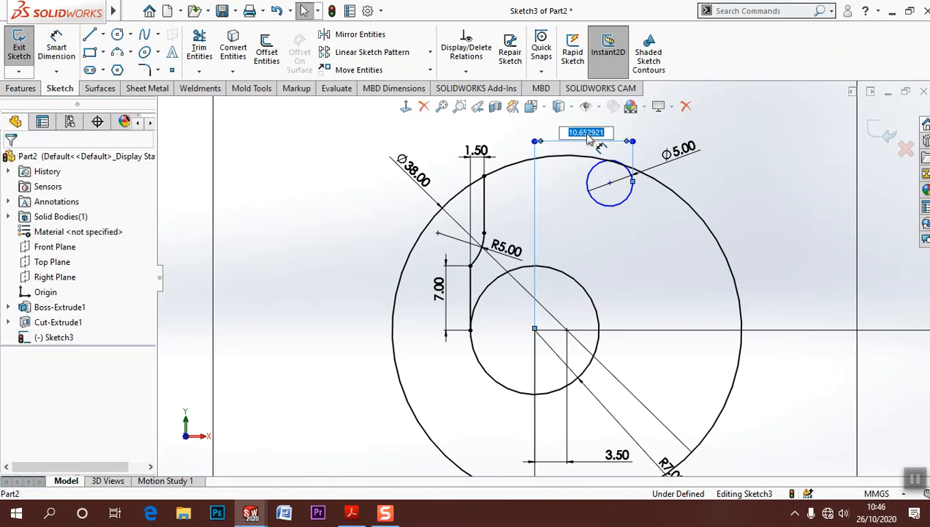
pyautogui.write('7')
pyautogui.press('Return')
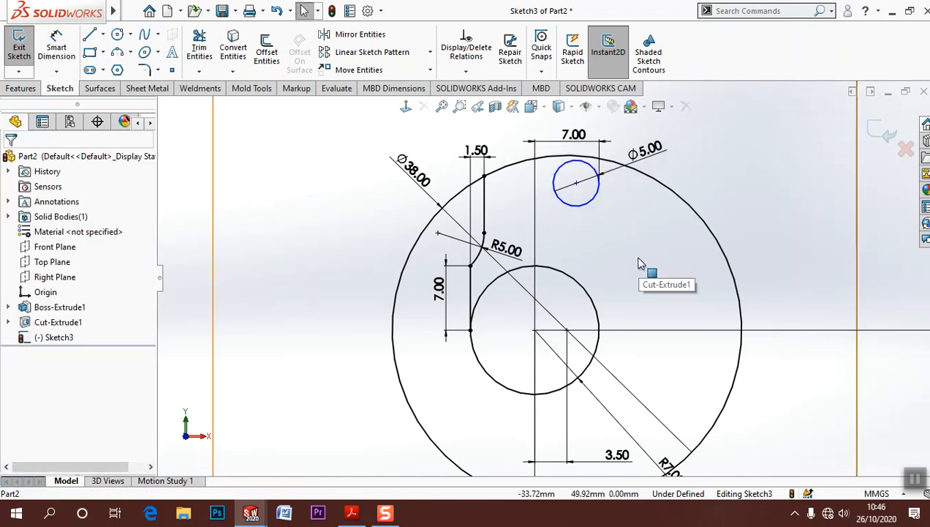
# Step: Add a Tangent relation between the 5 mm circle and the 38 mm circle
pyautogui.click(596, 173)
pyautogui.keyDown('ctrl'); pyautogui.click(589, 157); pyautogui.keyUp('ctrl')
pyautogui.click(33, 343)
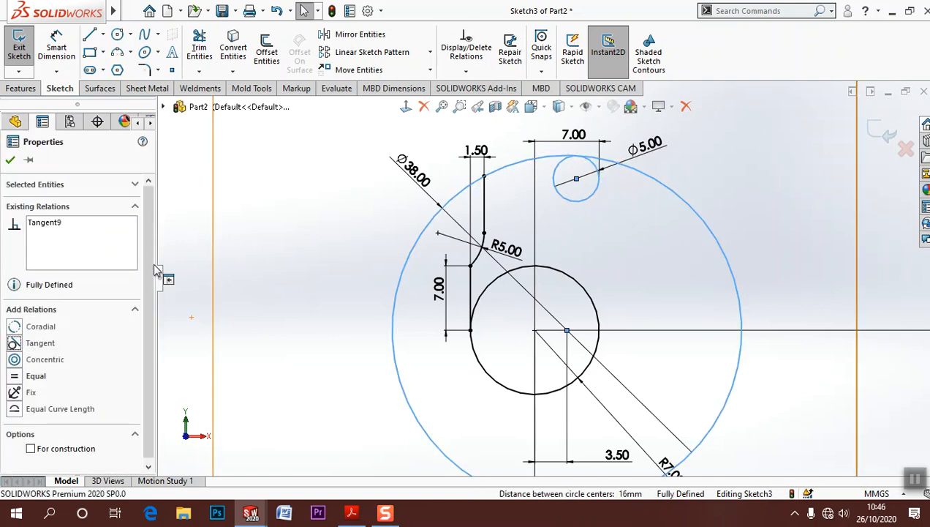
pyautogui.click(225, 237)
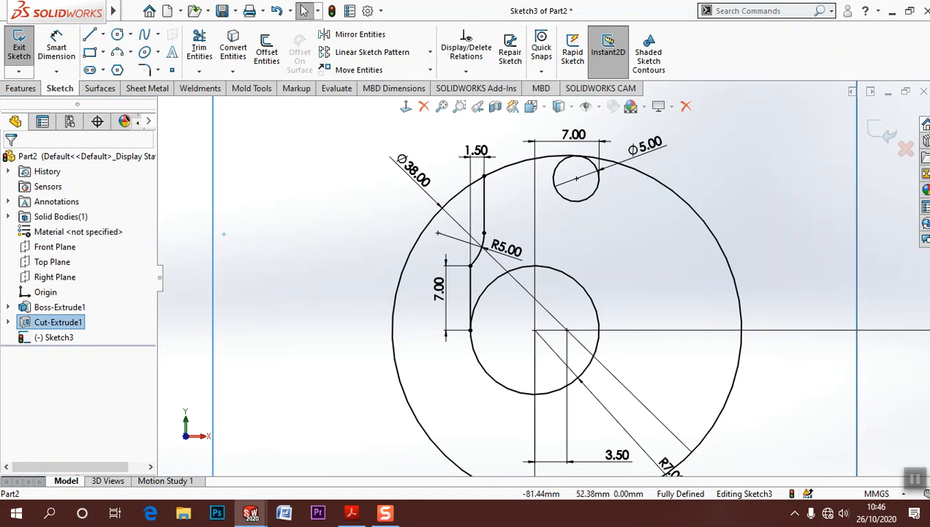
# Step: Sketch a slanted line from beside the 5 mm circle down into the R7 circle and make it tangent to the 5 mm circle
pyautogui.click(89, 35)
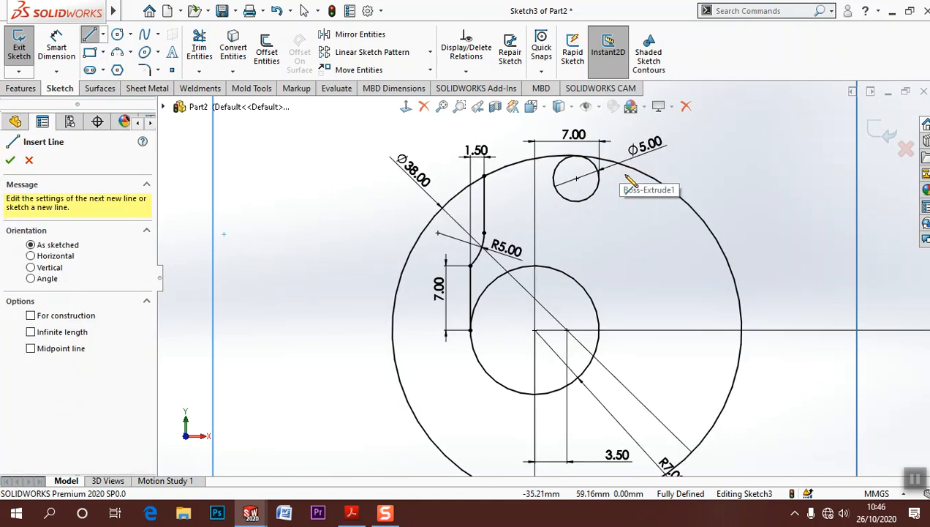
pyautogui.moveTo(623, 180); pyautogui.dragTo(561, 288)
pyautogui.press('Escape')
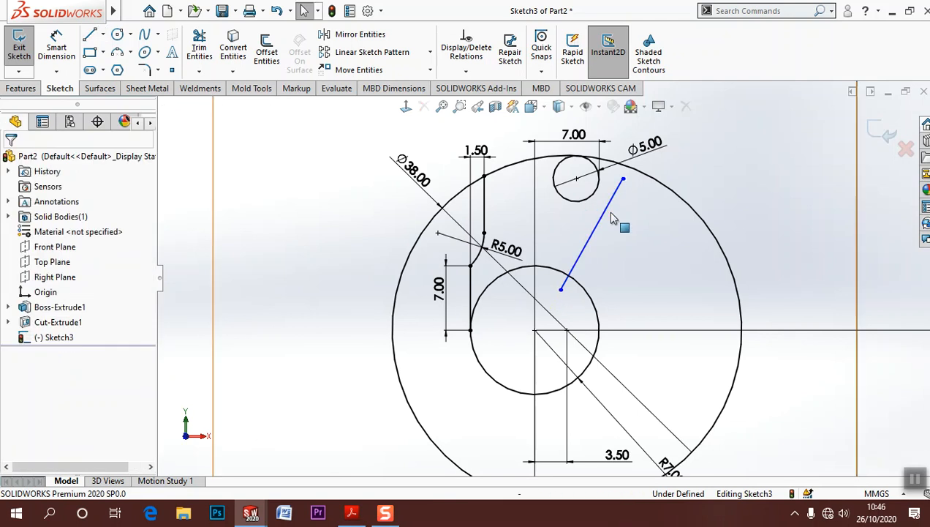
pyautogui.click(604, 219)
pyautogui.keyDown('ctrl'); pyautogui.click(587, 197); pyautogui.keyUp('ctrl')
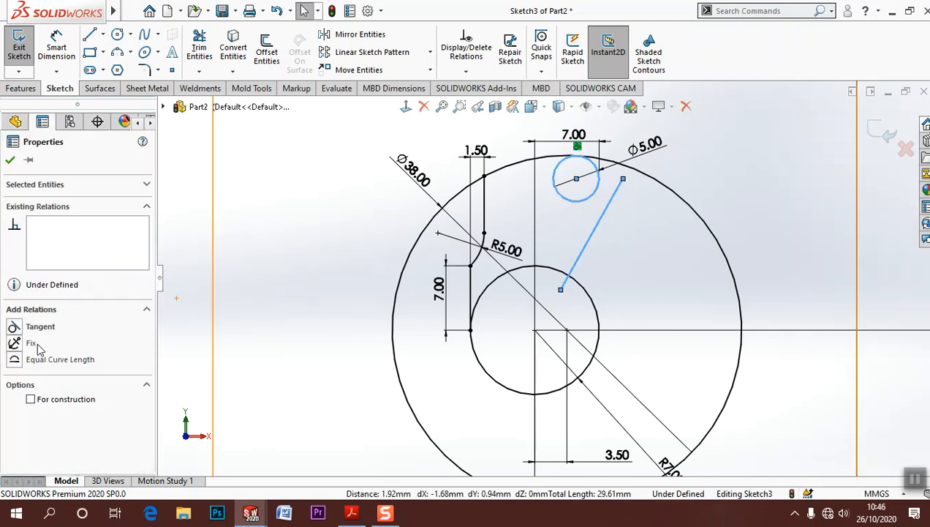
pyautogui.click(14, 326)
pyautogui.click(249, 221)
# Step: Trim the upper end of the slanted line back to its tangent point on the 5 mm circle
pyautogui.click(199, 48)
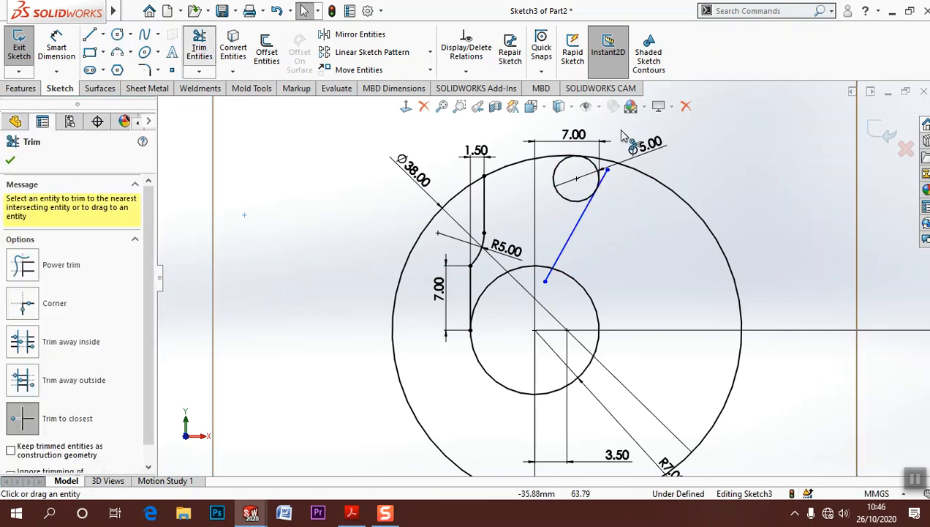
pyautogui.click(612, 174)
pyautogui.press('Escape')
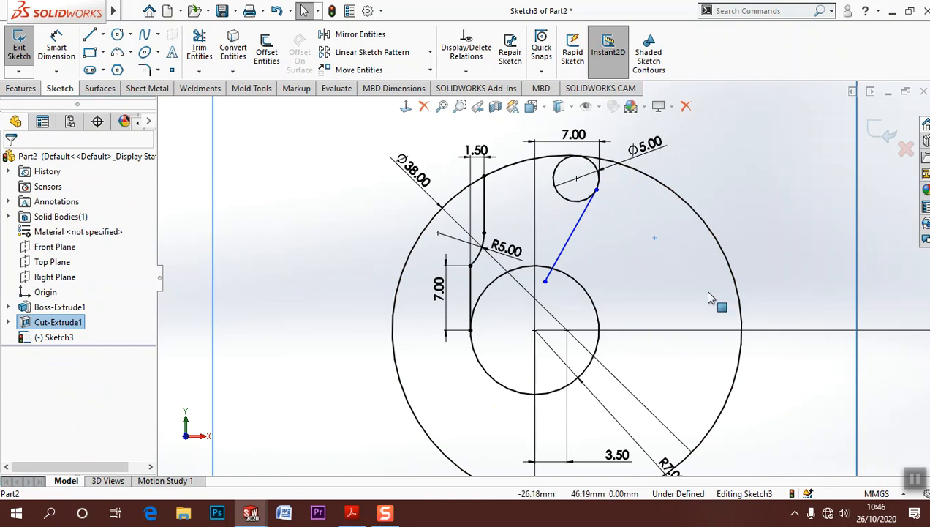
# Step: Dimension the distance between the slanted line and the centre of the R7 circle
pyautogui.click(56, 46)
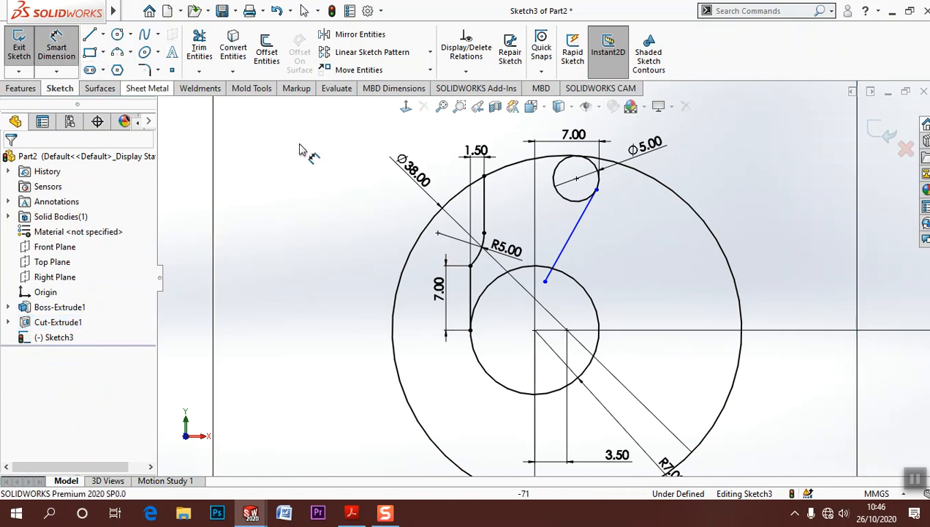
pyautogui.click(574, 245)
pyautogui.click(536, 328)
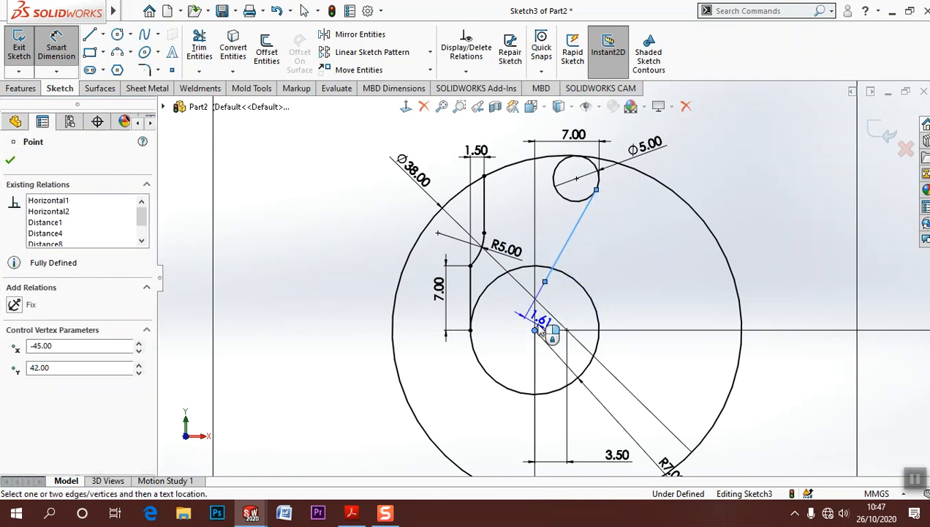
# Step: Dimension the angle between the slanted line and the vertical direction, and set it to 30°
pyautogui.click(535, 329)
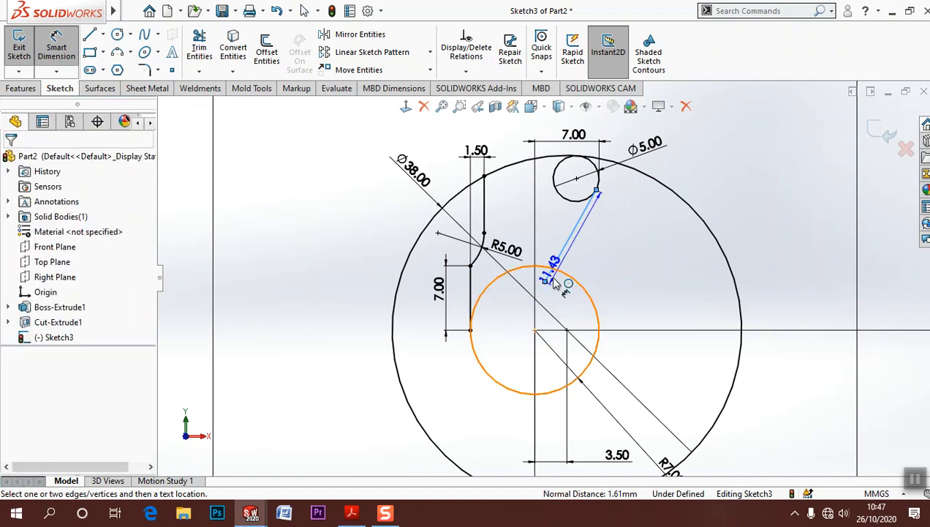
pyautogui.click(546, 282)
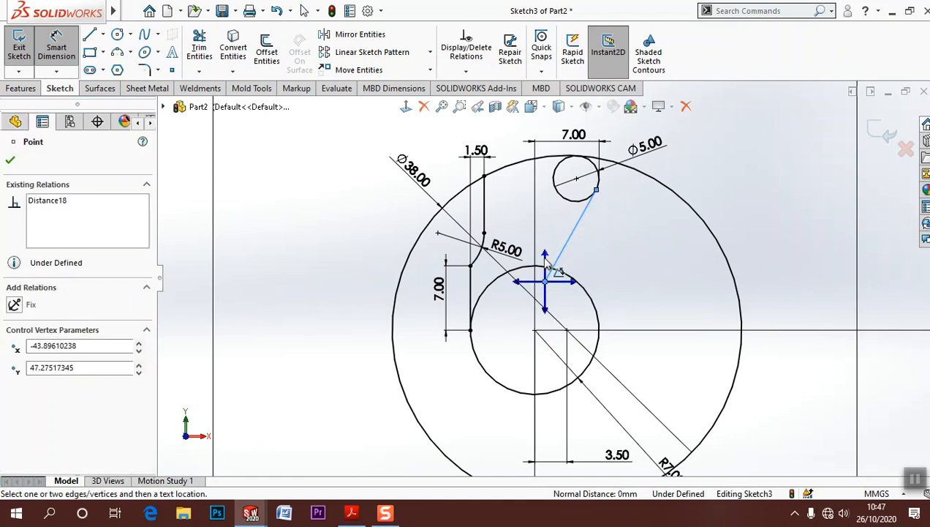
pyautogui.click(558, 226)
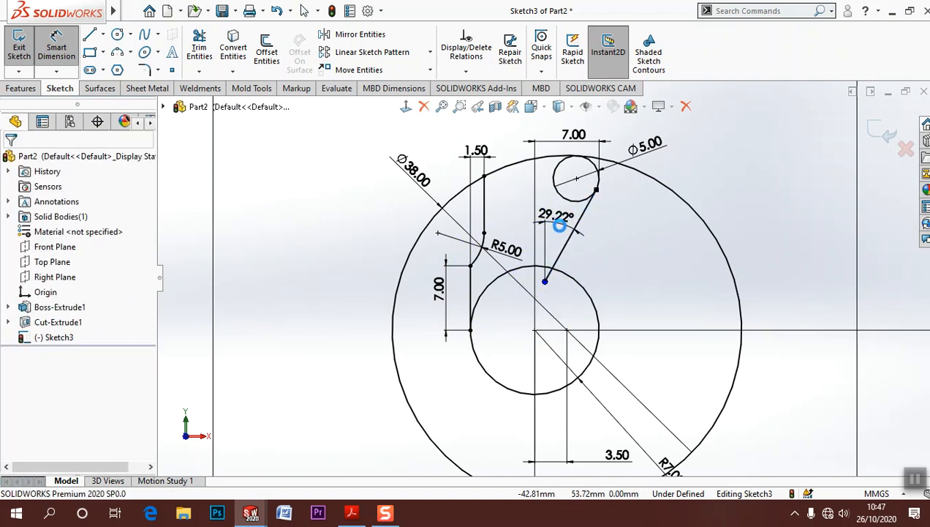
pyautogui.write('30')
pyautogui.press('Return')
pyautogui.press('Escape')
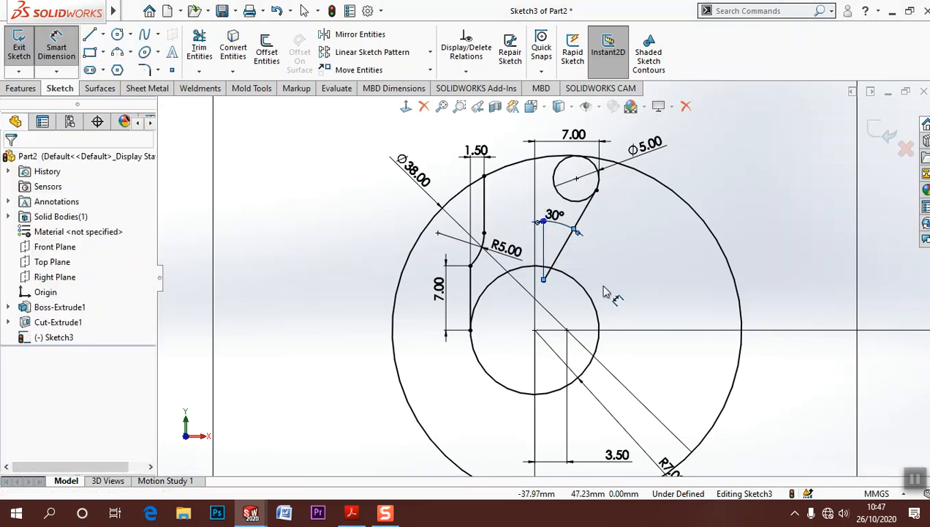
# Step: Trim off the lower end of the slanted line that lies inside the R7 circle
pyautogui.click(199, 45)
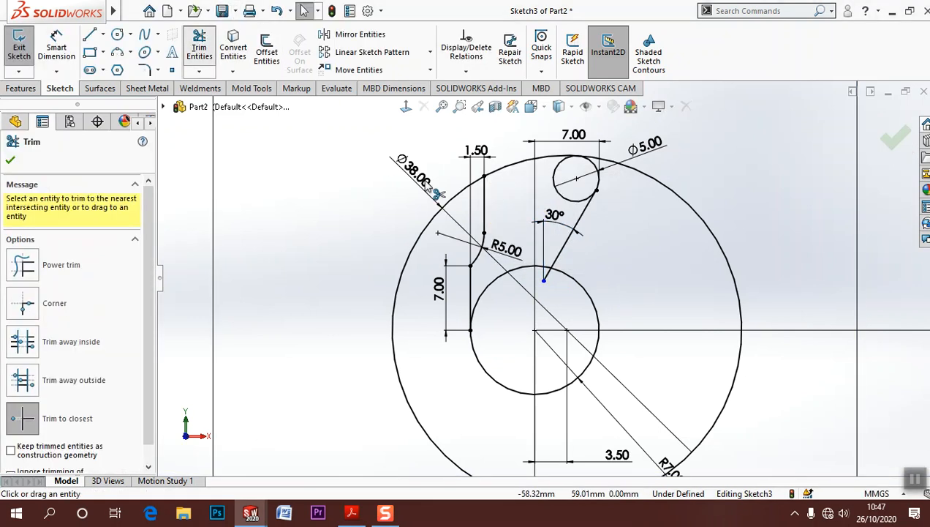
pyautogui.click(545, 282)
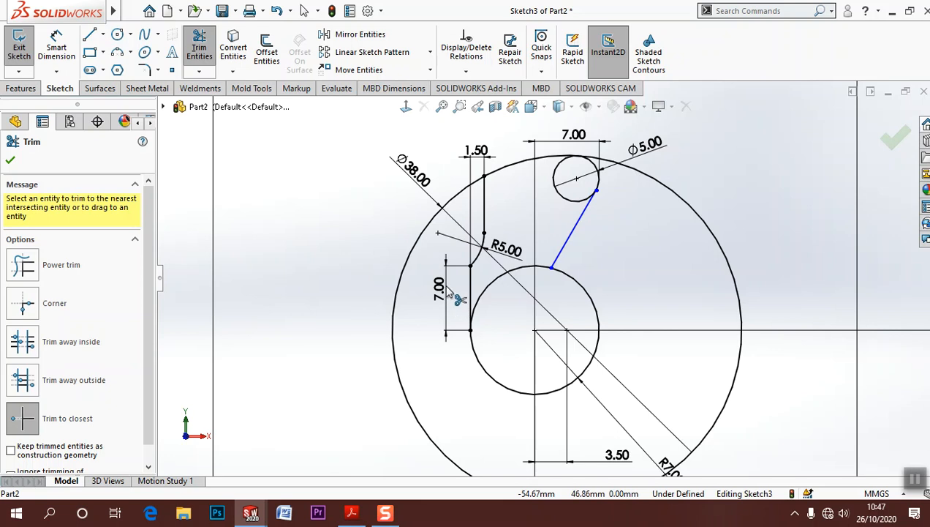
pyautogui.press('Escape')
# Step: Add a 30° angle dimension between the trimmed slanted line and the vertical from its lower endpoint
pyautogui.click(56, 47)
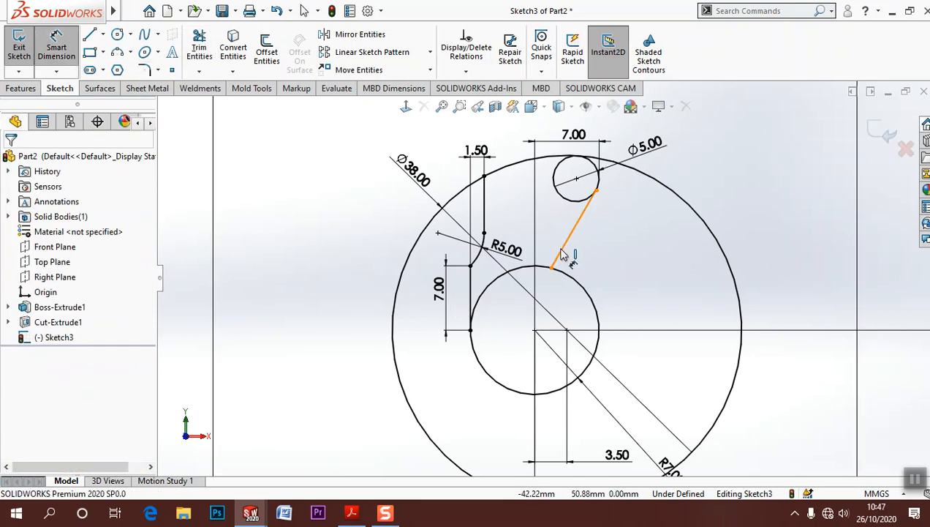
pyautogui.click(561, 254)
pyautogui.click(551, 269)
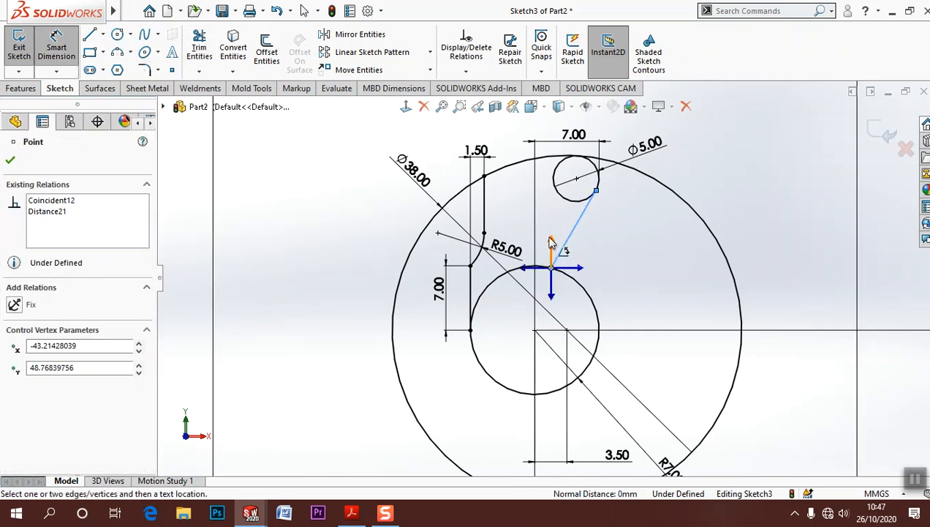
pyautogui.click(561, 214)
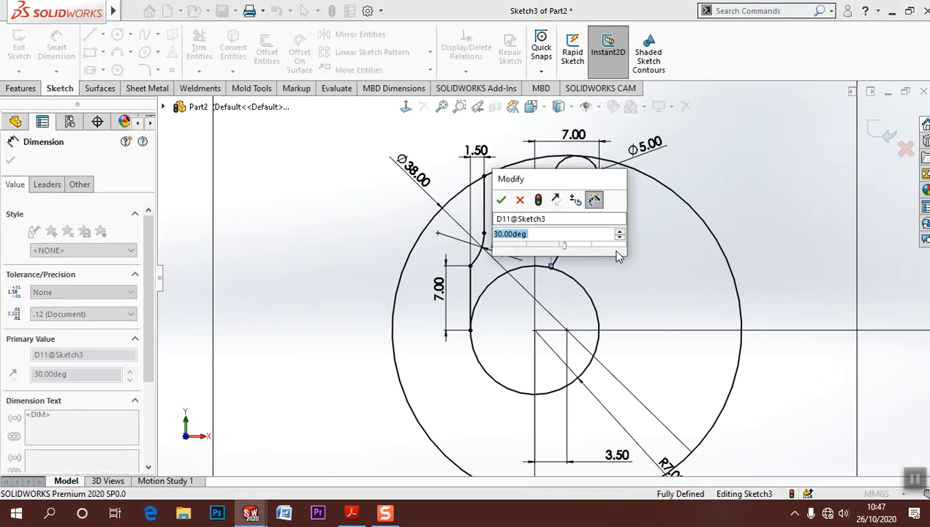
pyautogui.press('Return')
pyautogui.press('Escape')
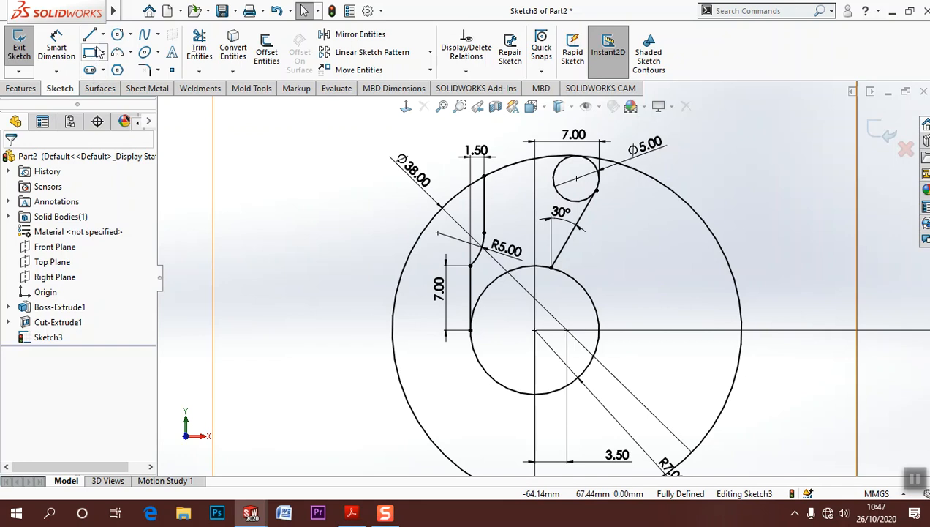
# Step: Sketch a circle concentric with the R7 circle and set its diameter to 18 mm
pyautogui.click(117, 35)
pyautogui.click(535, 330)
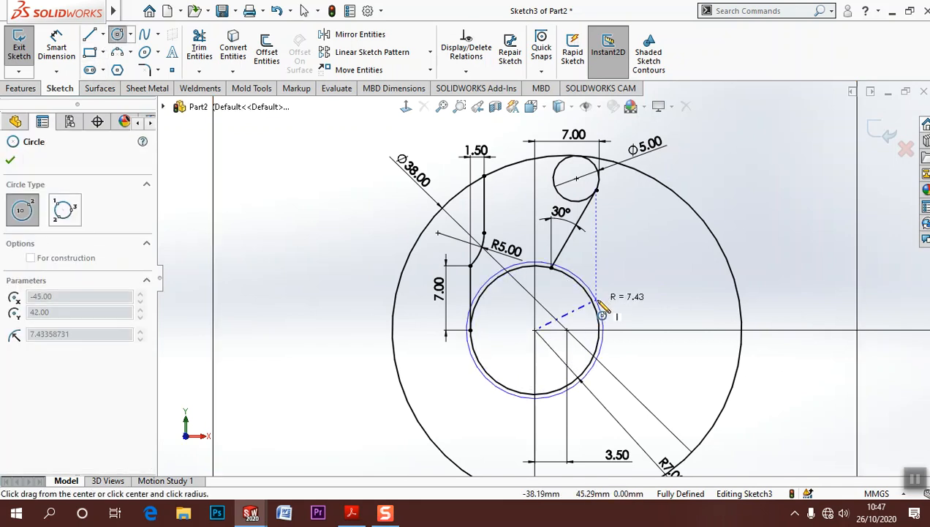
pyautogui.click(606, 301)
pyautogui.click(57, 50)
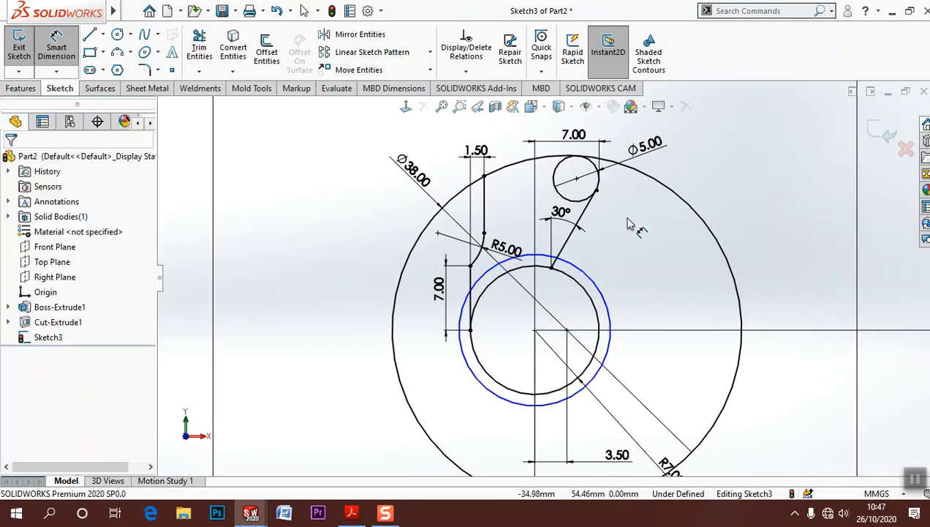
pyautogui.click(602, 282)
pyautogui.click(621, 275)
pyautogui.press('Return')
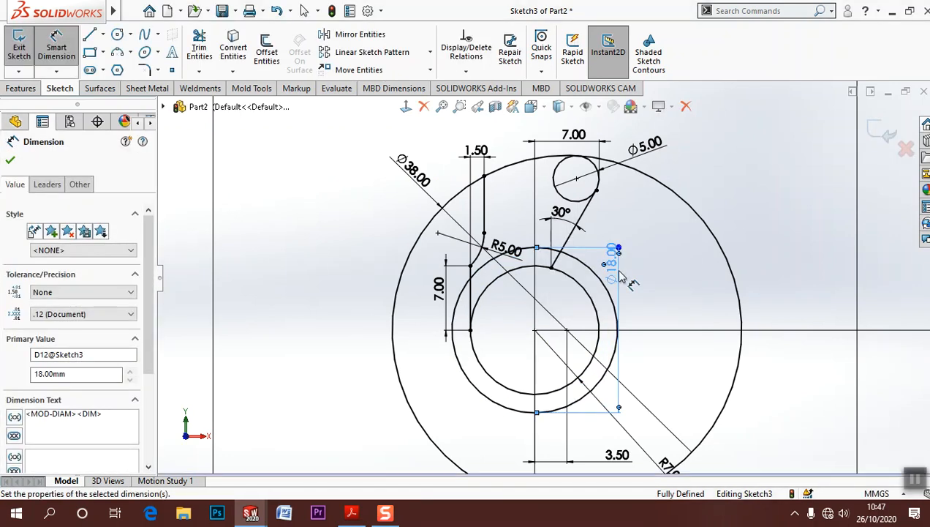
pyautogui.press('Escape')
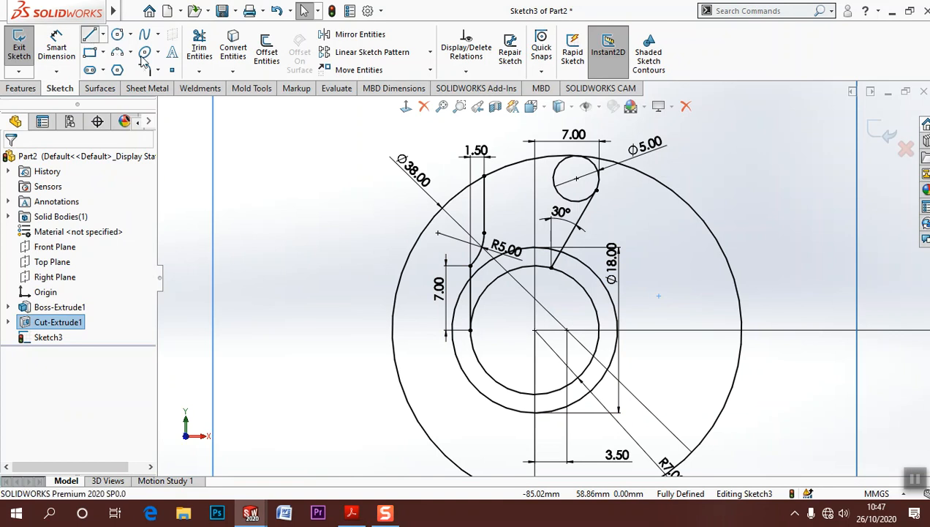
# Step: Draw a nearly vertical line from the right quadrant point of the R7 circle up past the 18 mm circle
pyautogui.click(89, 34)
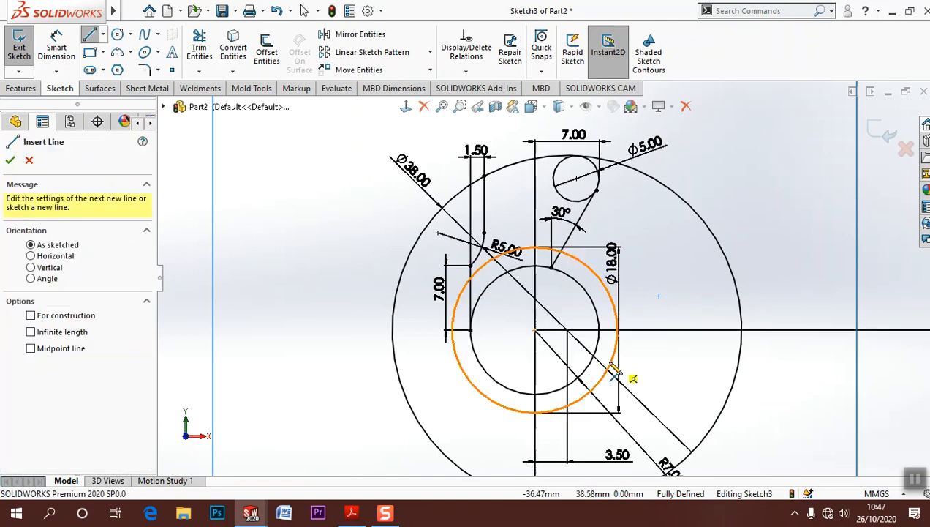
pyautogui.click(599, 331)
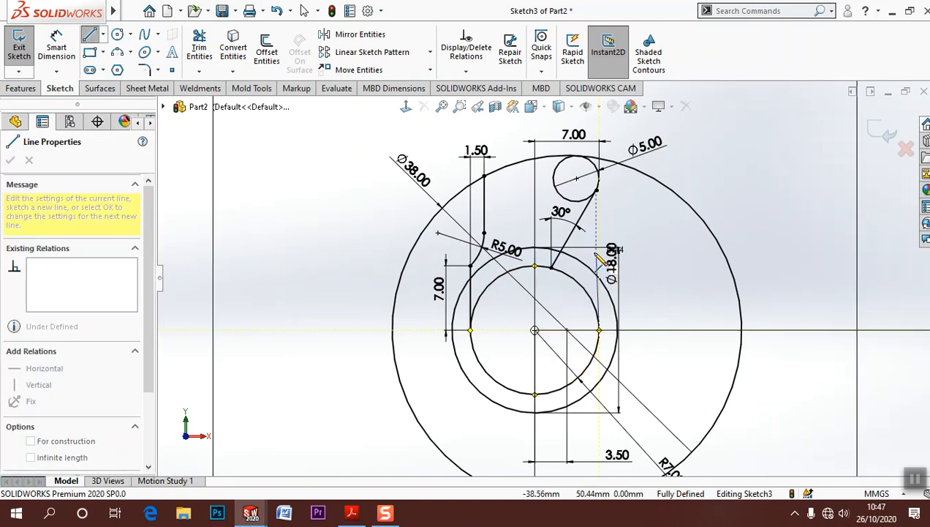
pyautogui.click(597, 252)
pyautogui.press('Escape')
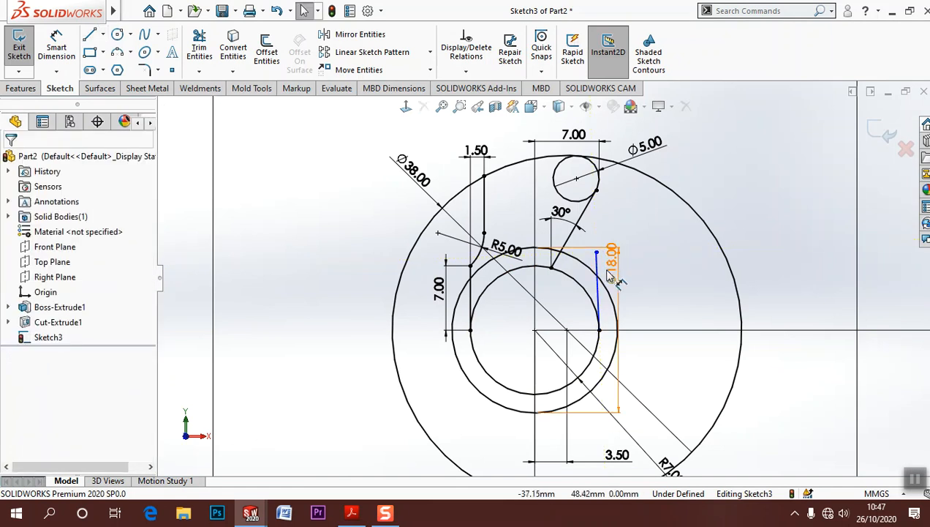
# Step: Make the line rising from the R7 circle's right quadrant point vertical
pyautogui.click(612, 278)
pyautogui.press('Escape')
pyautogui.scroll(-5, 639, 287)
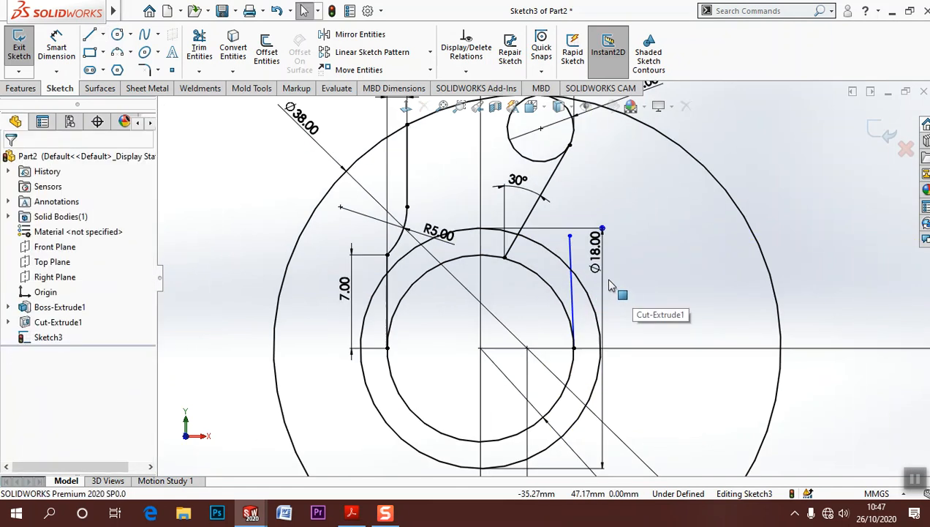
pyautogui.click(531, 229)
pyautogui.click(593, 168)
pyautogui.press('Escape')
pyautogui.scroll(5, 638, 285)
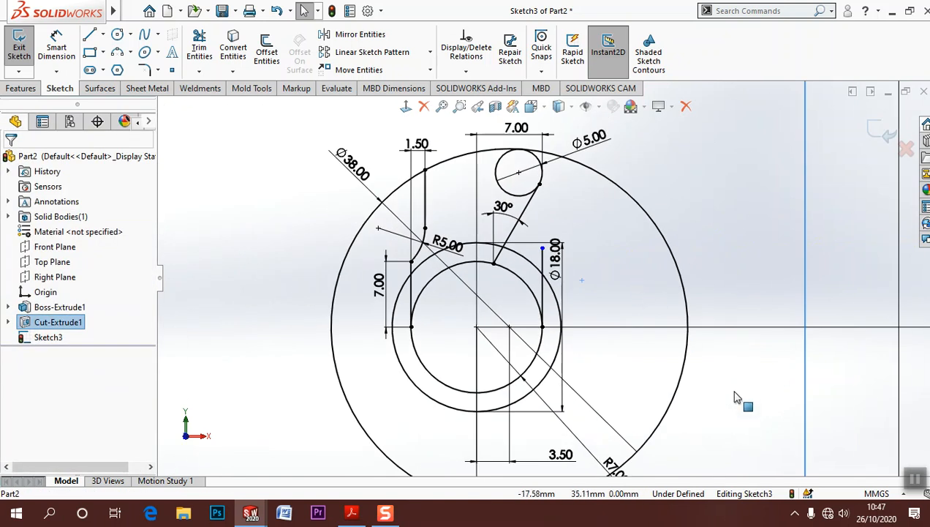
# Step: Trim the 18 mm circle to the arc between the slanted and right vertical lines, and remove the vertical line's excess end
pyautogui.click(199, 50)
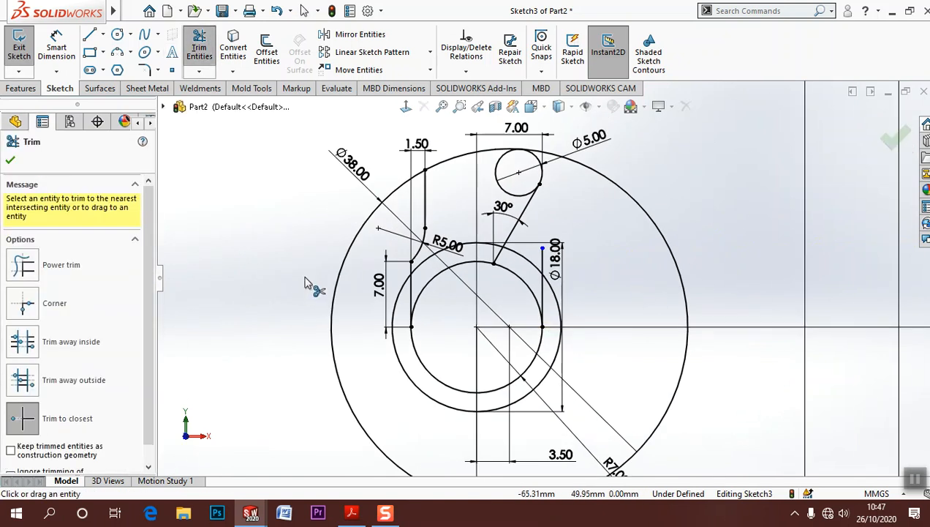
pyautogui.click(405, 377)
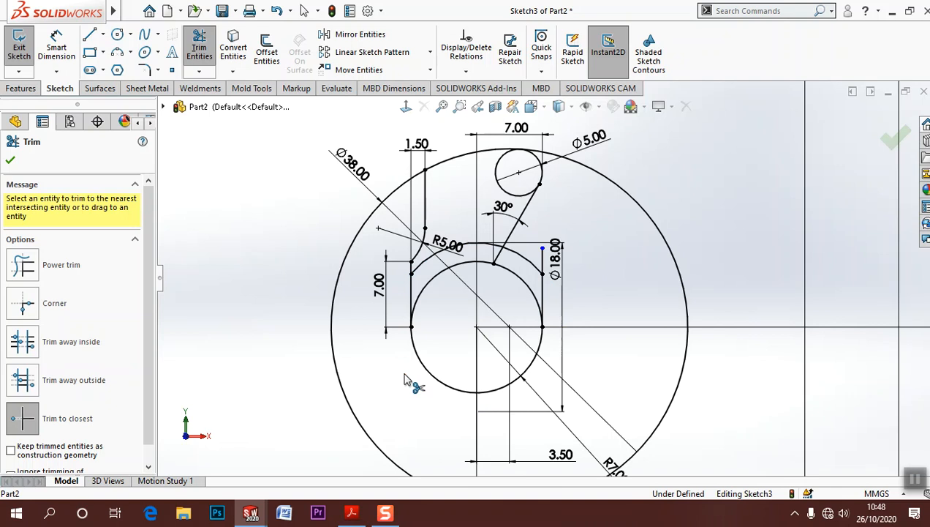
pyautogui.click(421, 267)
pyautogui.click(544, 257)
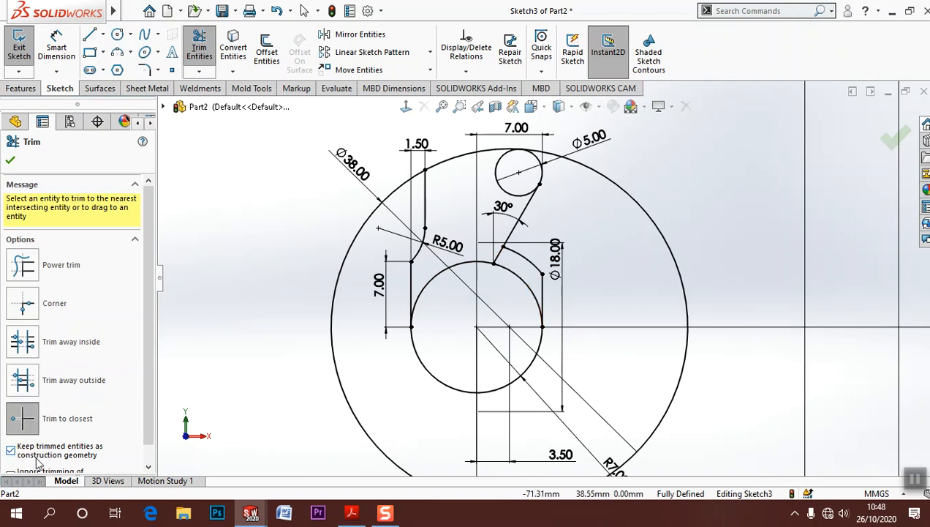
# Step: Trim the R7 circle's upper half, keeping it as construction geometry, and fully trim the 38 mm and 5 mm circles to the profile outline
pyautogui.click(503, 264)
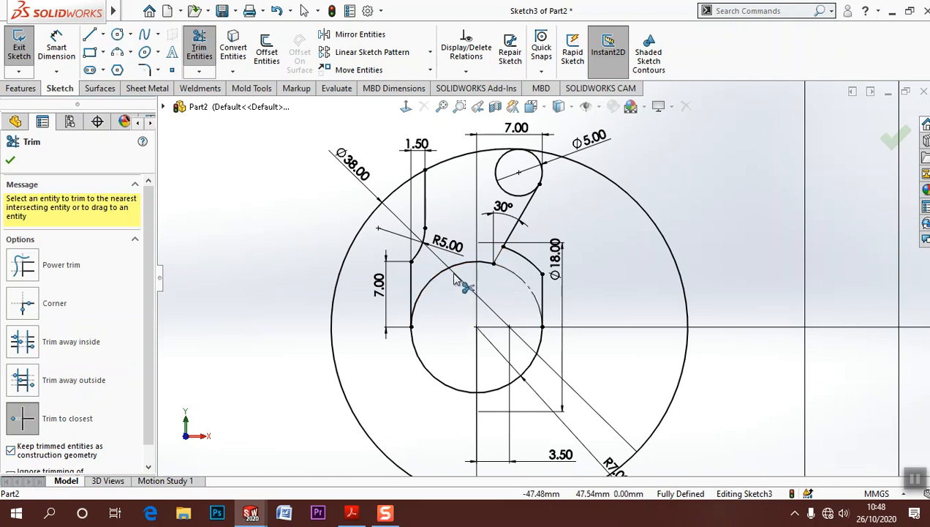
pyautogui.click(430, 296)
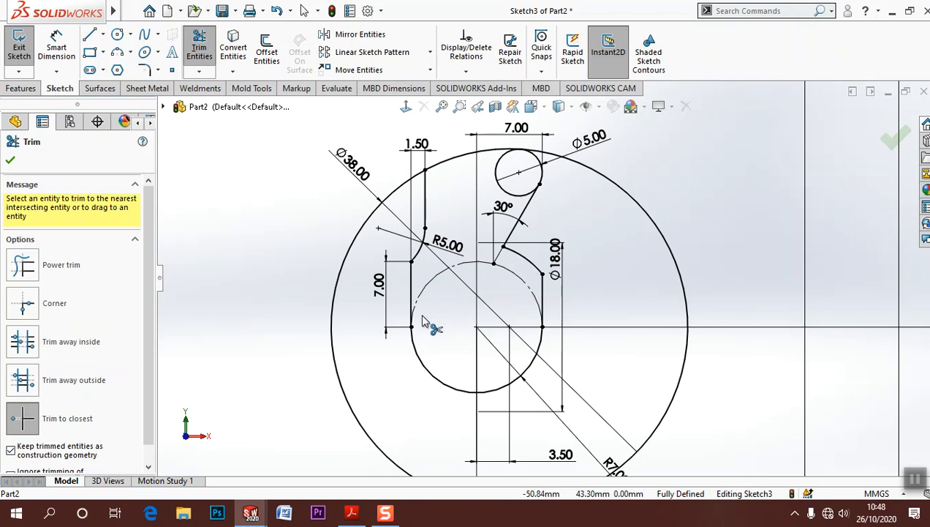
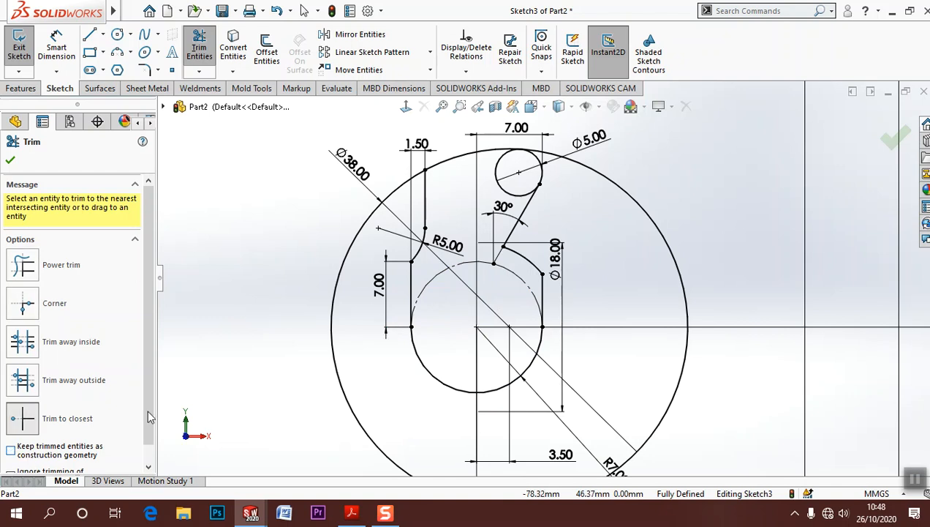
pyautogui.click(333, 291)
pyautogui.click(503, 192)
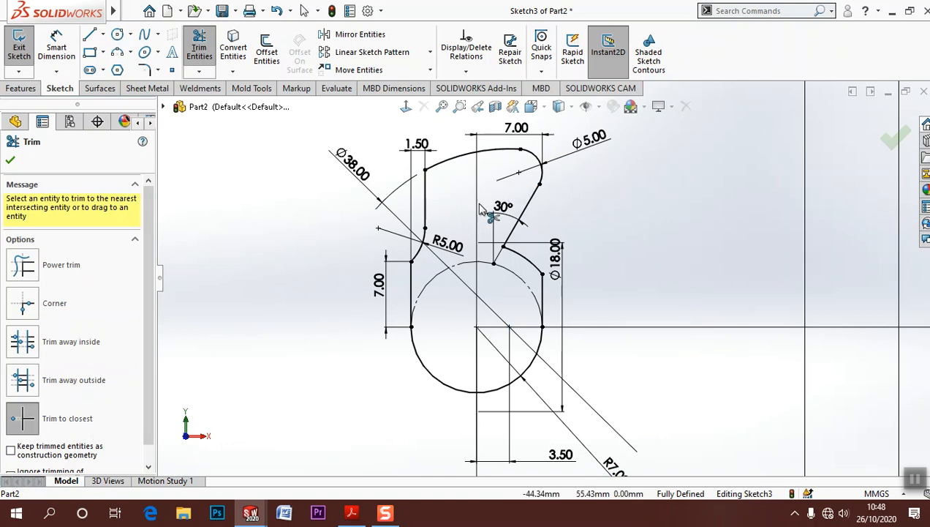
# Step: Add a 2 mm sketch fillet at the corner between the slanted line and the 18 mm arc
pyautogui.click(144, 69)
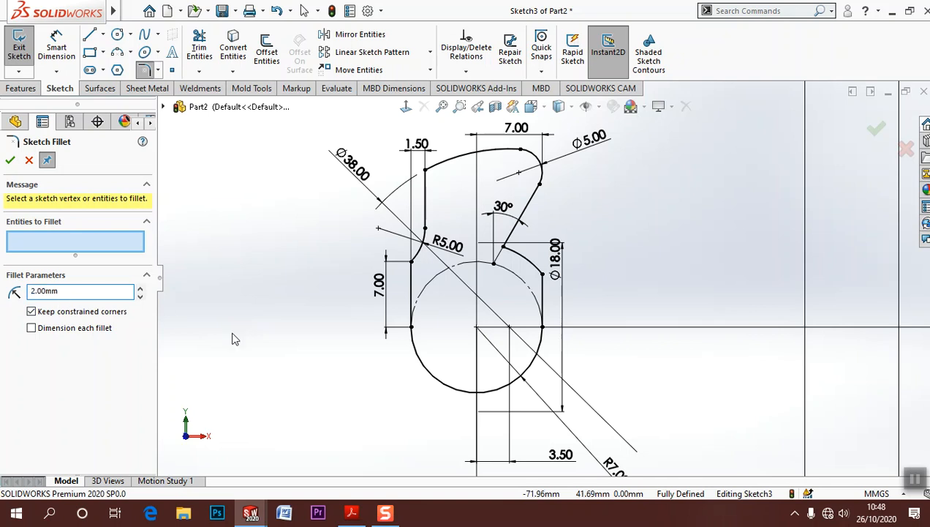
pyautogui.click(504, 246)
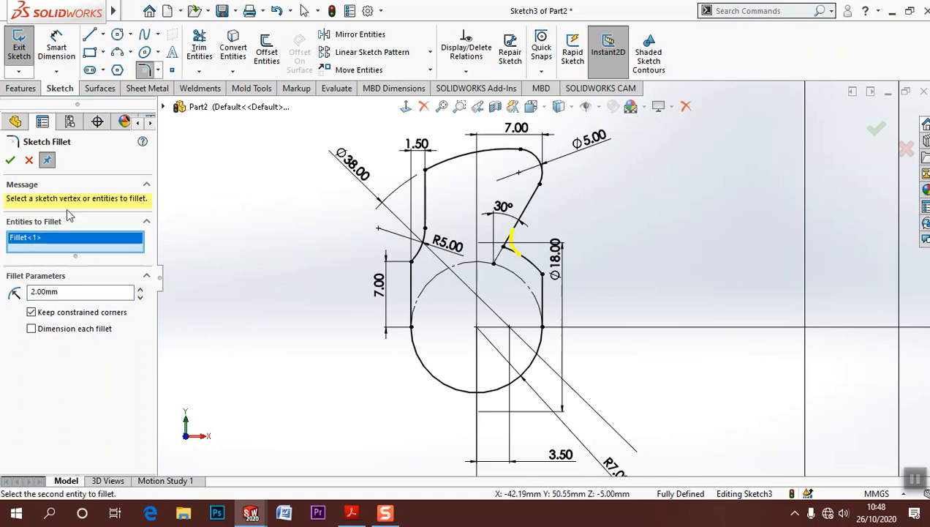
pyautogui.click(10, 160)
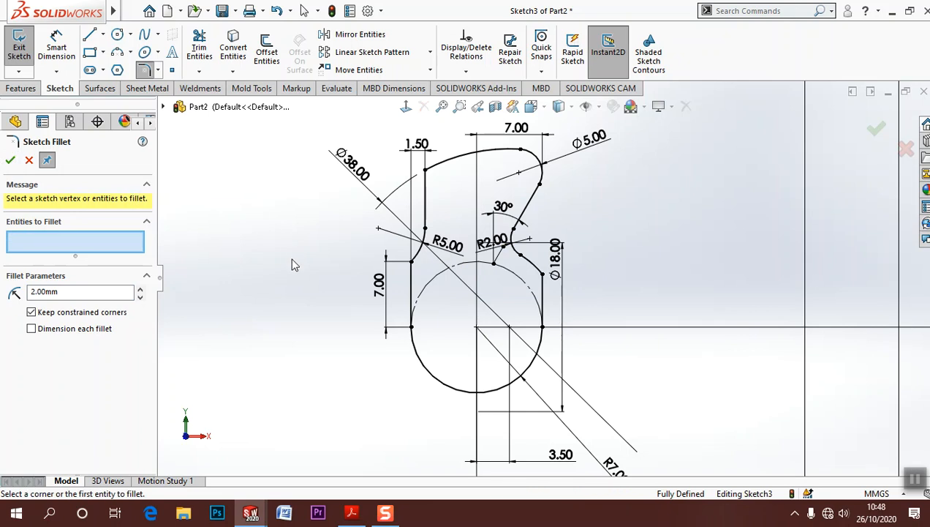
pyautogui.click(11, 160)
# Step: Cut-extrude the finished profile from the sketch plane into the pocket floor with a blind depth of 5 mm
pyautogui.scroll(4, 306, 321)
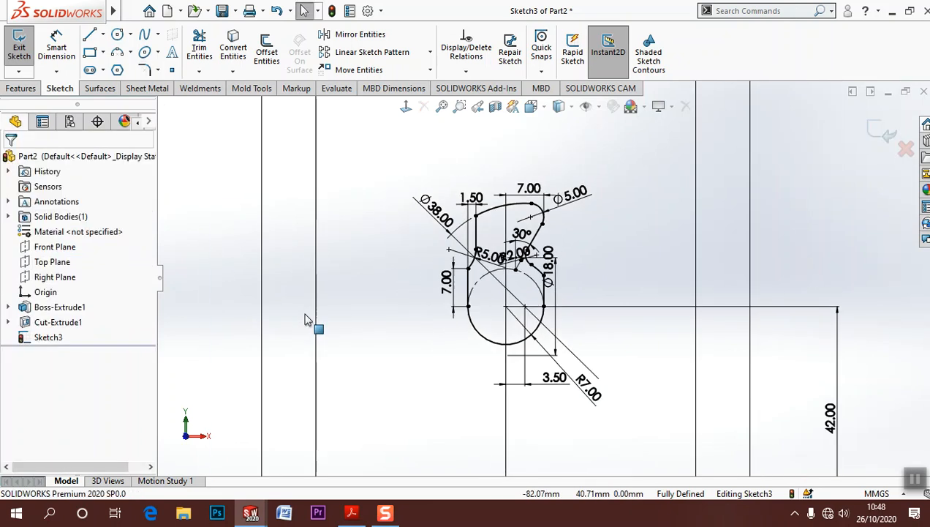
pyautogui.scroll(-4, 585, 314)
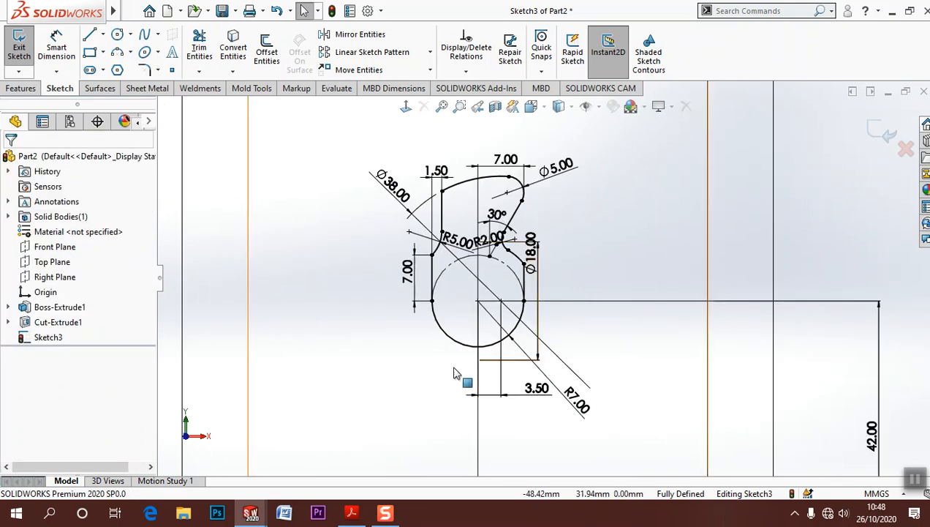
pyautogui.scroll(3, 443, 362)
pyautogui.scroll(2, 443, 355)
pyautogui.scroll(-4, 596, 263)
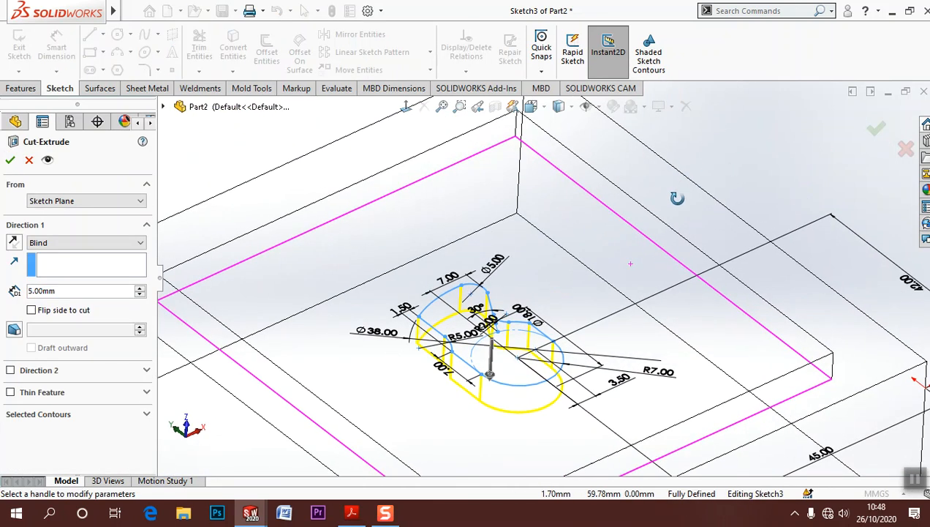
pyautogui.click(71, 293)
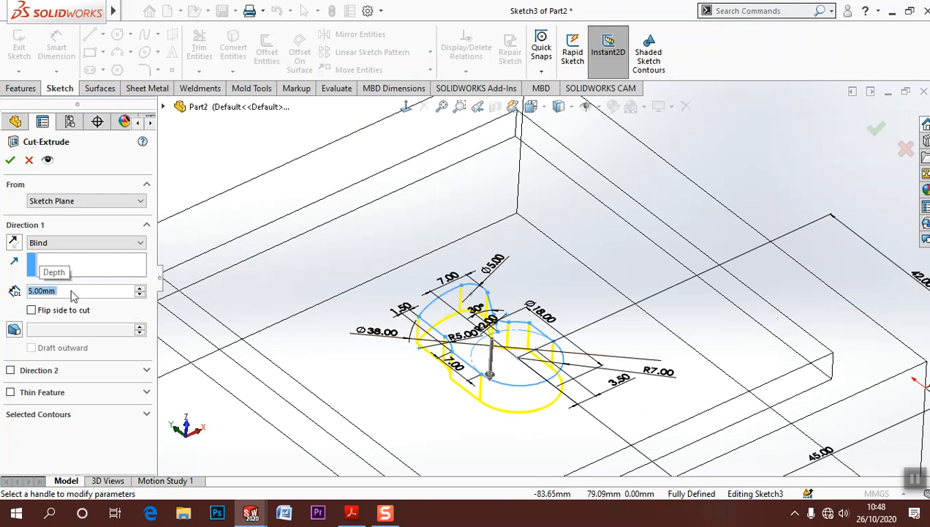
pyautogui.click(10, 160)
# Step: Display the whole part shaded with edges and examine the new cut in the pocket floor
pyautogui.press('f')
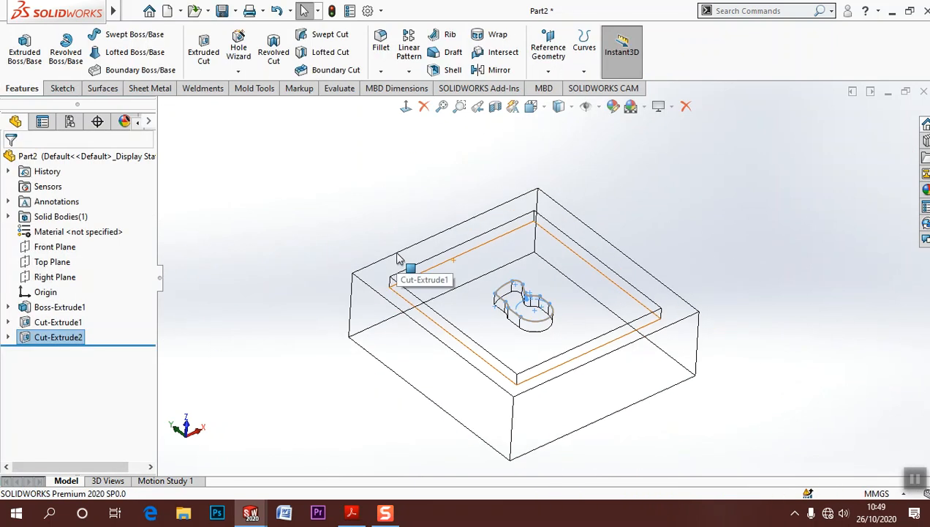
pyautogui.click(681, 215)
pyautogui.click(573, 111)
pyautogui.click(555, 144)
pyautogui.scroll(-3, 574, 285)
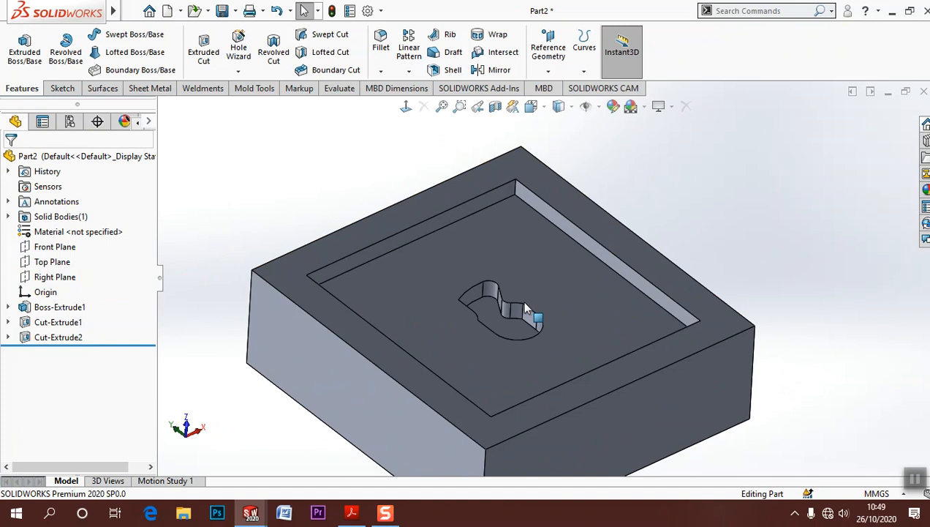
pyautogui.click(571, 319)
pyautogui.click(438, 208)
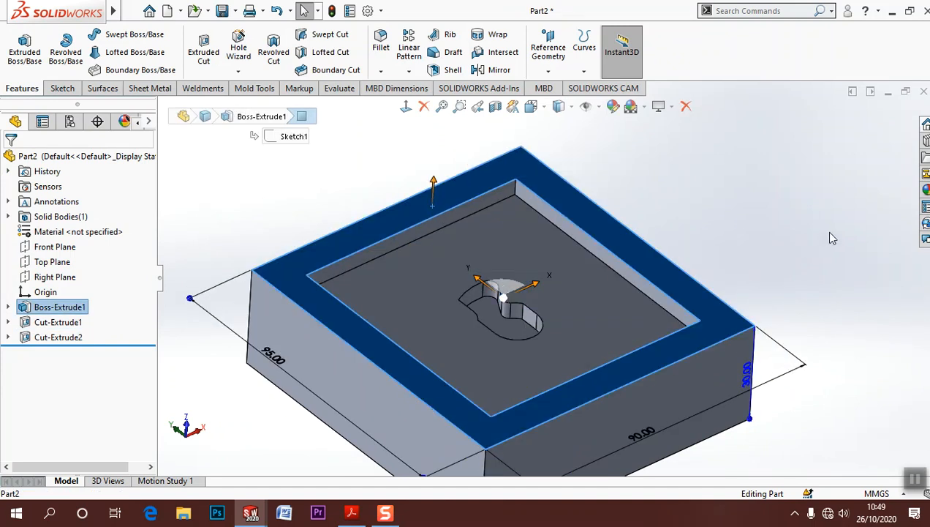
pyautogui.click(830, 237)
# Step: Edit the profile cut (Cut-Extrude2) so that it starts from an offset of 5 mm
pyautogui.rightClick(73, 337)
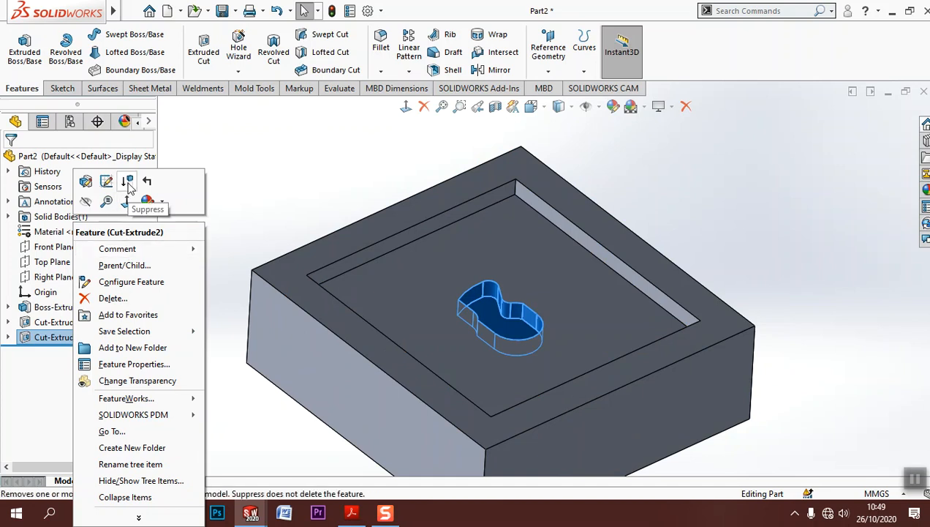
pyautogui.click(87, 187)
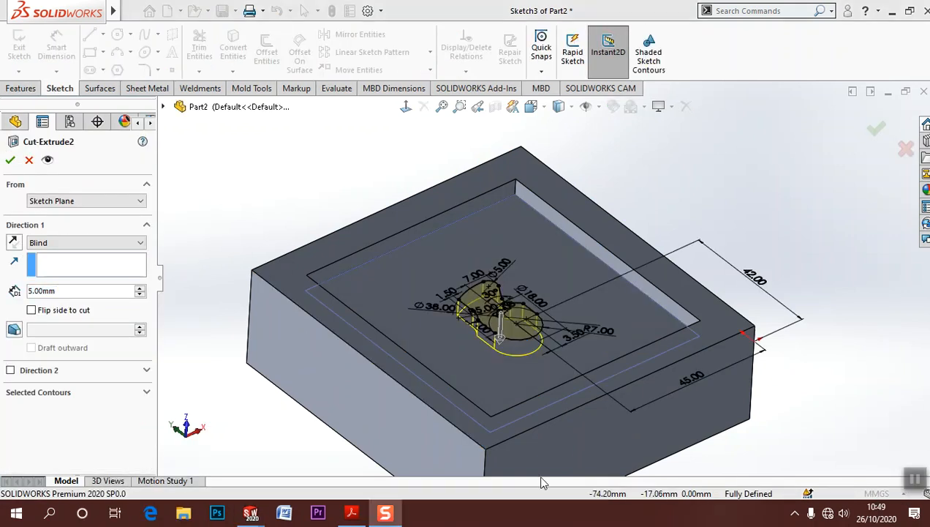
pyautogui.click(79, 201)
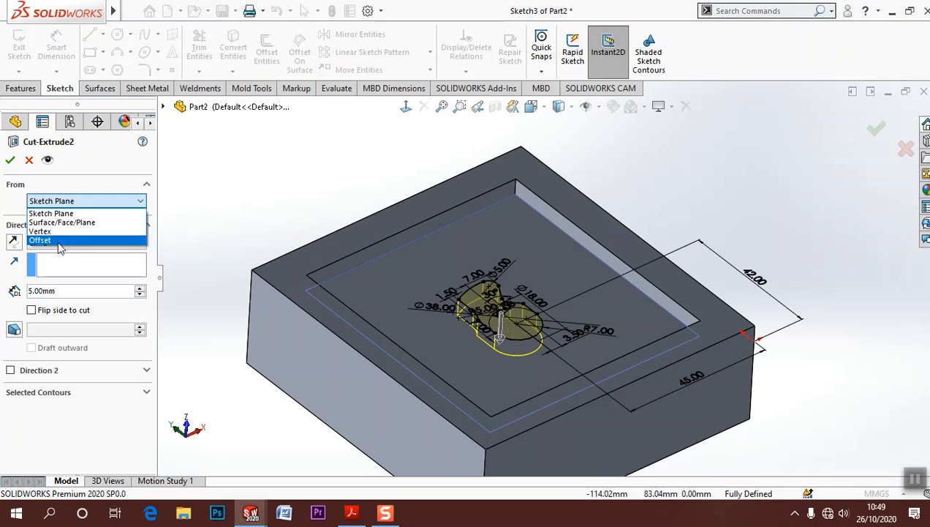
pyautogui.click(60, 212)
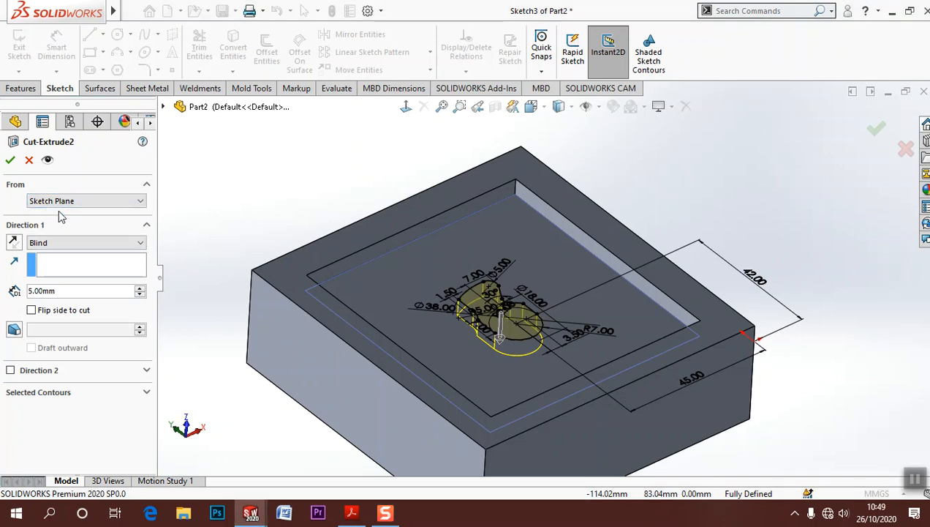
pyautogui.click(76, 201)
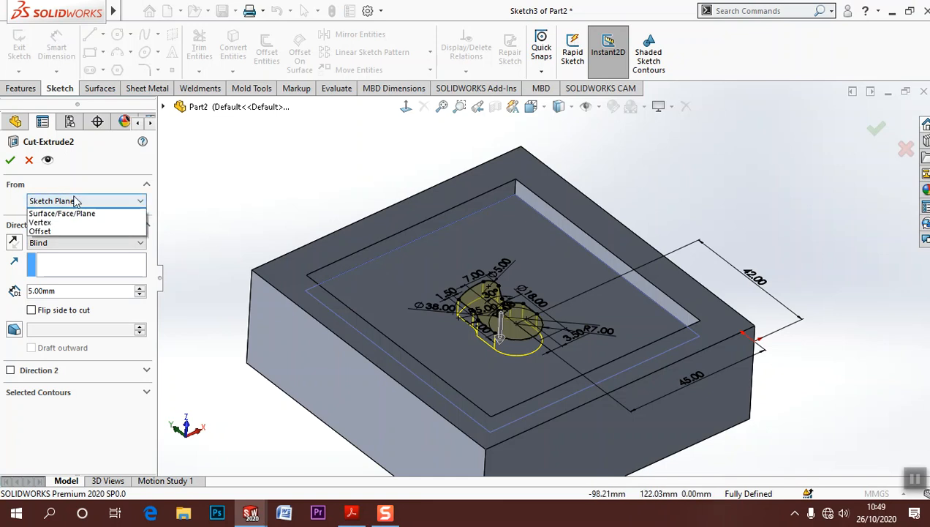
pyautogui.click(63, 242)
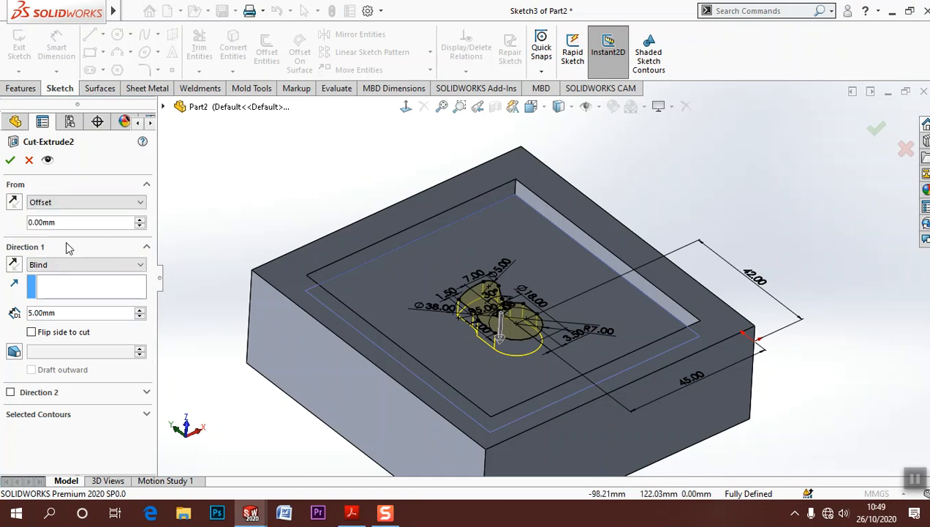
pyautogui.click(140, 220)
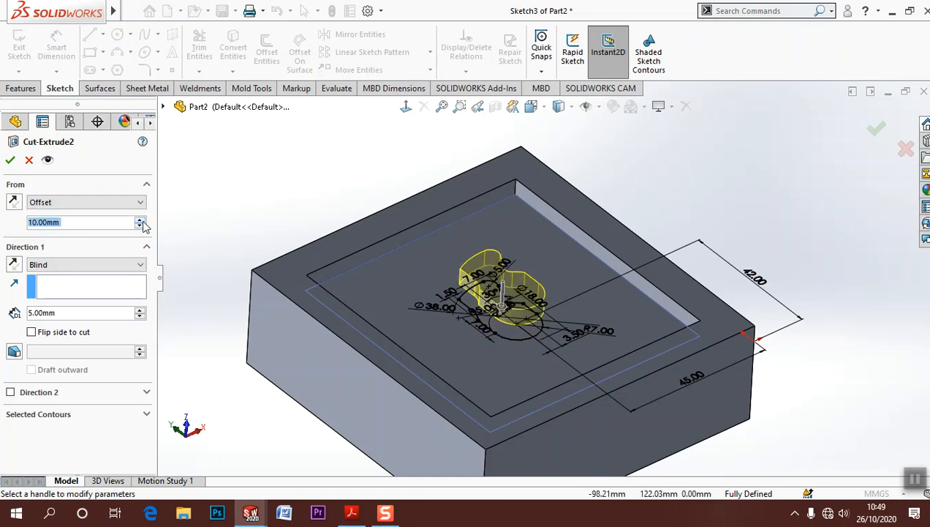
pyautogui.write('5')
pyautogui.press('Return')
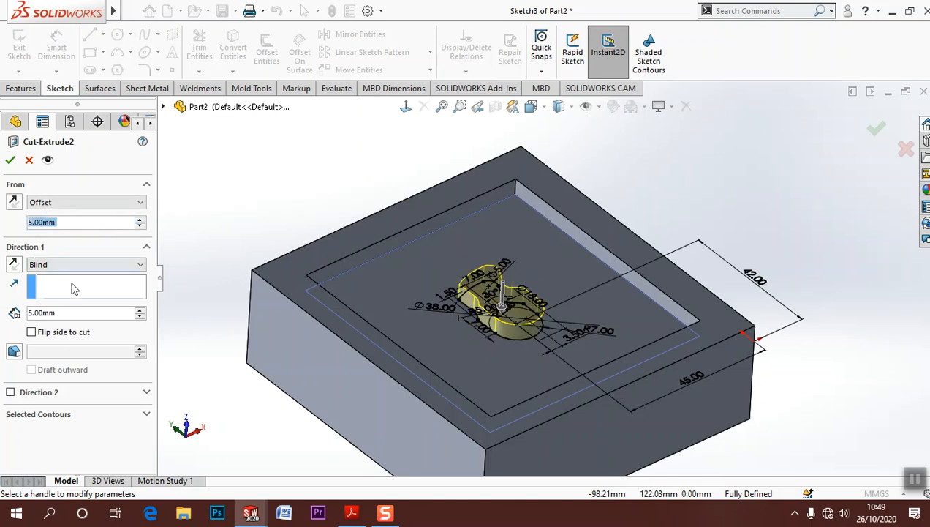
# Step: Set the profile cut's blind depth to 10 mm and apply the edited feature
pyautogui.click(68, 312)
pyautogui.write('10')
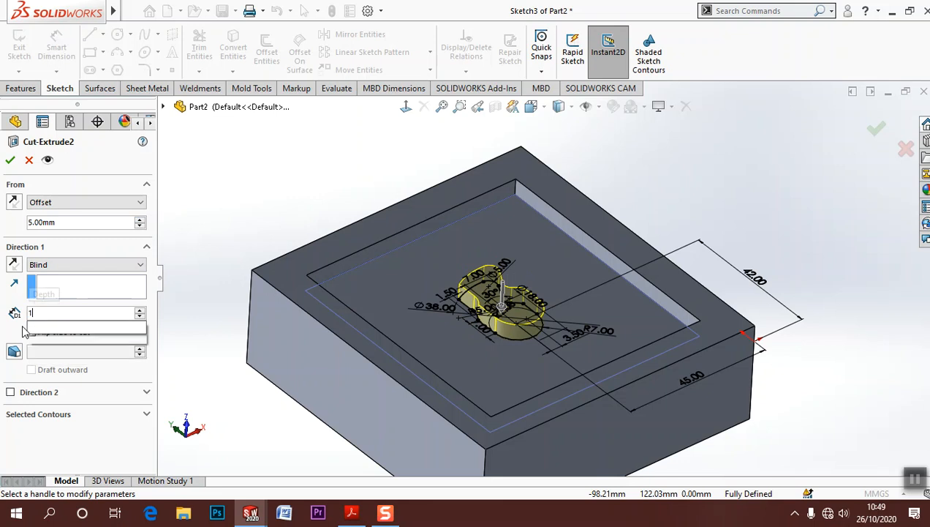
pyautogui.press('Return')
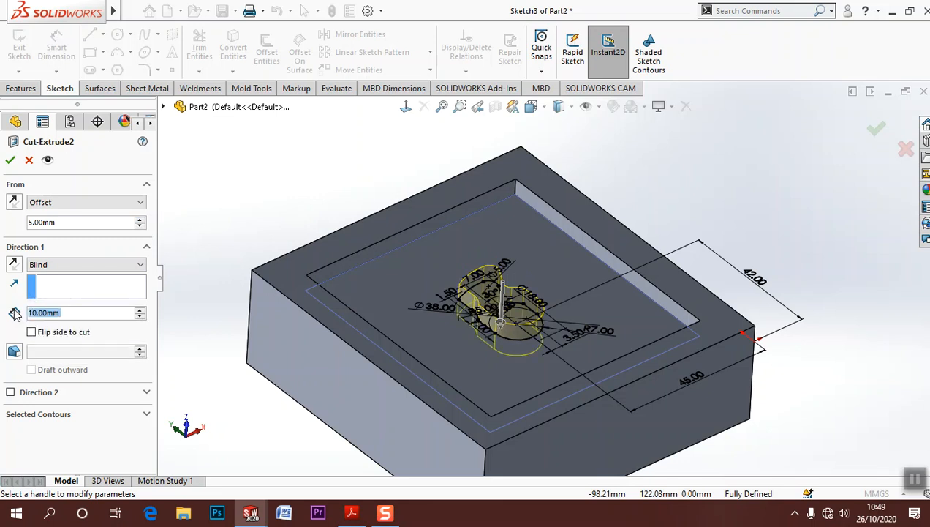
pyautogui.click(9, 160)
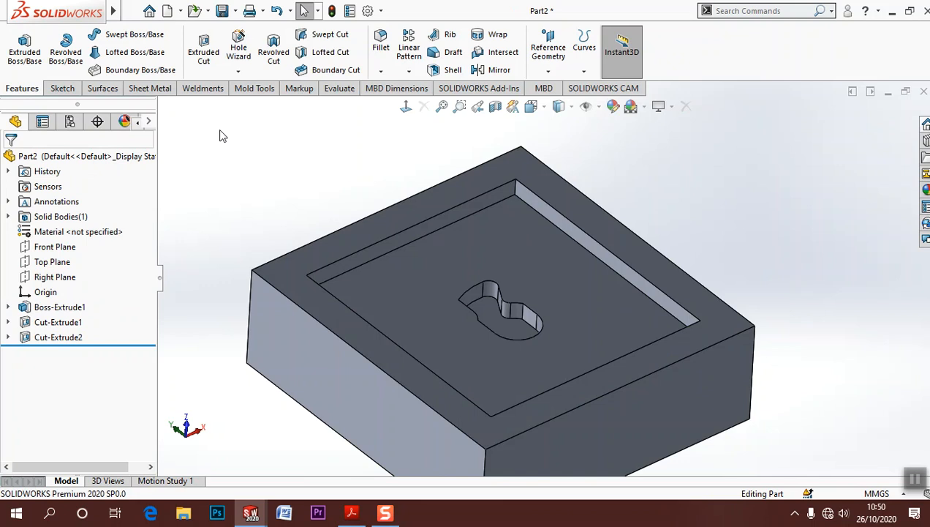
pyautogui.click(64, 338)
pyautogui.click(223, 166)
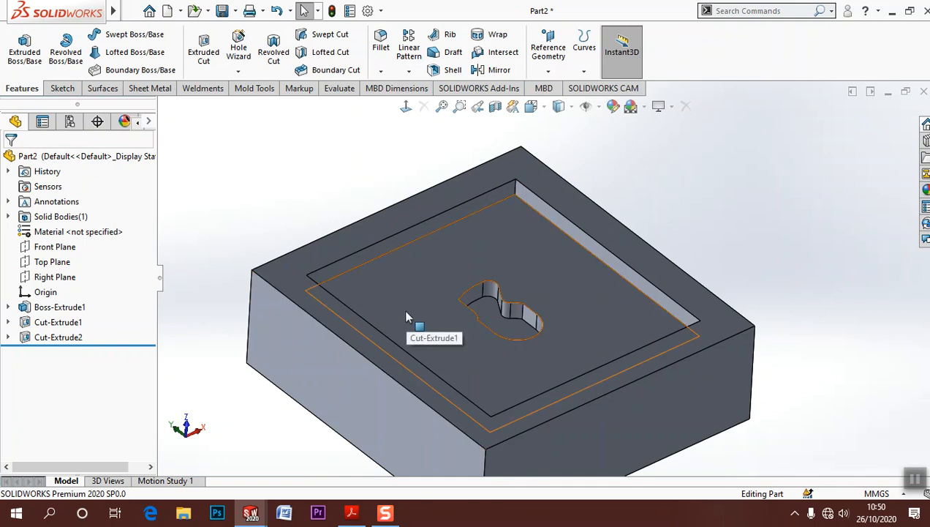
# Step: Start a sketch on the pocket floor and place two points, one at the upper left and one at the lower right of the profile cut
pyautogui.click(62, 88)
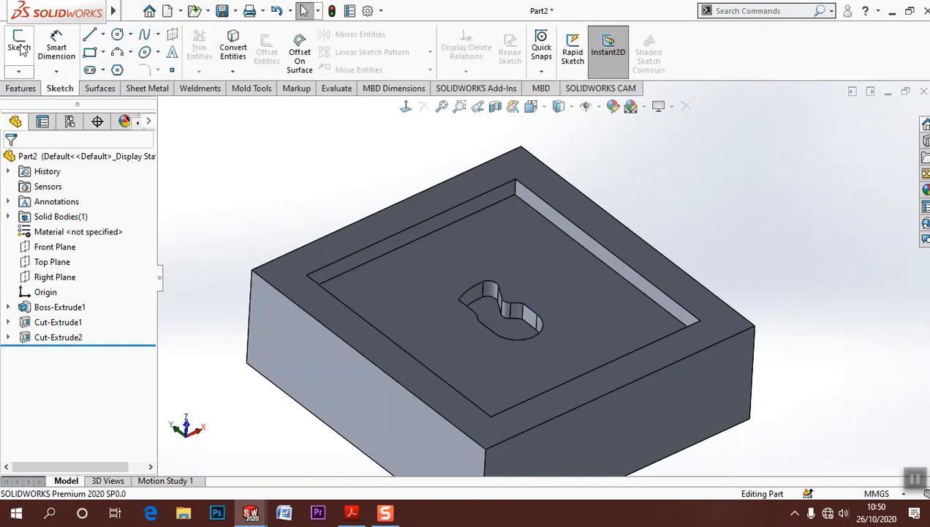
pyautogui.click(19, 44)
pyautogui.click(357, 248)
pyautogui.click(406, 107)
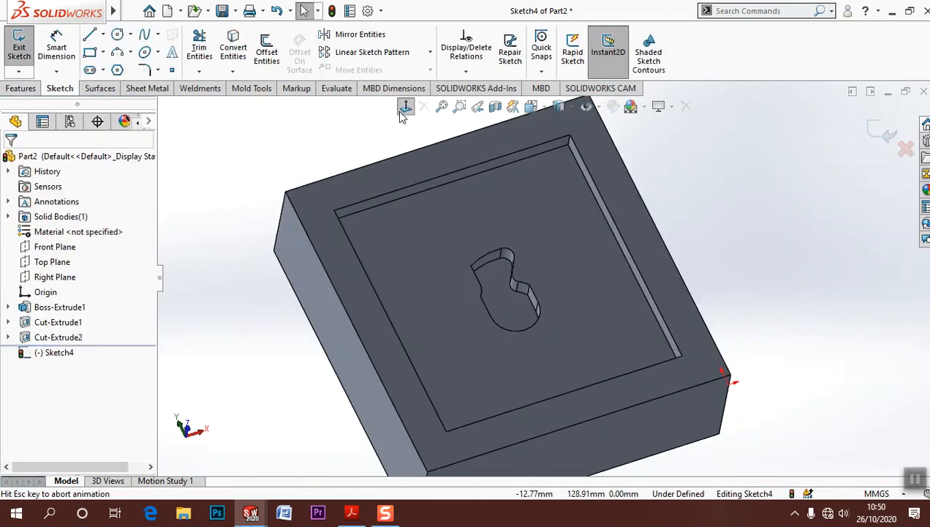
pyautogui.click(172, 70)
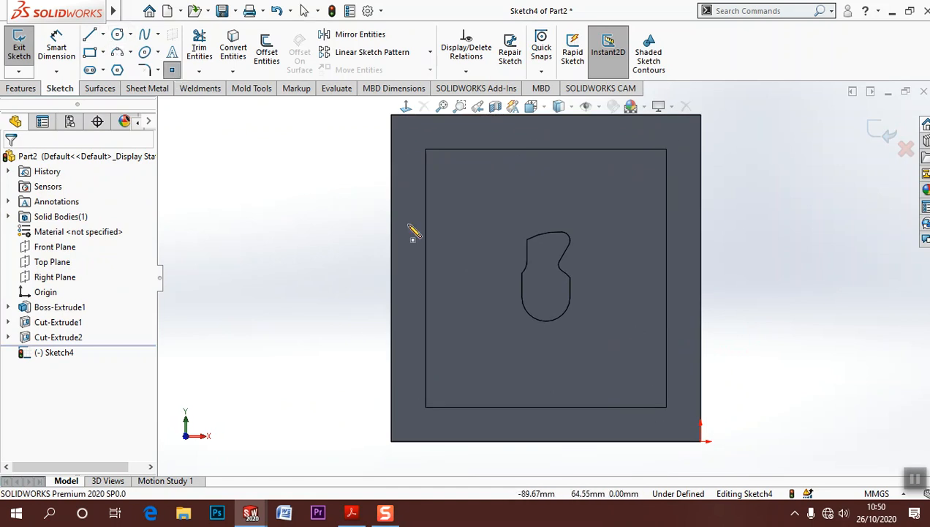
pyautogui.click(478, 222)
pyautogui.click(596, 358)
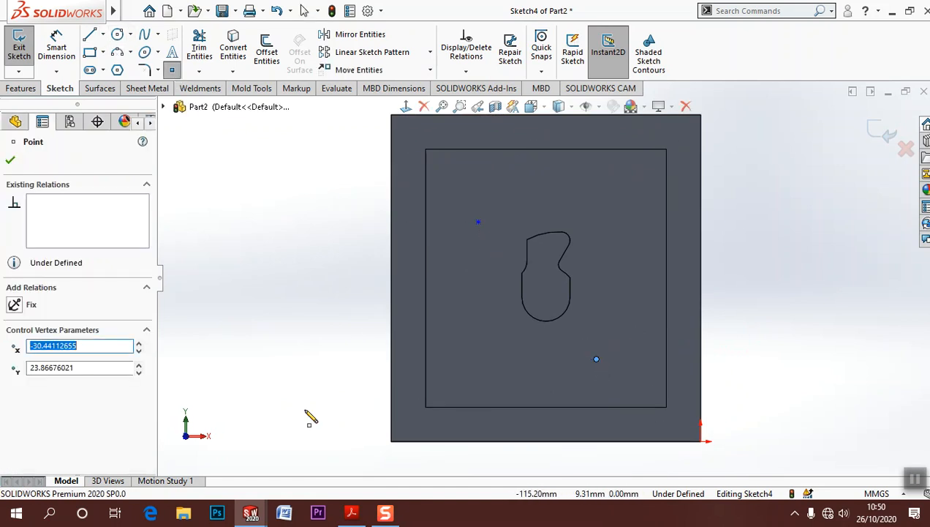
pyautogui.press('Escape')
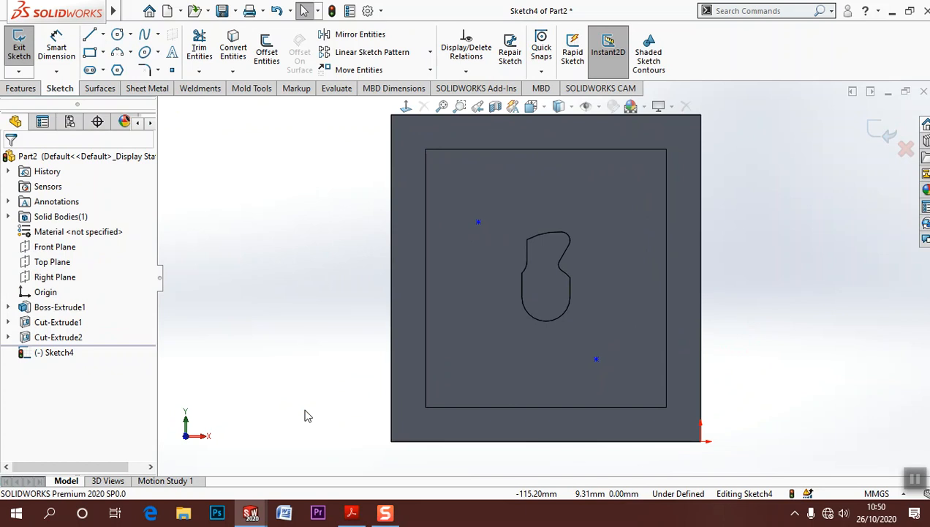
# Step: Dimension the lower-right point 20 mm vertically from the centre of the profile's bottom arc
pyautogui.click(59, 44)
pyautogui.click(549, 322)
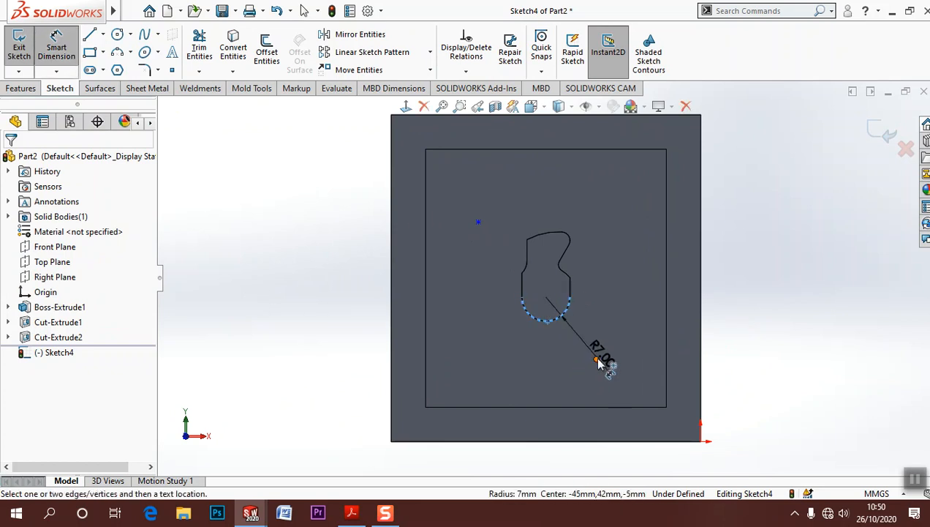
pyautogui.click(596, 359)
pyautogui.click(366, 340)
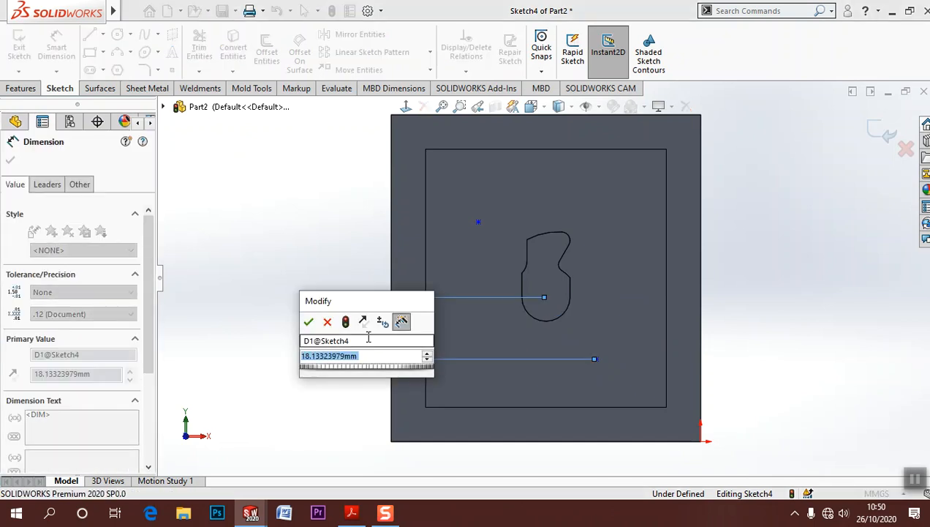
pyautogui.write('20')
pyautogui.press('Return')
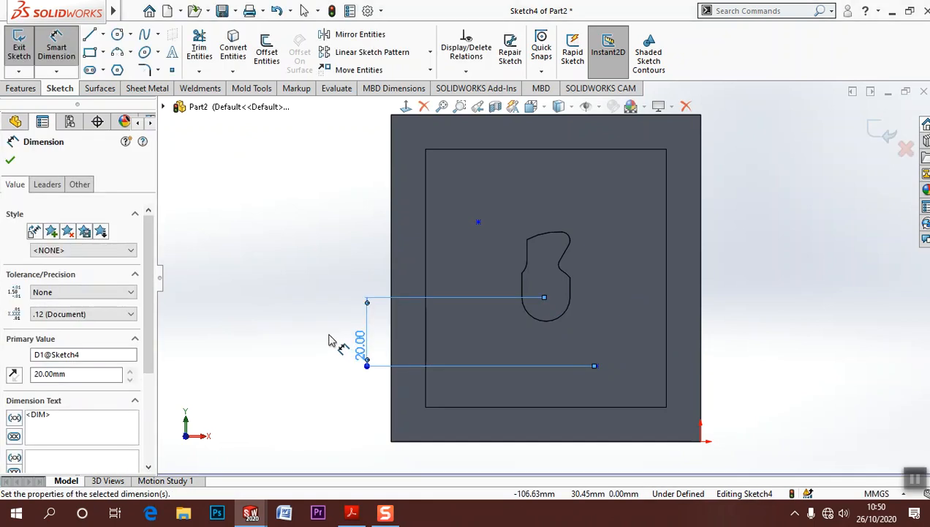
# Step: Dimension the lower-right point 20 mm horizontally from the centre of the profile's bottom arc
pyautogui.click(596, 366)
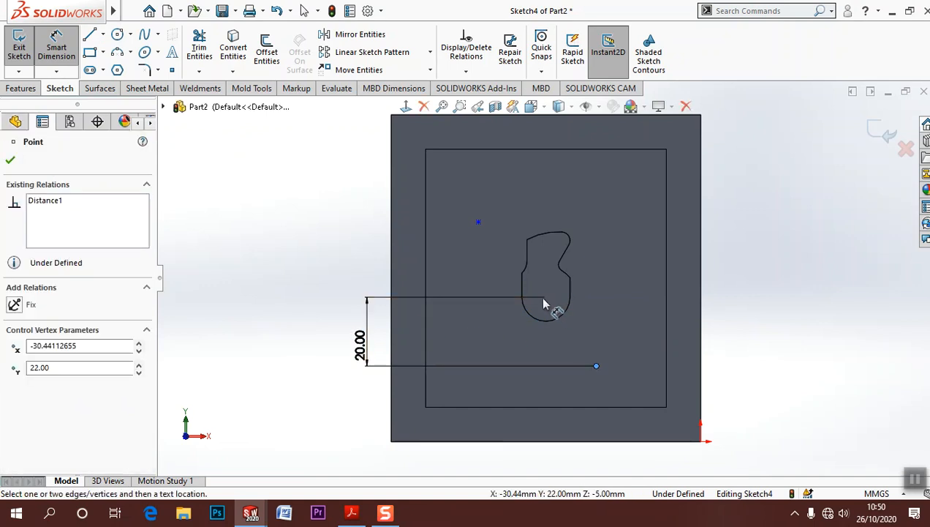
pyautogui.click(561, 320)
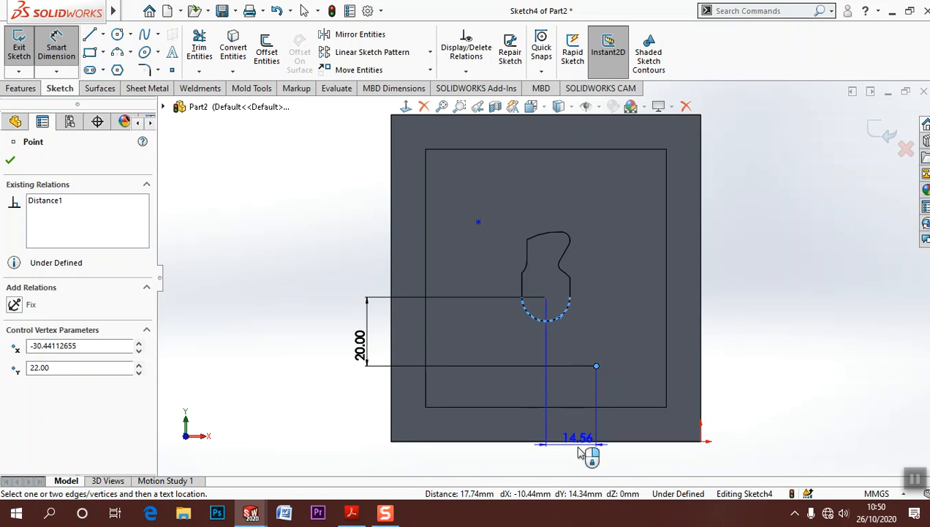
pyautogui.click(571, 459)
pyautogui.write('20')
pyautogui.press('Return')
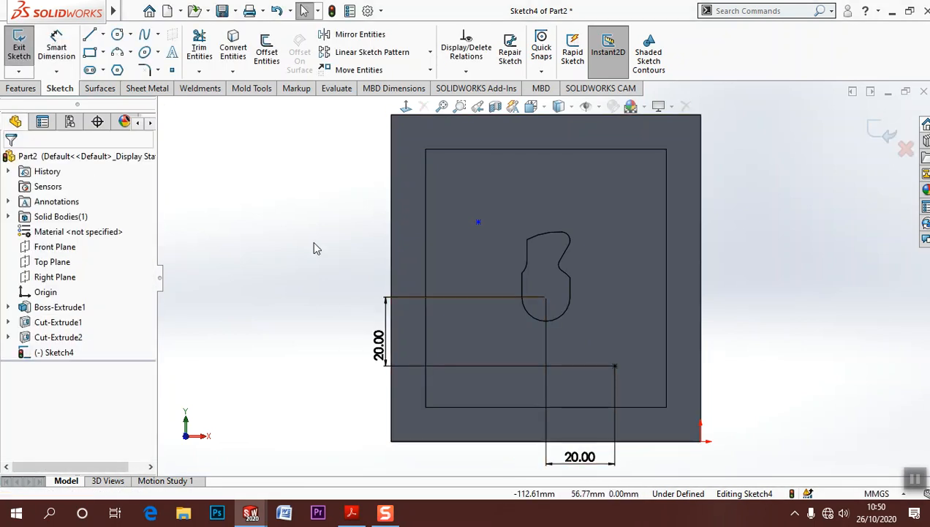
# Step: Dimension the upper-left point 20 mm vertically from the centre of the profile's bottom arc
pyautogui.click(57, 45)
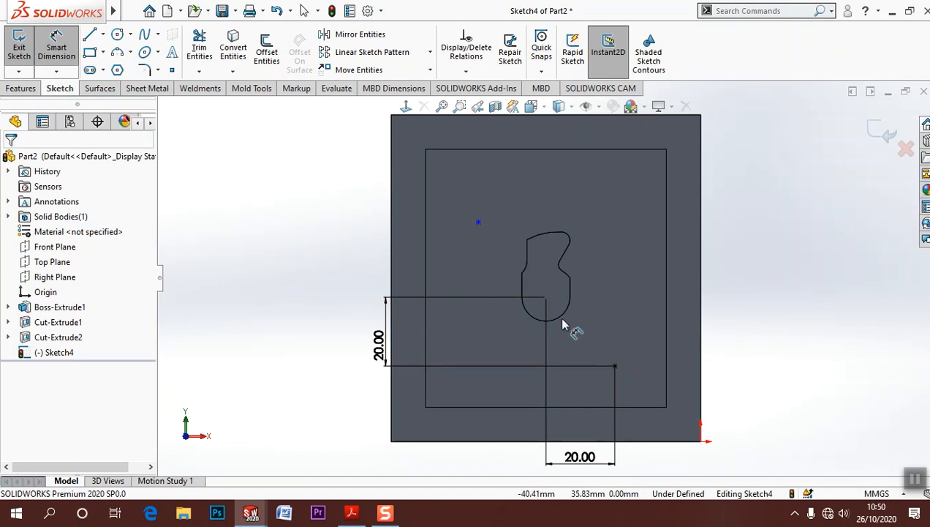
pyautogui.click(554, 312)
pyautogui.click(478, 222)
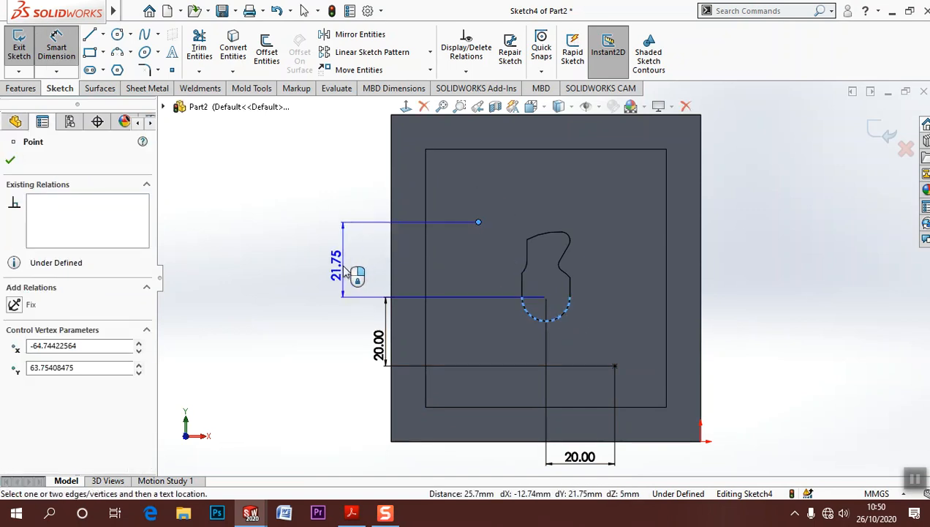
pyautogui.click(341, 265)
pyautogui.write('20')
pyautogui.press('Return')
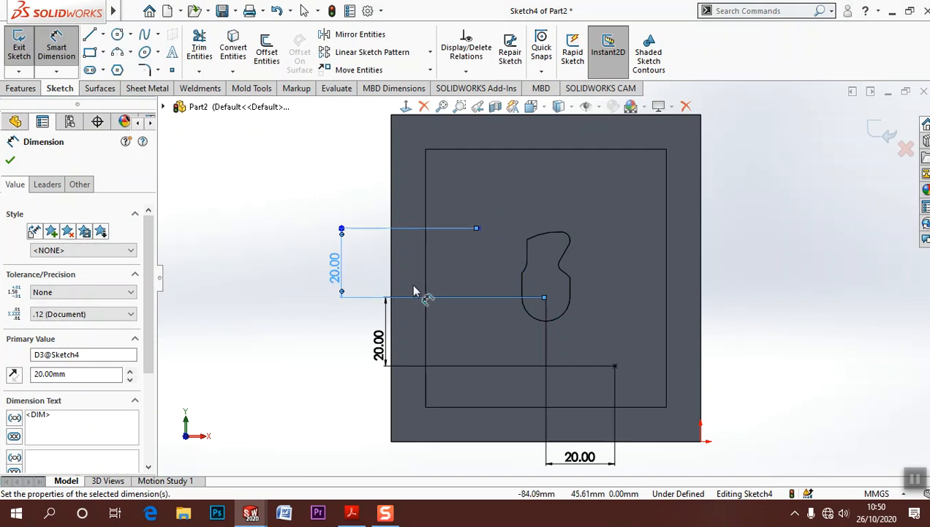
# Step: Dimension the upper-left point horizontally from the centre of the profile's bottom arc and finish the sketch
pyautogui.click(544, 320)
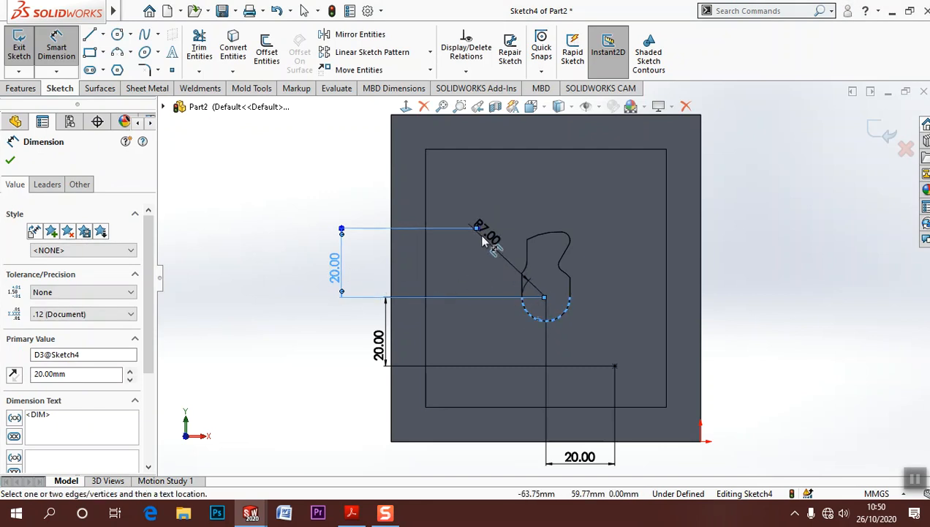
pyautogui.click(478, 228)
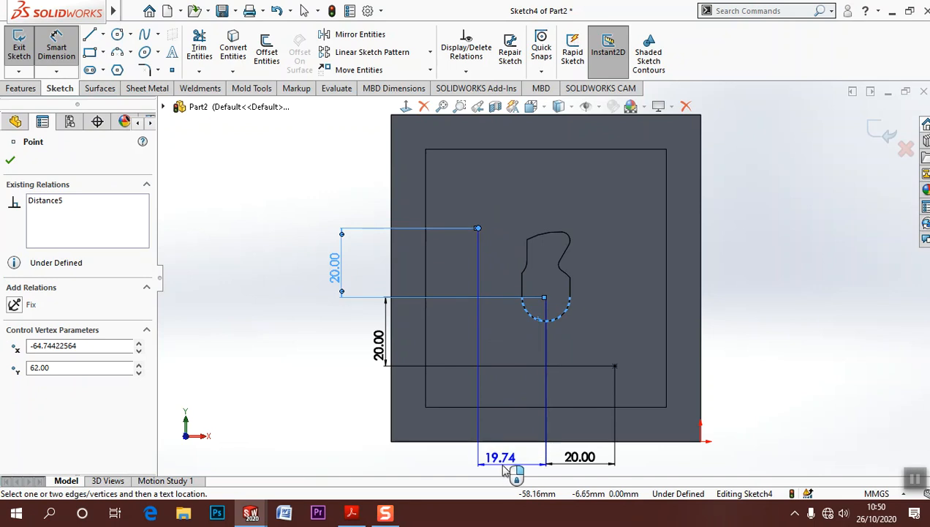
pyautogui.click(502, 472)
pyautogui.press('Return')
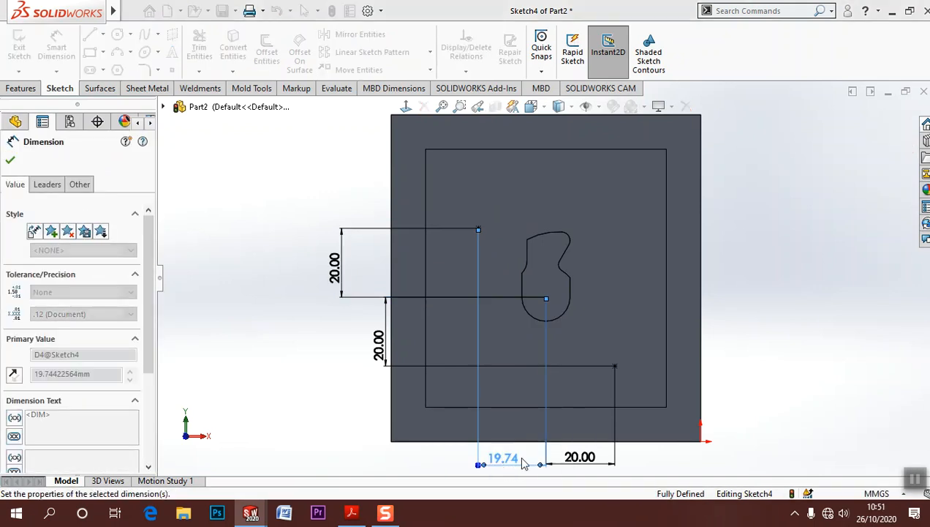
pyautogui.press('Escape')
pyautogui.click(883, 132)
# Step: Repeat Cut-Extrude2 at the points of Sketch4 with a Sketch Driven Pattern using the centroid as reference, and hide Sketch4
pyautogui.moveTo(762, 364)
pyautogui.mouseDown(button='middle')
pyautogui.moveTo(781, 222)
pyautogui.moveTo(778, 281)
pyautogui.moveTo(780, 256)
pyautogui.mouseUp(button='middle')
pyautogui.click(22, 88)
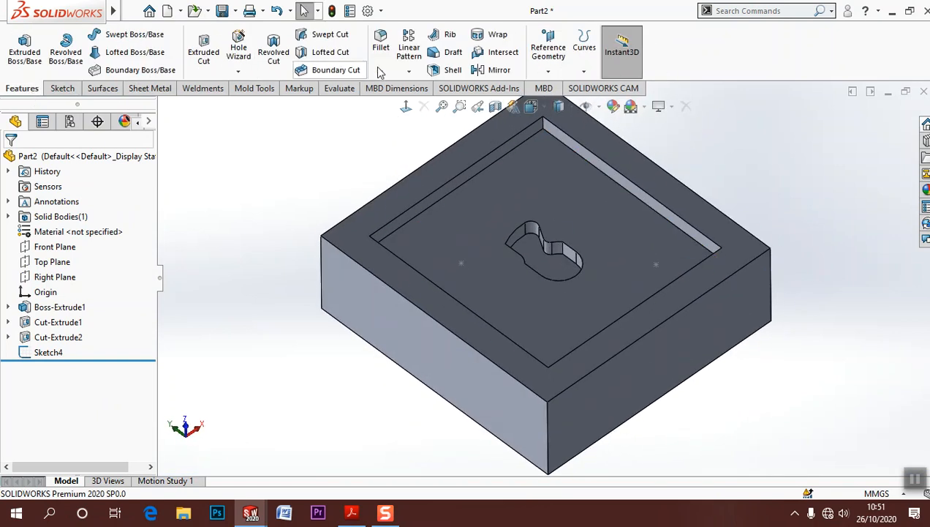
pyautogui.click(409, 71)
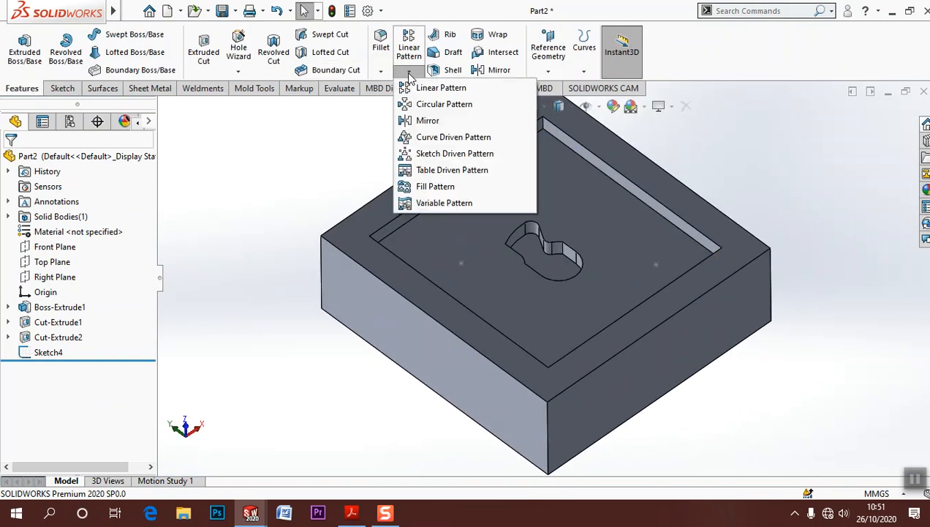
pyautogui.click(450, 154)
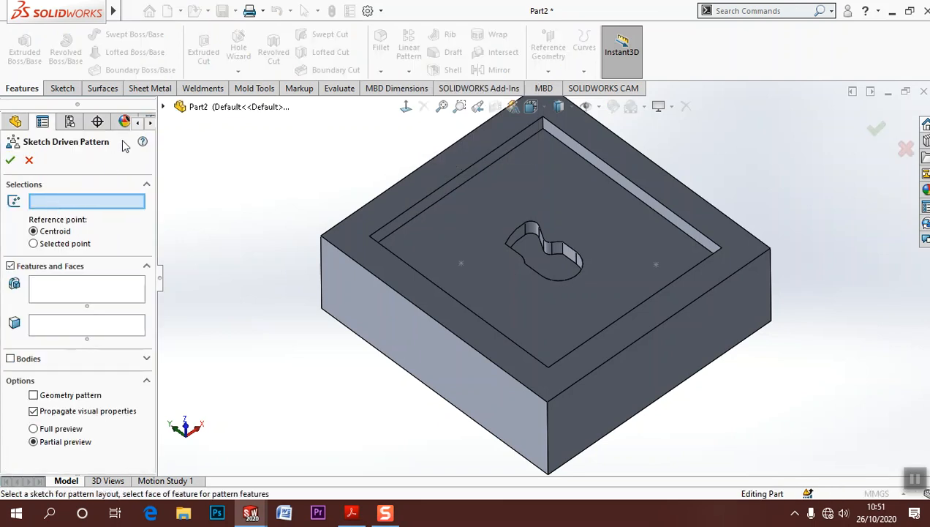
pyautogui.click(163, 107)
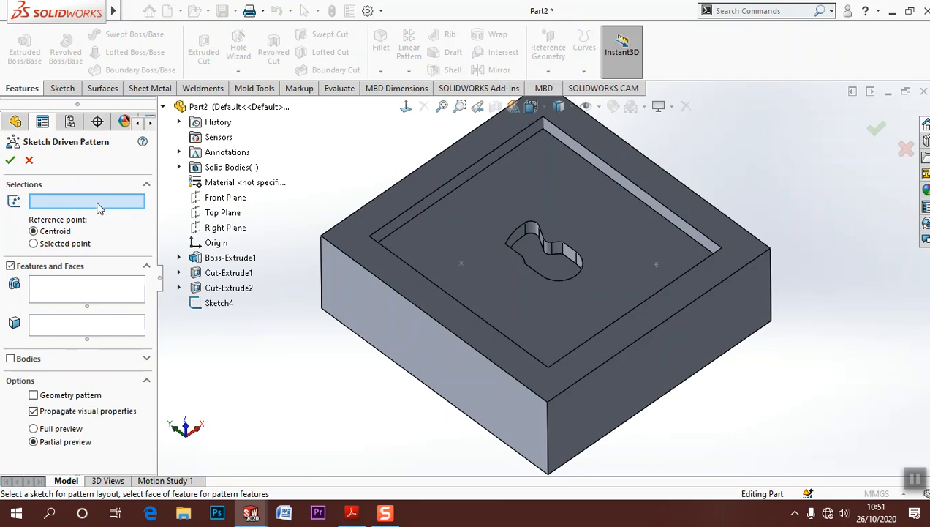
pyautogui.click(212, 303)
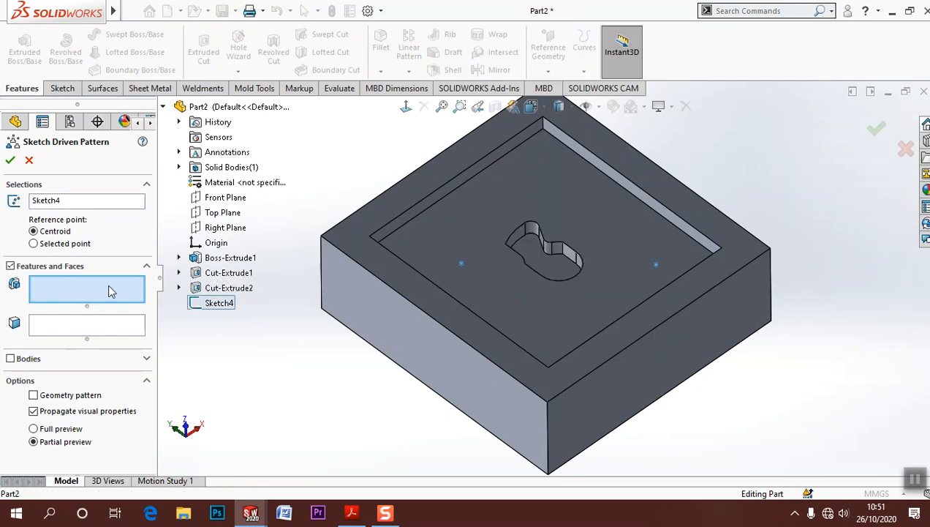
pyautogui.click(221, 288)
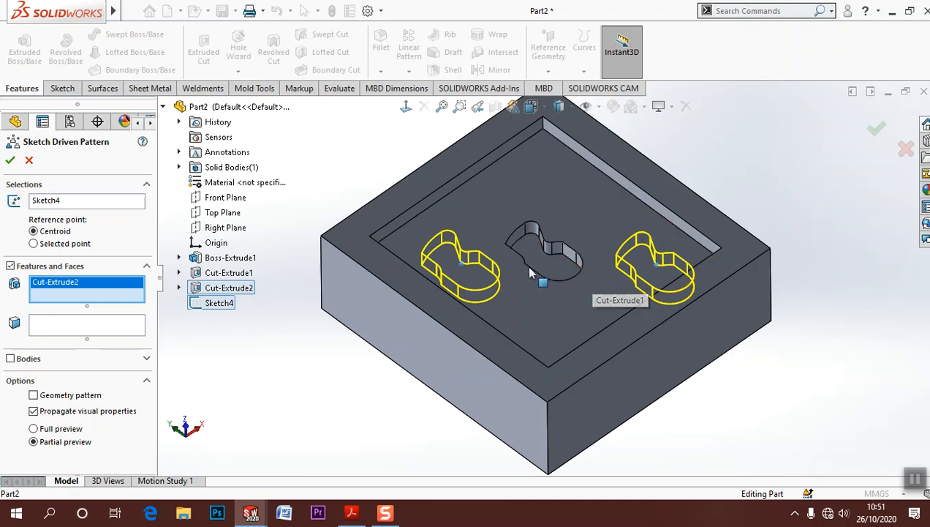
pyautogui.click(10, 161)
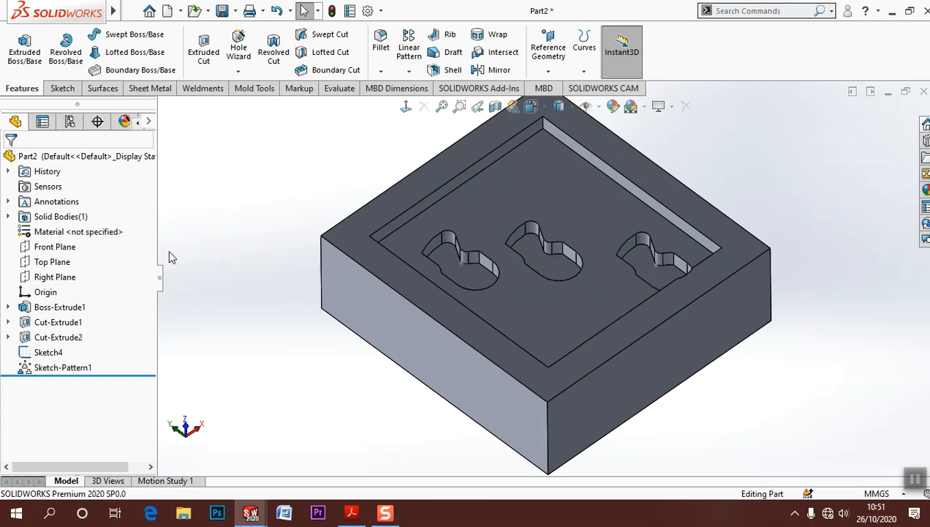
pyautogui.click(73, 352)
pyautogui.click(220, 290)
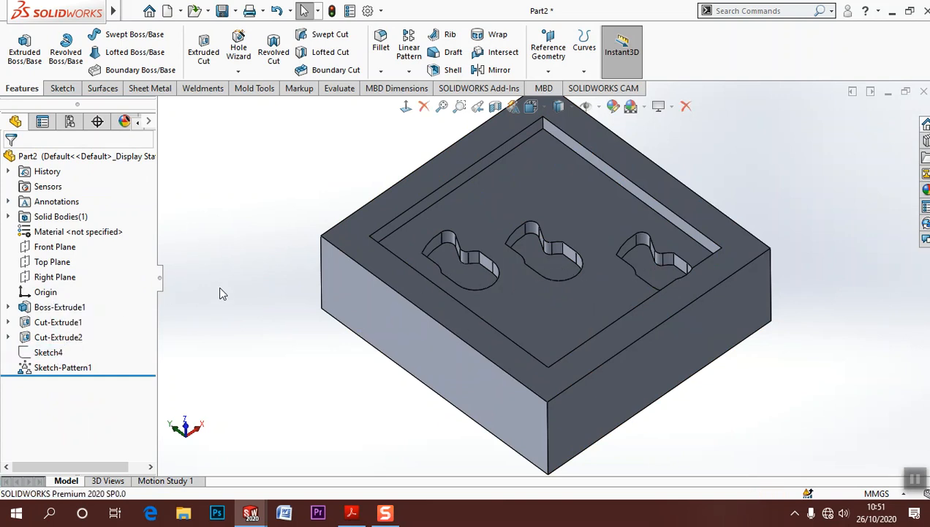
# Step: For an extruded cut, sketch two circles about 7 mm in diameter near the recessed floor's upper-right and lower-left corners
pyautogui.moveTo(231, 290); pyautogui.dragTo(256, 313, button='middle')
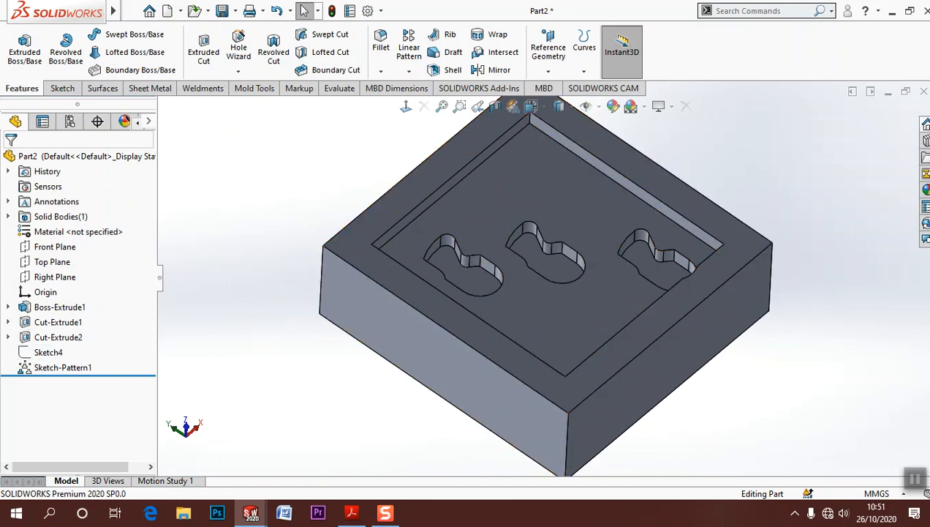
pyautogui.click(204, 57)
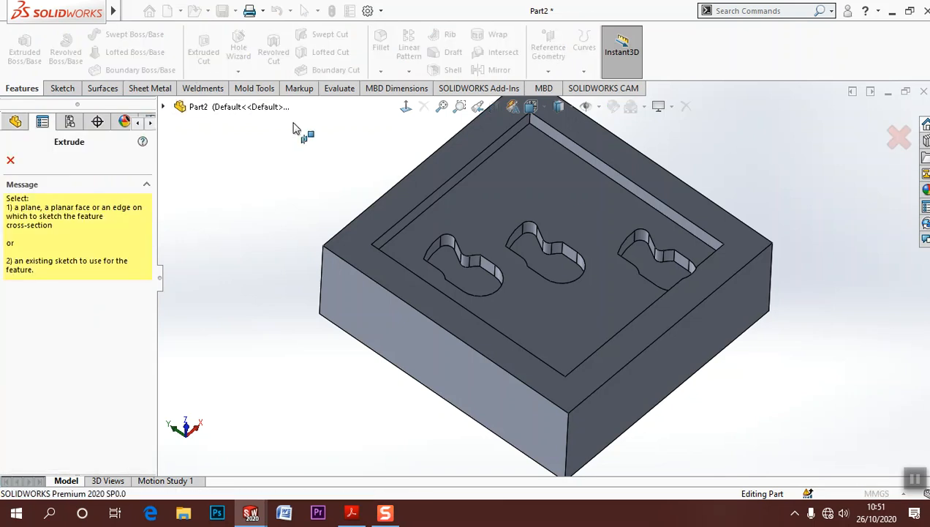
pyautogui.click(516, 189)
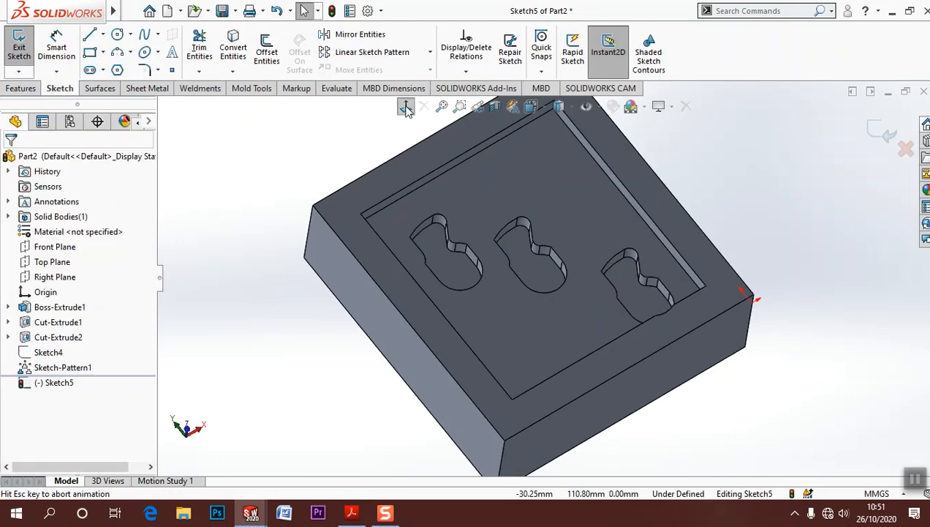
pyautogui.click(117, 35)
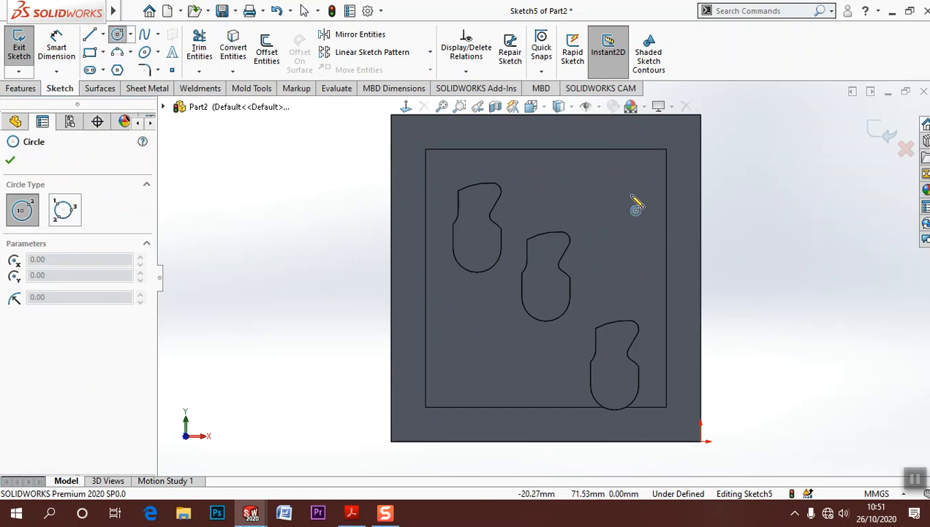
pyautogui.click(622, 192)
pyautogui.click(623, 204)
pyautogui.click(466, 373)
pyautogui.click(471, 386)
pyautogui.press('Escape')
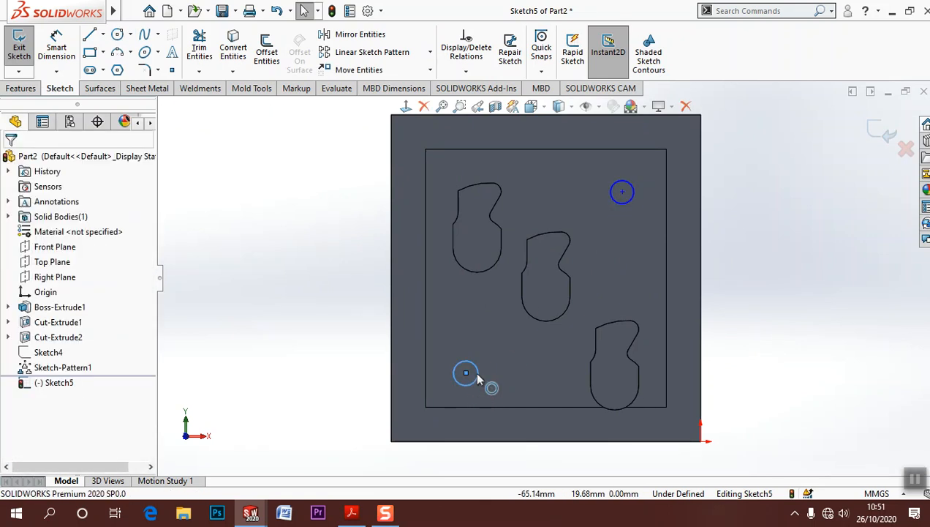
# Step: Dimension the lower-left circle's centre 25 mm horizontally from the centre of the middle profile's bottom arc
pyautogui.click(57, 46)
pyautogui.click(466, 373)
pyautogui.click(547, 319)
pyautogui.click(502, 471)
pyautogui.write('25')
pyautogui.press('Return')
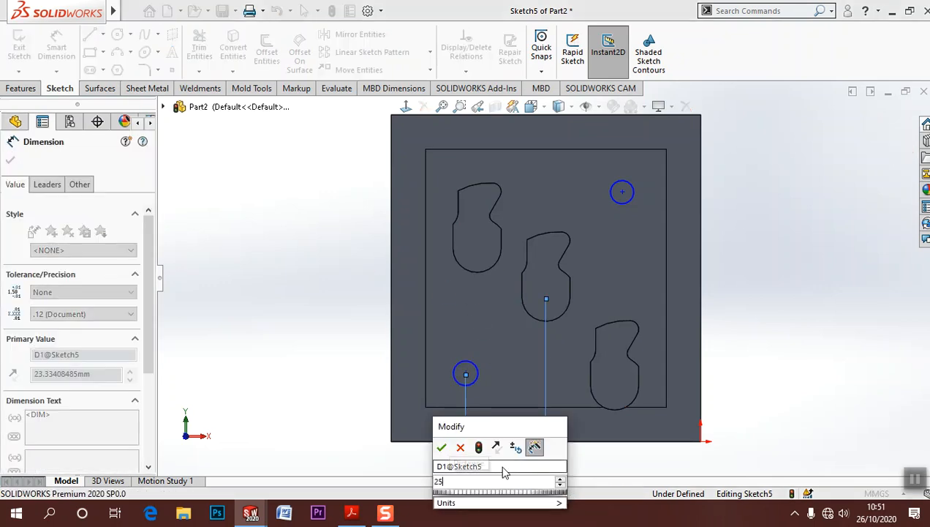
# Step: Dimension the lower-left circle's centre 22 mm vertically from the centre of the middle profile's bottom arc
pyautogui.click(547, 322)
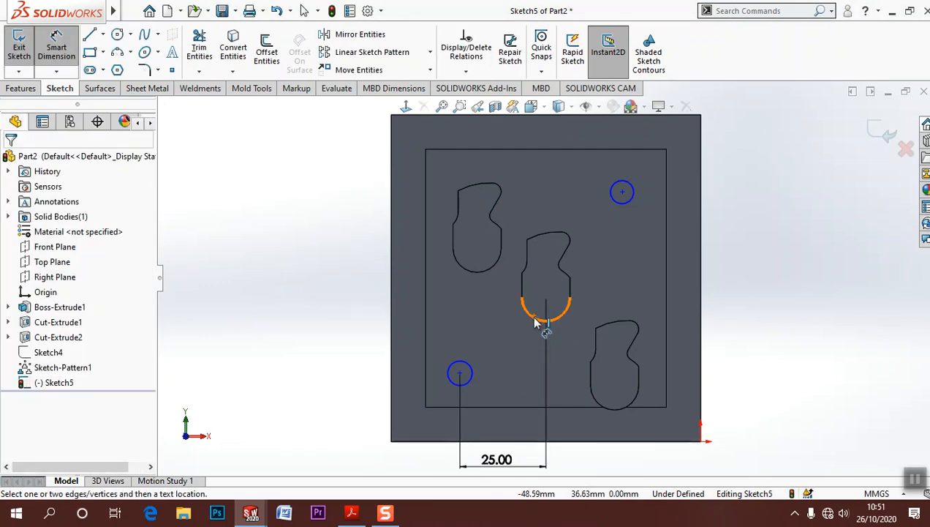
pyautogui.click(460, 373)
pyautogui.click(355, 347)
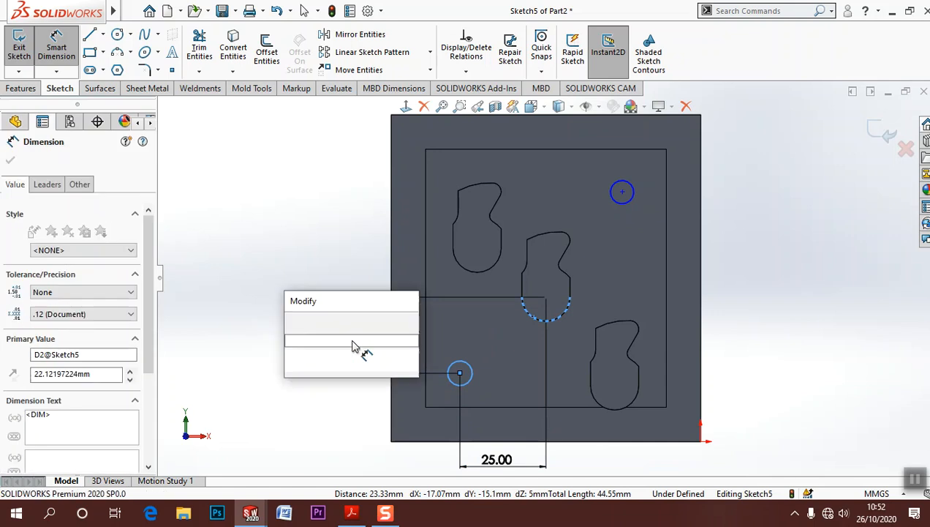
pyautogui.write('22')
pyautogui.press('Return')
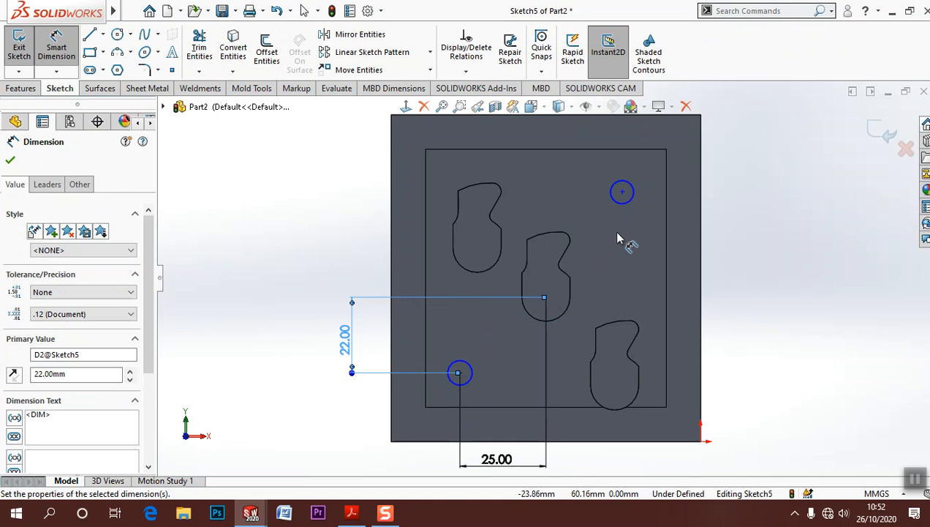
# Step: Dimension the upper-right circle's centre 33 mm vertically from the centre of the middle profile's bottom arc
pyautogui.click(629, 202)
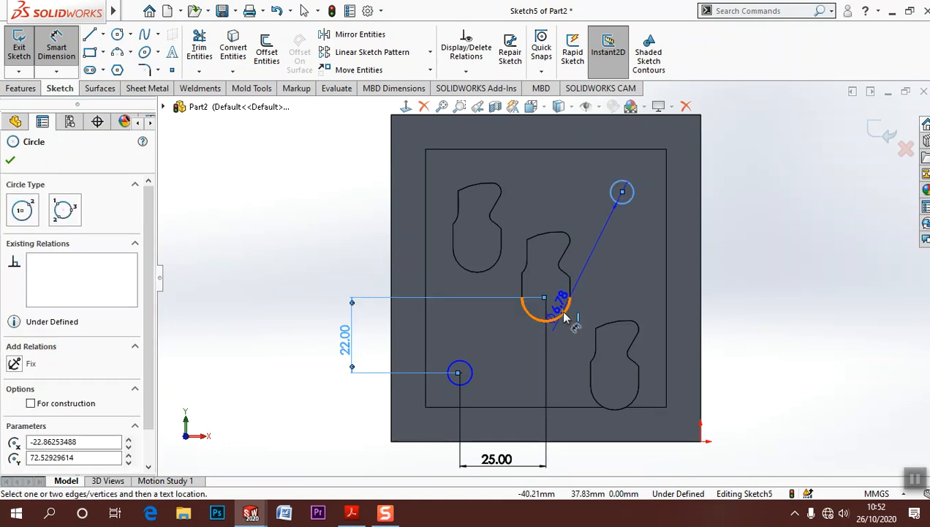
pyautogui.click(561, 314)
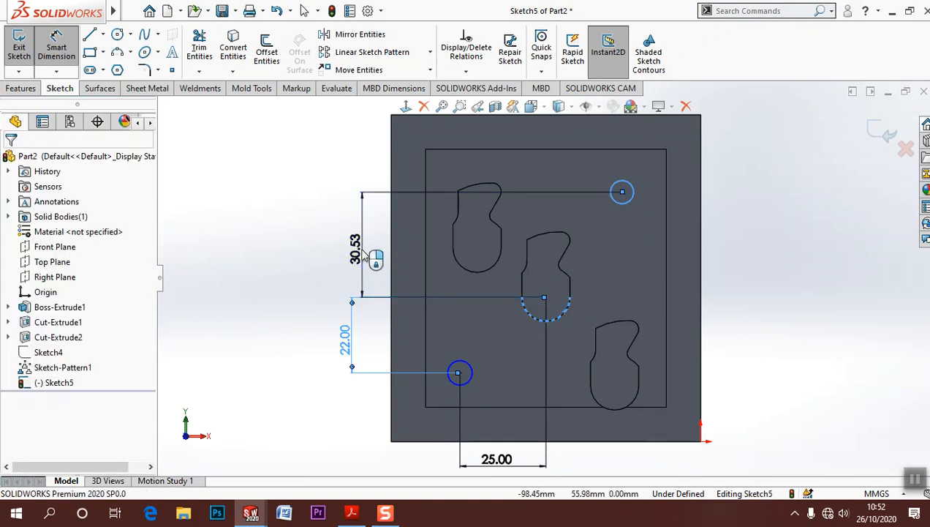
pyautogui.click(362, 256)
pyautogui.write('33')
pyautogui.press('Return')
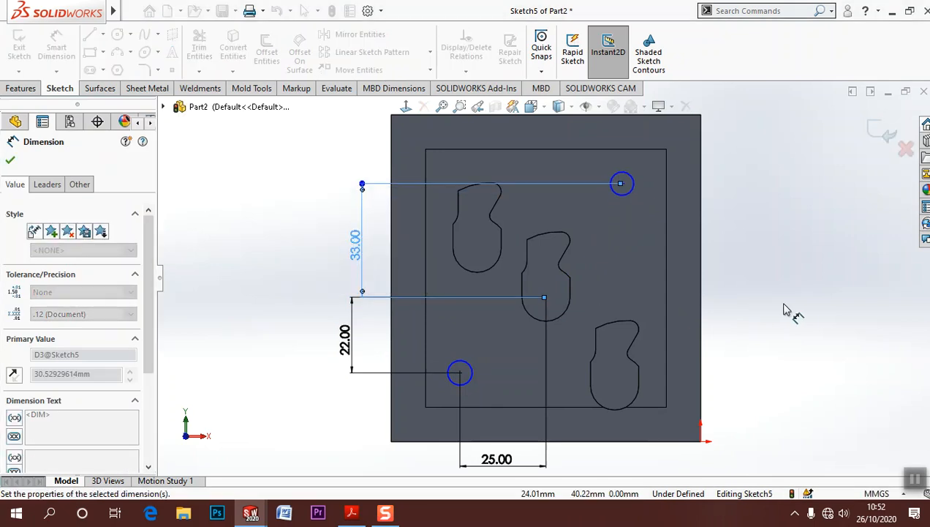
pyautogui.click(803, 314)
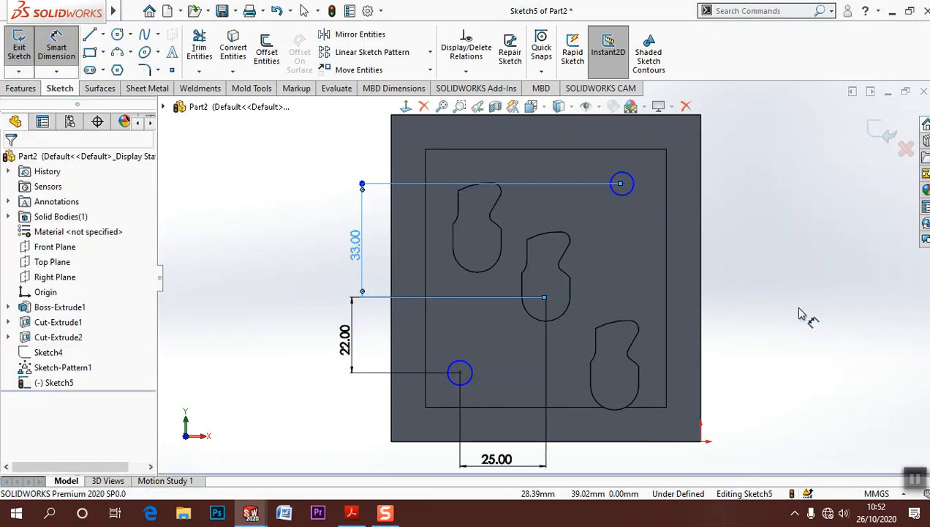
# Step: Dimension the upper-right circle's centre 25 mm horizontally from the centre of the middle profile's bottom arc
pyautogui.click(566, 307)
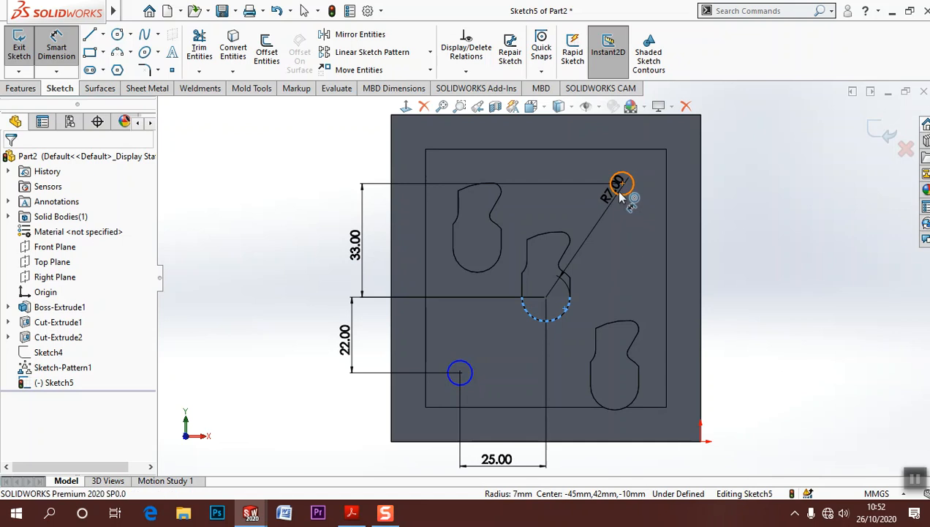
pyautogui.click(618, 193)
pyautogui.click(591, 143)
pyautogui.write('25')
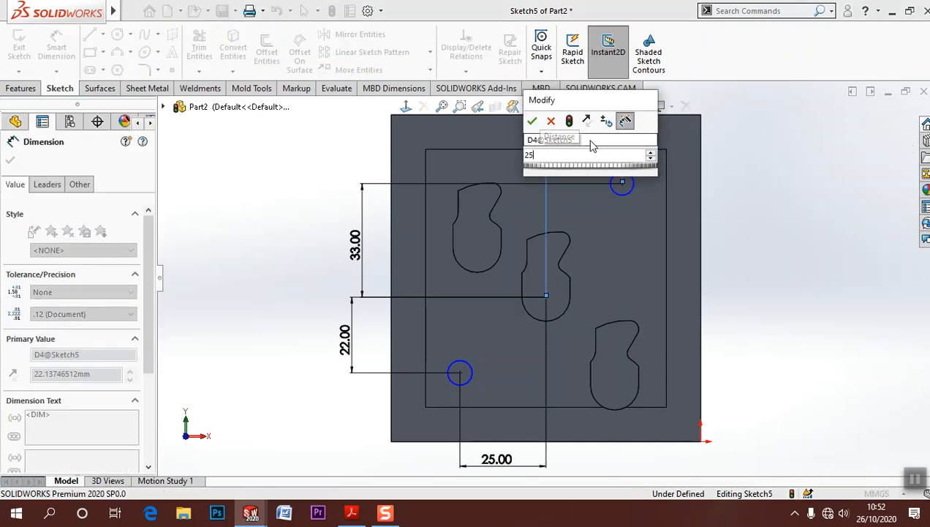
pyautogui.press('Return')
# Step: Dimension the lower-left circle with a diameter of 10 mm
pyautogui.click(472, 387)
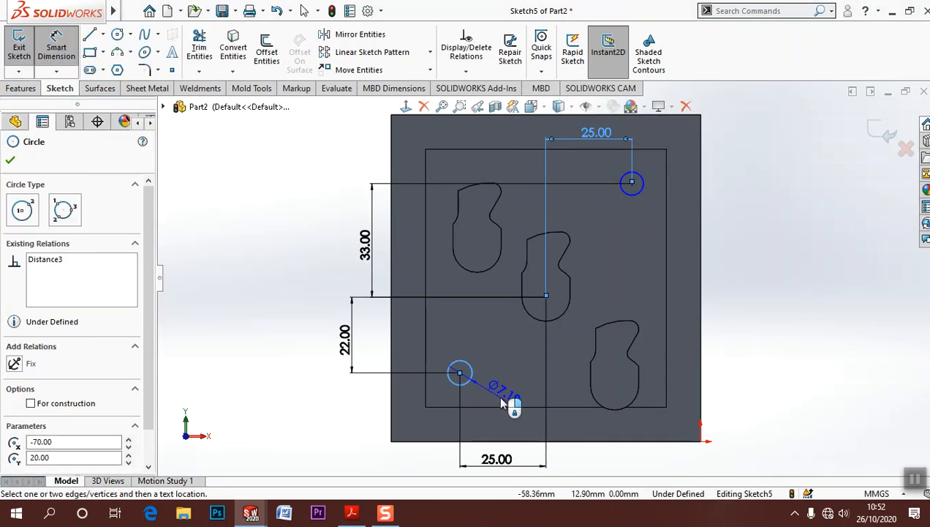
pyautogui.click(503, 395)
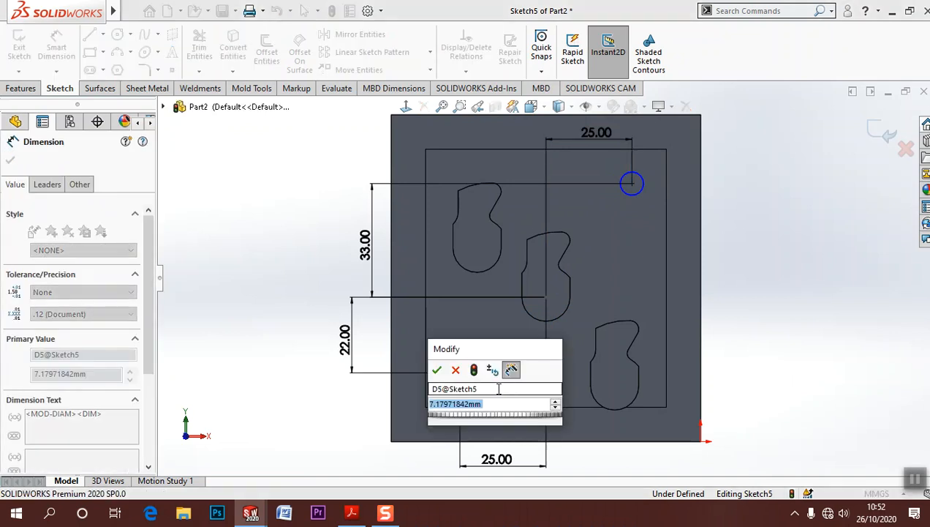
pyautogui.press('Return')
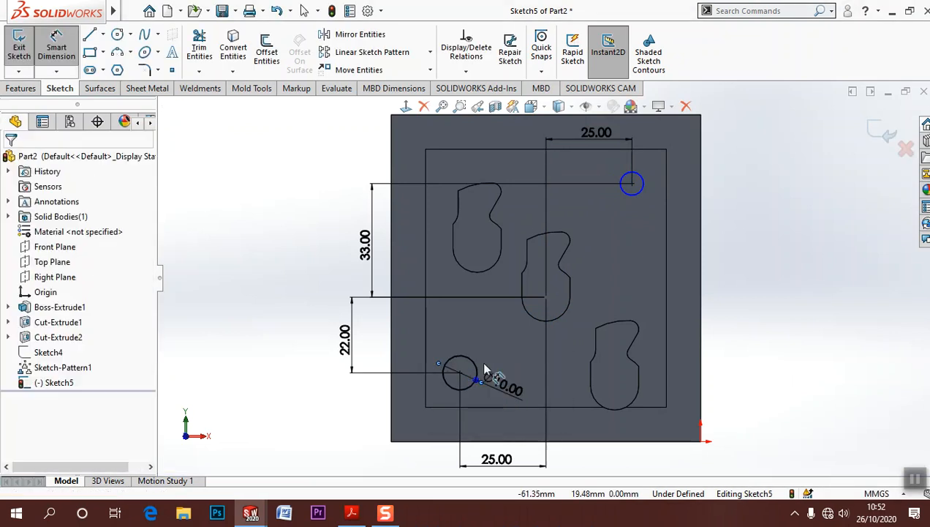
# Step: Make the upper-right circle equal in size to the lower-left circle
pyautogui.click(470, 361)
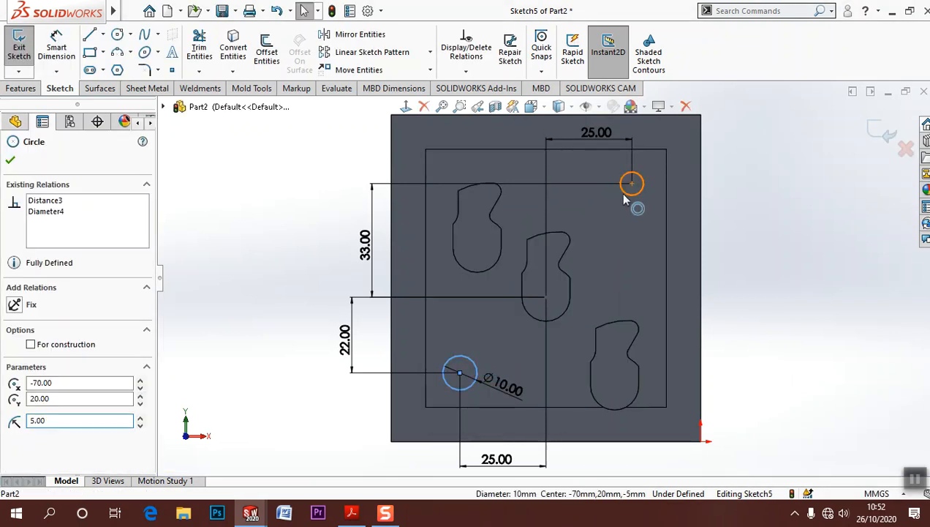
pyautogui.keyDown('ctrl'); pyautogui.click(627, 192); pyautogui.keyUp('ctrl')
pyautogui.click(19, 376)
pyautogui.click(750, 312)
pyautogui.press('f')
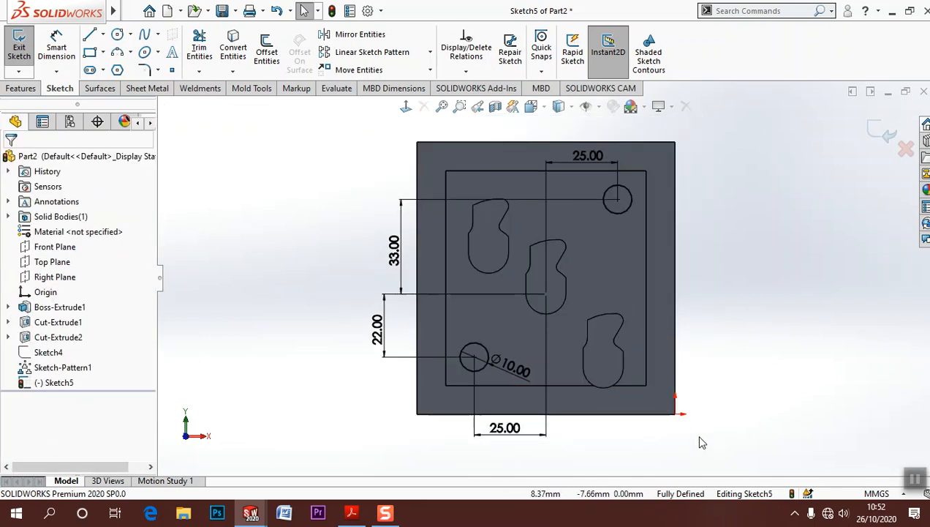
# Step: Finish the sketch and cut both circles through the block with the Through All end condition
pyautogui.click(887, 135)
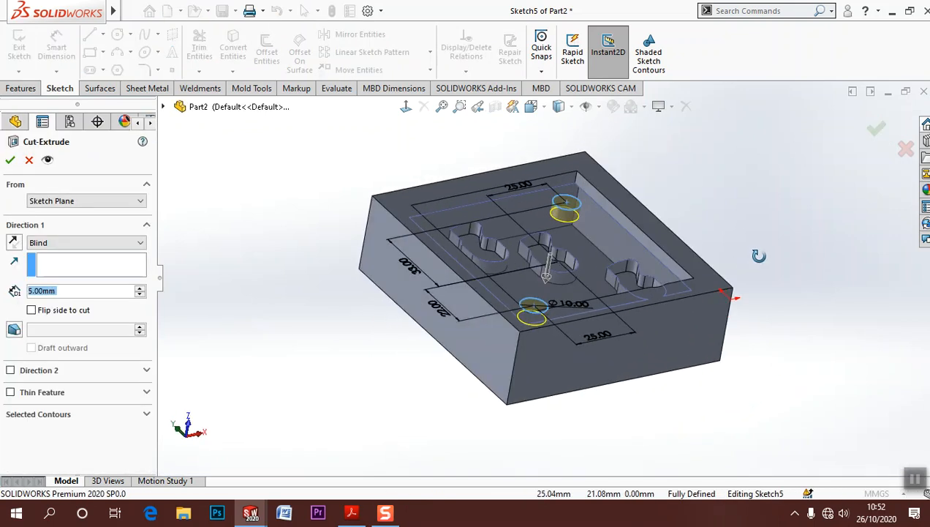
pyautogui.click(93, 243)
pyautogui.click(84, 262)
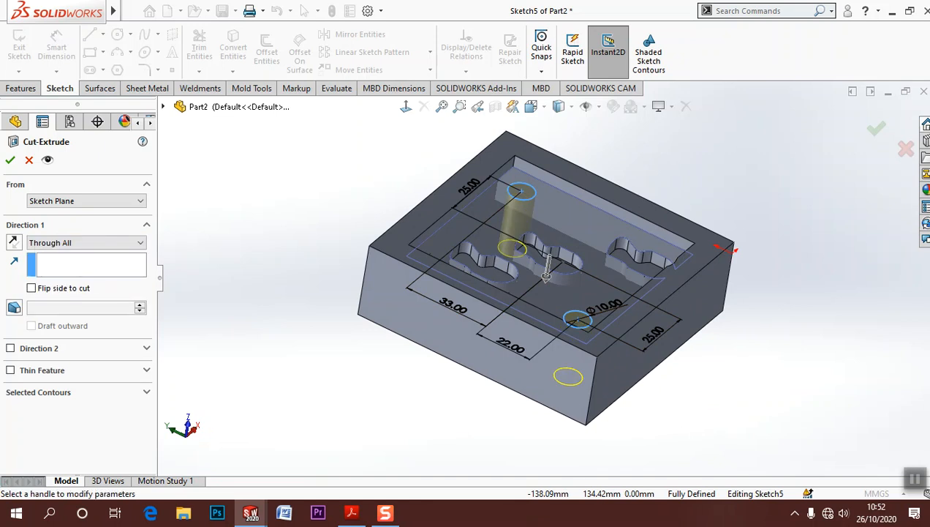
pyautogui.click(11, 159)
pyautogui.moveTo(395, 330); pyautogui.dragTo(445, 438, button='middle')
pyautogui.click(402, 395)
pyautogui.scroll(3, 648, 312)
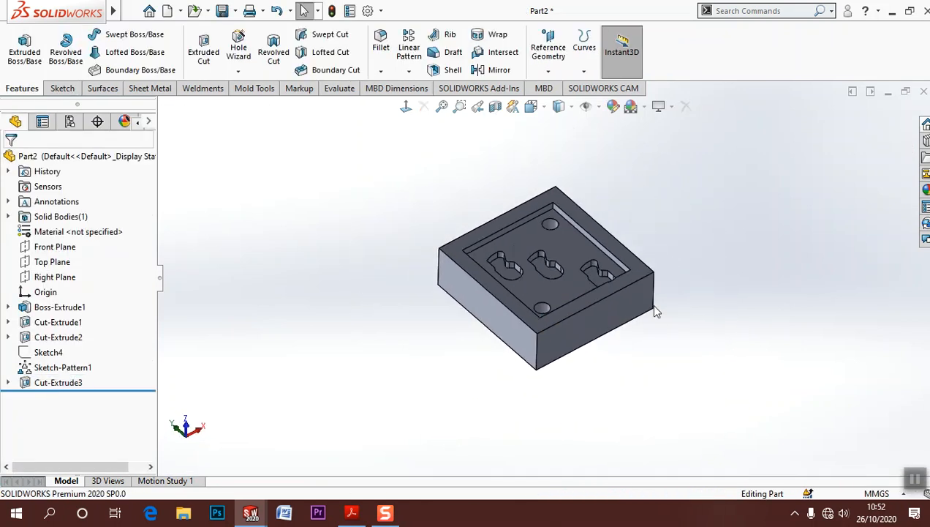
pyautogui.scroll(-3, 649, 293)
pyautogui.moveTo(642, 246); pyautogui.dragTo(582, 264, button='middle')
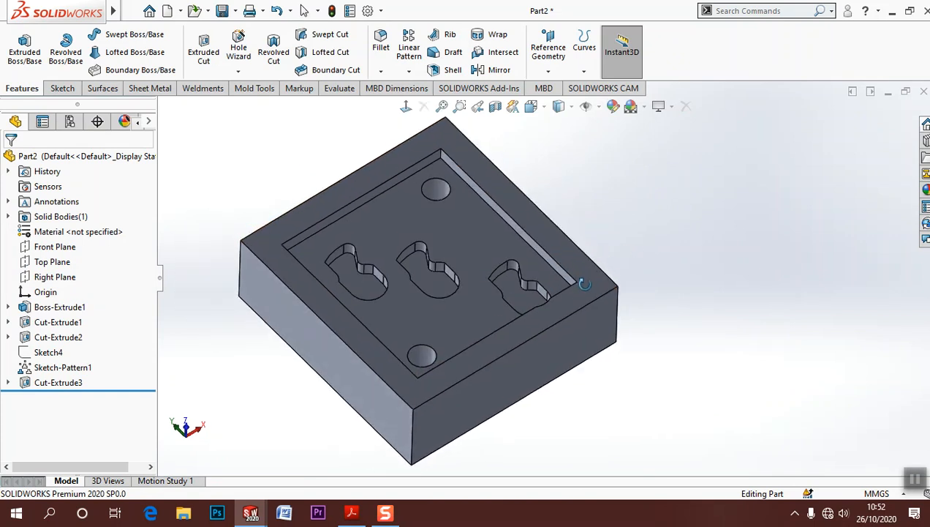
pyautogui.moveTo(716, 286); pyautogui.dragTo(706, 381, button='middle')
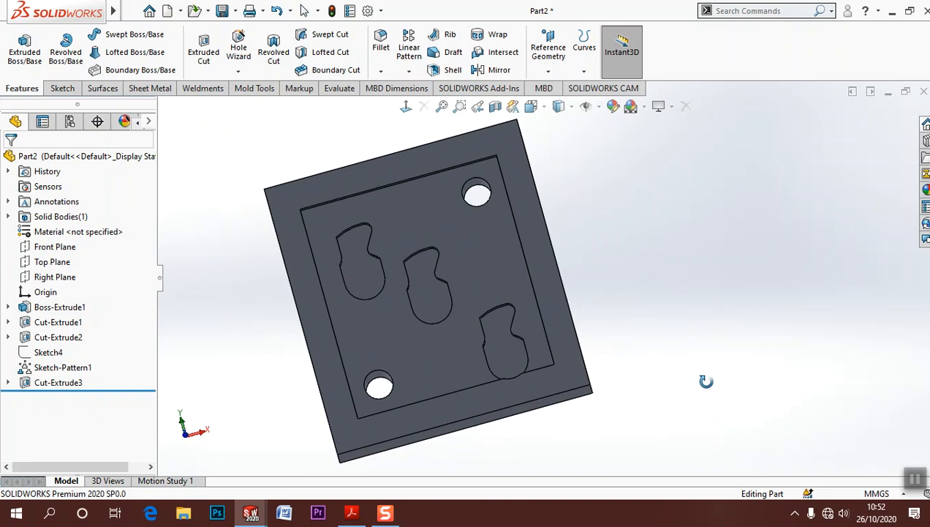
# Step: Edit the sketch-driven pattern to use a selected reference point, picking the middle profile's bottom arc edge
pyautogui.click(79, 368)
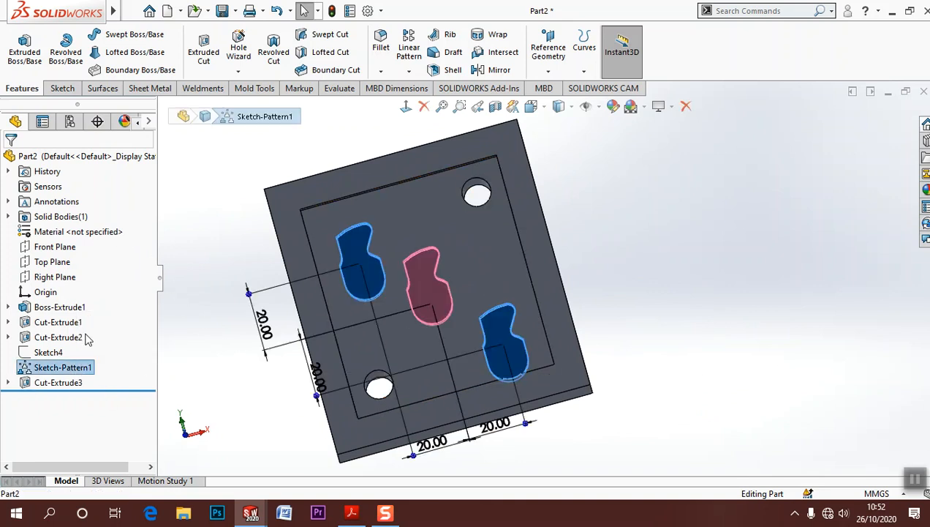
pyautogui.rightClick(82, 371)
pyautogui.click(96, 189)
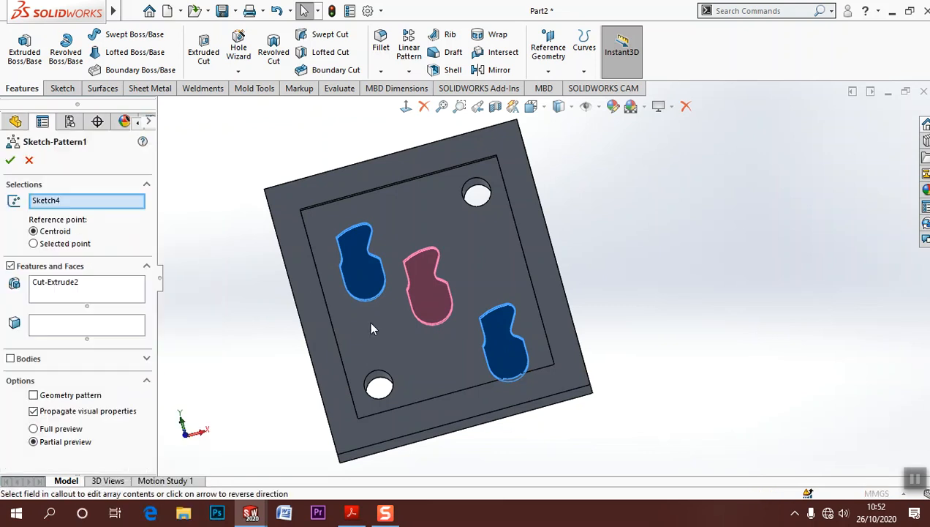
pyautogui.click(34, 244)
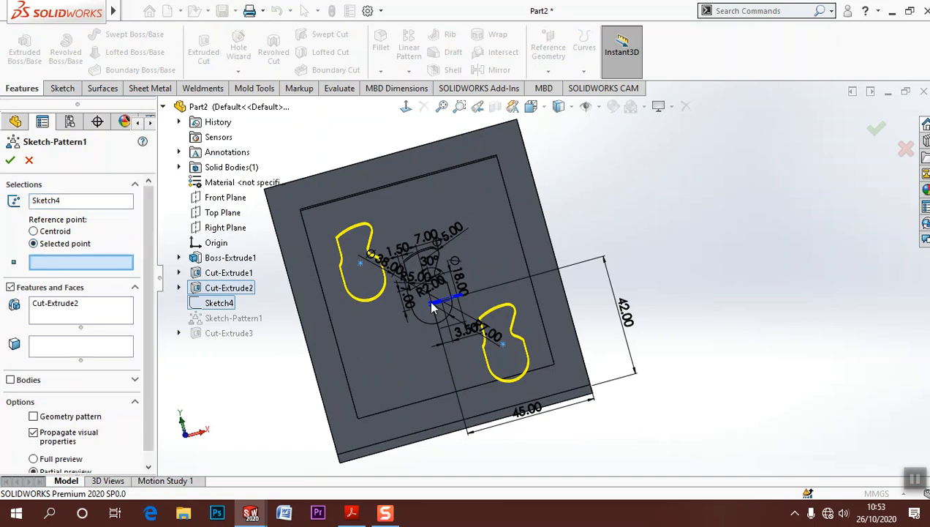
pyautogui.moveTo(443, 352); pyautogui.dragTo(439, 287, button='middle')
pyautogui.scroll(-4, 439, 287)
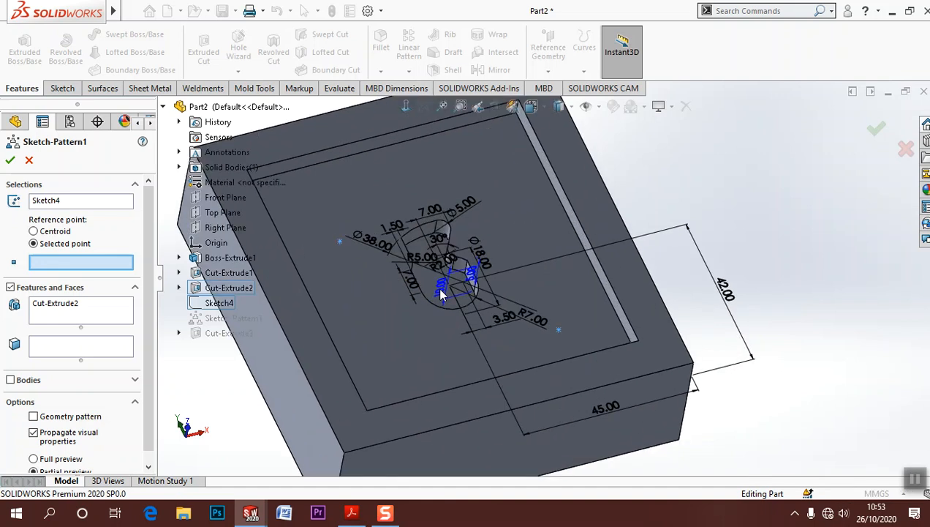
pyautogui.click(462, 320)
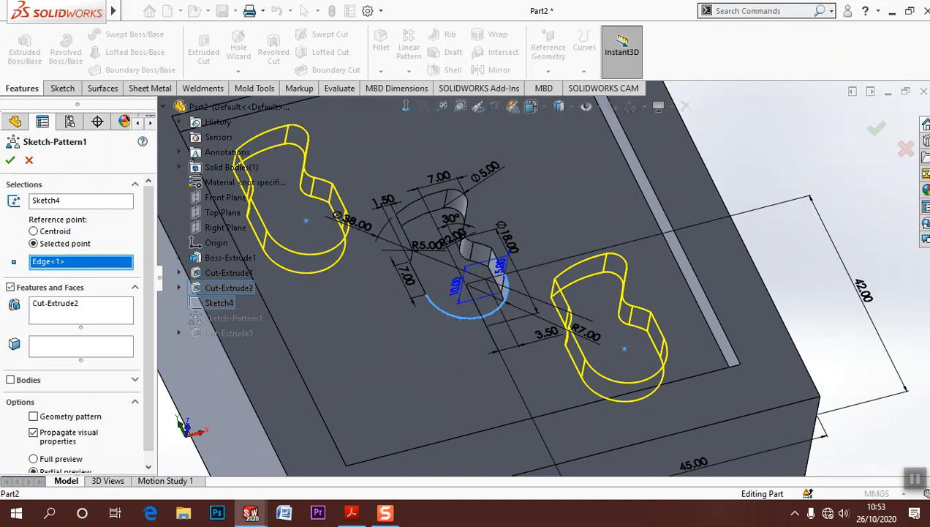
pyautogui.click(10, 161)
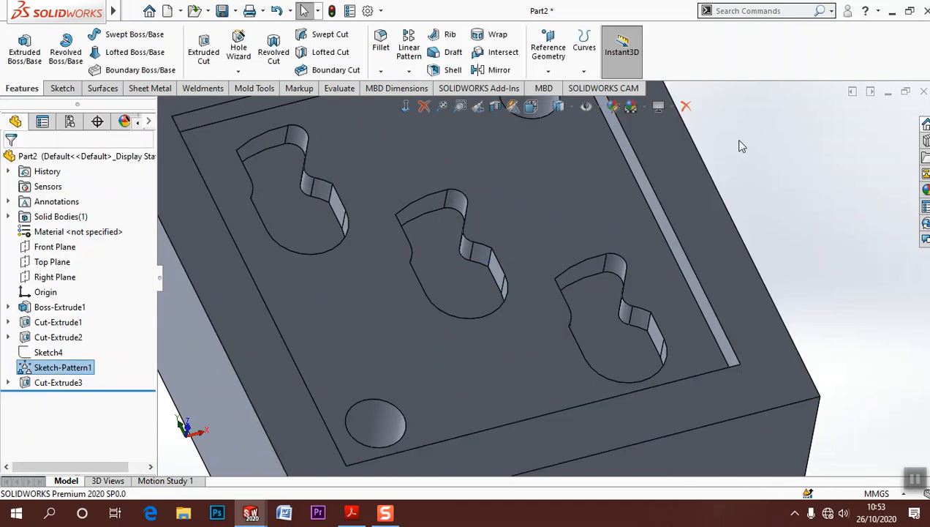
pyautogui.moveTo(738, 203); pyautogui.dragTo(643, 330, button='middle')
pyautogui.scroll(-2, 711, 313)
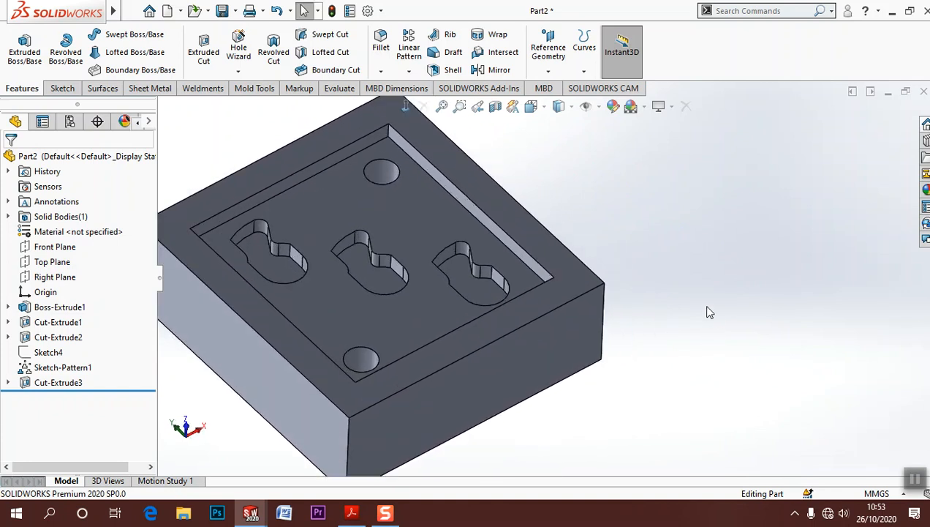
pyautogui.scroll(-2, 708, 312)
pyautogui.scroll(3, 677, 352)
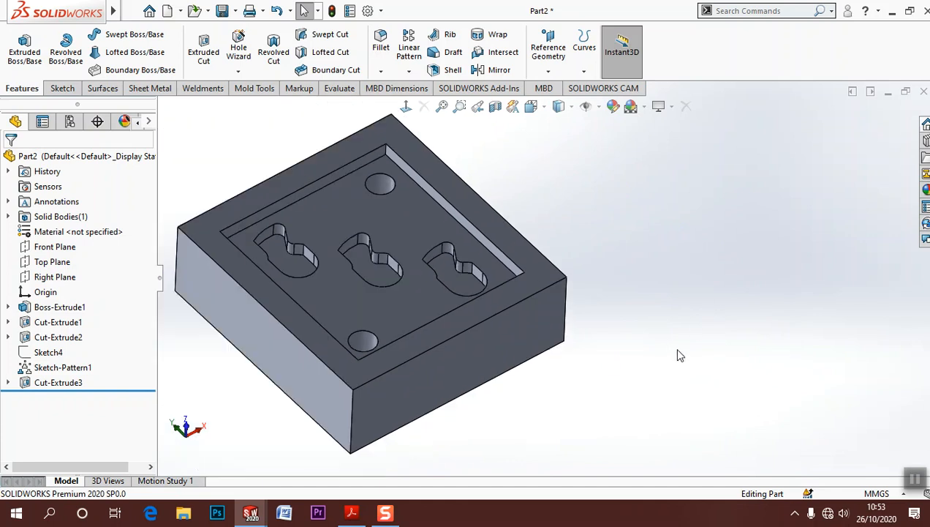
pyautogui.moveTo(689, 354); pyautogui.dragTo(722, 331, button='middle')
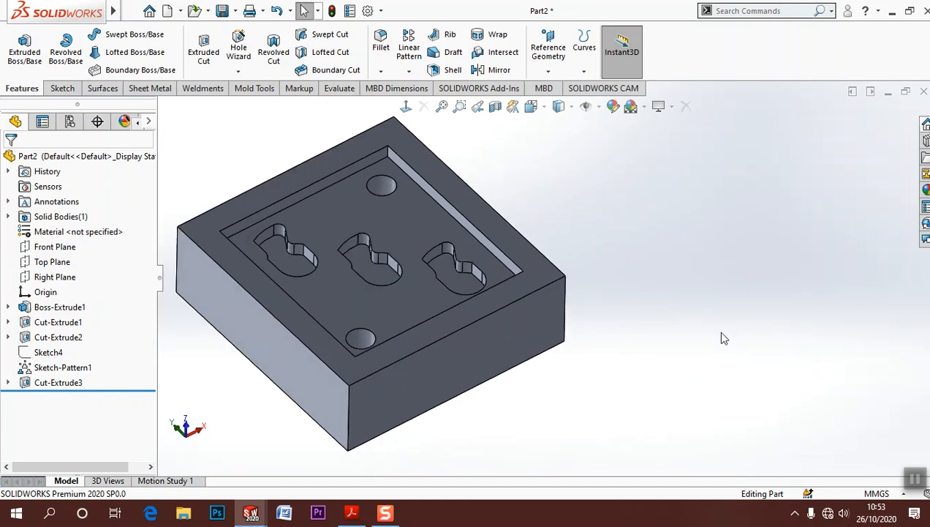
pyautogui.scroll(1, 607, 327)
pyautogui.scroll(-1, 553, 287)
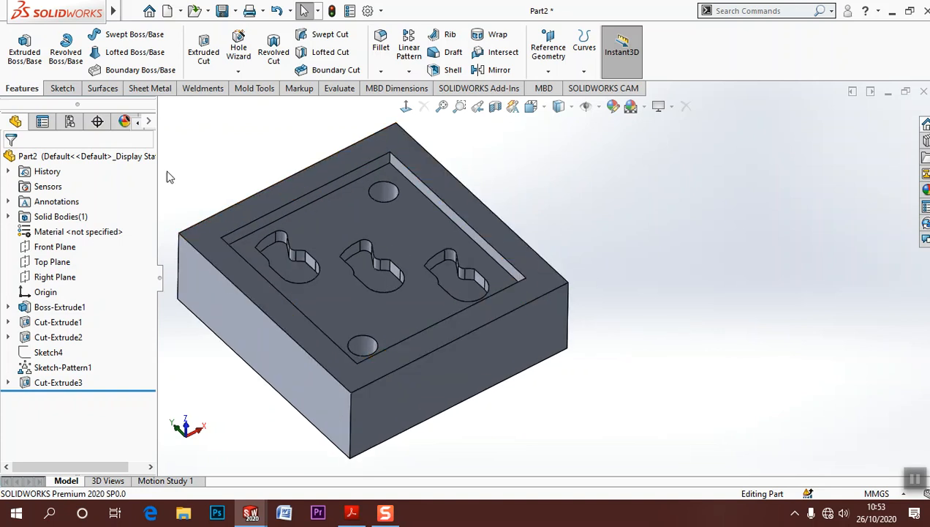
# Step: Save the part in Documents as drgno9, checking the reference PDF for the drawing number
pyautogui.click(131, 10)
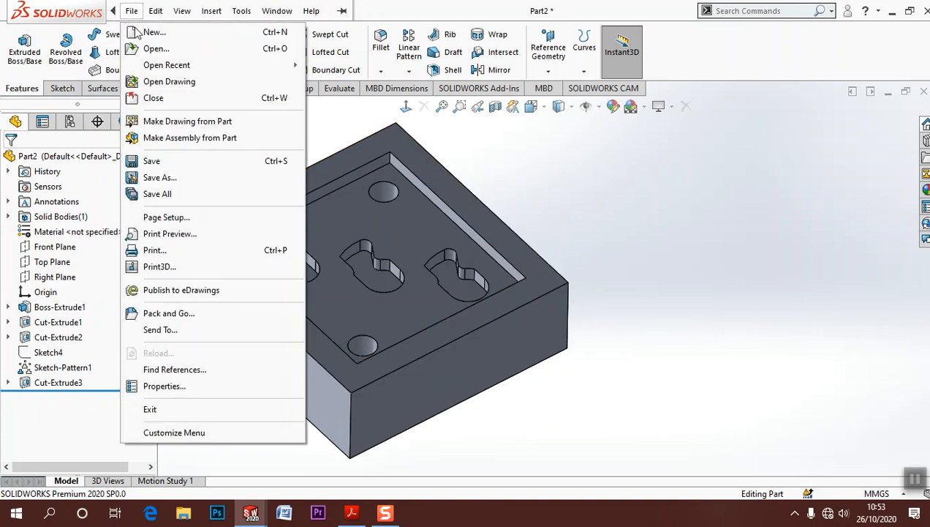
pyautogui.click(150, 162)
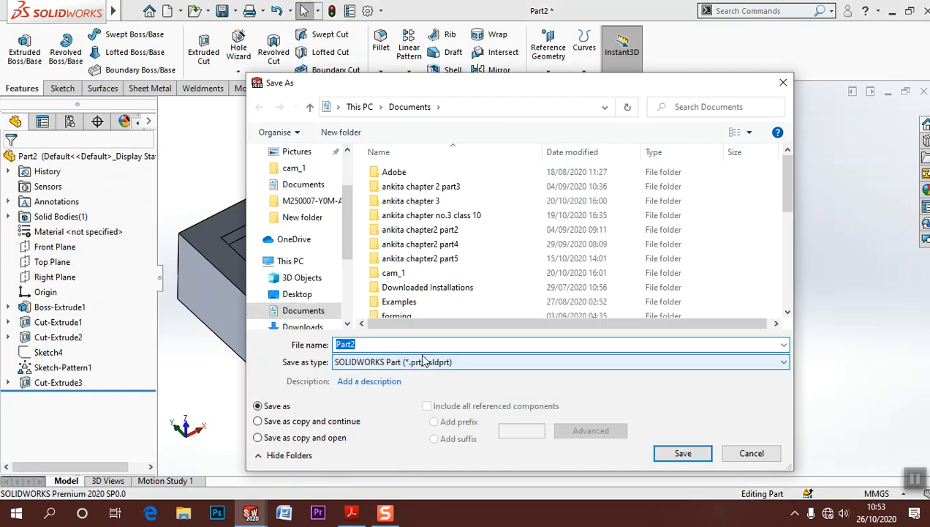
pyautogui.write('d')
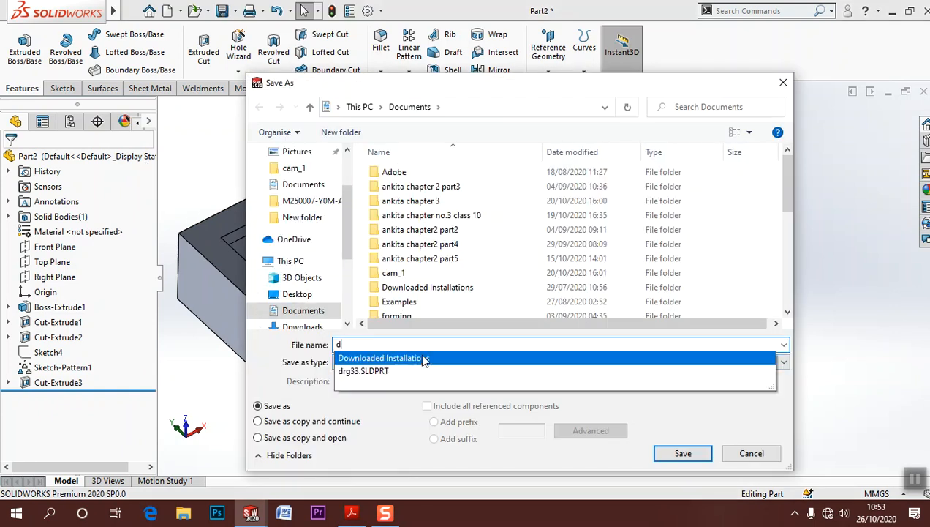
pyautogui.write('rgno')
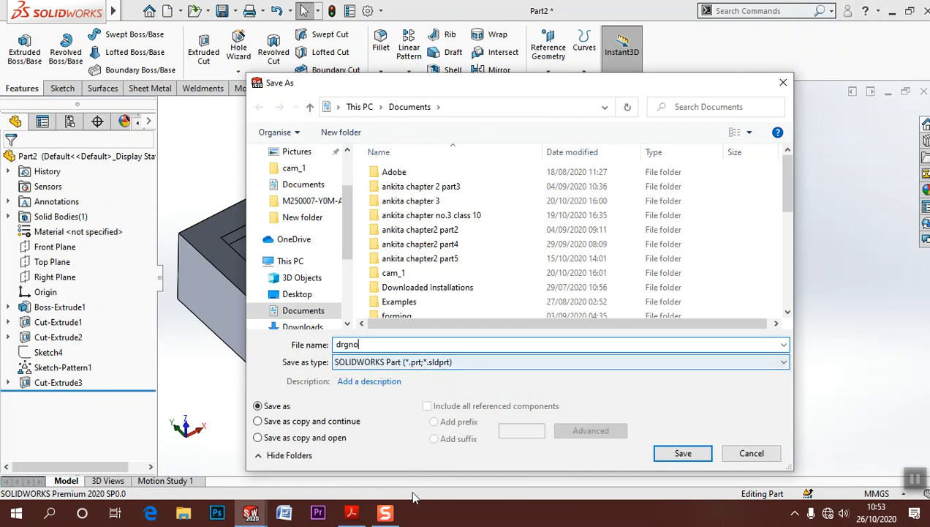
pyautogui.click(351, 513)
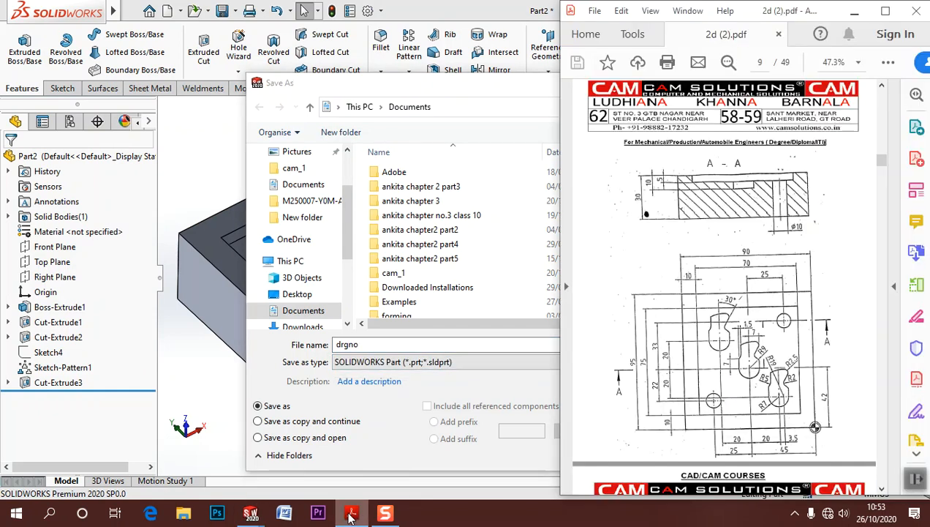
pyautogui.click(351, 513)
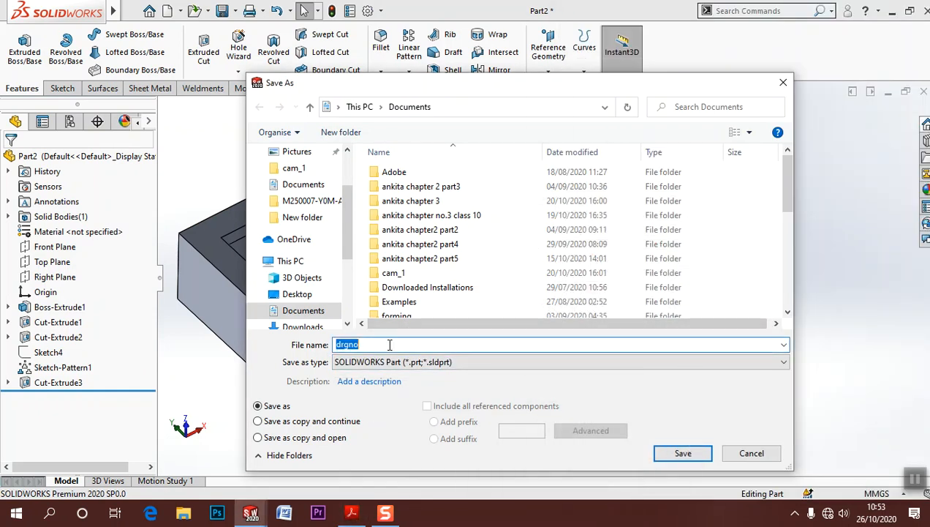
pyautogui.press('Return')
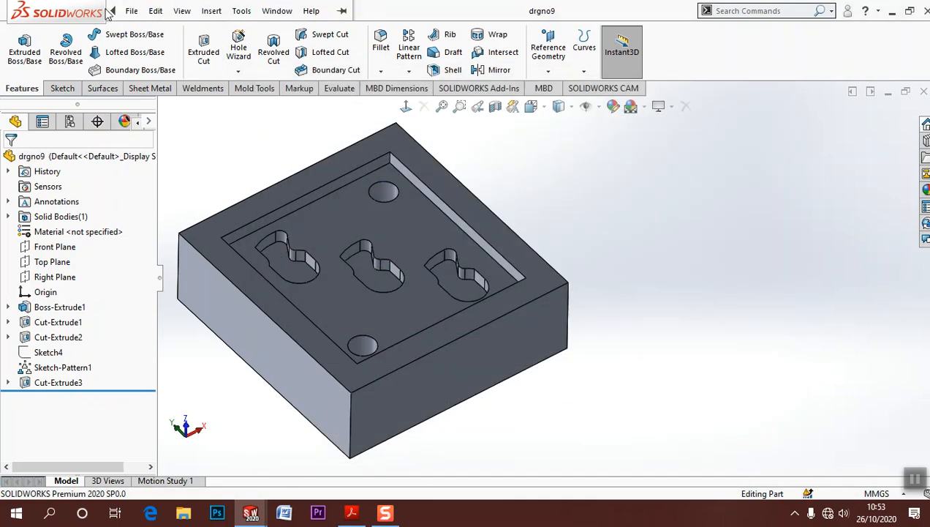
# Step: Make a drawing from the part on a standard A3 (ISO) sheet with the sheet format displayed
pyautogui.click(132, 10)
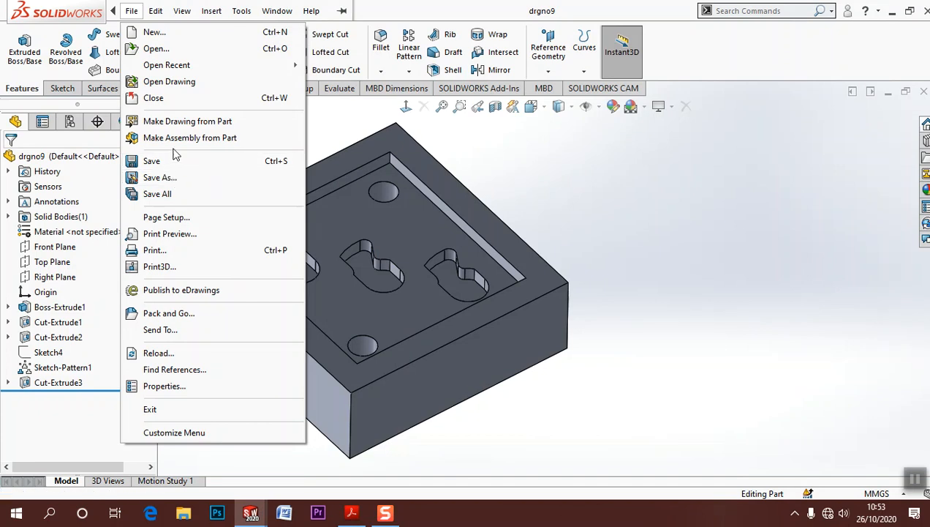
pyautogui.click(176, 121)
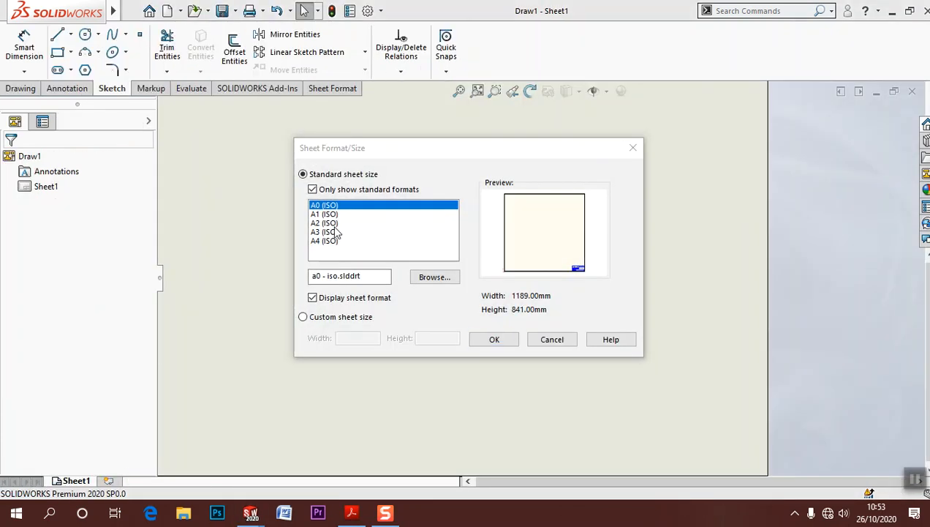
pyautogui.click(338, 232)
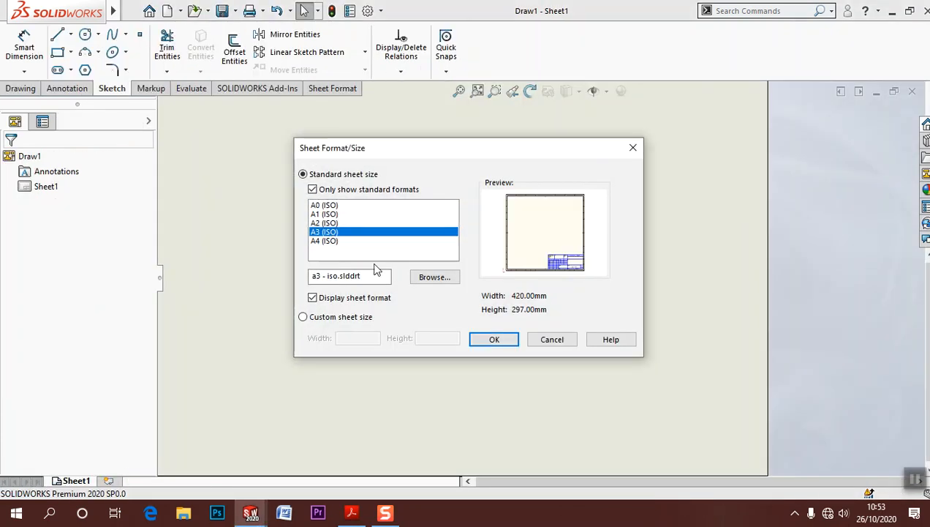
pyautogui.click(494, 340)
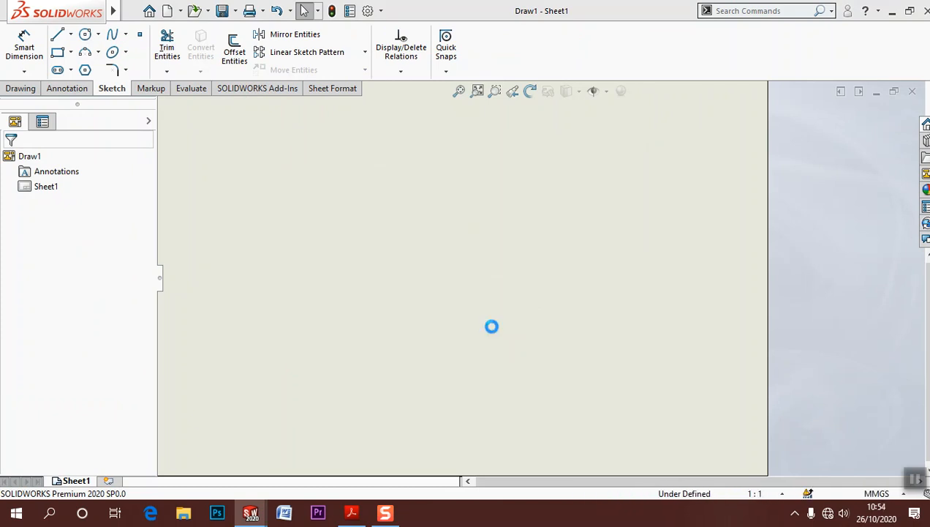
# Step: Place the view facing the block's recessed side in the left half of the sheet, without any projected views
pyautogui.moveTo(817, 285)
pyautogui.mouseDown()
pyautogui.moveTo(436, 285)
pyautogui.moveTo(410, 292)
pyautogui.moveTo(418, 303)
pyautogui.mouseUp()
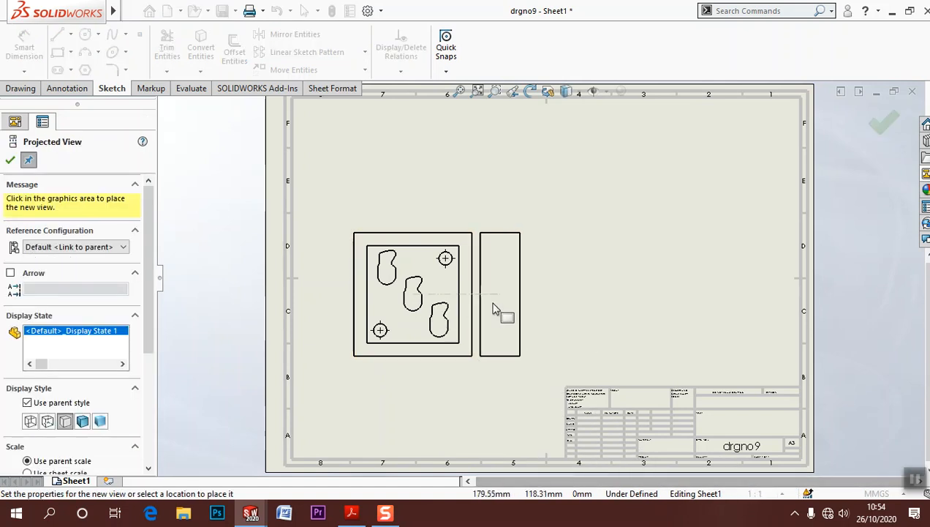
pyautogui.press('Escape')
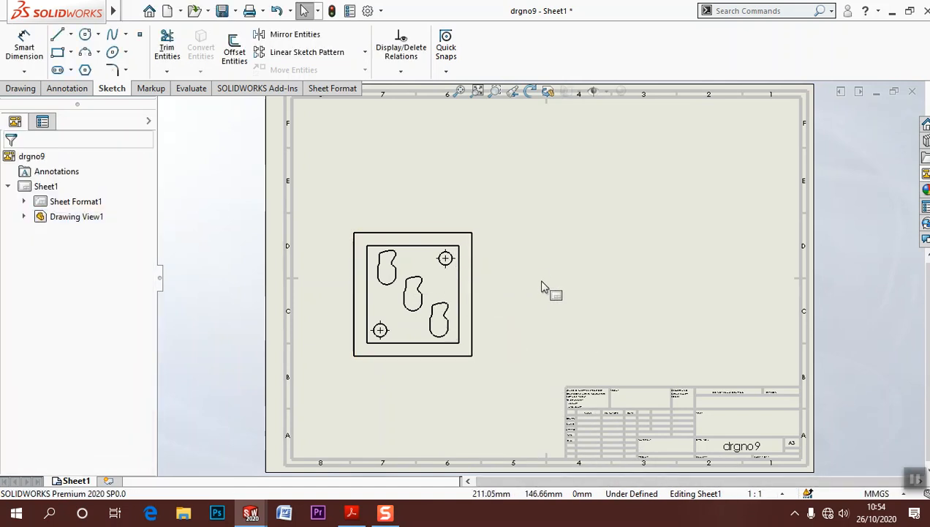
pyautogui.click(541, 285)
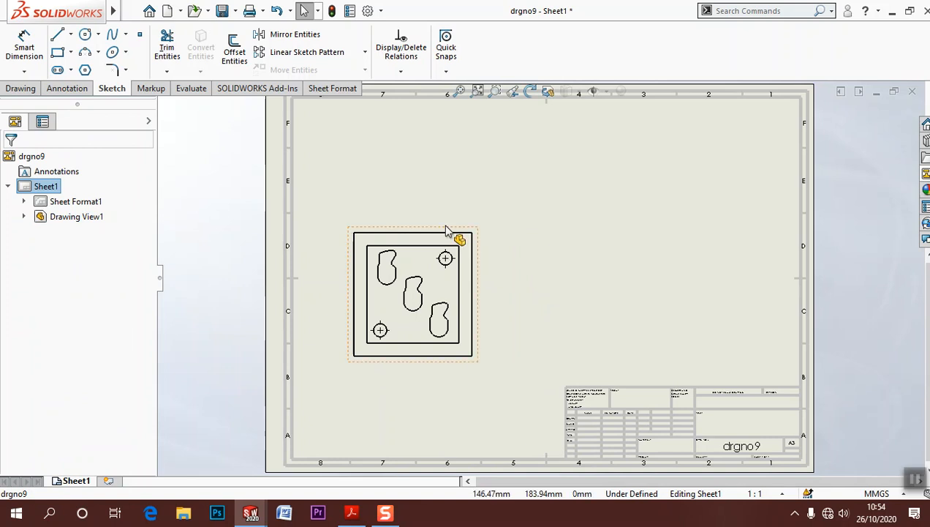
pyautogui.click(21, 88)
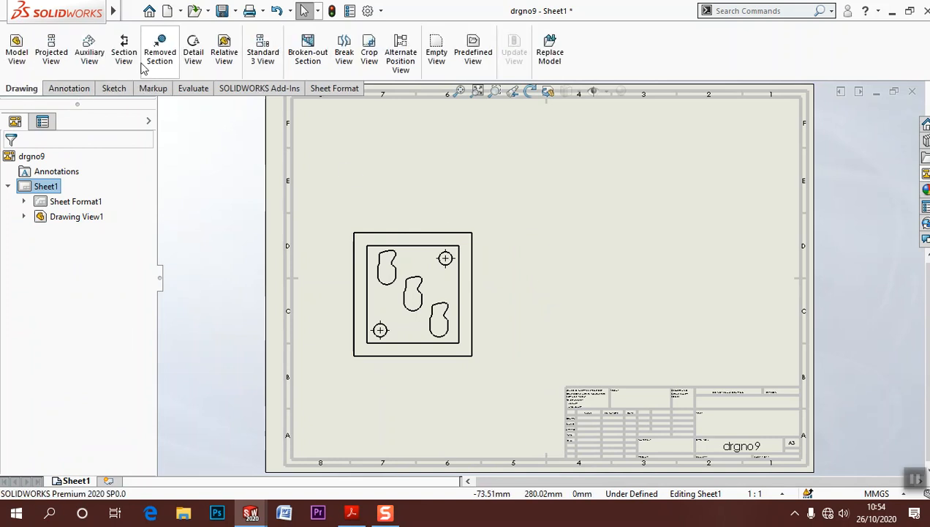
pyautogui.click(125, 58)
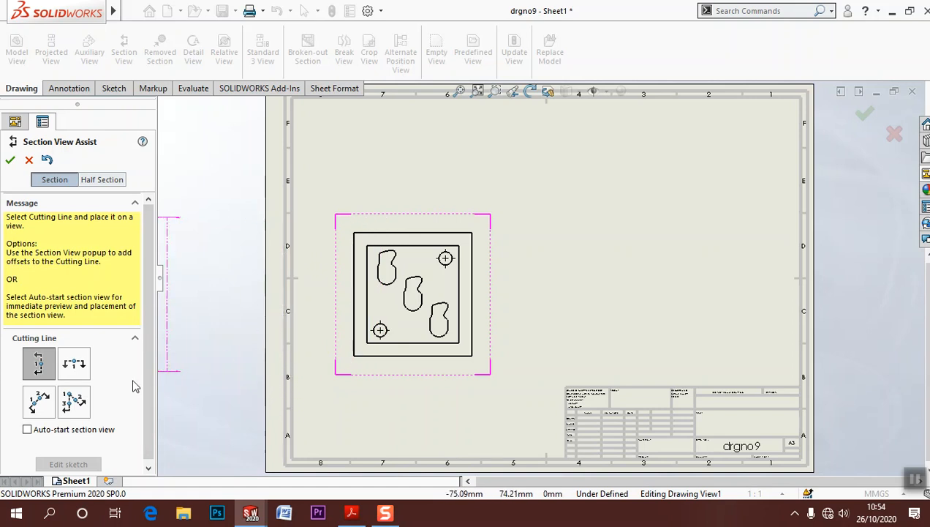
pyautogui.click(74, 363)
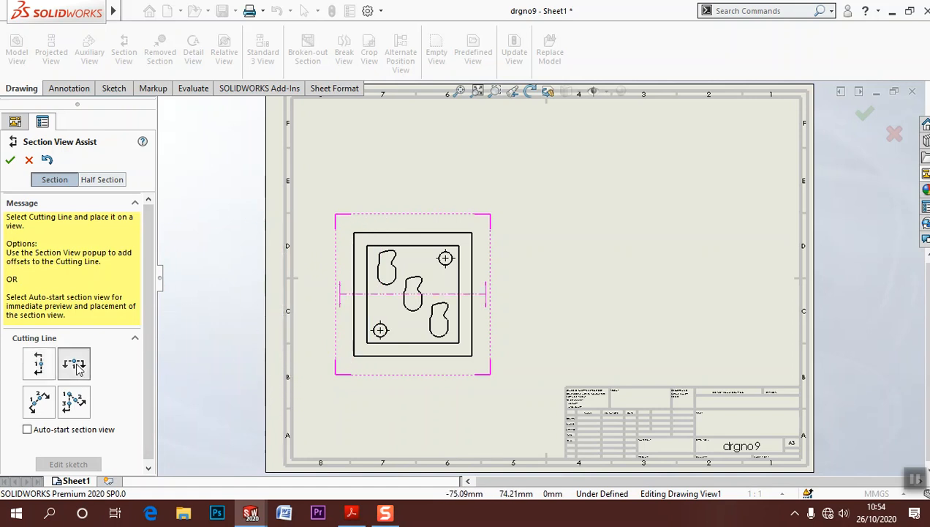
pyautogui.click(380, 329)
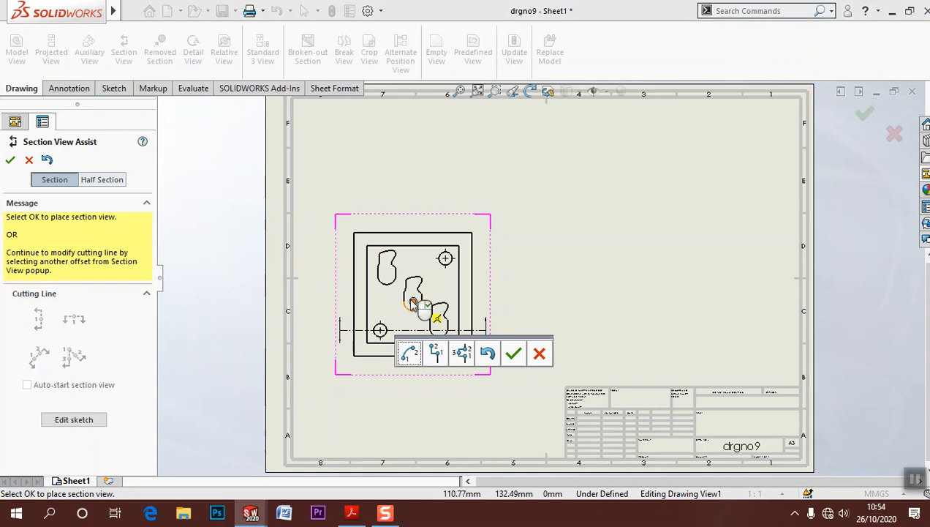
pyautogui.click(463, 355)
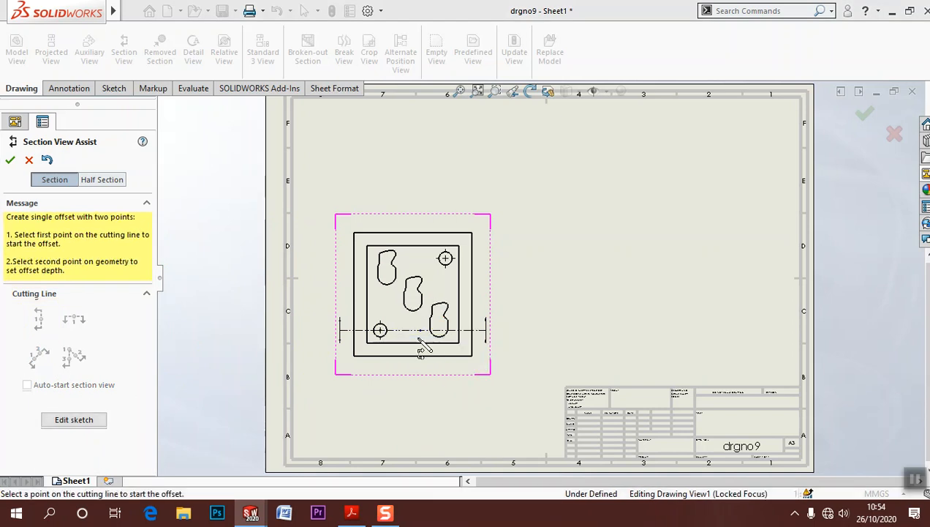
pyautogui.click(414, 328)
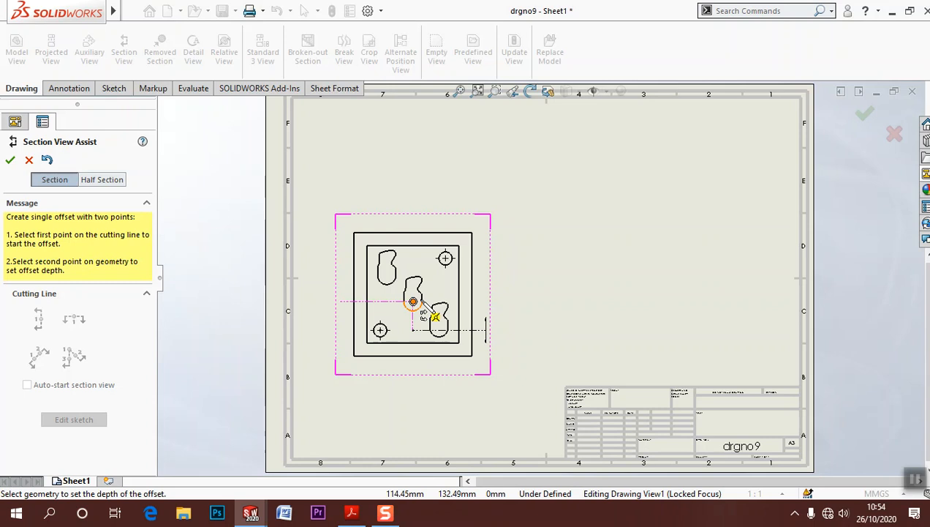
pyautogui.click(445, 258)
pyautogui.click(571, 241)
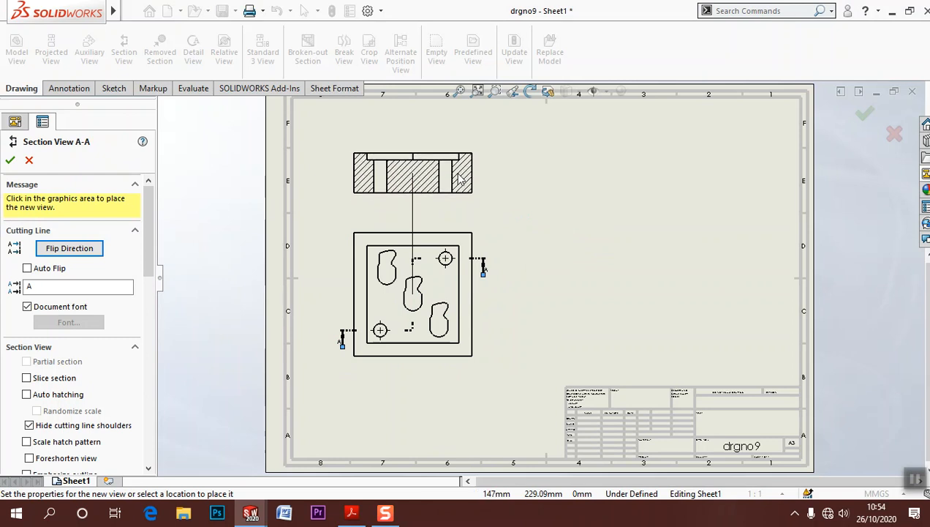
pyautogui.press('Escape')
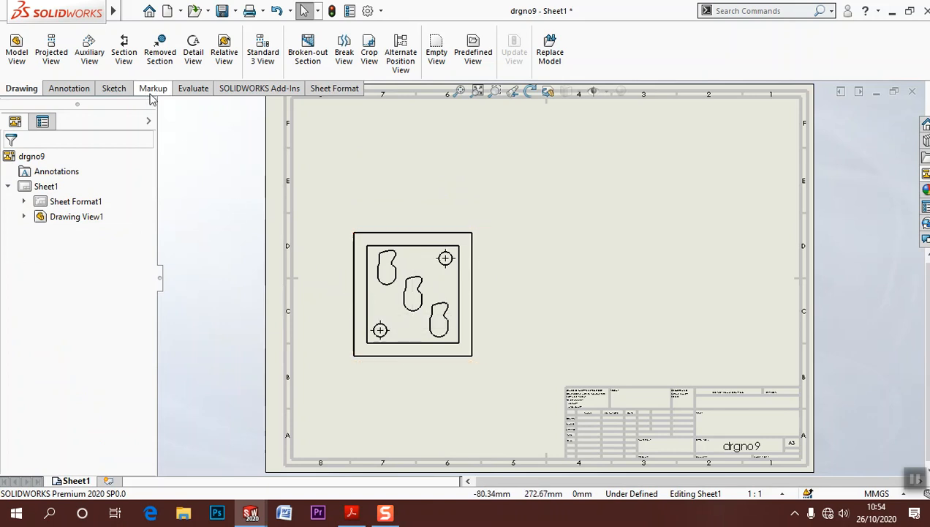
pyautogui.click(121, 55)
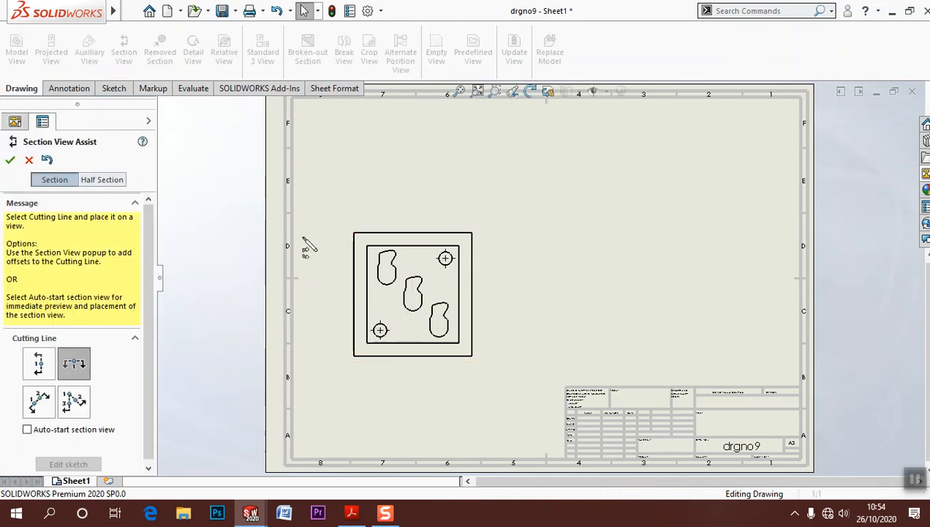
pyautogui.click(434, 300)
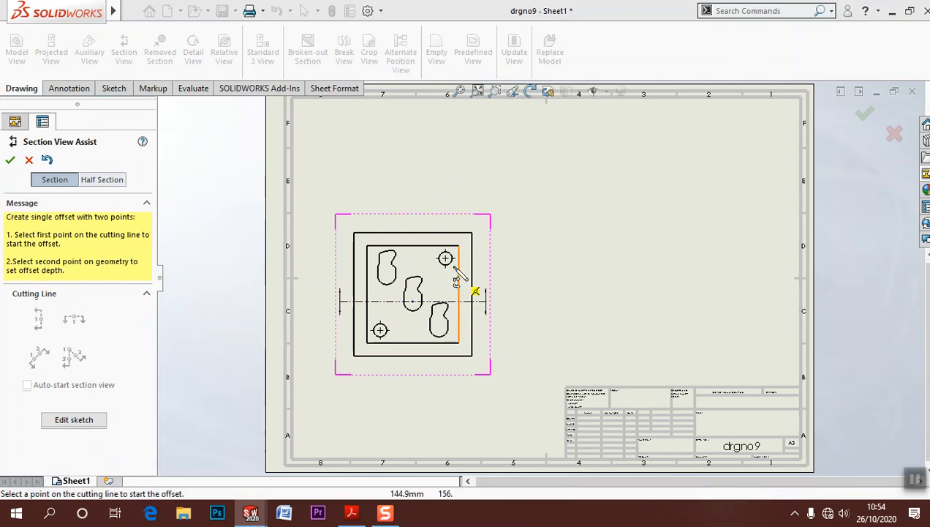
pyautogui.click(461, 322)
pyautogui.click(446, 260)
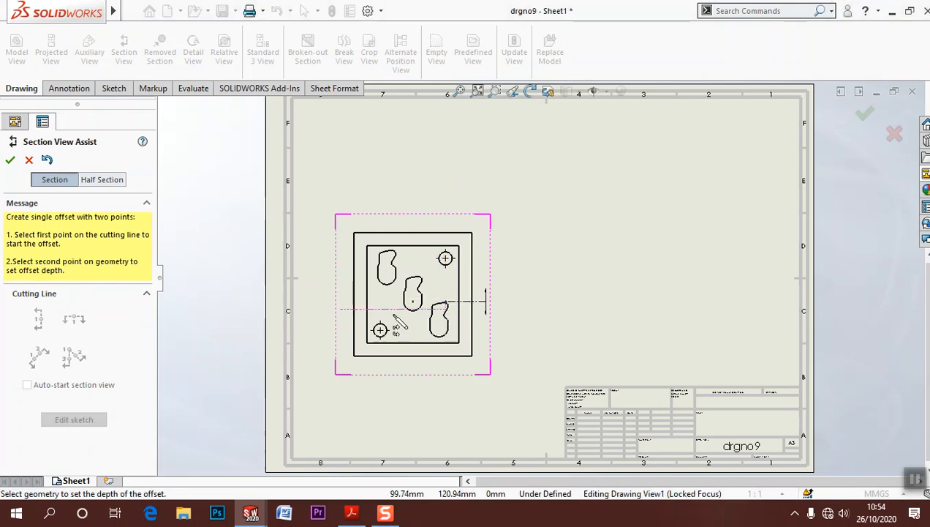
pyautogui.click(379, 299)
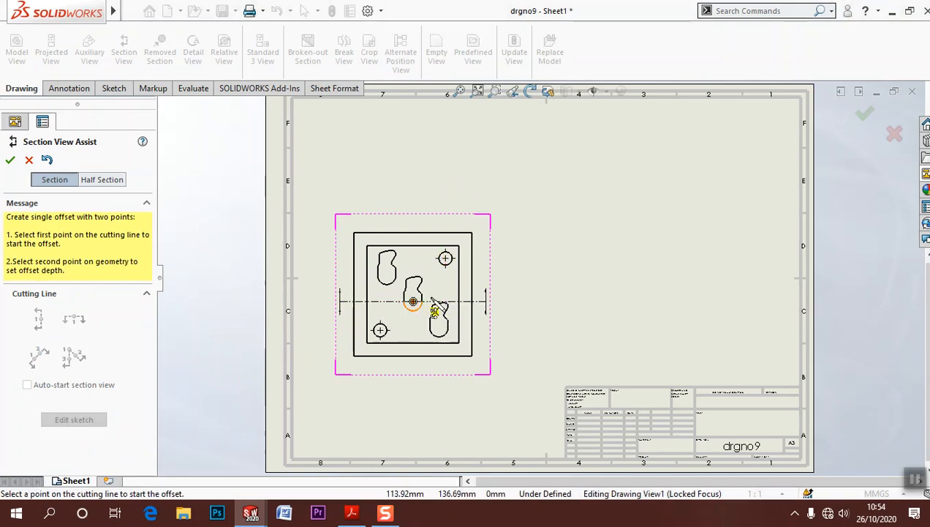
pyautogui.press('Escape')
pyautogui.press('Escape')
pyautogui.press('Escape')
pyautogui.click(123, 49)
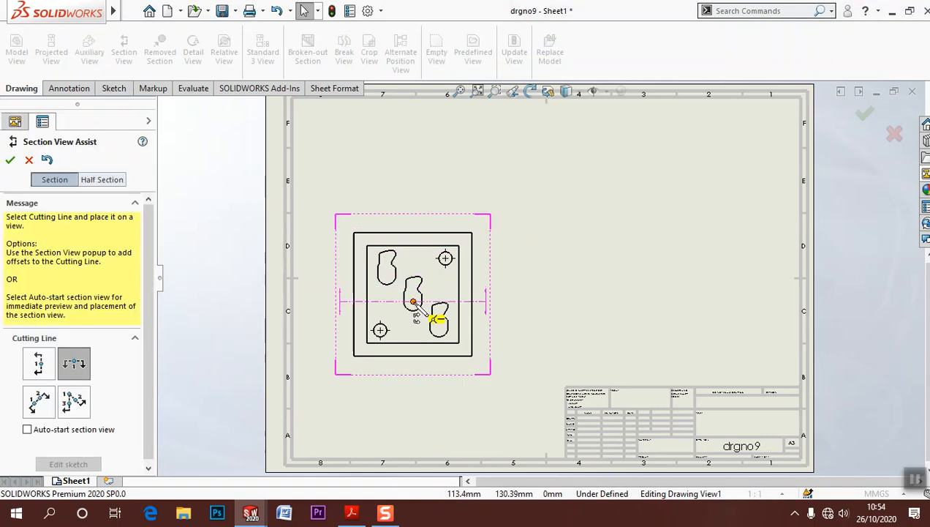
pyautogui.click(414, 301)
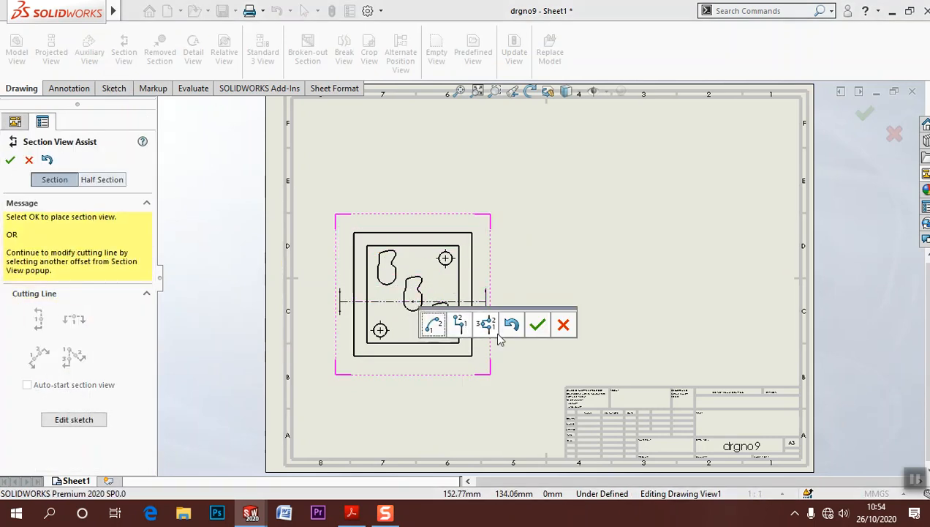
pyautogui.click(459, 324)
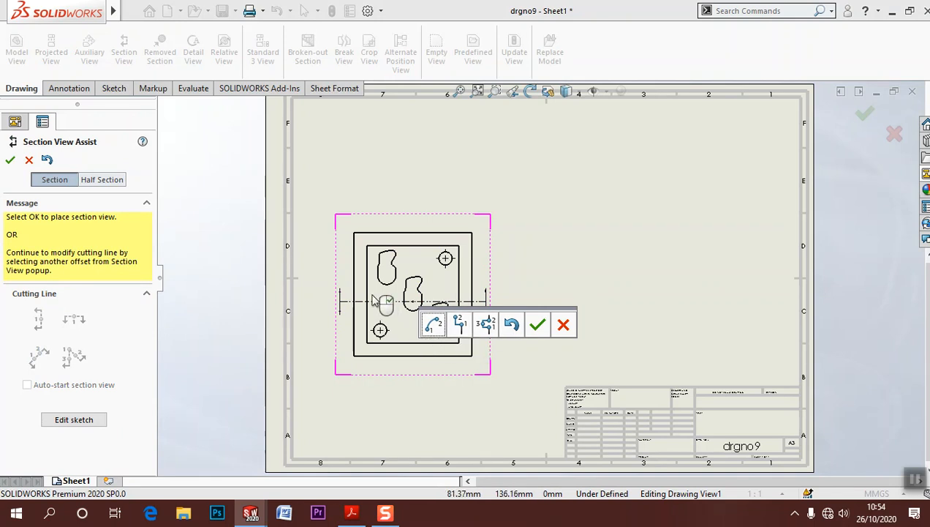
pyautogui.click(458, 324)
pyautogui.click(447, 266)
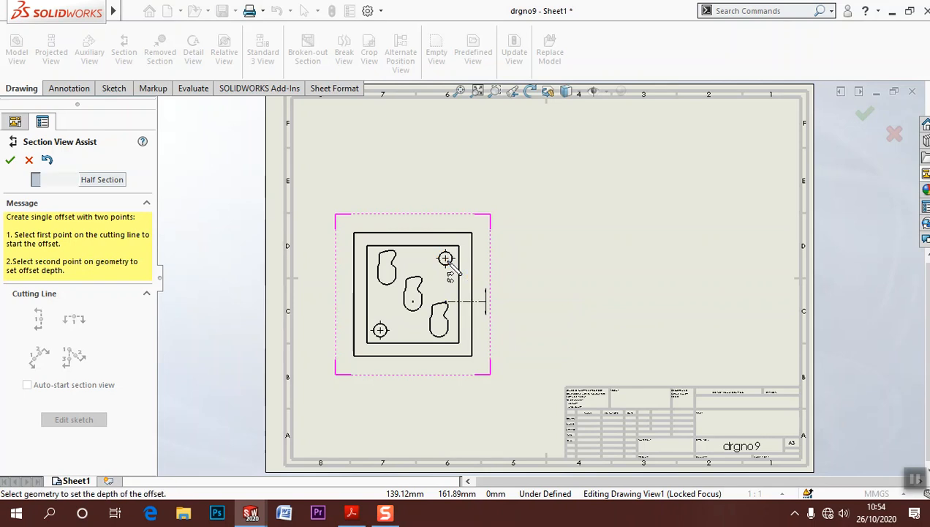
pyautogui.click(420, 306)
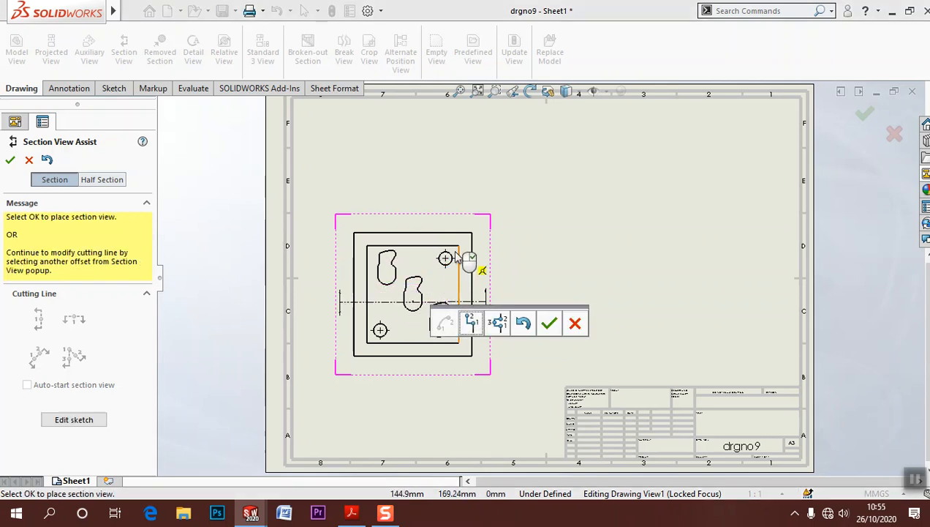
pyautogui.click(573, 324)
pyautogui.press('Escape')
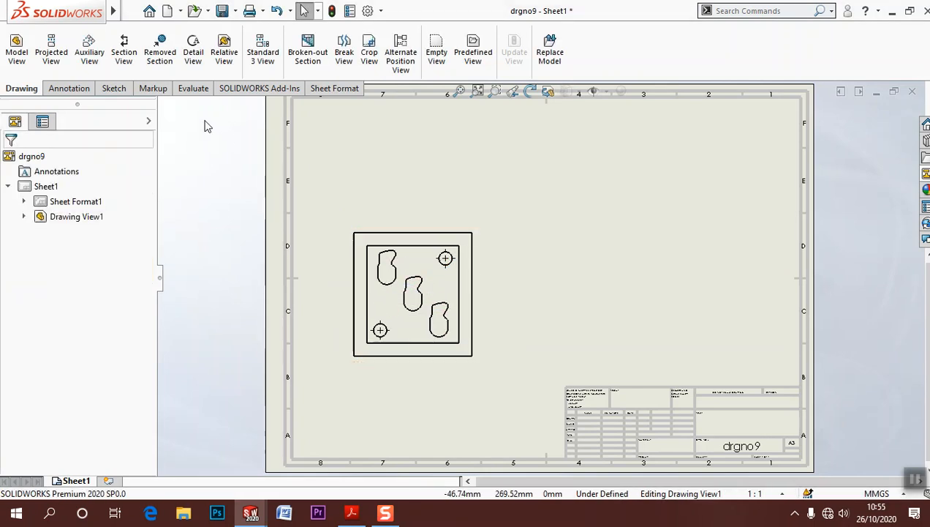
# Step: Create a section view cut horizontally through the upper hole, with a single offset to the middle profile's arc centre, and place it above the front view
pyautogui.click(124, 50)
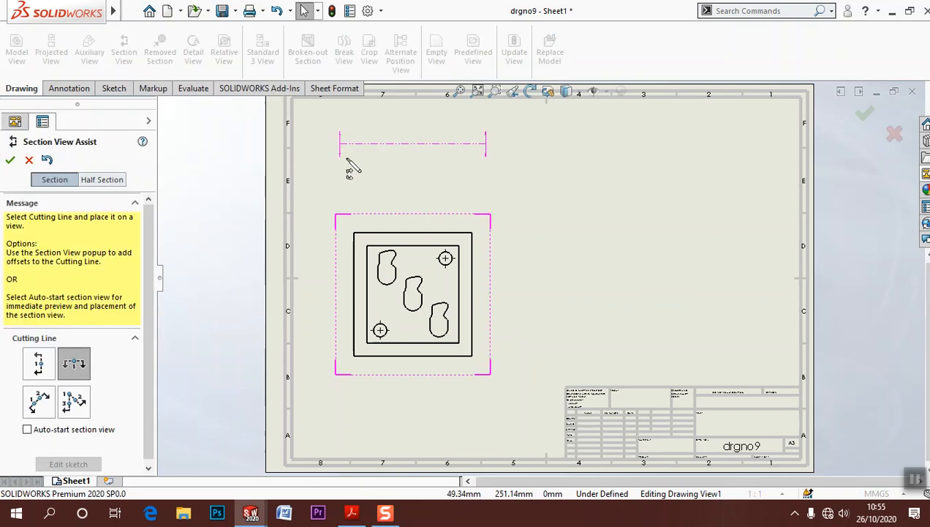
pyautogui.click(445, 259)
pyautogui.click(495, 249)
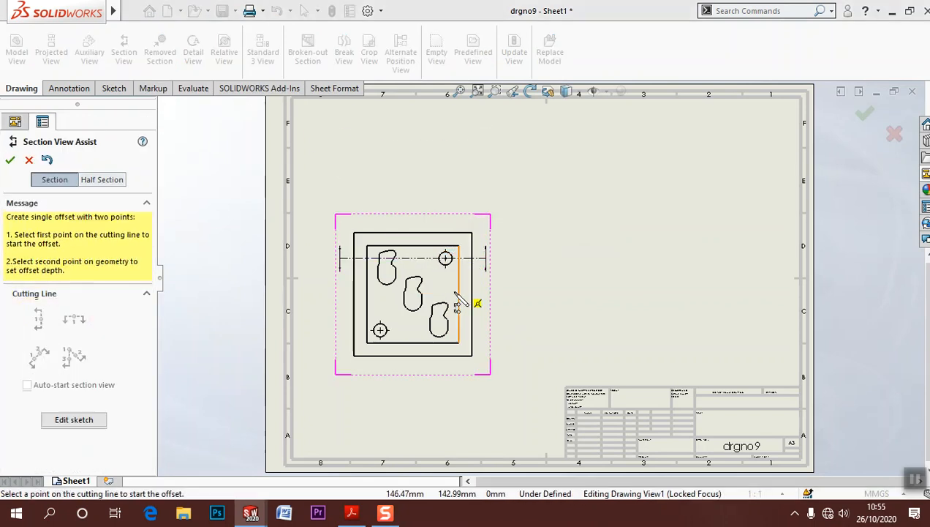
pyautogui.click(414, 303)
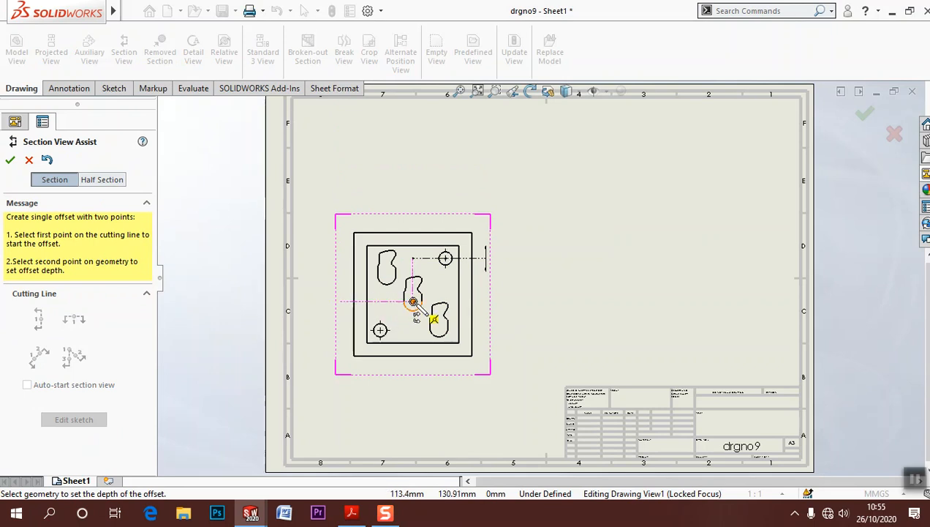
pyautogui.click(433, 319)
pyautogui.click(540, 327)
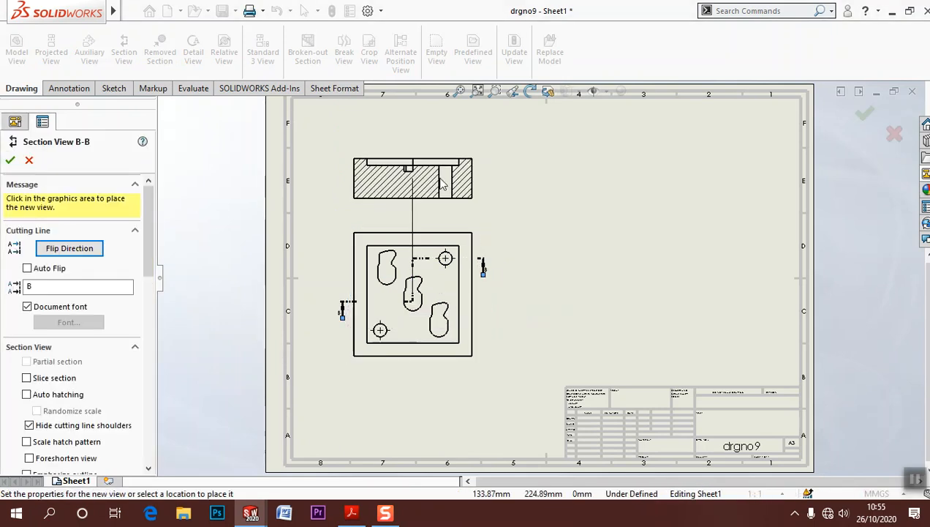
pyautogui.click(437, 172)
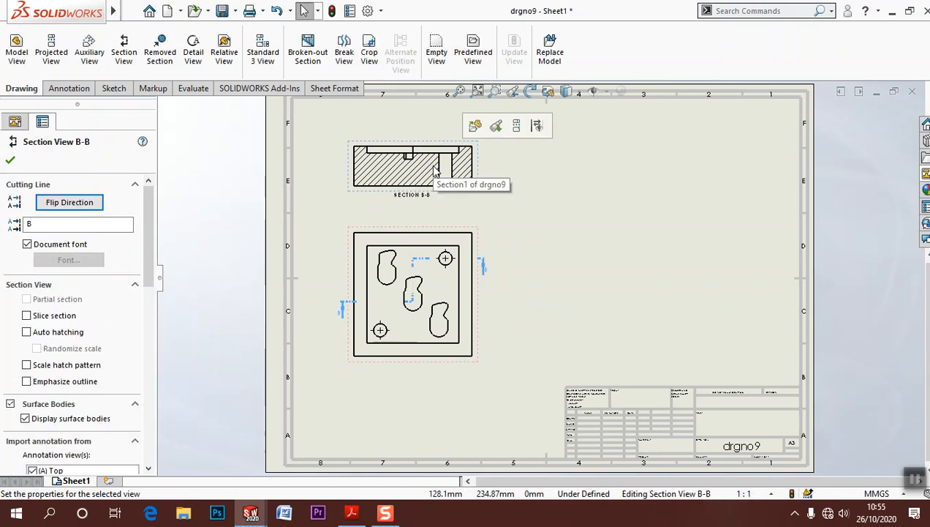
pyautogui.press('Escape')
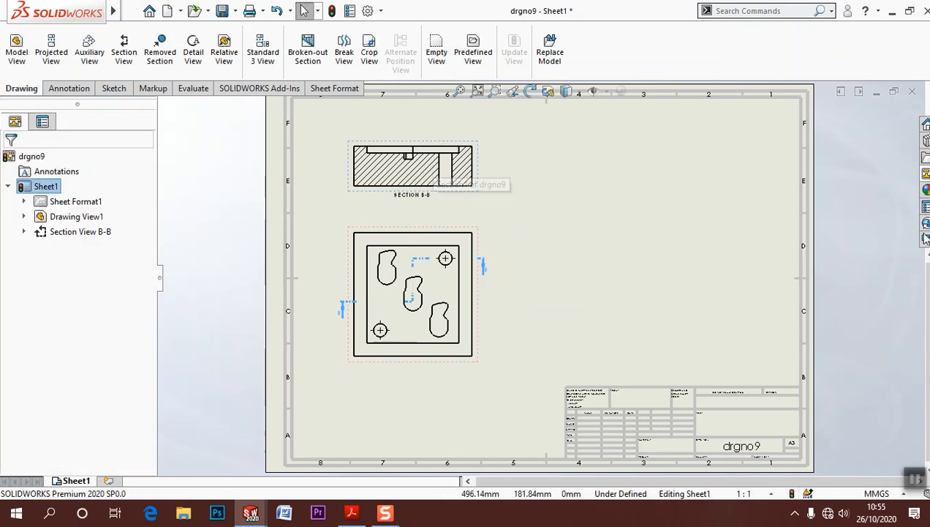
# Step: Place an isometric view of the block in the right half of the sheet and display it shaded with edges
pyautogui.click(926, 173)
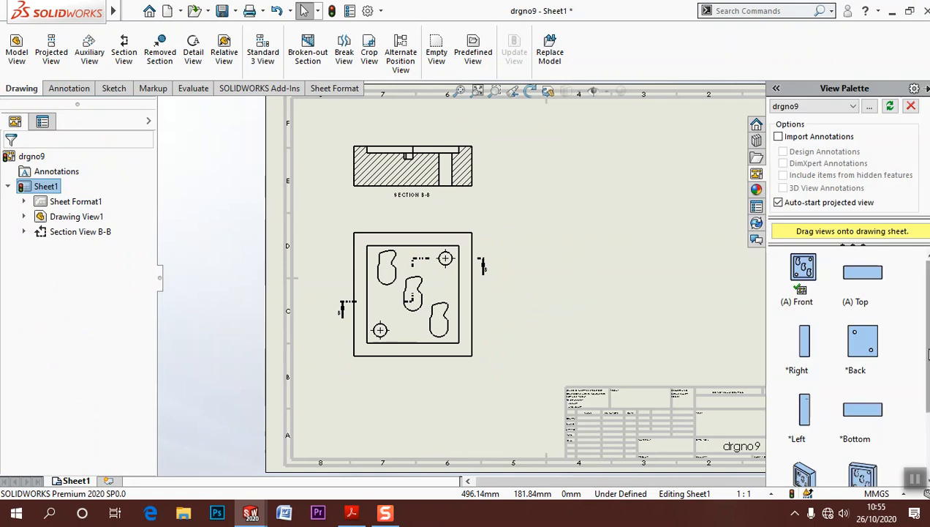
pyautogui.scroll(-3, 877, 354)
pyautogui.moveTo(713, 370)
pyautogui.mouseDown()
pyautogui.moveTo(669, 317)
pyautogui.moveTo(691, 299)
pyautogui.mouseUp()
pyautogui.click(653, 275)
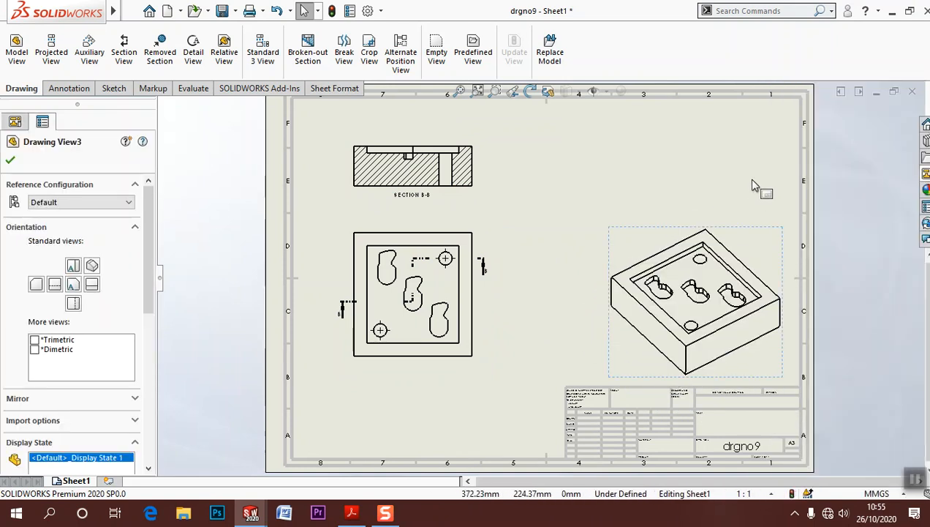
pyautogui.scroll(-5, 138, 258)
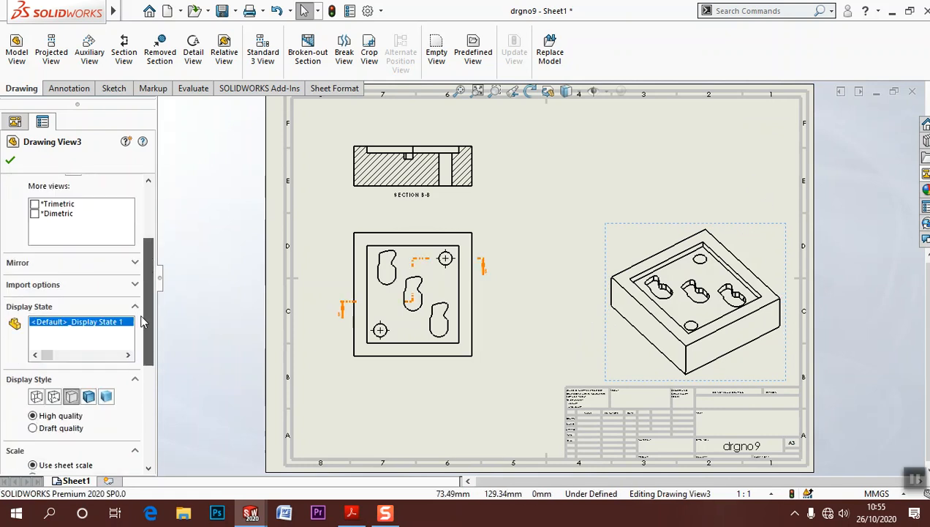
pyautogui.click(89, 326)
pyautogui.click(307, 397)
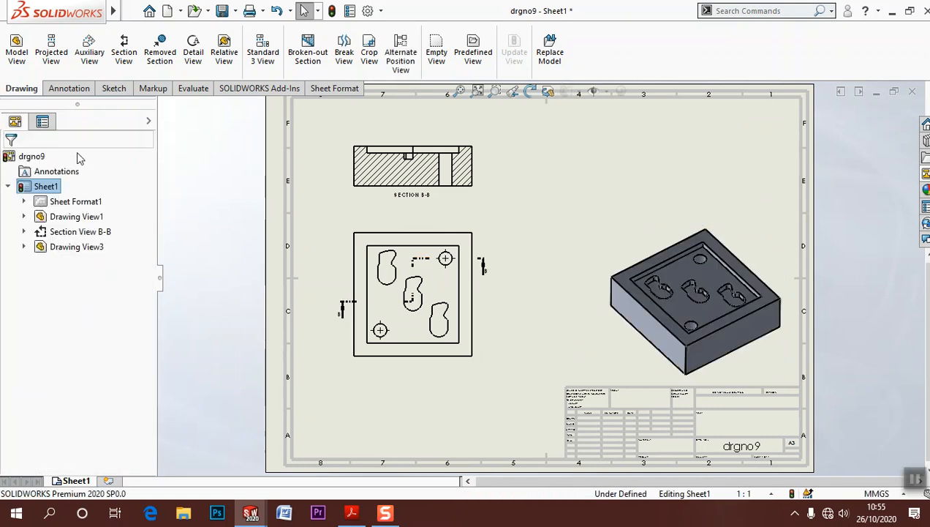
# Step: Insert the model dimensions of the outer block and its rectangular recess into all views
pyautogui.click(67, 88)
pyautogui.click(62, 47)
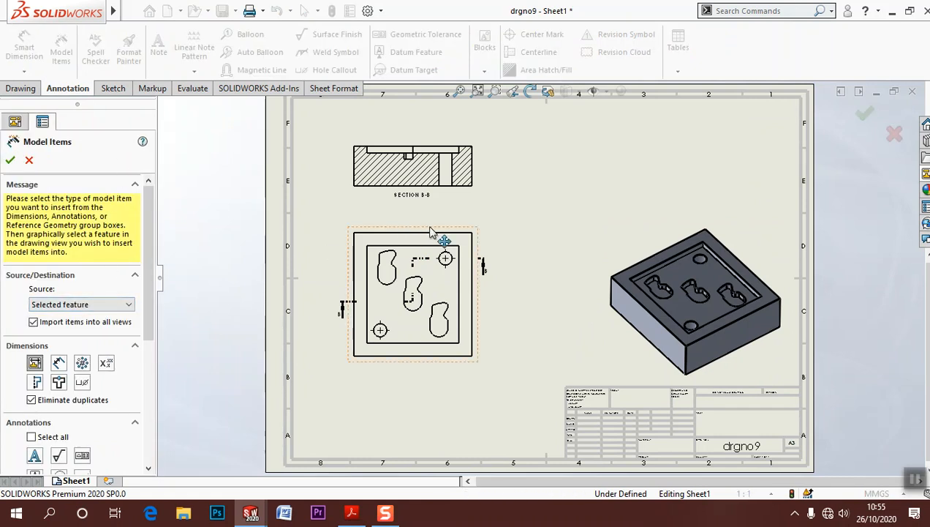
pyautogui.scroll(-2, 421, 341)
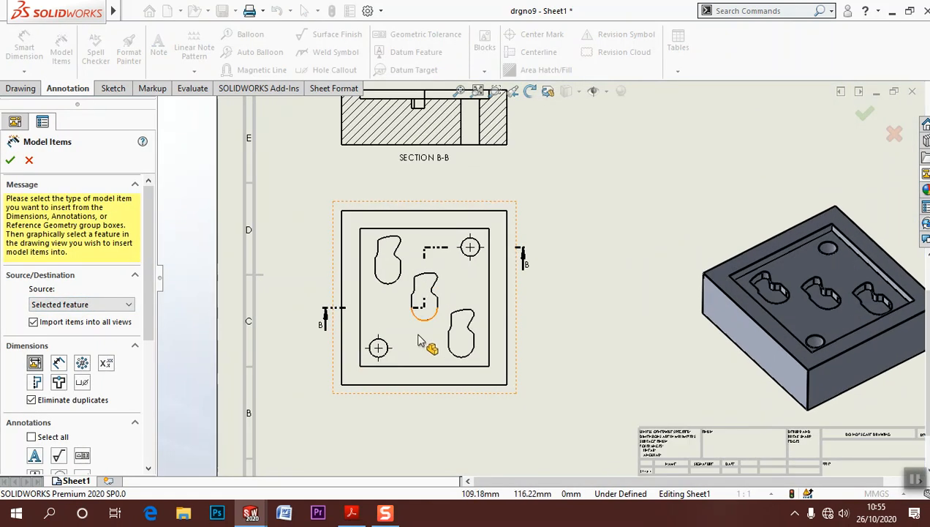
pyautogui.click(400, 392)
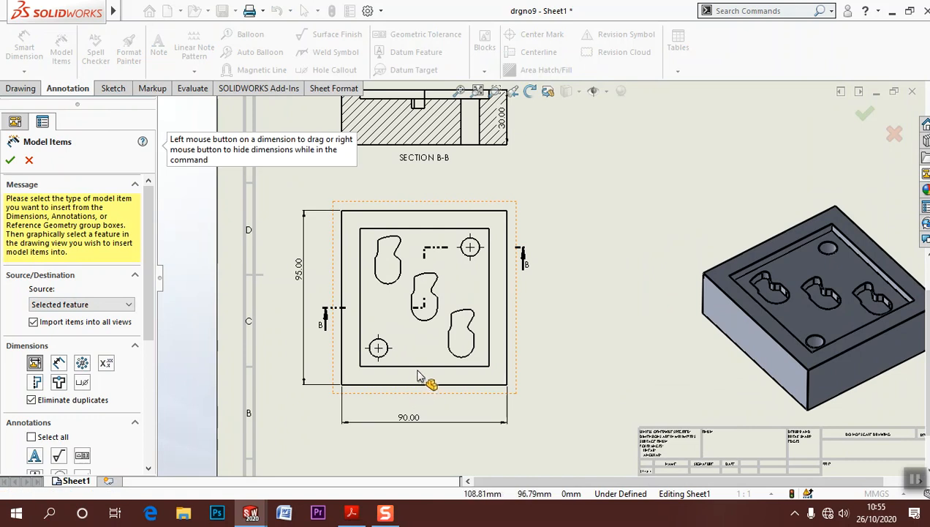
pyautogui.click(421, 366)
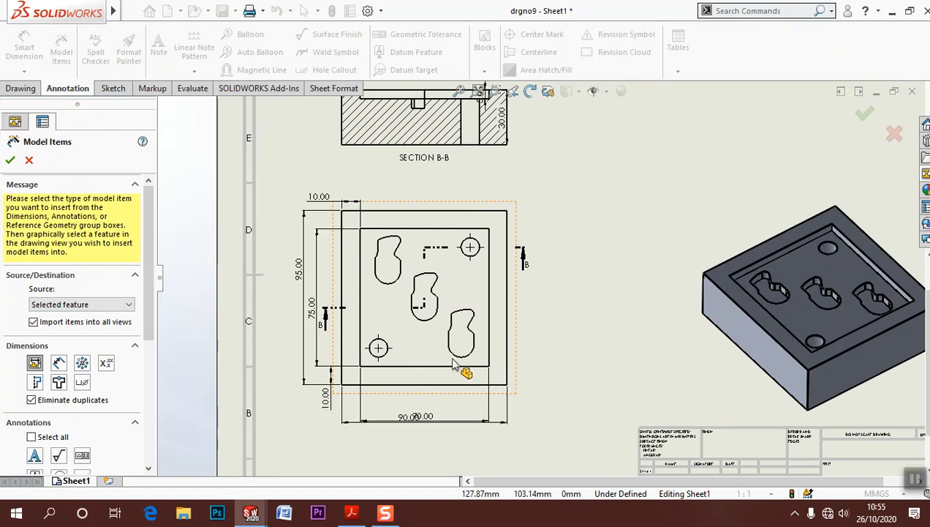
# Step: Add the model dimensions of the middle profile, the profile pattern and the two holes, importing them into all views
pyautogui.click(432, 327)
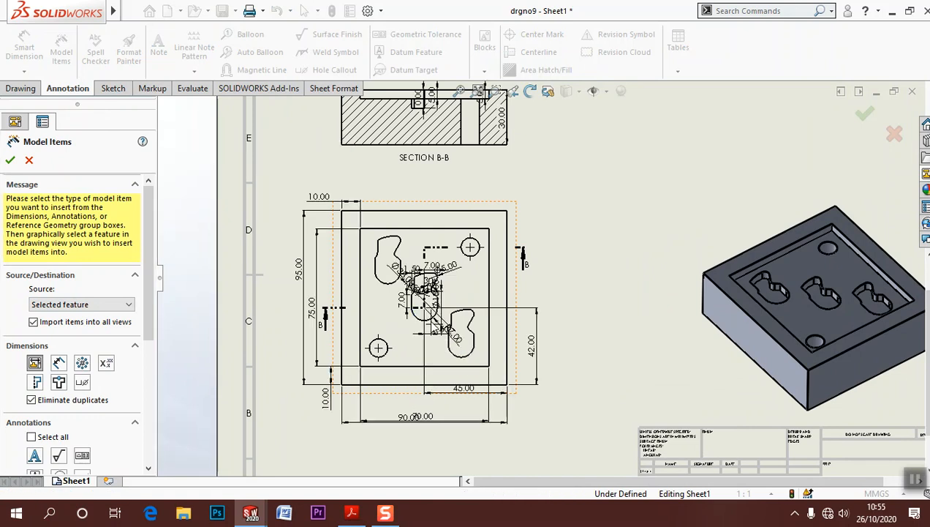
pyautogui.click(451, 364)
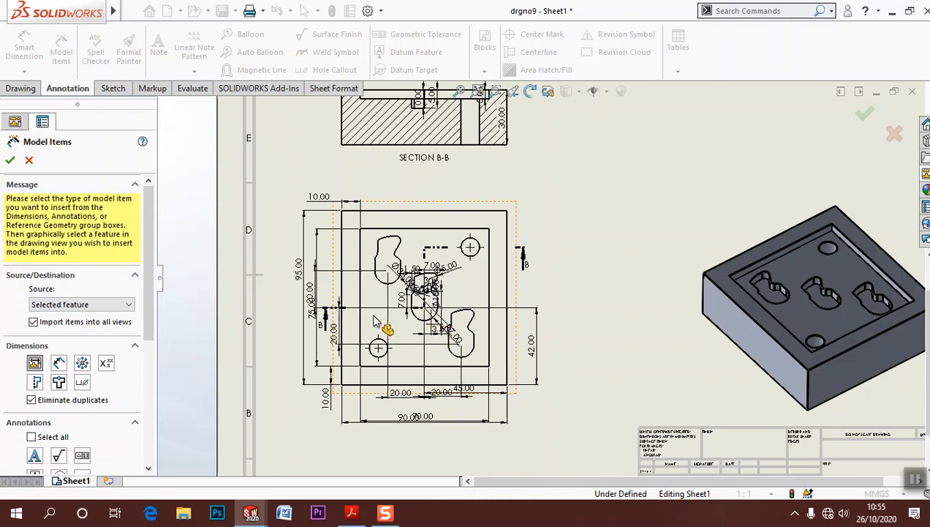
pyautogui.click(491, 260)
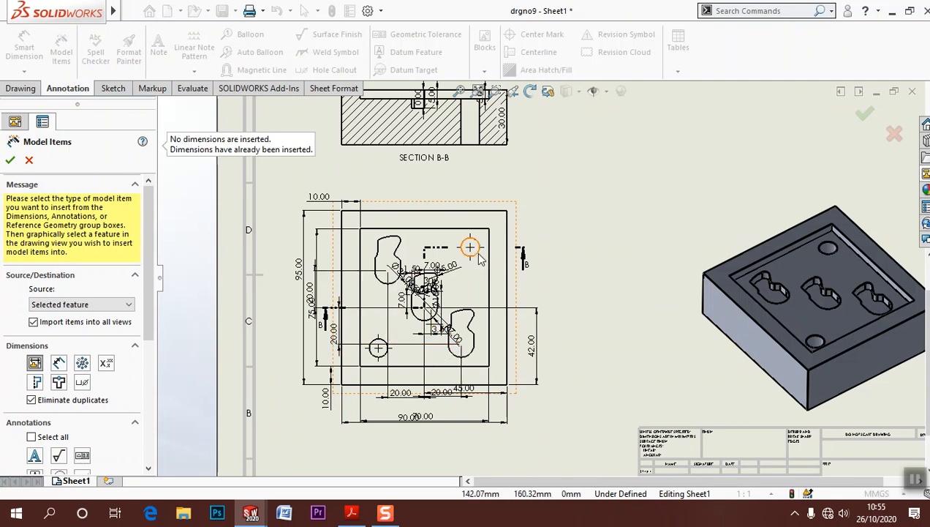
pyautogui.click(472, 247)
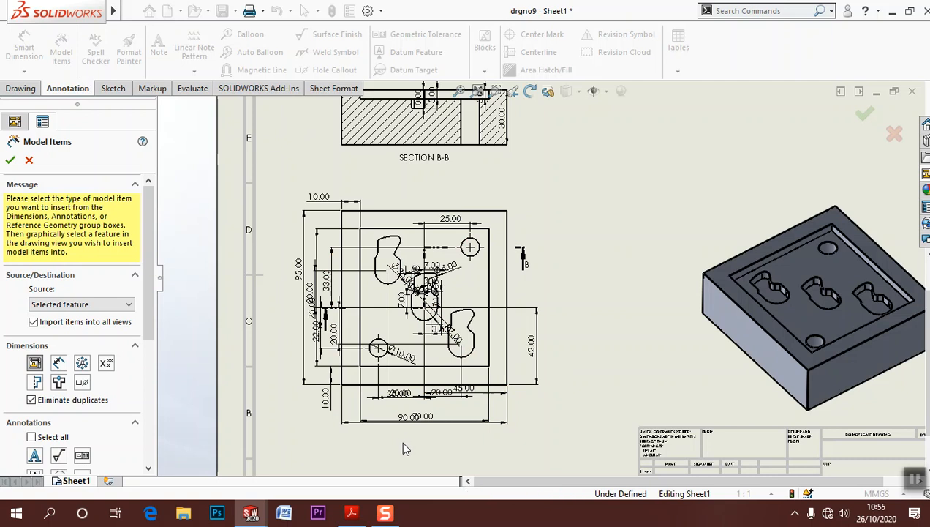
pyautogui.click(9, 161)
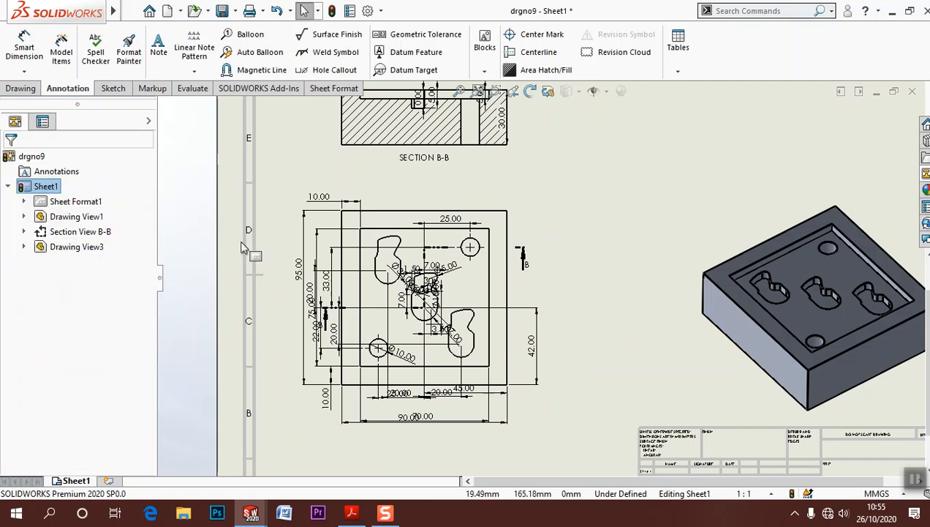
# Step: Space out the overlapping horizontal dimensions below the front view (90, 70, 25, 45 and both 20 mm) into separate rows
pyautogui.scroll(3, 290, 257)
pyautogui.scroll(-5, 493, 406)
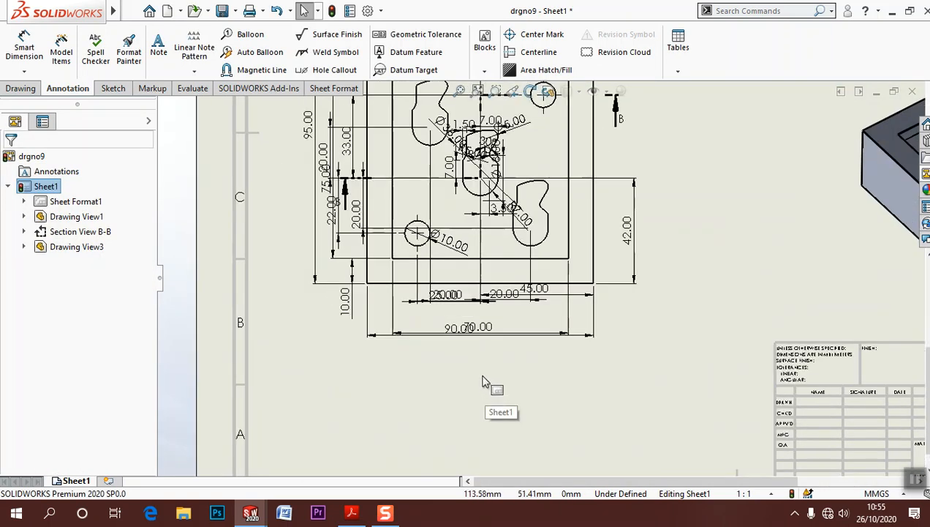
pyautogui.moveTo(468, 344); pyautogui.dragTo(481, 399)
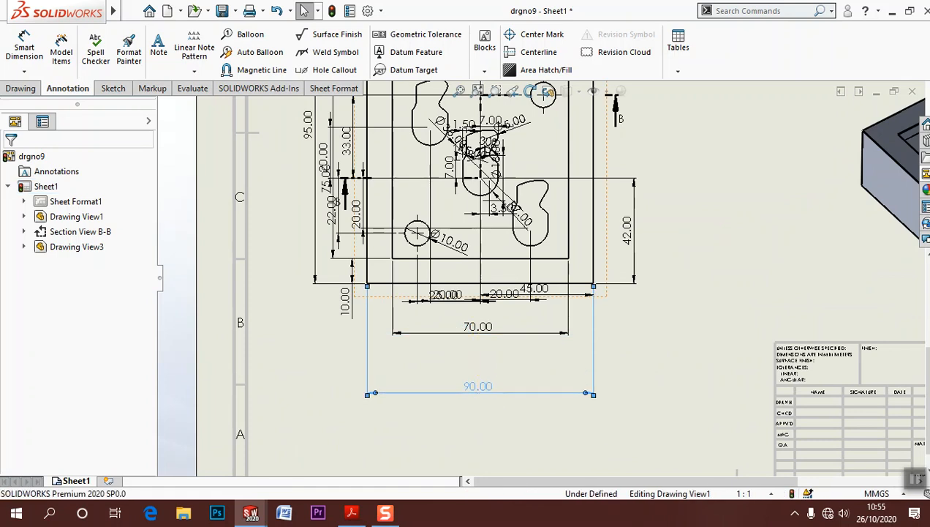
pyautogui.moveTo(478, 326); pyautogui.dragTo(489, 388)
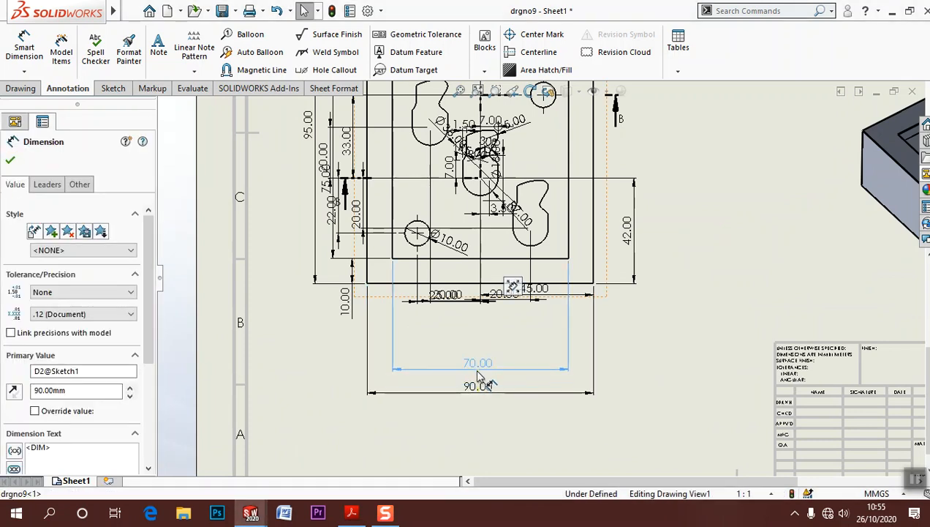
pyautogui.moveTo(457, 297); pyautogui.dragTo(455, 337)
pyautogui.moveTo(444, 297); pyautogui.dragTo(462, 334)
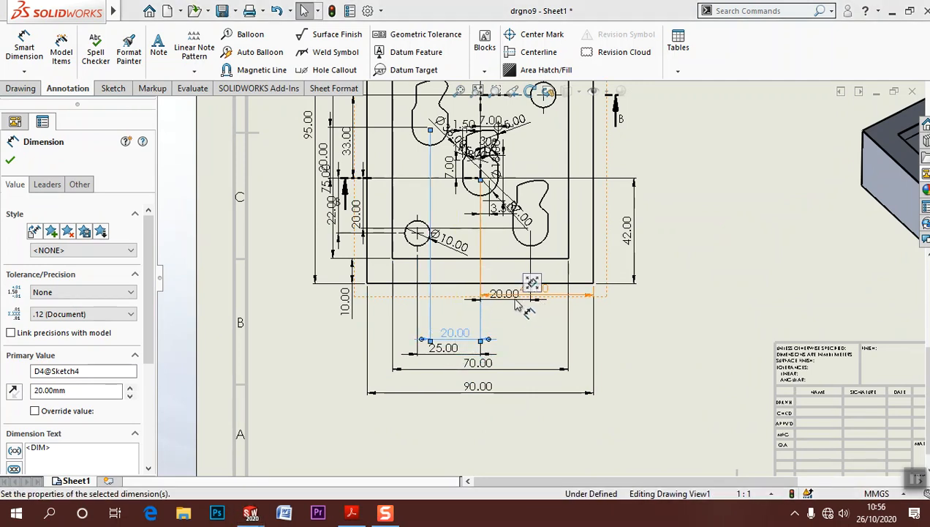
pyautogui.moveTo(516, 302); pyautogui.dragTo(516, 332)
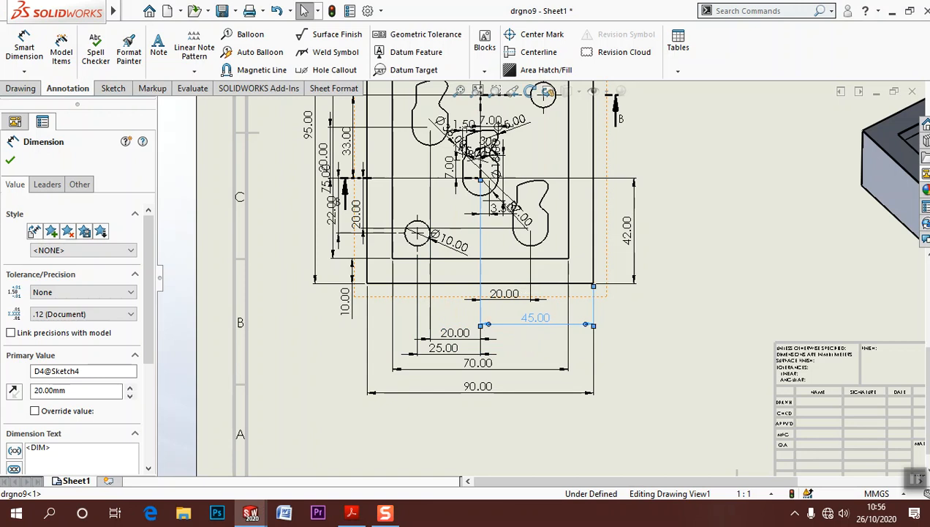
pyautogui.click(503, 294)
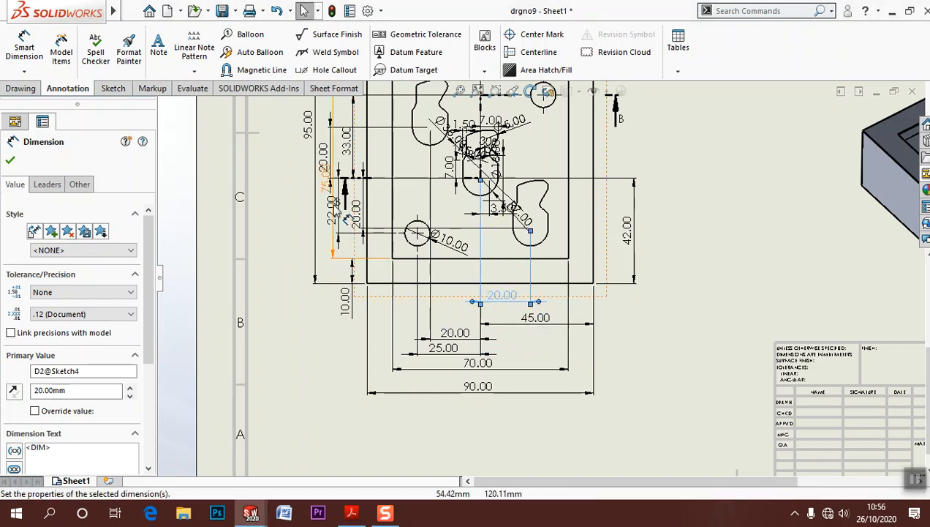
# Step: Space the vertical dimensions beside the front view (95, 75, 33, 22 and both 20 mm) into separate columns
pyautogui.moveTo(308, 128); pyautogui.dragTo(290, 129)
pyautogui.moveTo(325, 164); pyautogui.dragTo(307, 156)
pyautogui.moveTo(330, 199); pyautogui.dragTo(300, 185)
pyautogui.moveTo(293, 133); pyautogui.dragTo(263, 125)
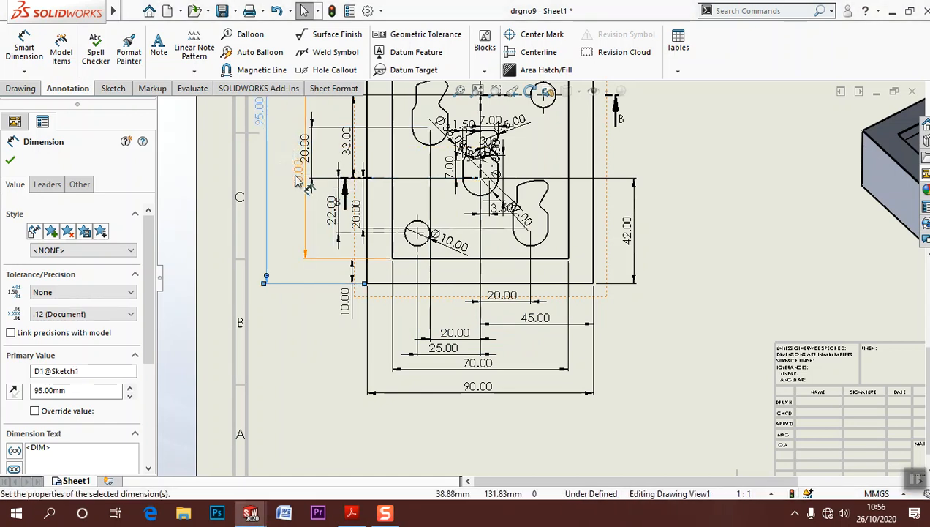
pyautogui.moveTo(296, 176); pyautogui.dragTo(274, 173)
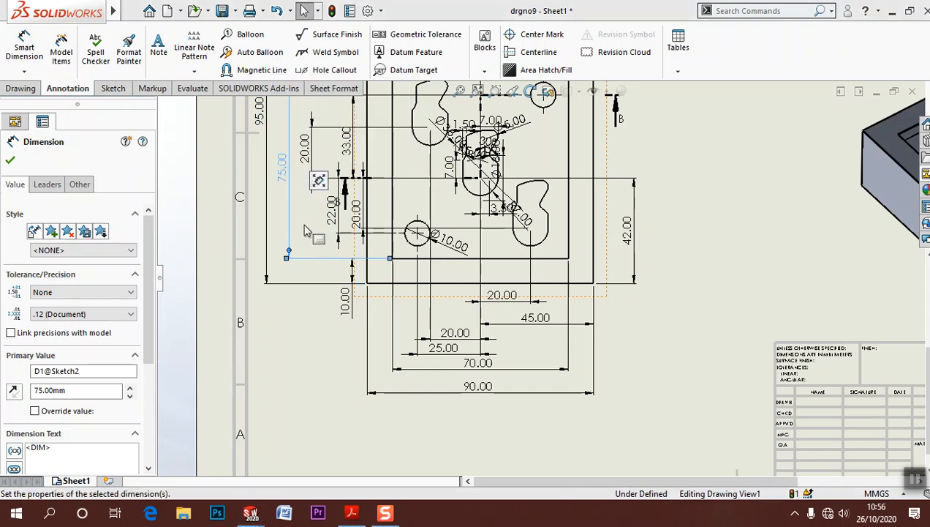
pyautogui.click(338, 229)
pyautogui.moveTo(332, 217)
pyautogui.mouseDown()
pyautogui.moveTo(313, 221)
pyautogui.moveTo(345, 211)
pyautogui.moveTo(323, 209)
pyautogui.mouseUp()
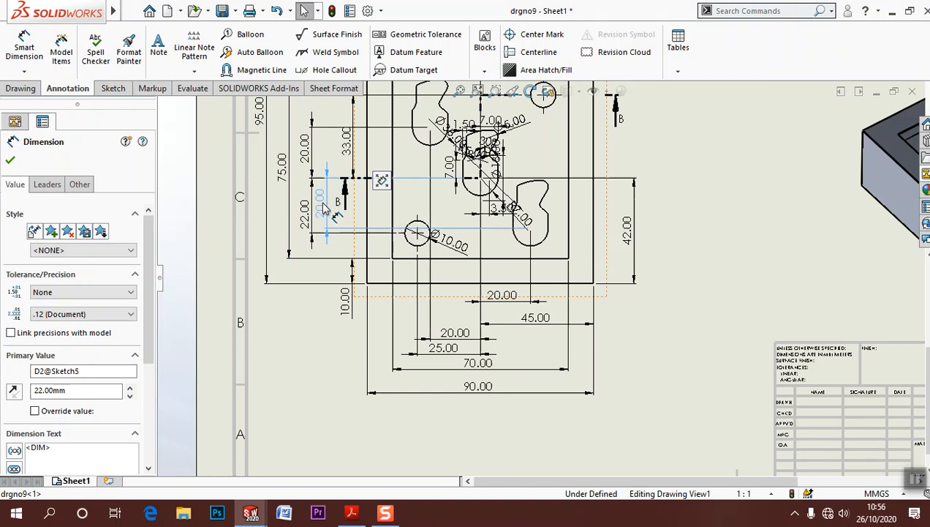
pyautogui.moveTo(344, 161)
pyautogui.mouseDown()
pyautogui.moveTo(304, 157)
pyautogui.moveTo(322, 157)
pyautogui.moveTo(308, 139)
pyautogui.mouseUp()
pyautogui.scroll(5, 483, 293)
pyautogui.scroll(-5, 510, 187)
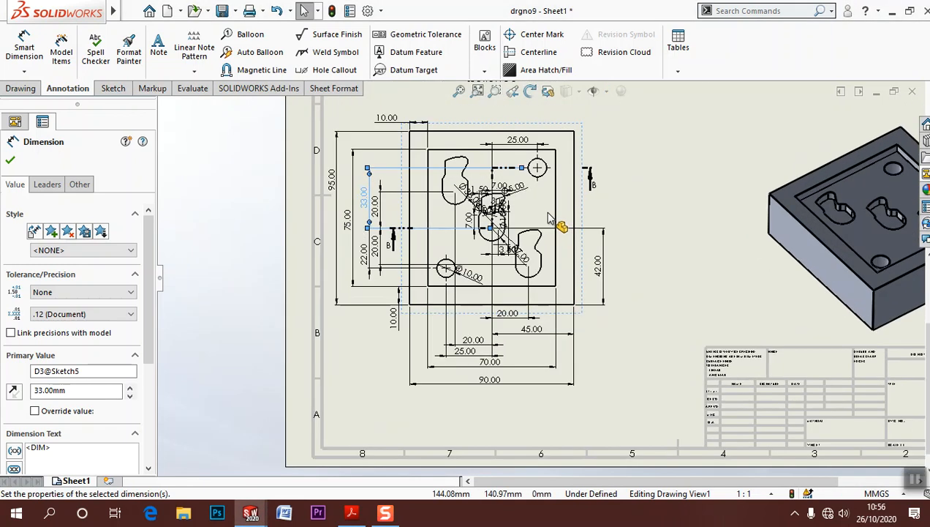
# Step: Move the horizontal 7 mm dimension higher above the middle profile, clear of the crowded dimensions
pyautogui.scroll(-4, 510, 186)
pyautogui.moveTo(472, 229); pyautogui.dragTo(487, 212)
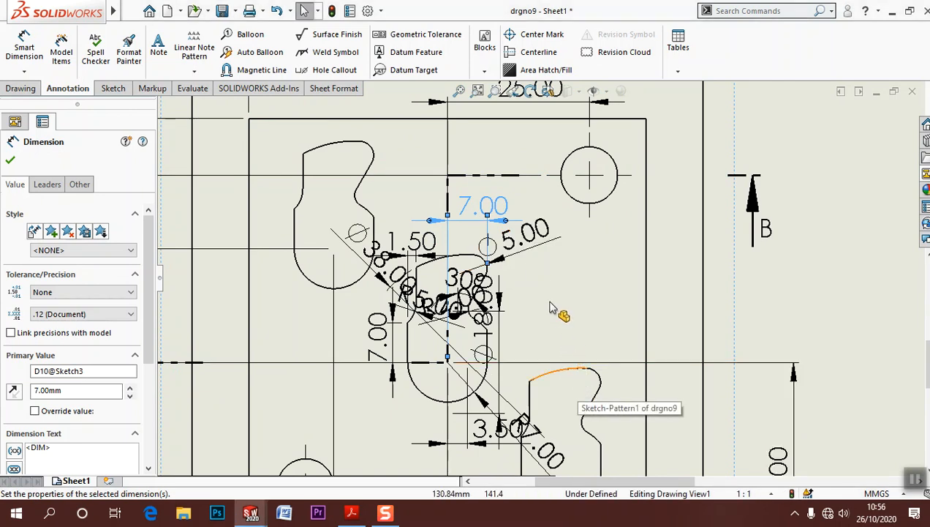
pyautogui.moveTo(572, 386); pyautogui.dragTo(569, 387)
pyautogui.click(558, 383)
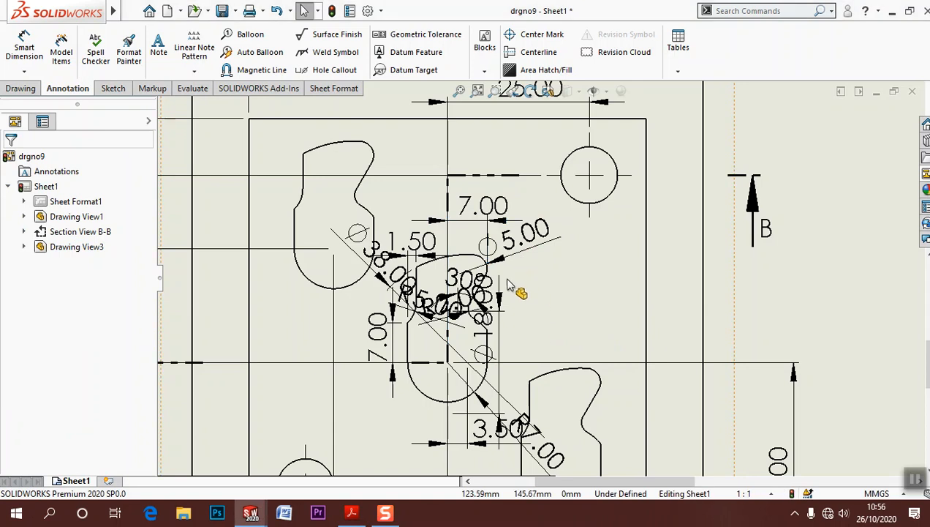
# Step: Pull the 18 mm diameter dimension out of the middle profile, display it as a radius, and lower the vertical 7 mm dimension
pyautogui.moveTo(500, 331); pyautogui.dragTo(591, 333)
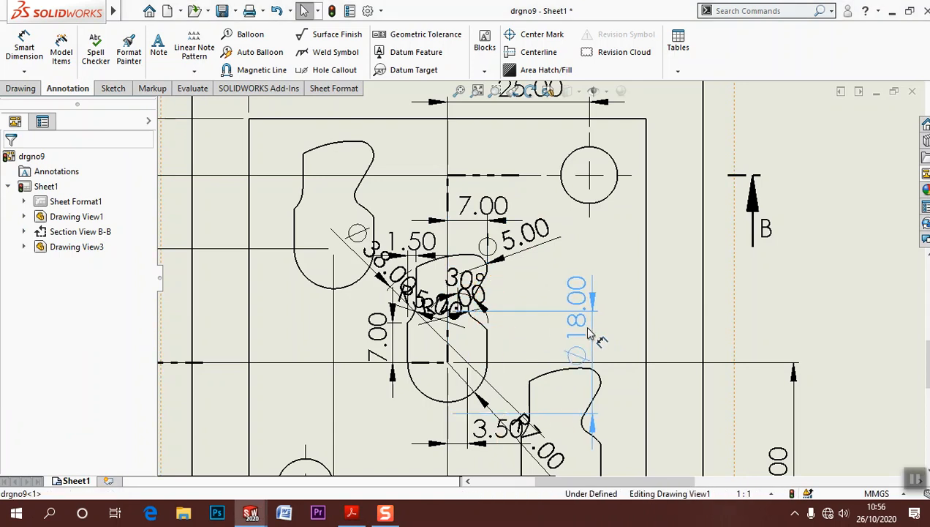
pyautogui.click(47, 184)
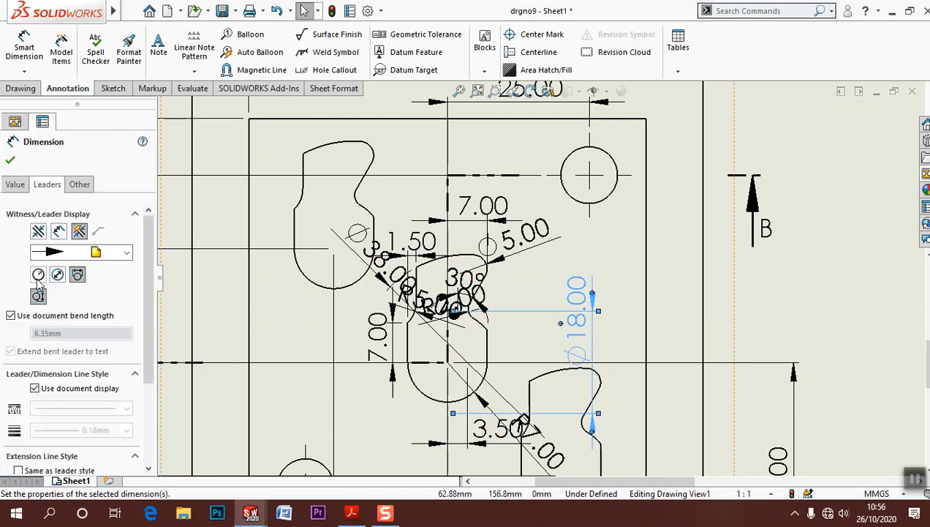
pyautogui.click(38, 275)
pyautogui.moveTo(381, 347); pyautogui.dragTo(366, 426)
# Step: Pull the 38 mm diameter dimension away from the middle profile and display it as a radius
pyautogui.moveTo(386, 275); pyautogui.dragTo(283, 209)
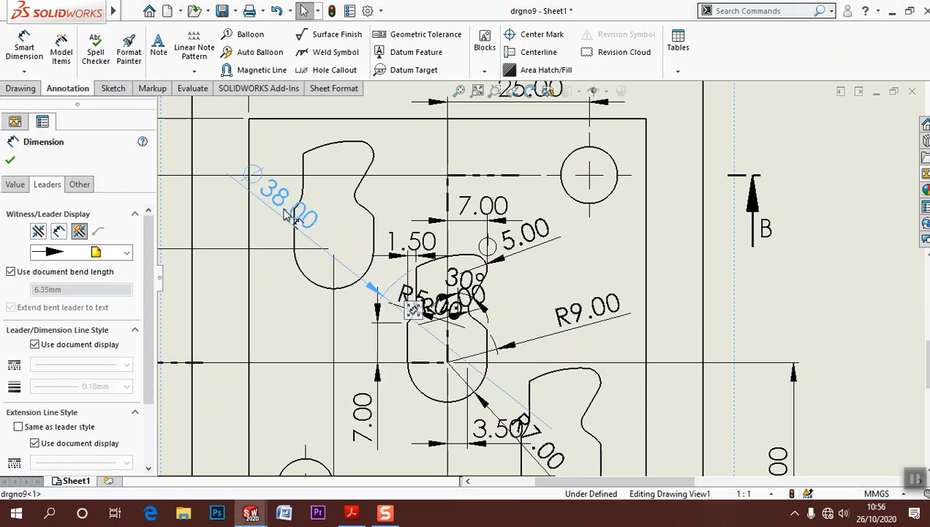
pyautogui.click(39, 274)
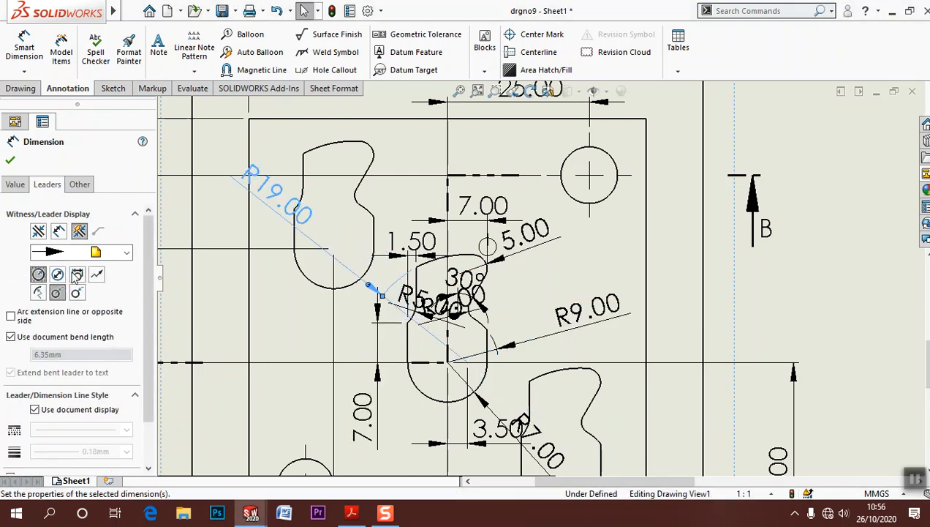
pyautogui.press('Escape')
# Step: Raise the 30° angle dimension above the middle profile and pull the R5 dimension down from the R2 dimension
pyautogui.moveTo(464, 274); pyautogui.dragTo(510, 162)
pyautogui.moveTo(427, 300)
pyautogui.mouseDown()
pyautogui.moveTo(380, 272)
pyautogui.moveTo(413, 343)
pyautogui.moveTo(460, 362)
pyautogui.mouseUp()
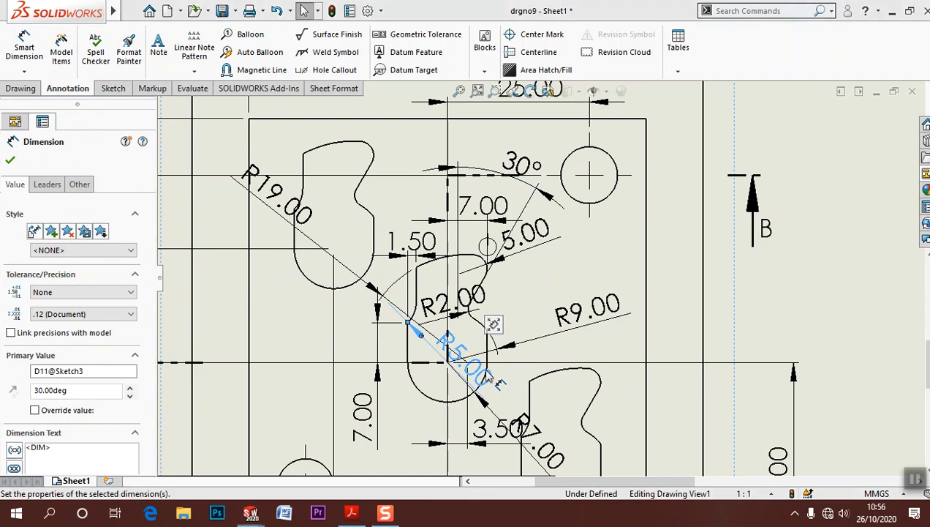
# Step: Add radius dimensions to the top arc and the right-hand neck arc of the lower-right profile with Smart Dimension
pyautogui.click(42, 60)
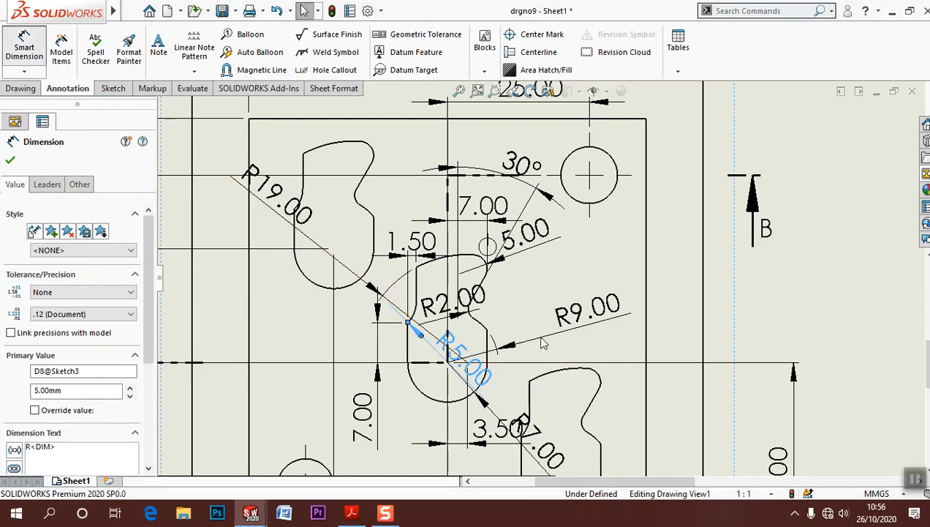
pyautogui.click(561, 373)
pyautogui.click(563, 370)
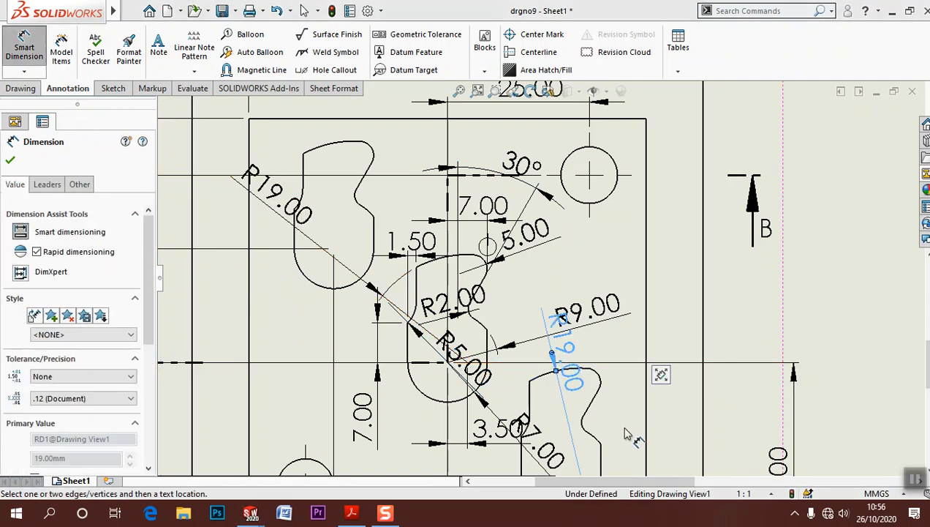
pyautogui.click(594, 435)
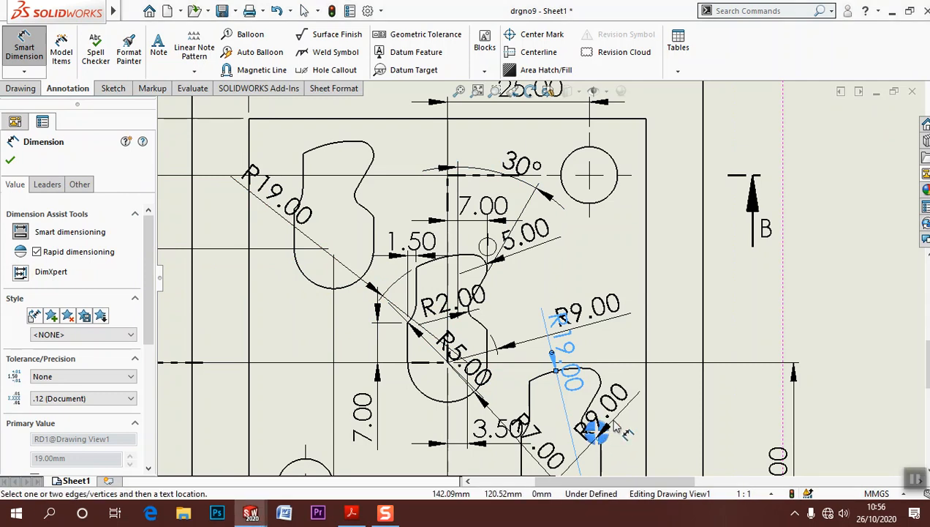
pyautogui.click(605, 419)
pyautogui.press('Escape')
# Step: Delete the R19, R5 and R9 dimensions that belong to the middle profile
pyautogui.scroll(5, 369, 234)
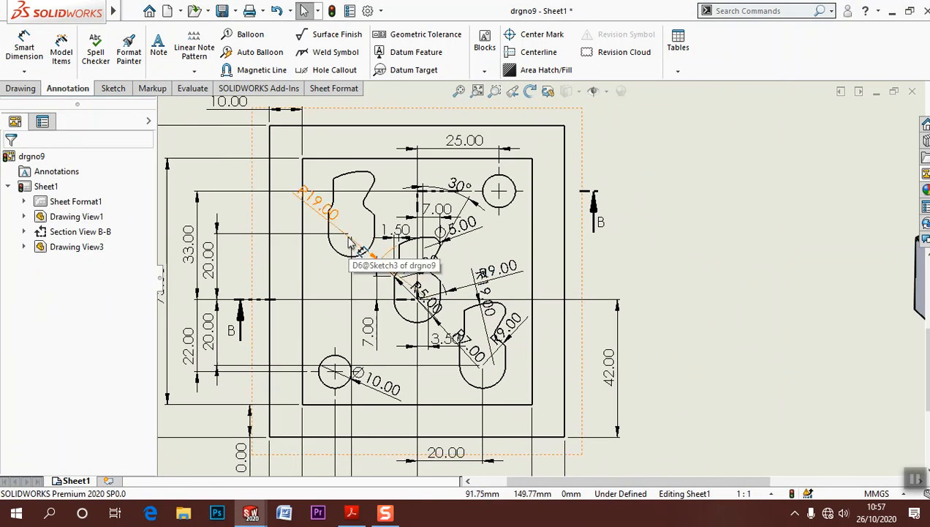
pyautogui.click(359, 248)
pyautogui.press('Delete')
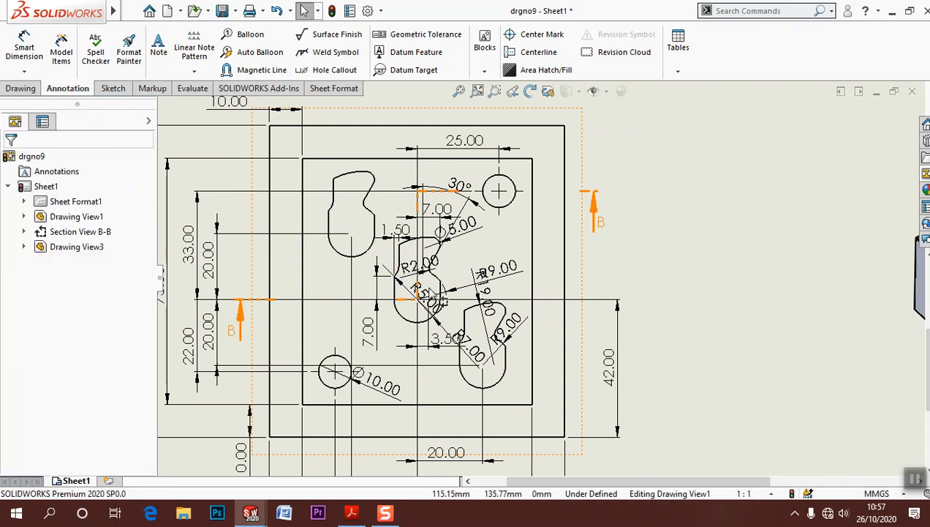
pyautogui.scroll(-4, 402, 296)
pyautogui.moveTo(468, 319); pyautogui.dragTo(270, 243)
pyautogui.press('Delete')
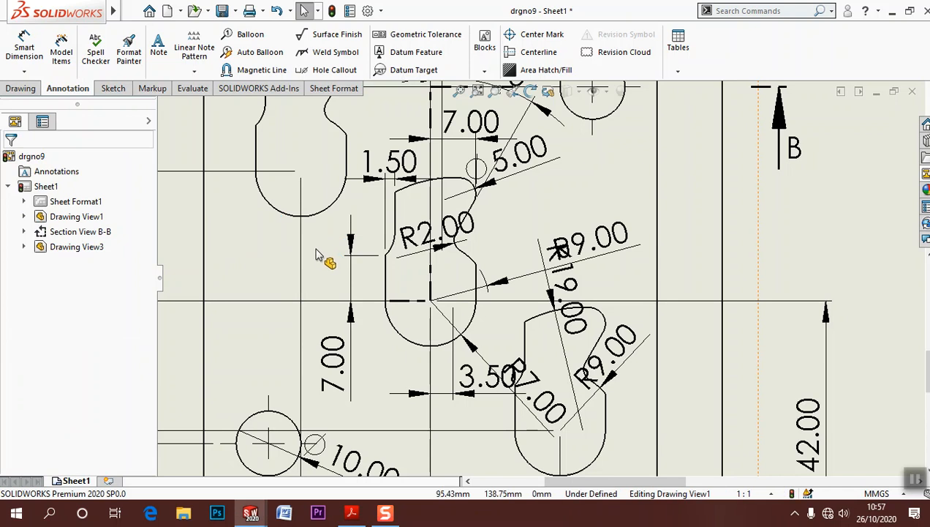
pyautogui.moveTo(589, 236); pyautogui.dragTo(539, 207)
pyautogui.press('Delete')
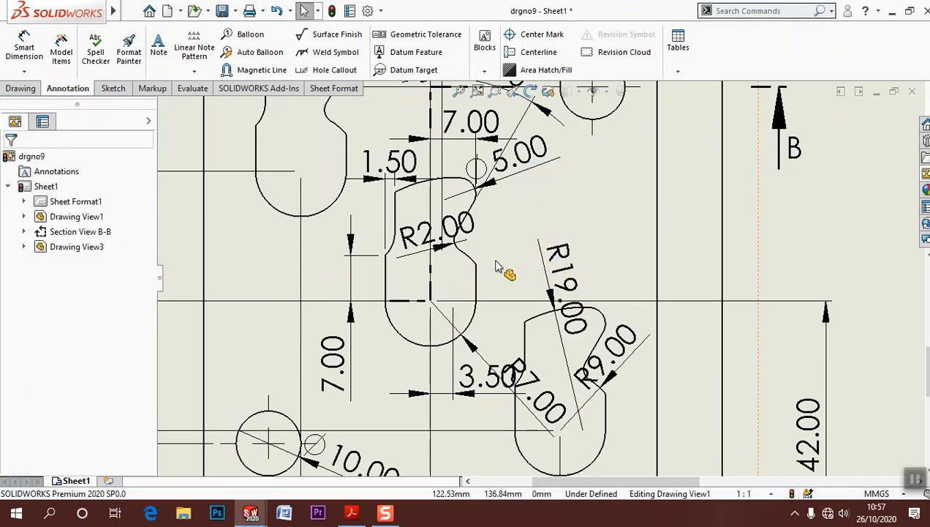
# Step: Move the R2 dimension to the right of the middle profile and the 3.50 mm dimension down to the block's lower edge
pyautogui.scroll(2, 498, 265)
pyautogui.moveTo(468, 249); pyautogui.dragTo(547, 243)
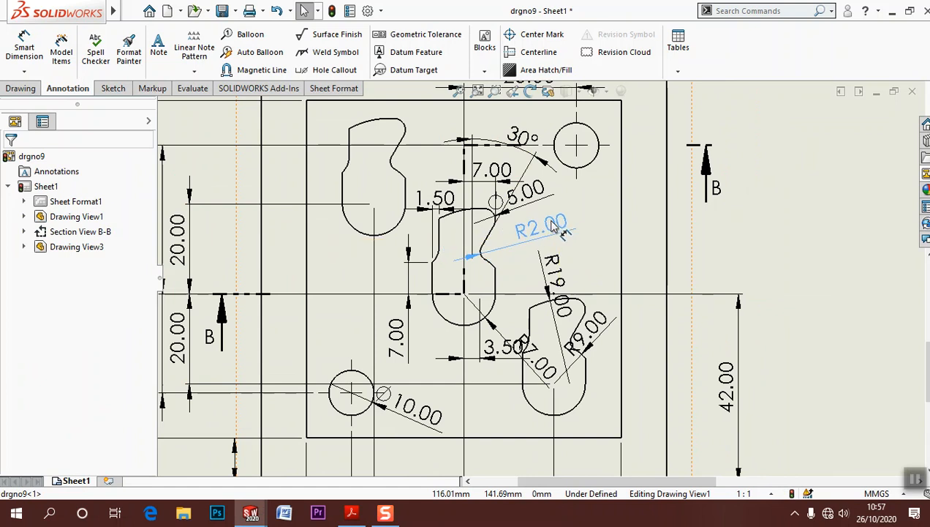
pyautogui.moveTo(558, 286)
pyautogui.mouseDown()
pyautogui.moveTo(563, 242)
pyautogui.moveTo(561, 291)
pyautogui.mouseUp()
pyautogui.scroll(3, 535, 326)
pyautogui.scroll(-3, 512, 335)
pyautogui.moveTo(532, 279); pyautogui.dragTo(547, 410)
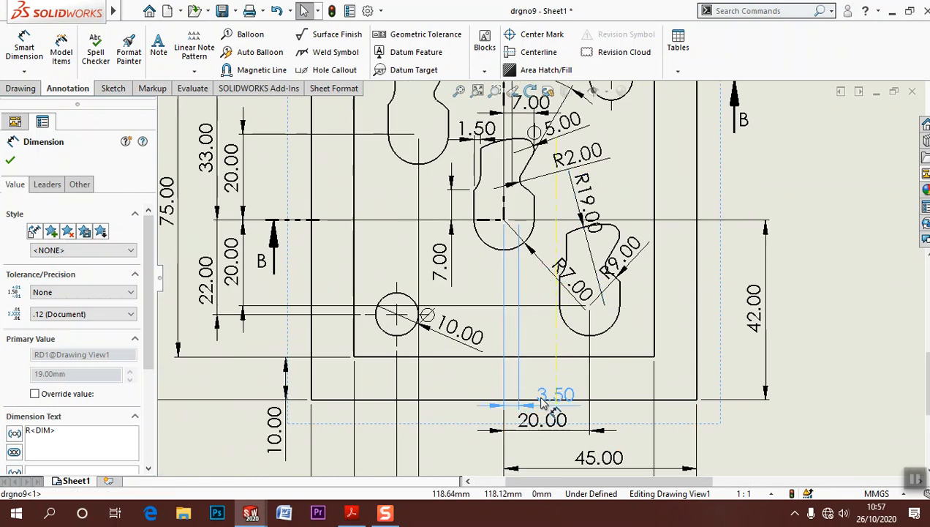
pyautogui.click(815, 357)
pyautogui.scroll(4, 740, 395)
pyautogui.moveTo(740, 396); pyautogui.dragTo(688, 390, button='middle')
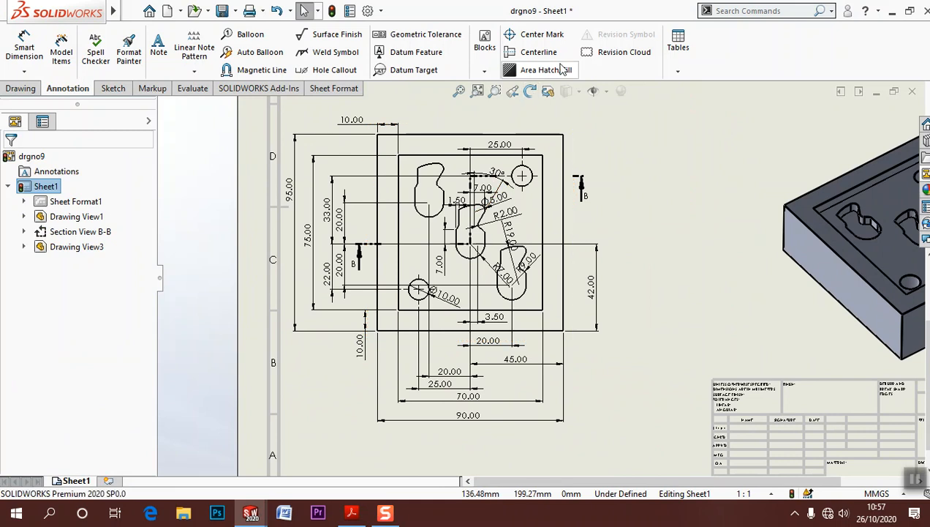
# Step: Set the primary precision of the document's dimensions to None
pyautogui.click(368, 11)
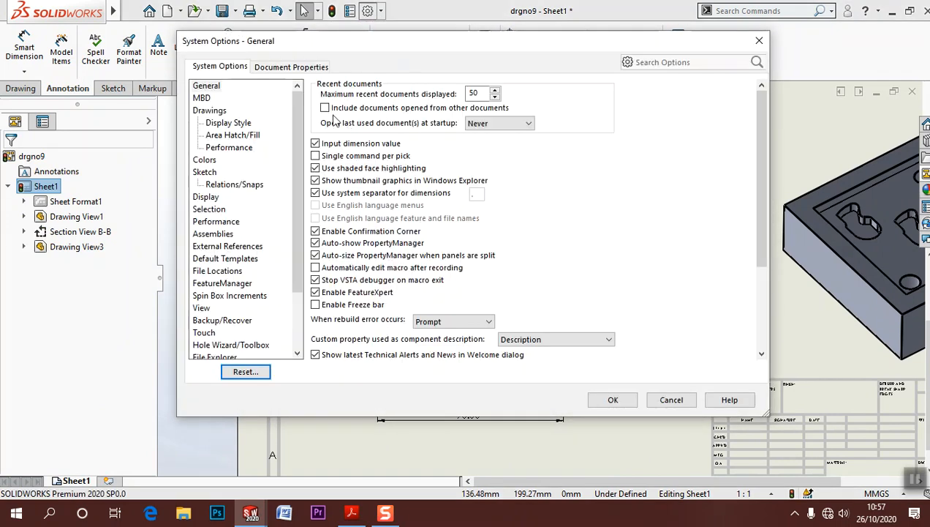
pyautogui.click(292, 68)
pyautogui.click(226, 124)
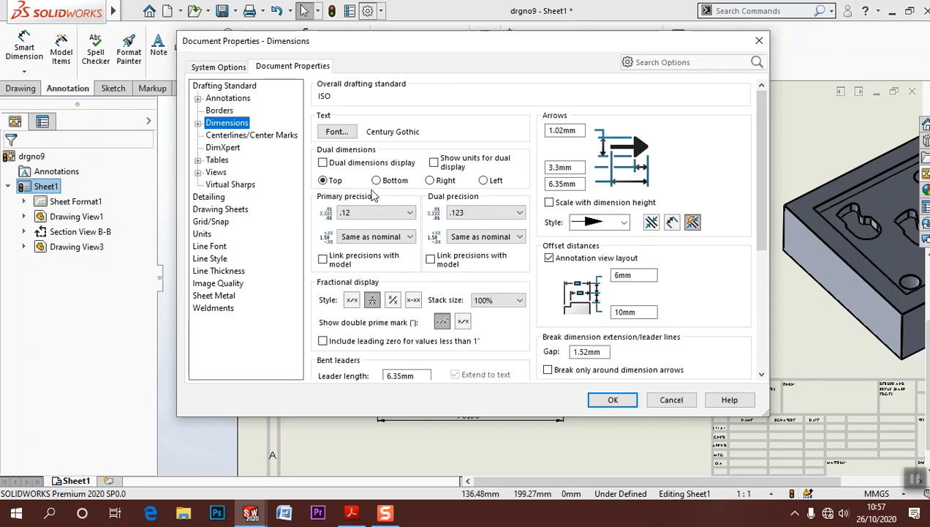
pyautogui.click(372, 217)
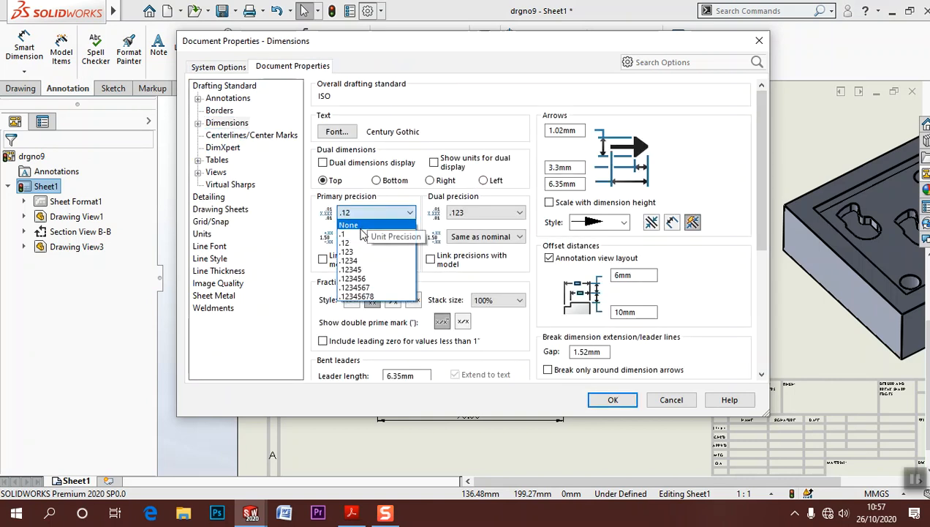
pyautogui.click(349, 225)
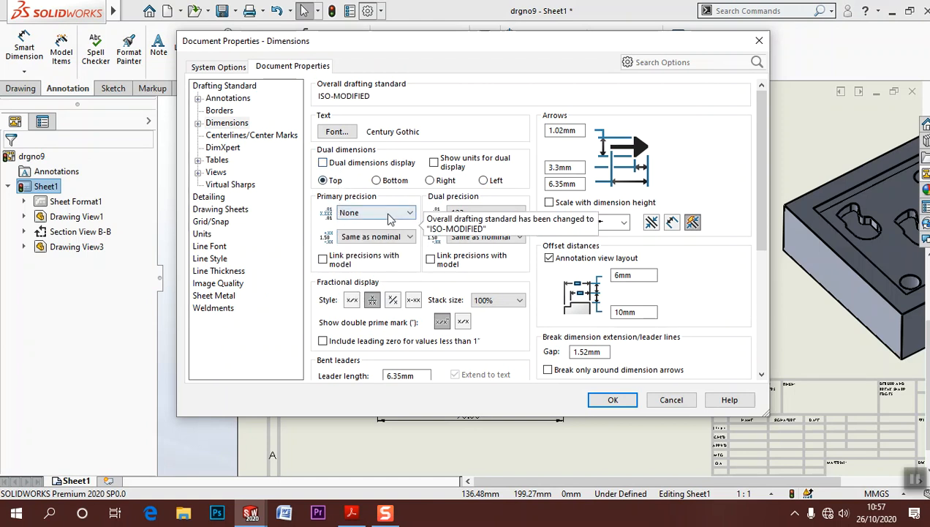
pyautogui.click(611, 400)
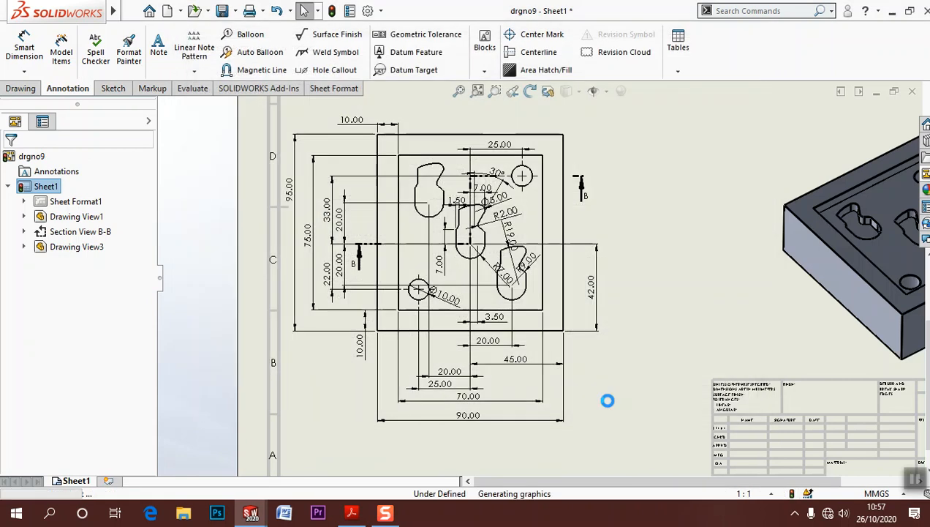
# Step: Lower the 70 mm and 25 mm dimensions below the front view to open up the rows
pyautogui.scroll(-2, 561, 362)
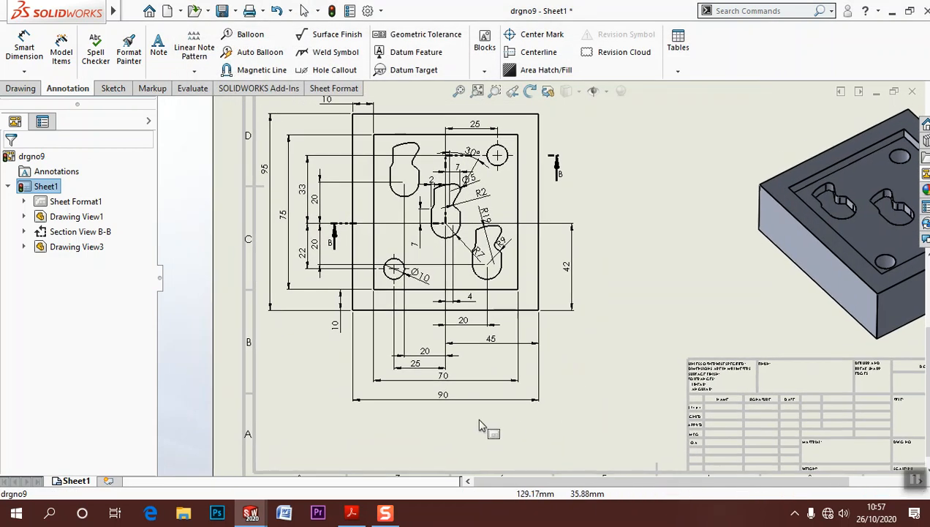
pyautogui.scroll(-2, 433, 400)
pyautogui.moveTo(472, 333); pyautogui.dragTo(468, 344)
pyautogui.moveTo(424, 311); pyautogui.dragTo(429, 324)
pyautogui.click(477, 304)
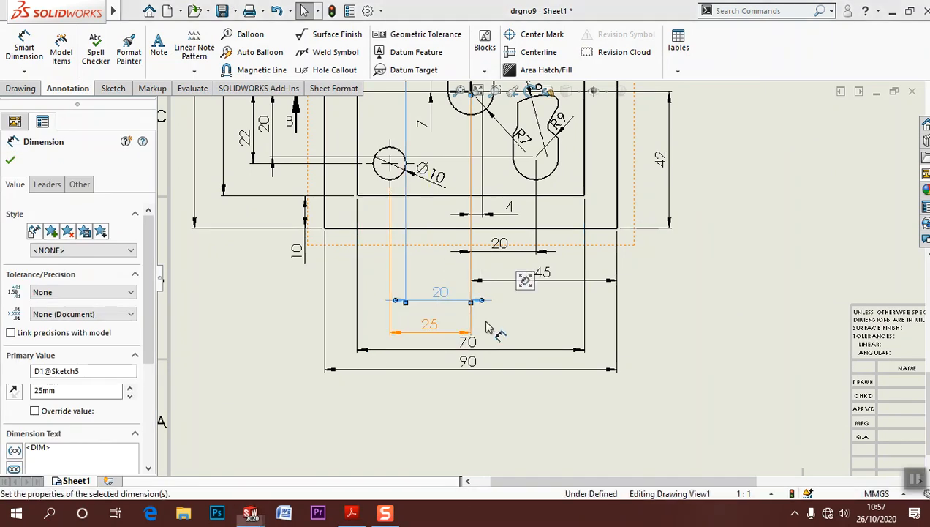
pyautogui.scroll(-1, 475, 322)
pyautogui.click(500, 280)
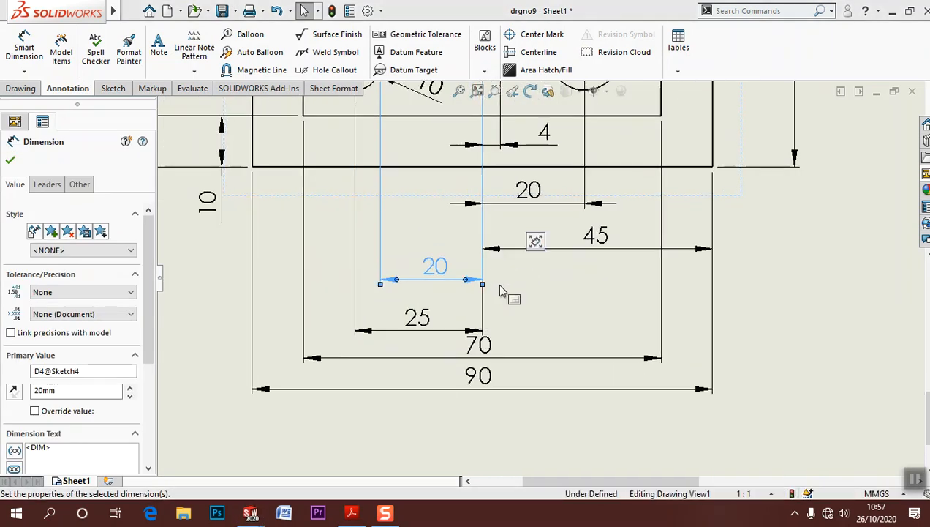
# Step: Line up the 45 mm dimension with the 25 mm one and the right-hand 20 mm dimension with the left-hand one
pyautogui.click(559, 283)
pyautogui.moveTo(605, 243); pyautogui.dragTo(607, 274)
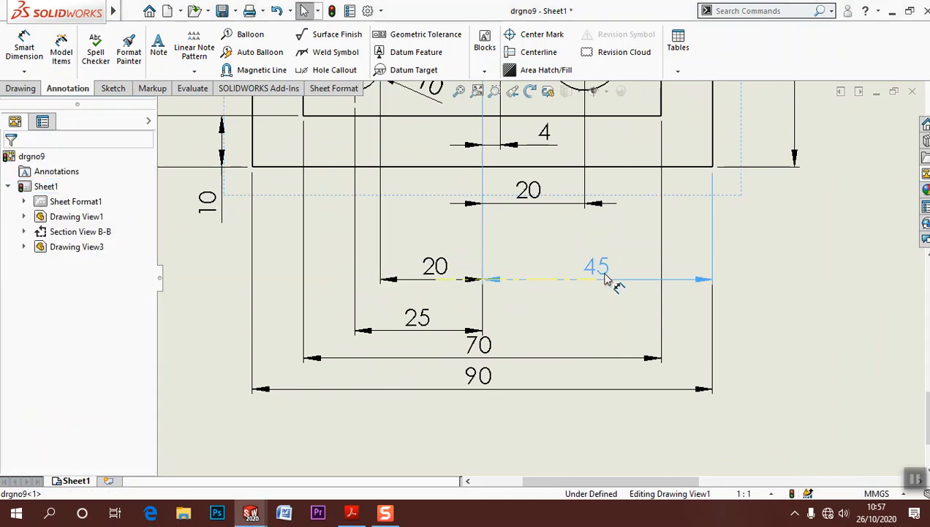
pyautogui.click(553, 313)
pyautogui.scroll(1, 552, 303)
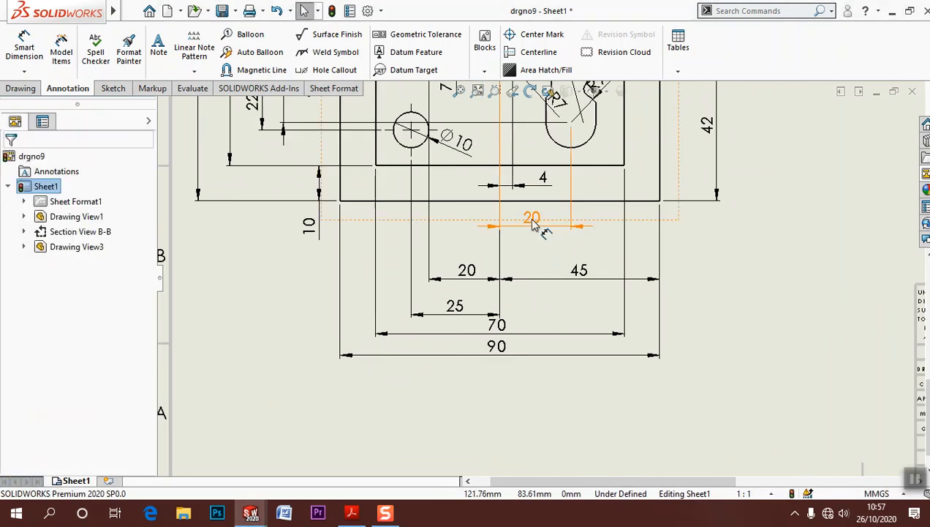
pyautogui.click(535, 249)
pyautogui.moveTo(583, 275); pyautogui.dragTo(580, 316)
pyautogui.moveTo(534, 250); pyautogui.dragTo(533, 270)
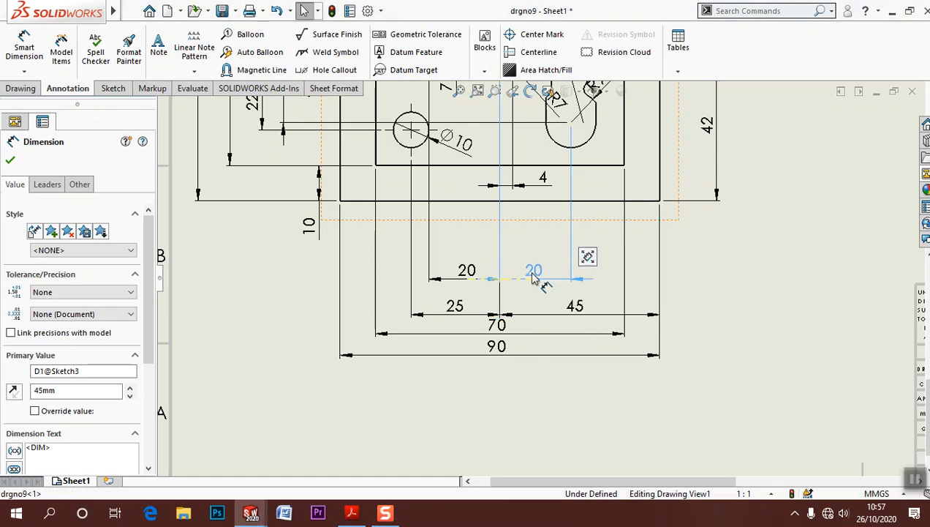
pyautogui.click(583, 279)
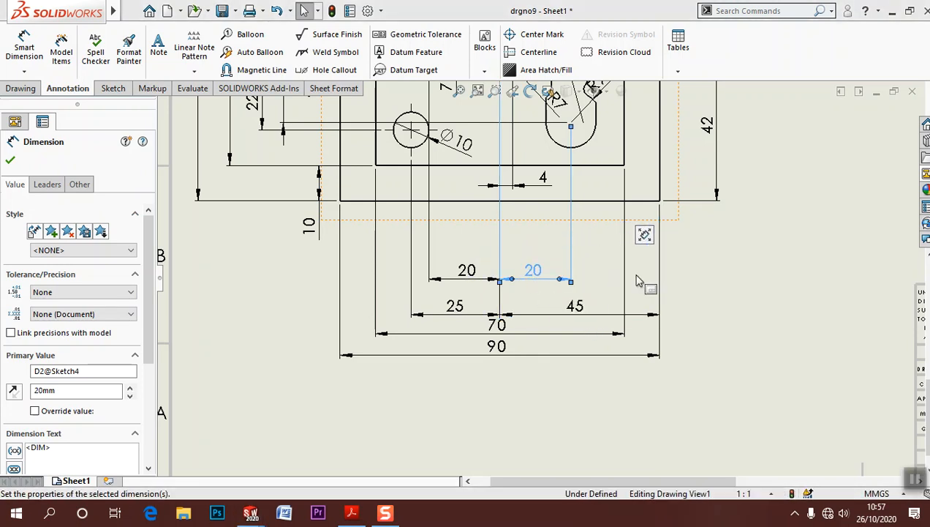
pyautogui.click(714, 281)
# Step: Display the diameter 5 dimension on the middle profile's upper corner as a radius
pyautogui.scroll(1, 715, 286)
pyautogui.moveTo(703, 271); pyautogui.dragTo(730, 400, button='middle')
pyautogui.moveTo(555, 345); pyautogui.dragTo(540, 424, button='middle')
pyautogui.scroll(3, 569, 296)
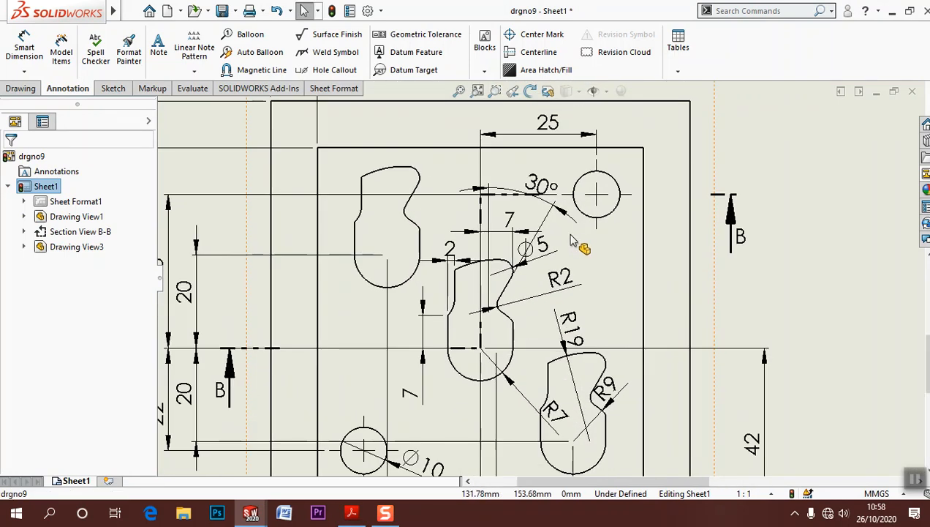
pyautogui.click(572, 249)
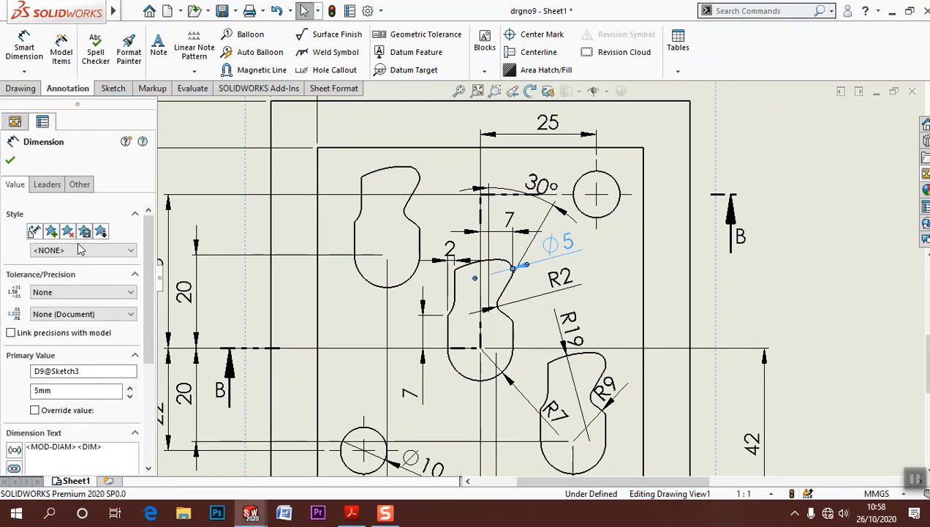
pyautogui.click(47, 185)
pyautogui.click(38, 274)
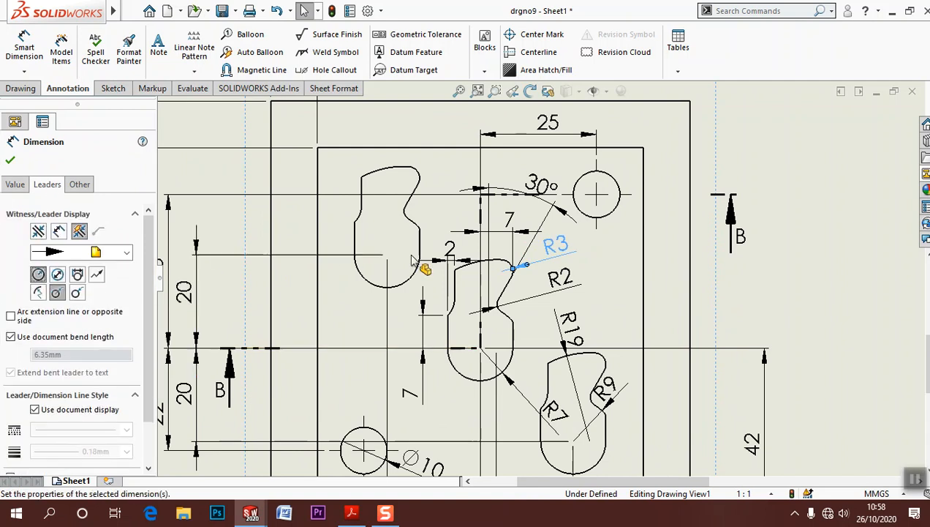
pyautogui.click(738, 279)
# Step: Shift the R9 dimension slightly outward and bring the R7 and vertical 7 mm dimensions closer to the middle profile
pyautogui.moveTo(614, 384); pyautogui.dragTo(611, 395)
pyautogui.moveTo(556, 410); pyautogui.dragTo(516, 386)
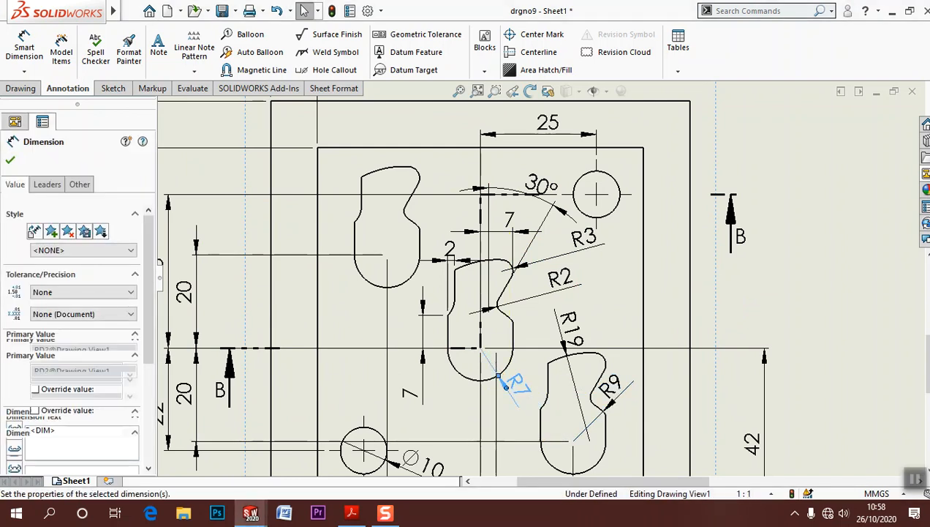
pyautogui.click(410, 395)
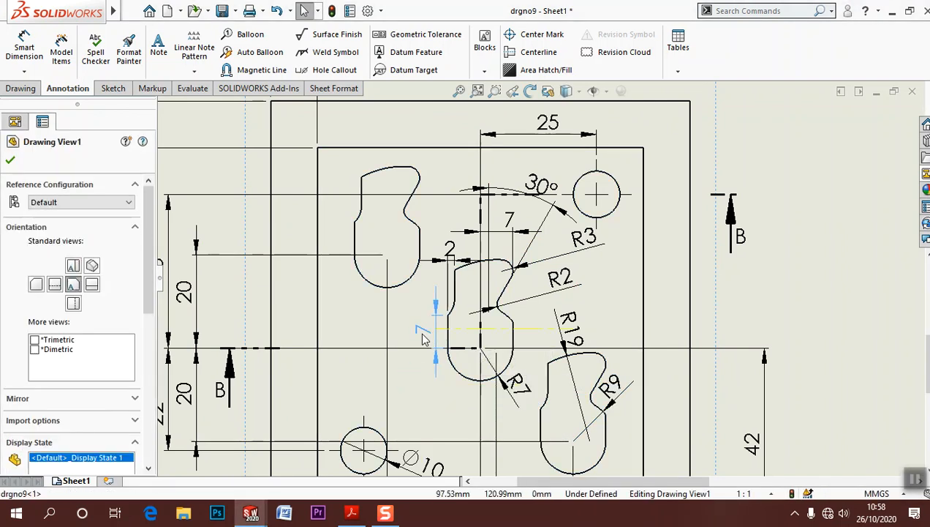
pyautogui.click(443, 415)
# Step: Move the 2 mm dimension above the middle profile slightly left and replace its dimension text with A
pyautogui.scroll(-5, 454, 264)
pyautogui.moveTo(457, 224); pyautogui.dragTo(430, 218)
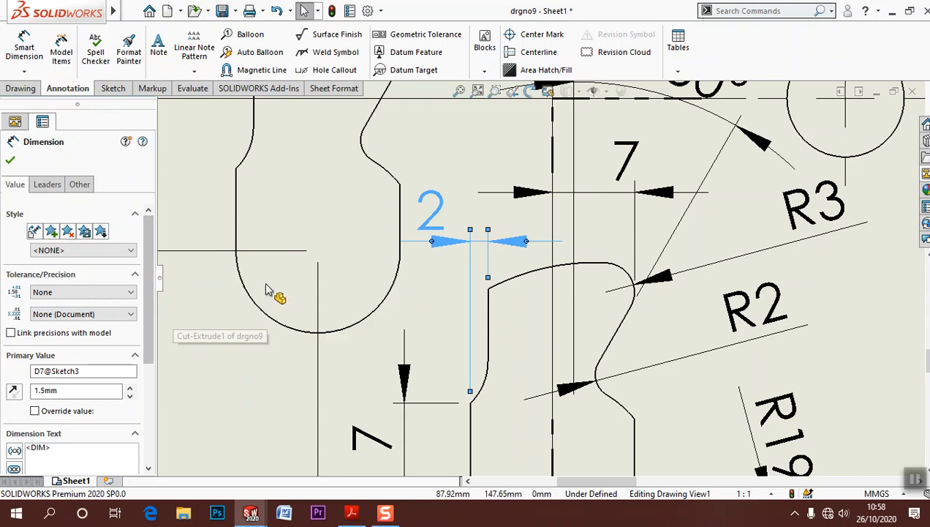
pyautogui.scroll(2, 313, 289)
pyautogui.moveTo(144, 327); pyautogui.dragTo(152, 401)
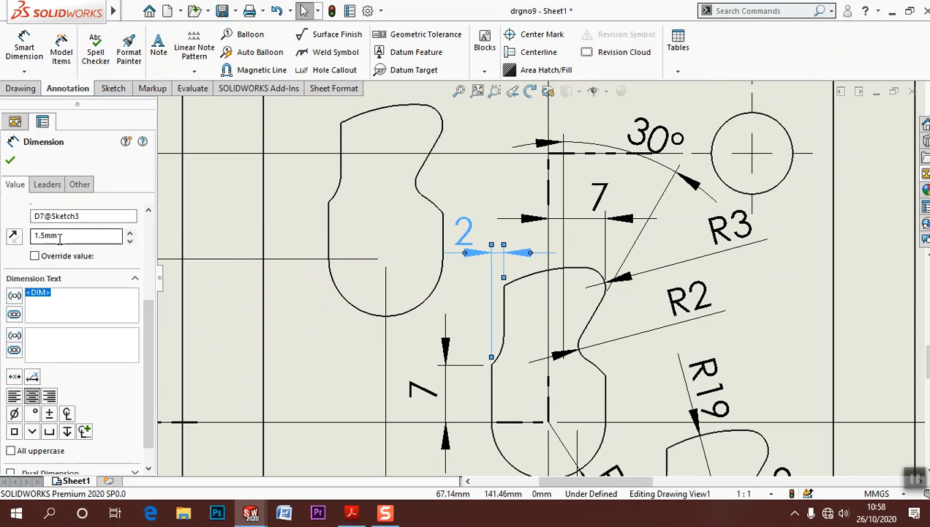
pyautogui.press('Delete')
pyautogui.click(501, 257)
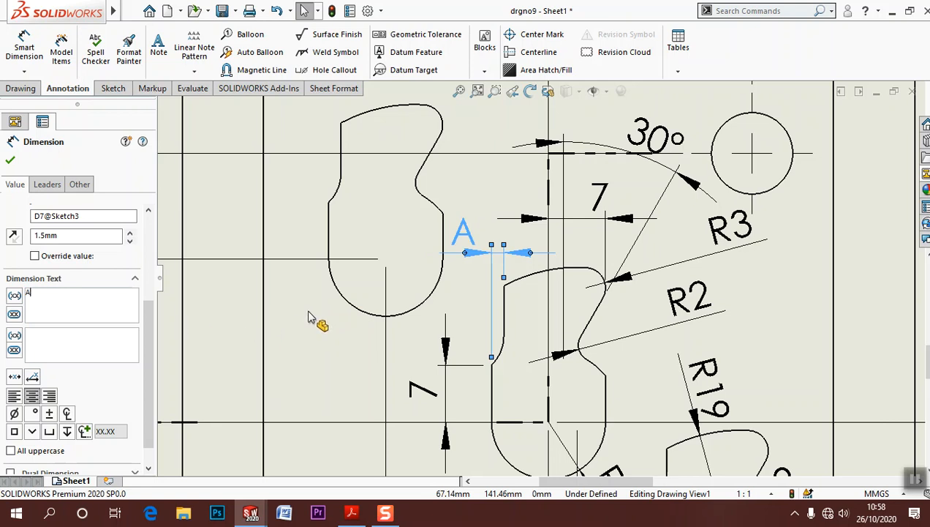
pyautogui.click(343, 321)
# Step: Move the section view's 10 mm depth dimension and the adjacent 5 mm depth dimension out to the left of the block
pyautogui.scroll(3, 424, 326)
pyautogui.scroll(5, 396, 321)
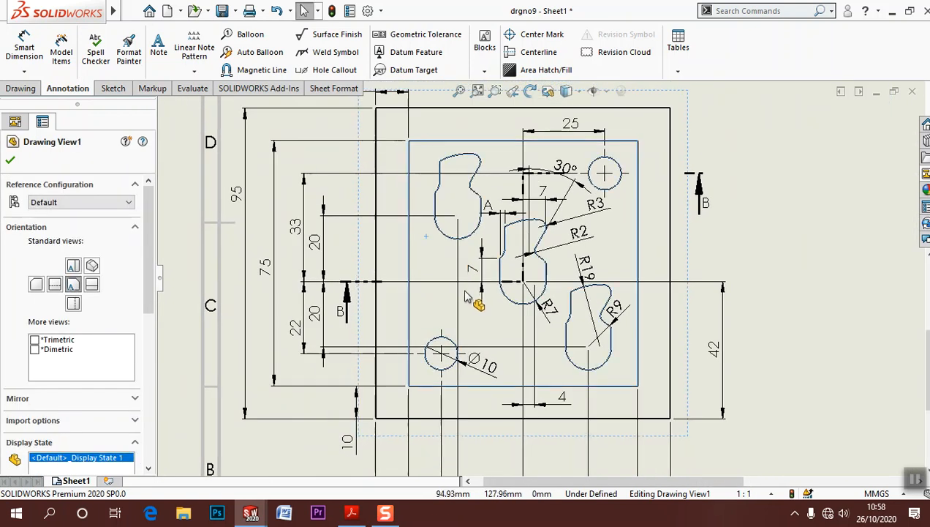
pyautogui.scroll(3, 453, 257)
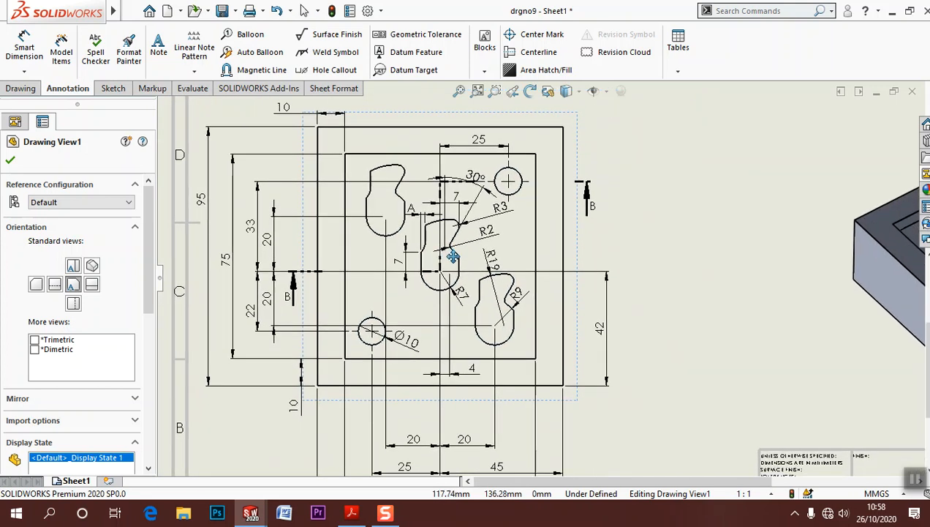
pyautogui.scroll(2, 453, 258)
pyautogui.moveTo(505, 266); pyautogui.dragTo(490, 366, button='middle')
pyautogui.scroll(-4, 461, 216)
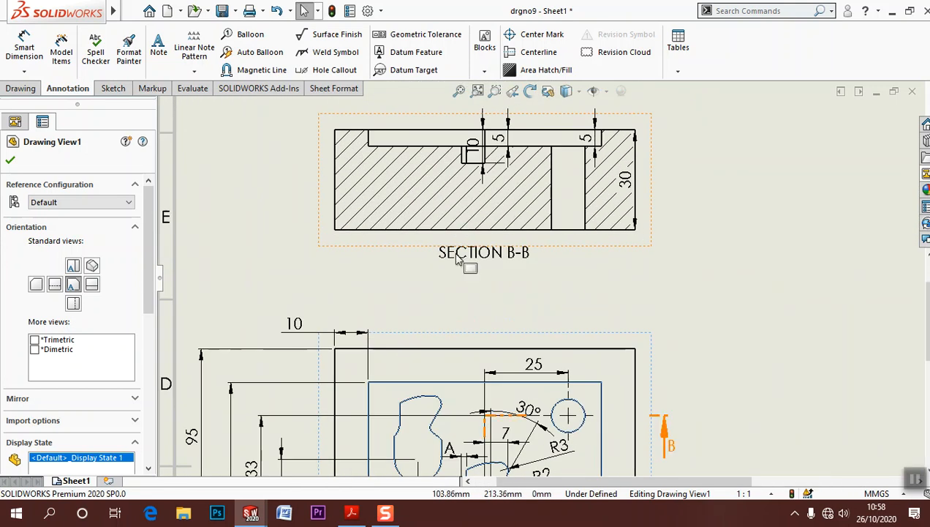
pyautogui.moveTo(452, 231); pyautogui.dragTo(468, 388, button='middle')
pyautogui.scroll(-1, 468, 387)
pyautogui.moveTo(492, 272); pyautogui.dragTo(291, 278)
pyautogui.moveTo(428, 237); pyautogui.dragTo(310, 212)
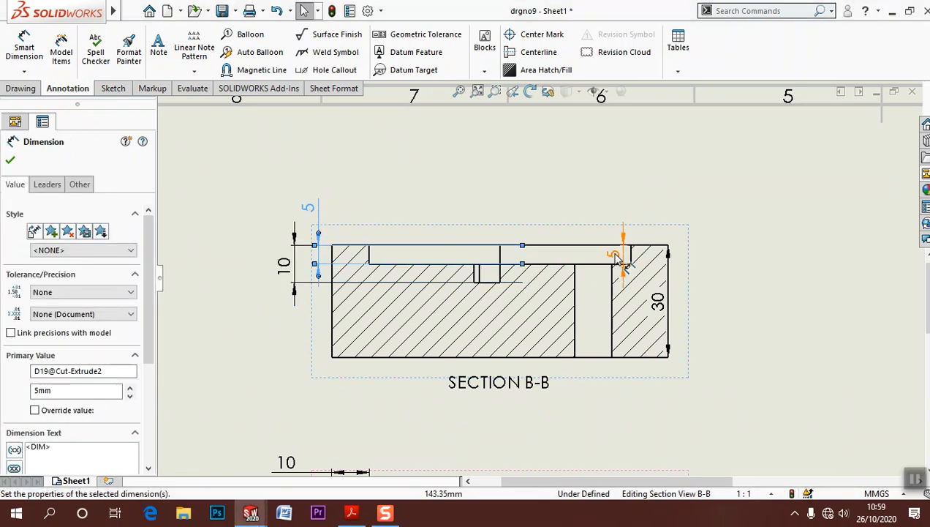
# Step: Delete the duplicate 5 mm dimension near the section view's hole and move the 30 mm height dimension outside the block's right edge
pyautogui.moveTo(613, 254); pyautogui.dragTo(596, 213)
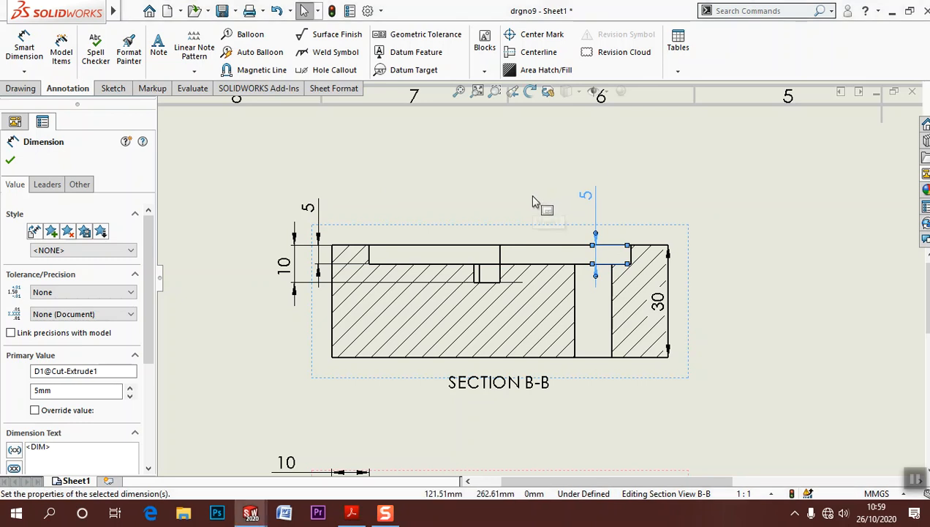
pyautogui.press('Delete')
pyautogui.moveTo(660, 311); pyautogui.dragTo(708, 318)
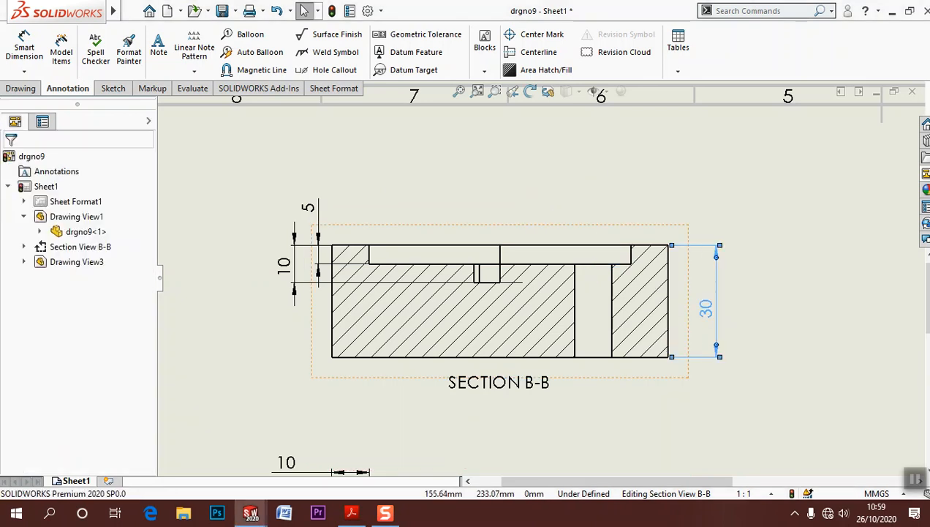
pyautogui.click(673, 370)
# Step: Try the Shaded With Edges display style on section view B-B
pyautogui.moveTo(671, 368); pyautogui.dragTo(662, 340, button='middle')
pyautogui.scroll(4, 597, 358)
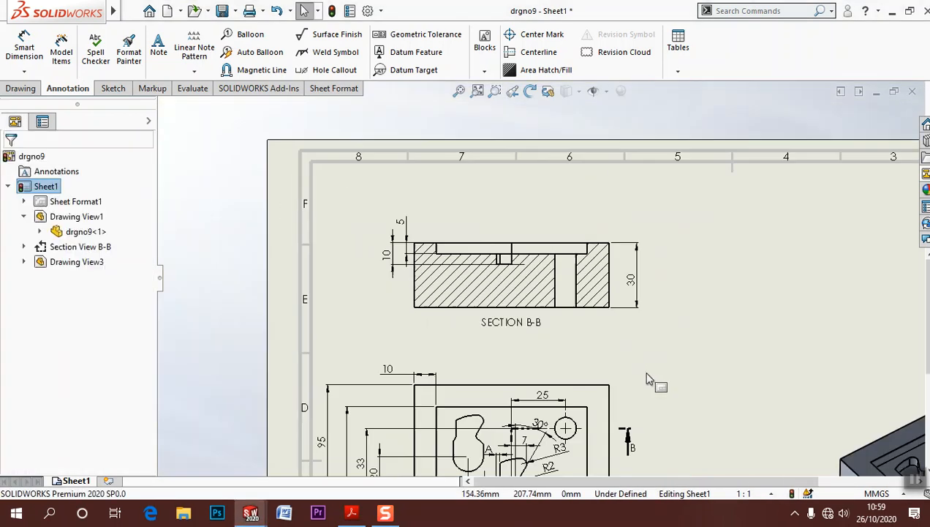
pyautogui.click(574, 300)
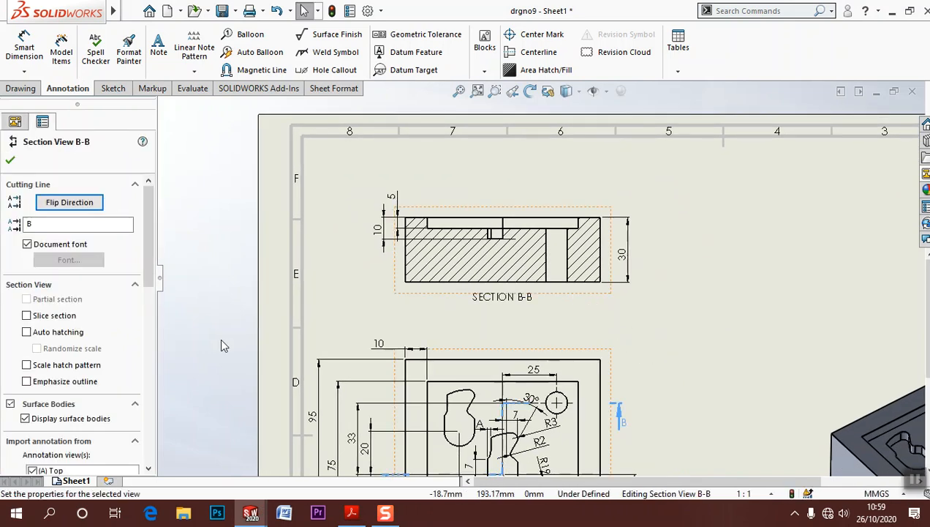
pyautogui.moveTo(146, 242); pyautogui.dragTo(143, 349)
pyautogui.click(82, 363)
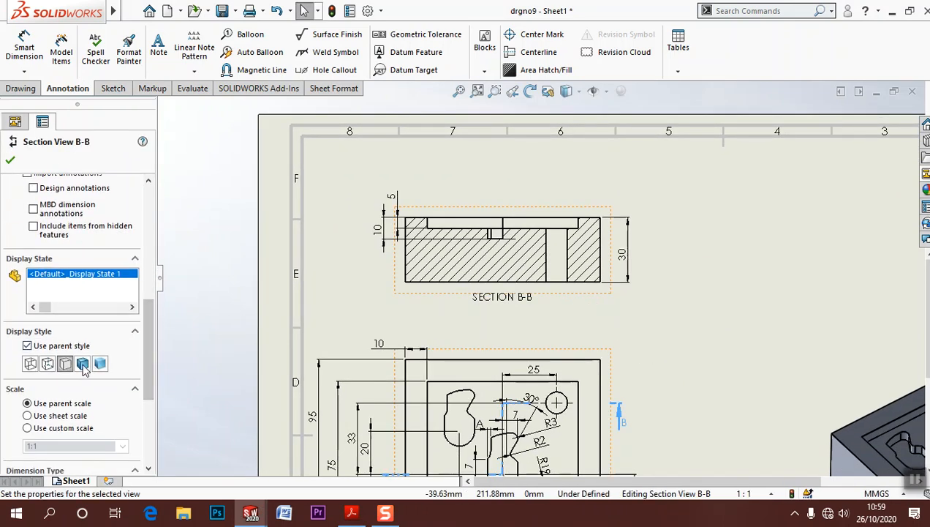
pyautogui.click(673, 344)
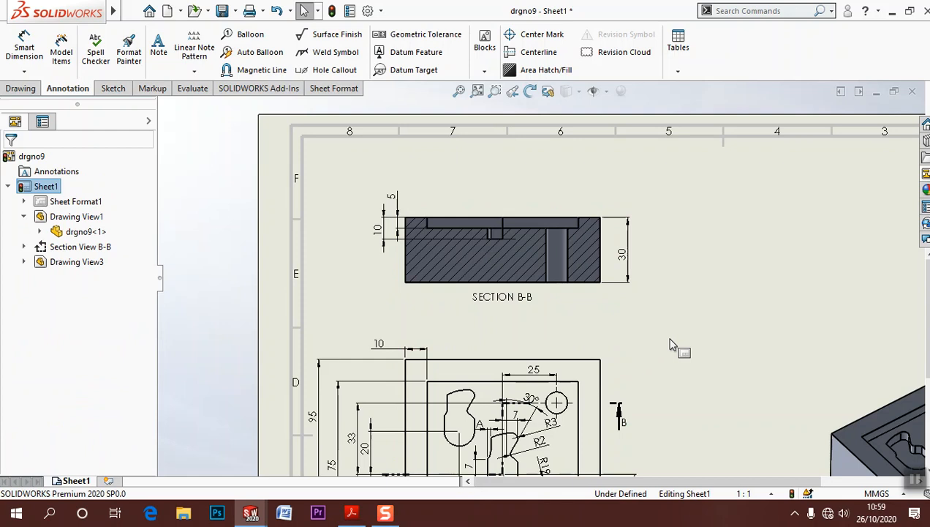
# Step: Try the plain Shaded display style on section view B-B and return it to Shaded With Edges
pyautogui.click(599, 302)
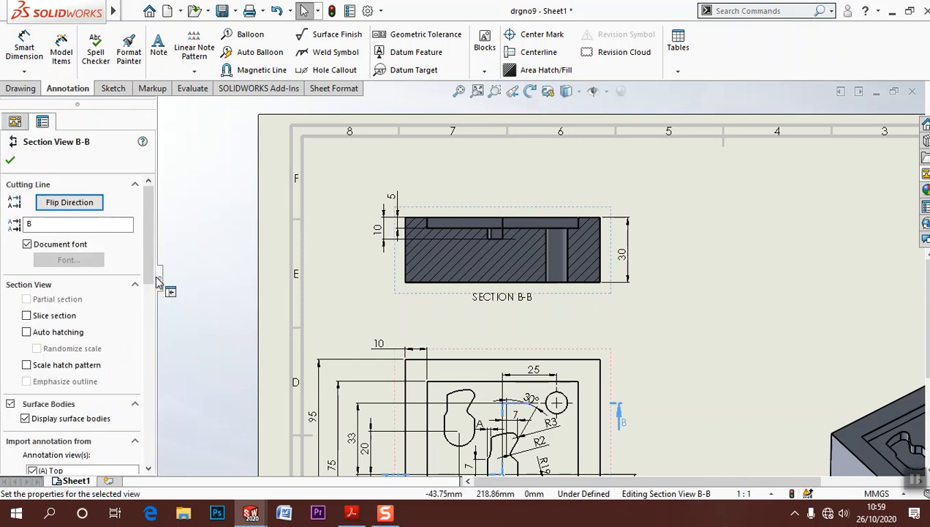
pyautogui.scroll(-10, 95, 344)
pyautogui.click(100, 356)
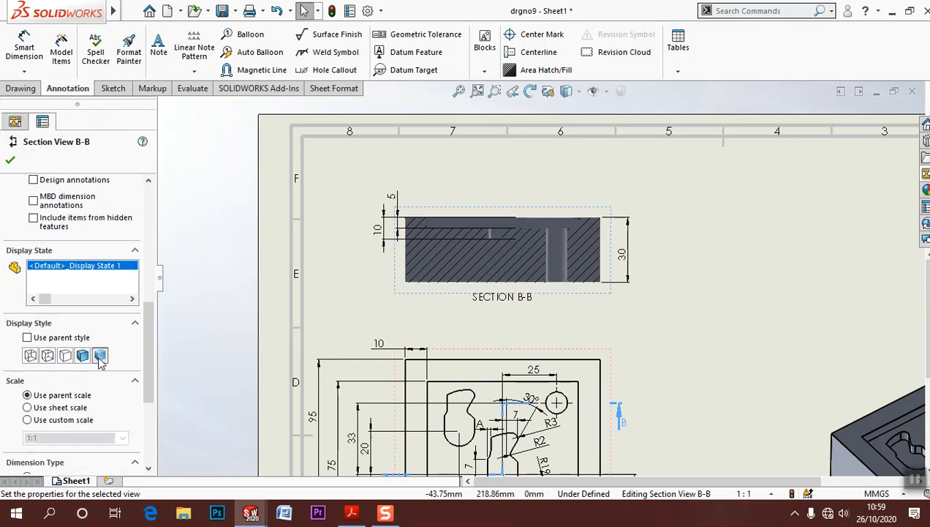
pyautogui.click(82, 356)
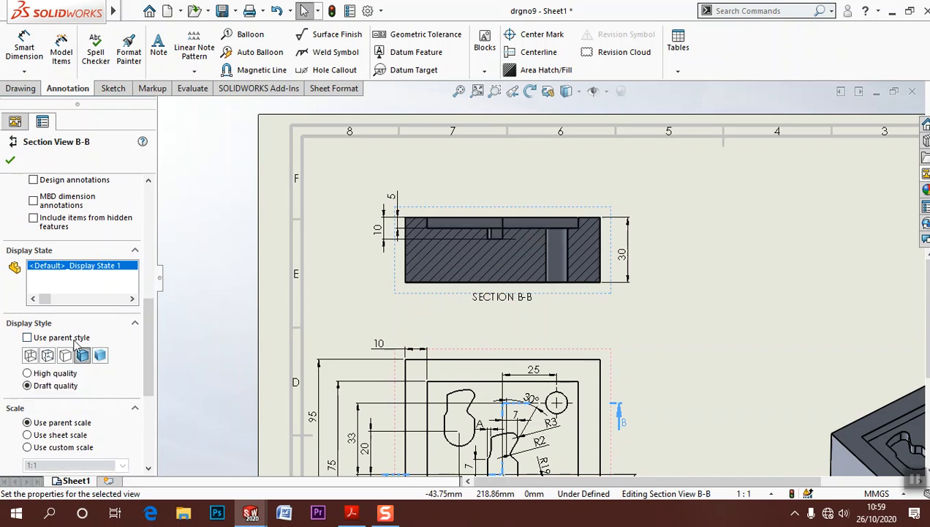
pyautogui.click(9, 162)
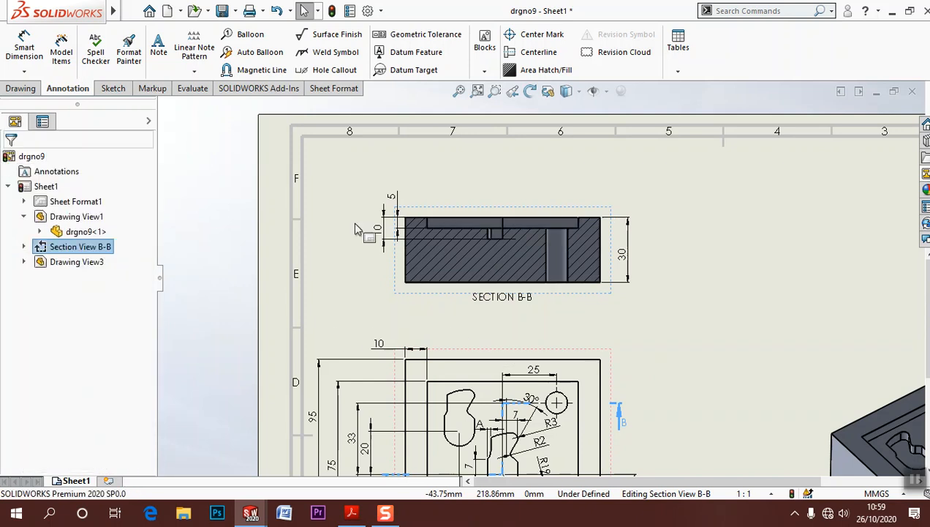
pyautogui.click(698, 308)
# Step: Try Hidden Lines Visible on section view B-B and set its display style to Hidden Lines Removed
pyautogui.click(594, 303)
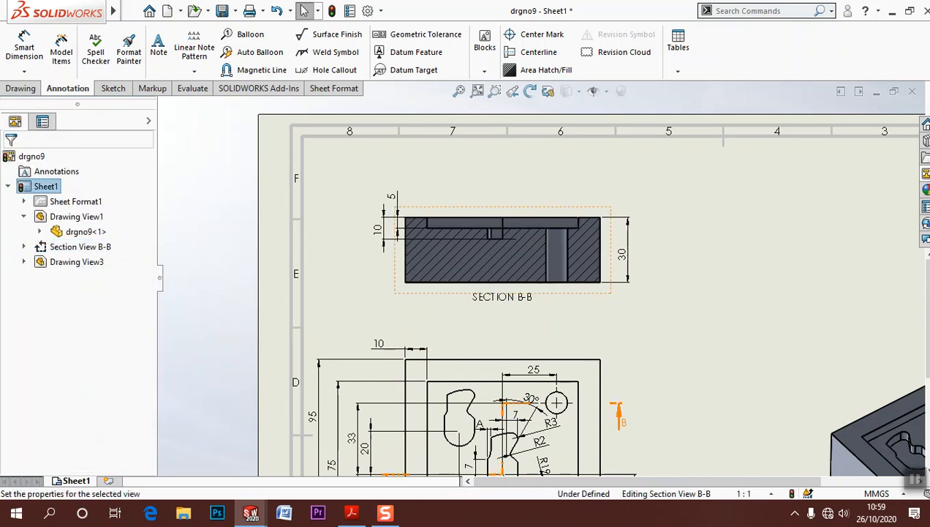
pyautogui.moveTo(145, 276); pyautogui.dragTo(144, 371)
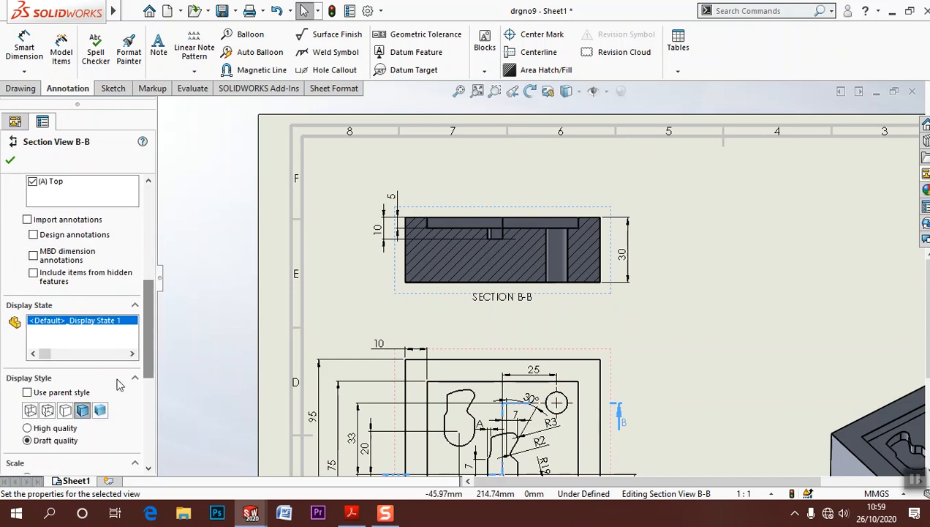
pyautogui.click(48, 411)
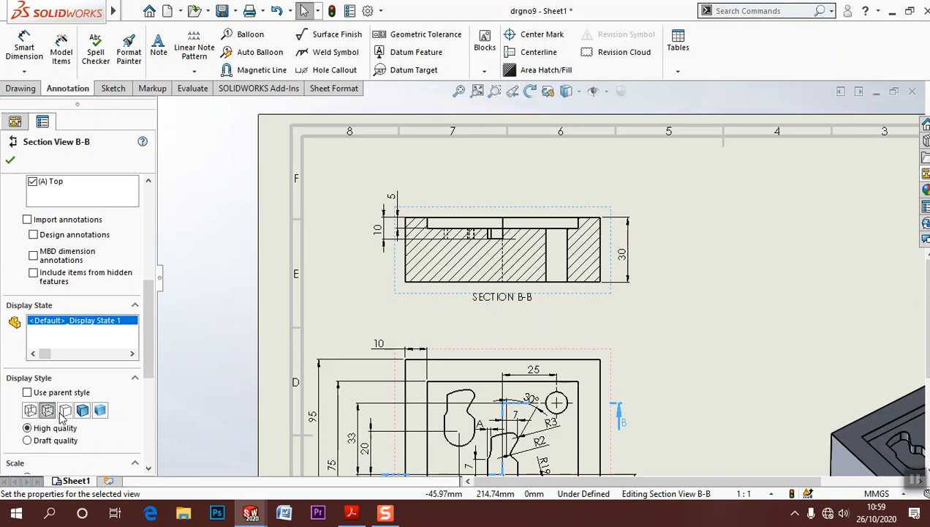
pyautogui.click(346, 287)
# Step: Save the drawing as the PDF drgno9 in the Documents folder, updating the views before saving
pyautogui.scroll(3, 351, 290)
pyautogui.moveTo(477, 319)
pyautogui.mouseDown(button='middle')
pyautogui.moveTo(407, 247)
pyautogui.moveTo(389, 247)
pyautogui.mouseUp(button='middle')
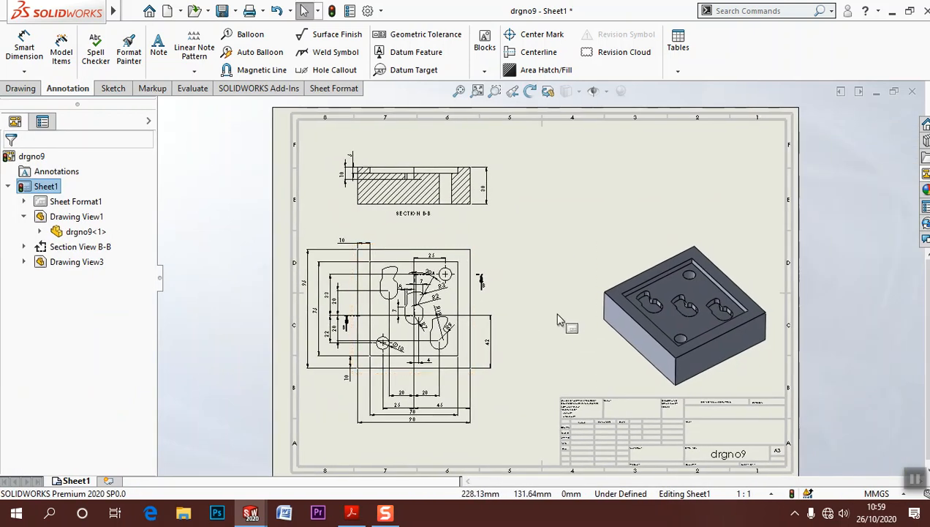
pyautogui.moveTo(573, 329); pyautogui.dragTo(549, 326, button='middle')
pyautogui.click(131, 10)
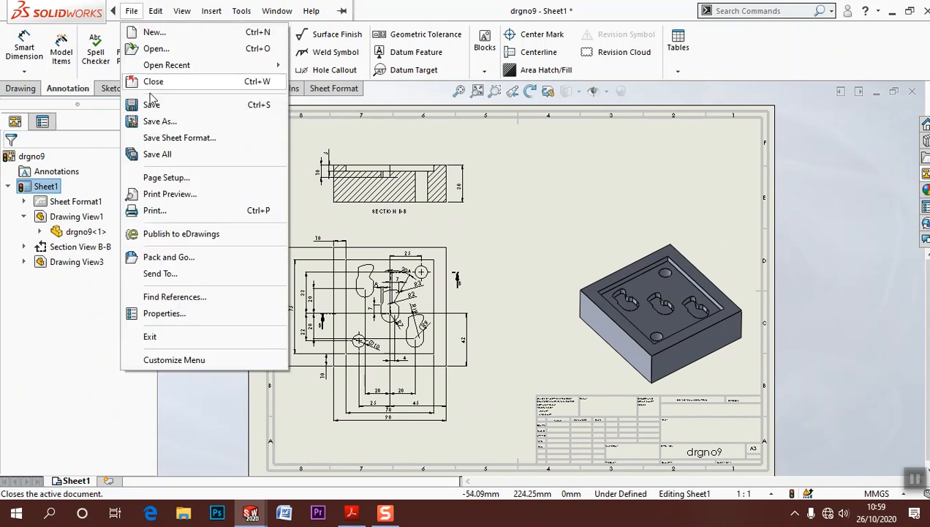
pyautogui.click(158, 120)
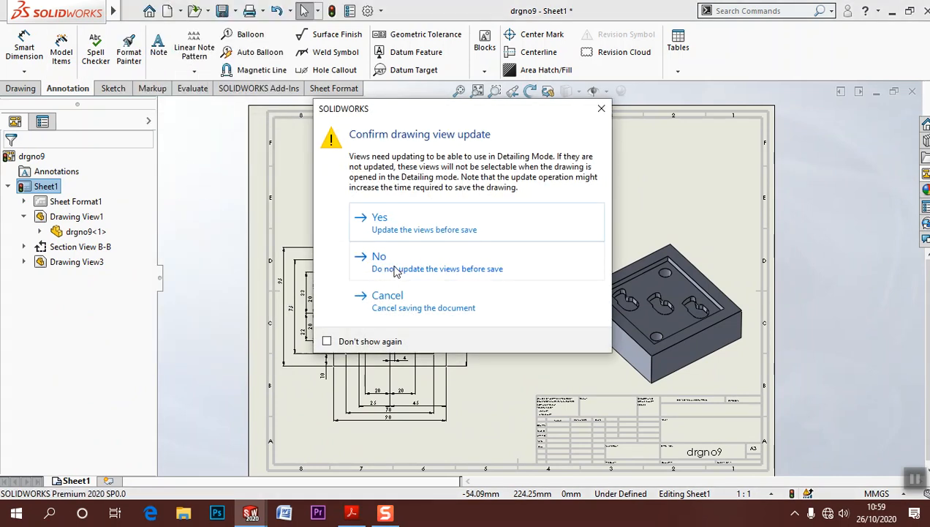
pyautogui.click(412, 234)
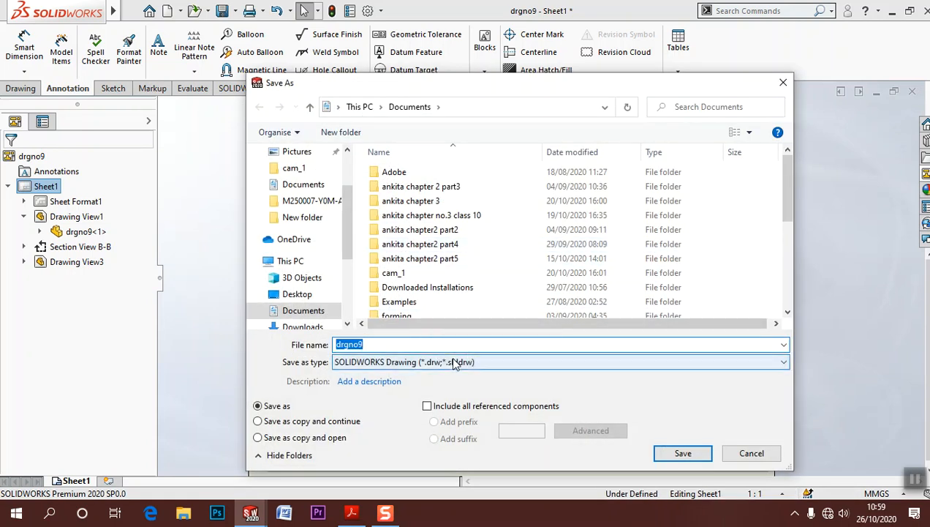
pyautogui.click(438, 362)
pyautogui.click(449, 408)
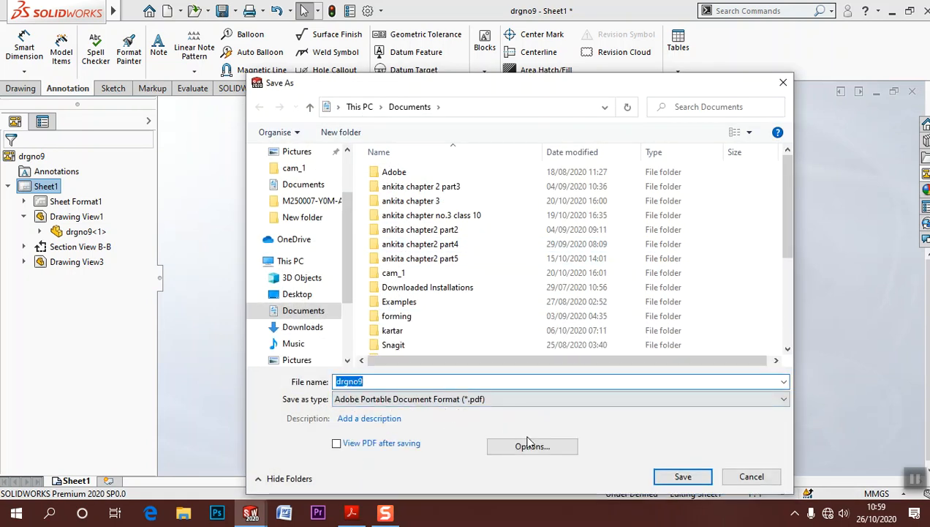
pyautogui.click(684, 476)
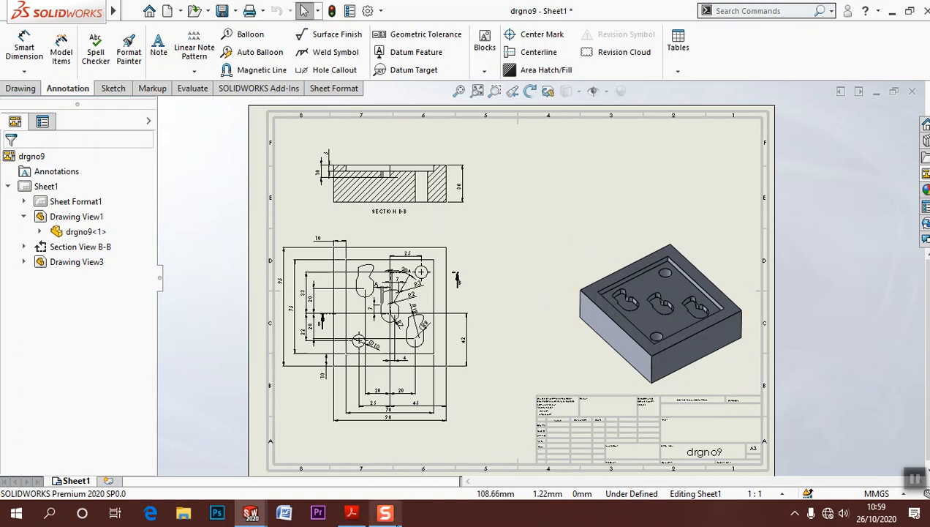
# Step: Check the reference drawing on page 9 of the 2d (2) PDF and return to the SOLIDWORKS drawing
pyautogui.click(351, 513)
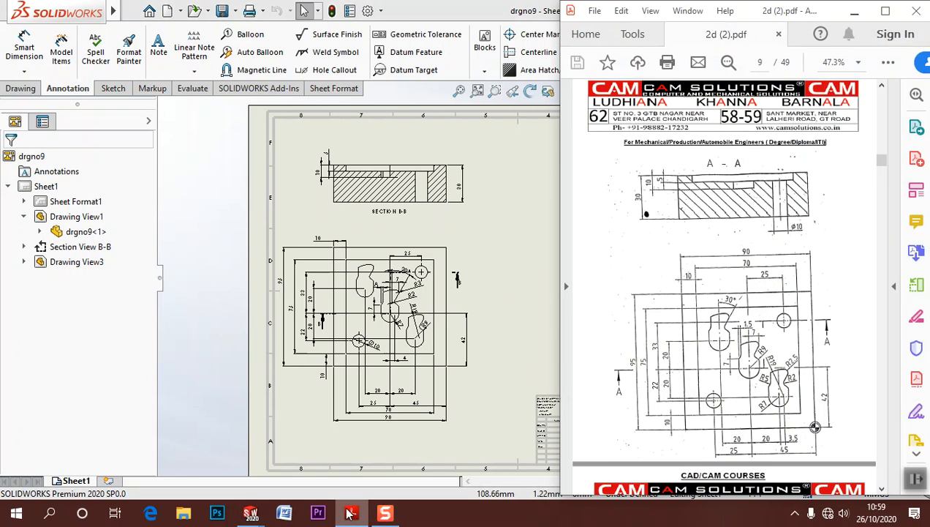
pyautogui.click(351, 513)
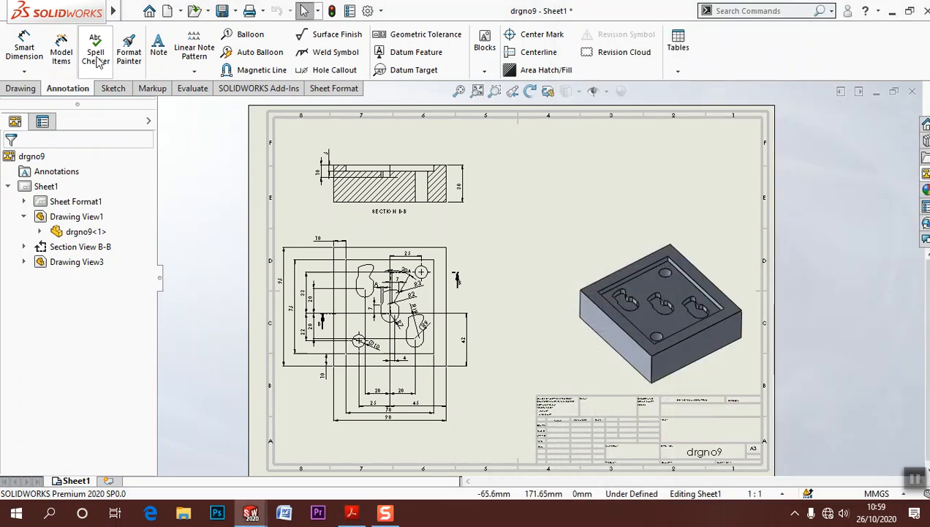
pyautogui.click(132, 11)
pyautogui.click(154, 121)
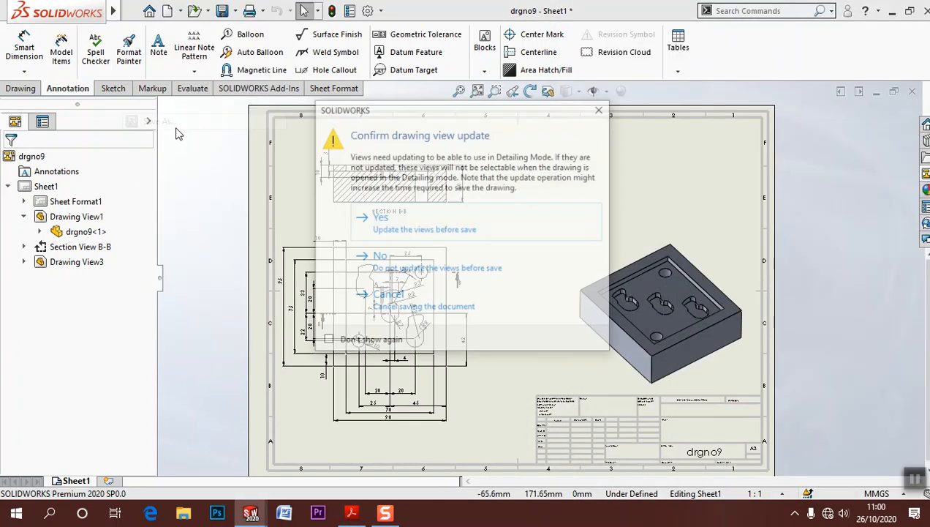
pyautogui.click(380, 220)
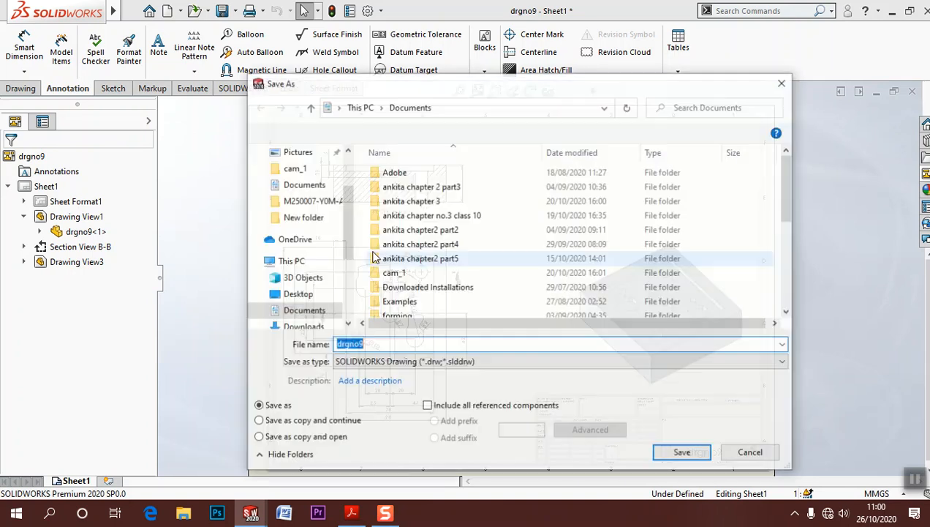
pyautogui.scroll(-5, 413, 269)
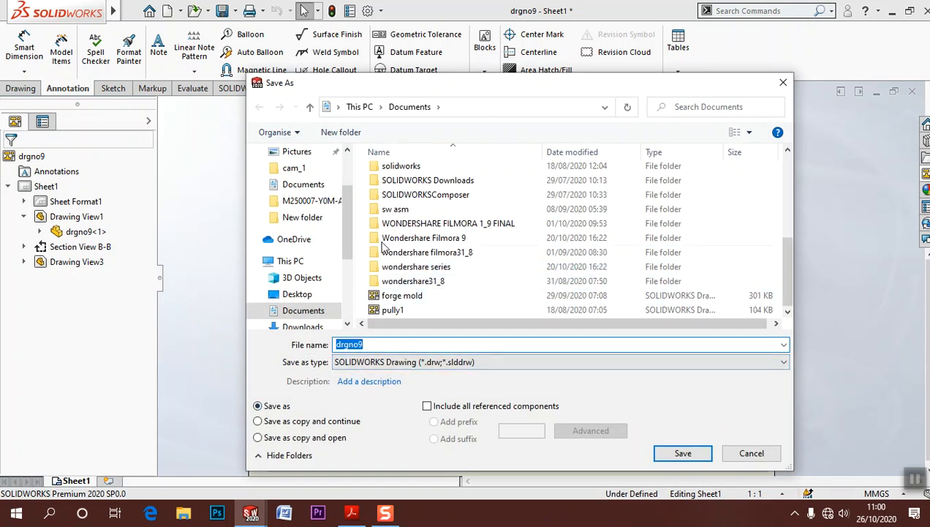
# Step: Open the exported drgno9 PDF from the Documents folder in Adobe Acrobat Reader and view it full screen
pyautogui.click(183, 512)
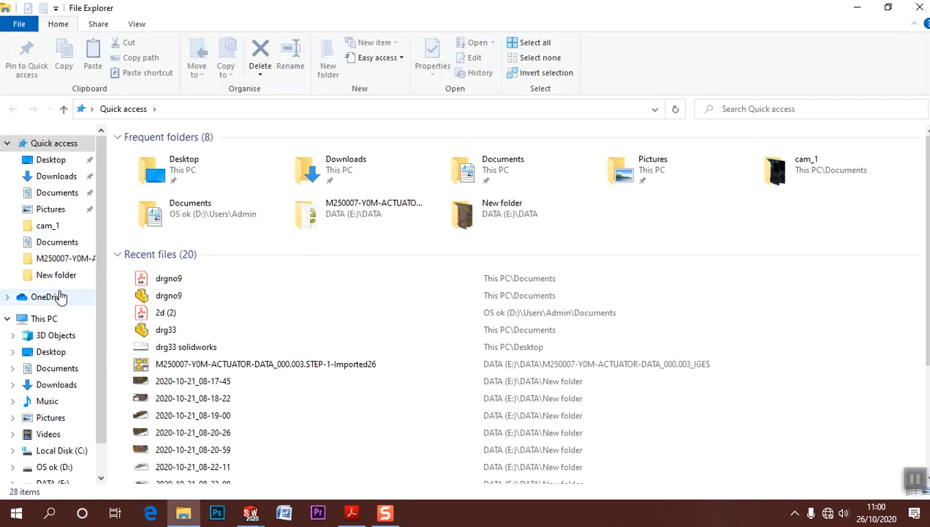
pyautogui.click(62, 370)
pyautogui.scroll(-5, 183, 249)
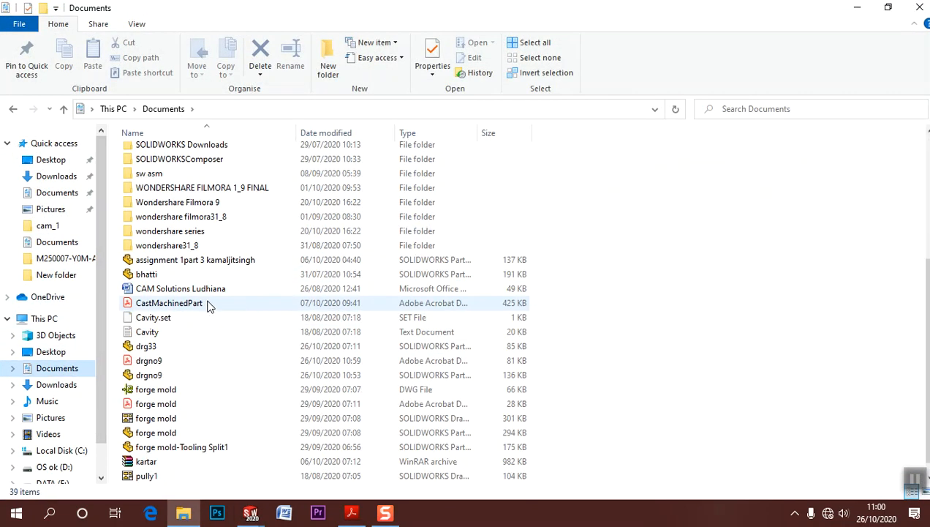
pyautogui.click(161, 363)
pyautogui.rightClick(162, 363)
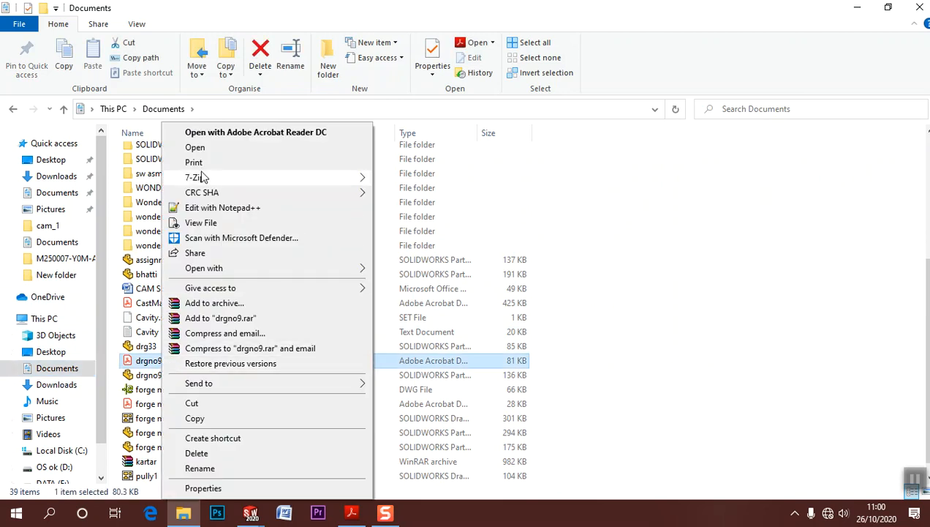
pyautogui.click(202, 148)
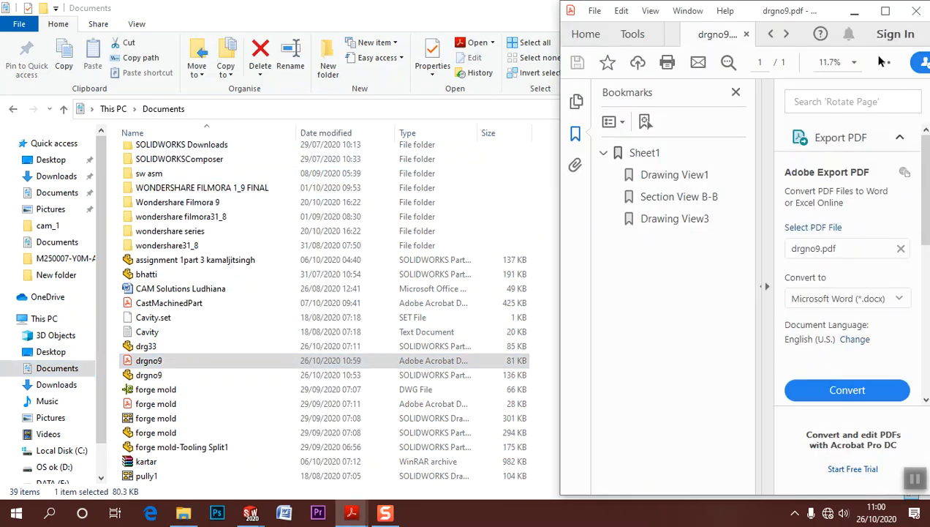
pyautogui.click(883, 15)
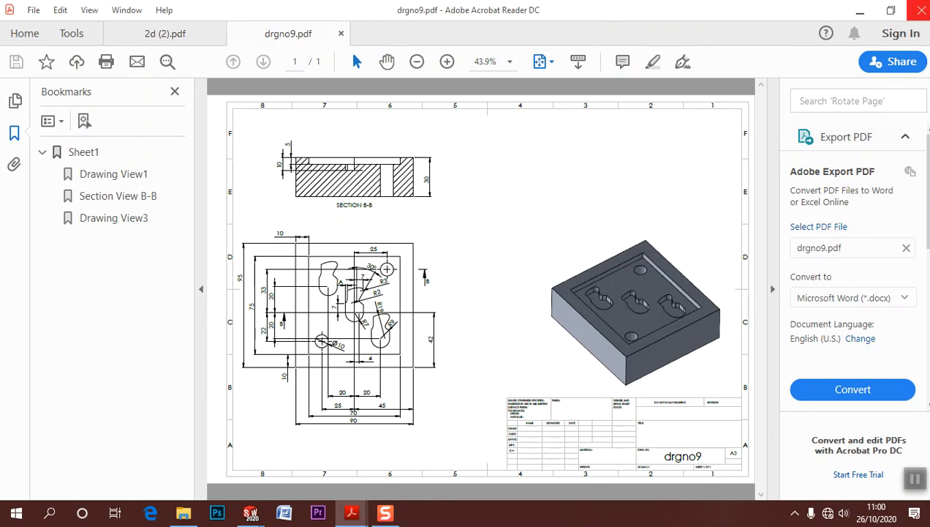
# Step: Close the drgno9 and 2d (2) PDFs, minimize File Explorer, and cancel the pending Save As in SOLIDWORKS
pyautogui.click(921, 10)
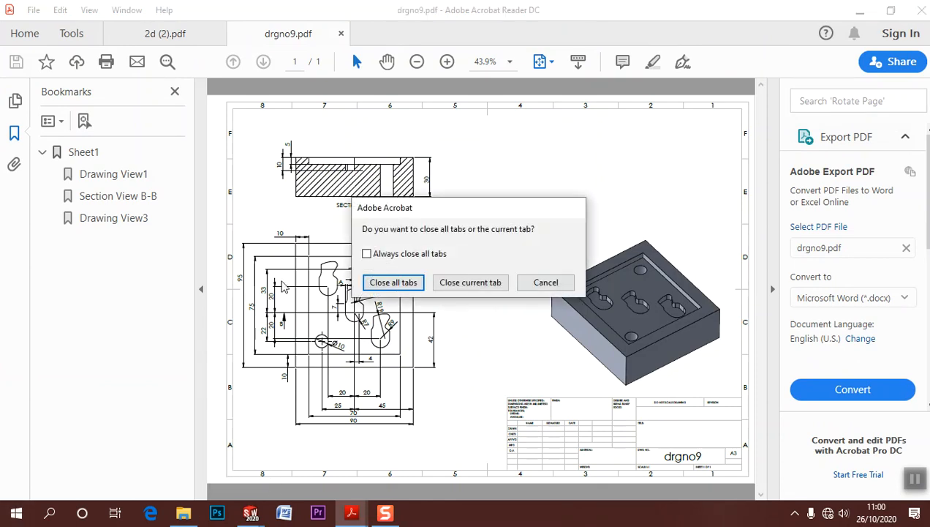
pyautogui.click(474, 283)
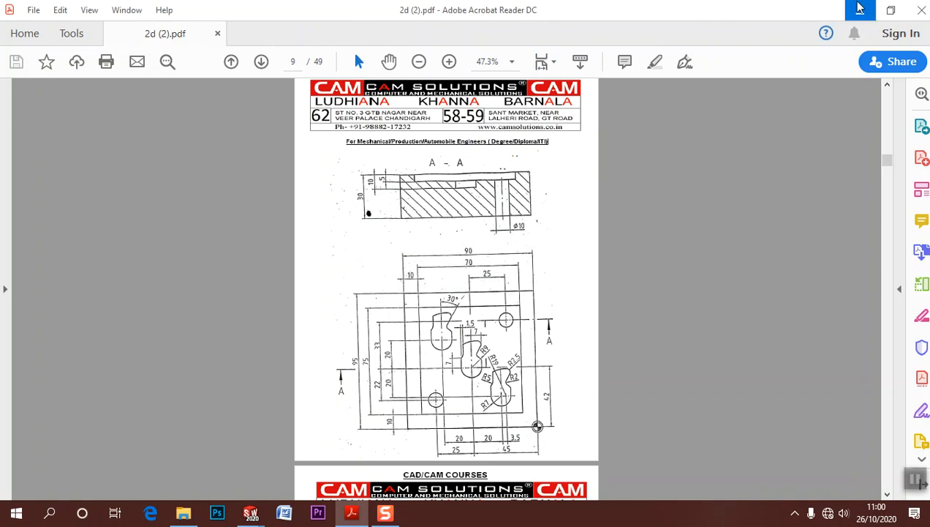
pyautogui.click(919, 9)
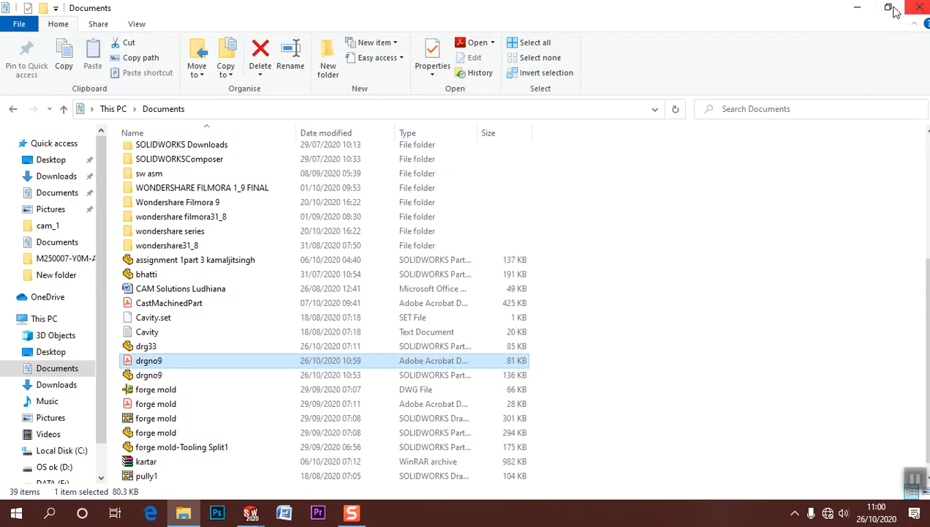
pyautogui.click(857, 7)
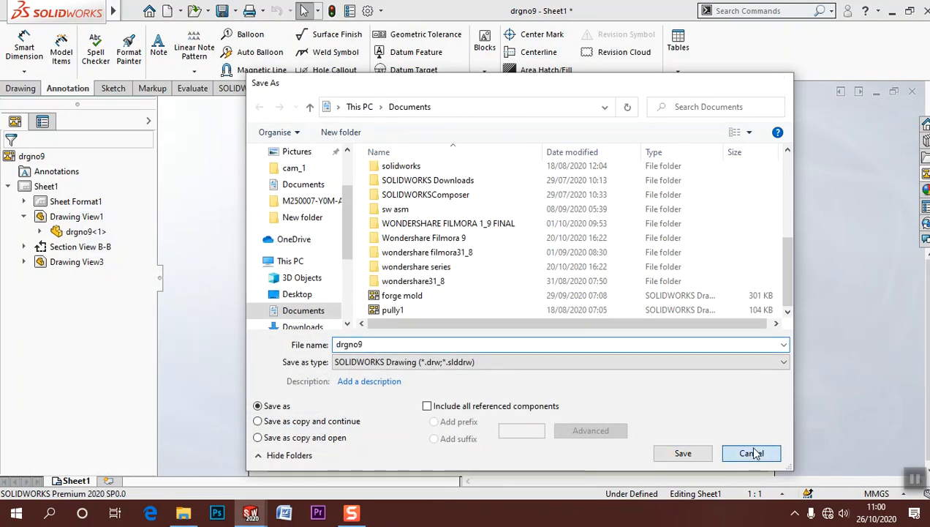
pyautogui.click(756, 453)
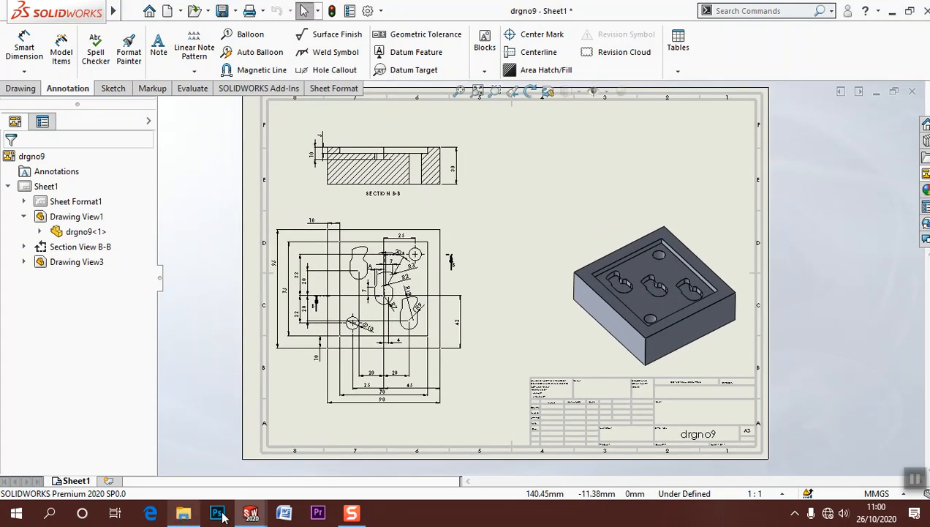
# Step: Tile all open document windows vertically and activate the drgno9 part
pyautogui.moveTo(123, 15)
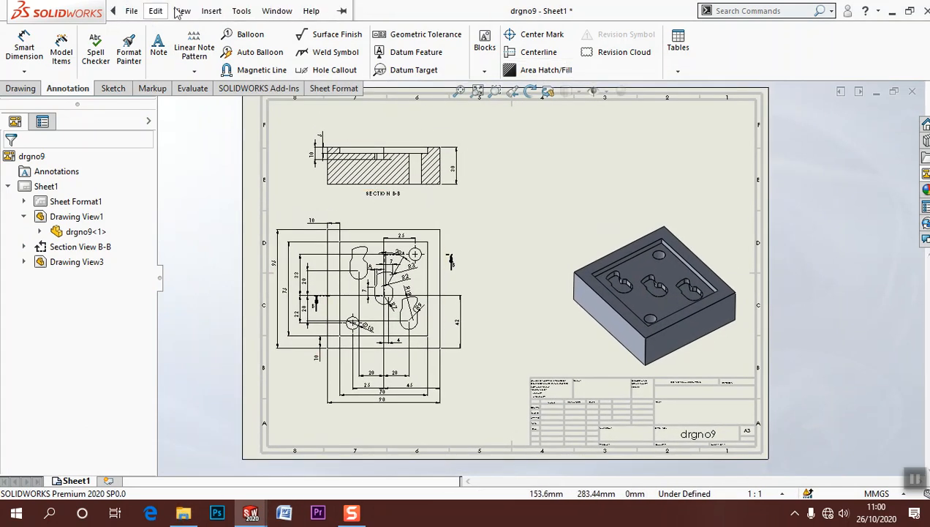
pyautogui.click(277, 12)
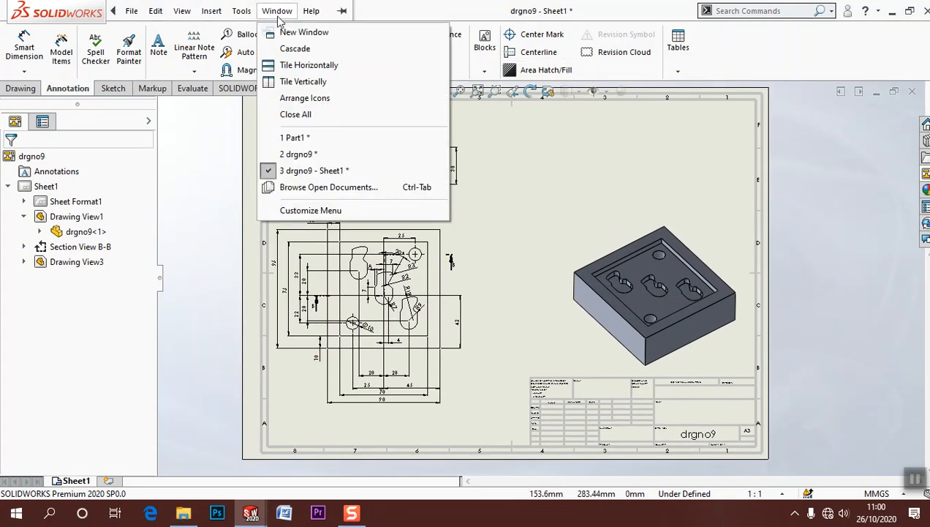
pyautogui.click(303, 81)
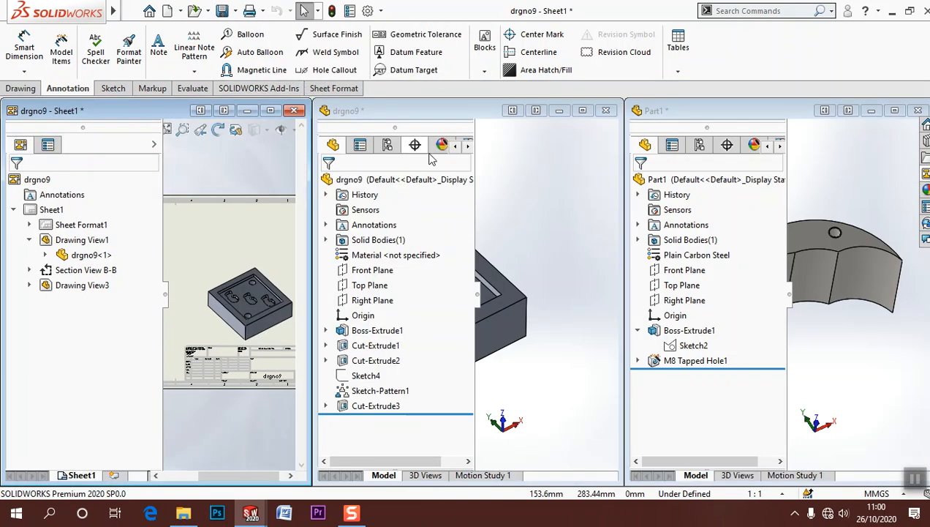
pyautogui.click(589, 233)
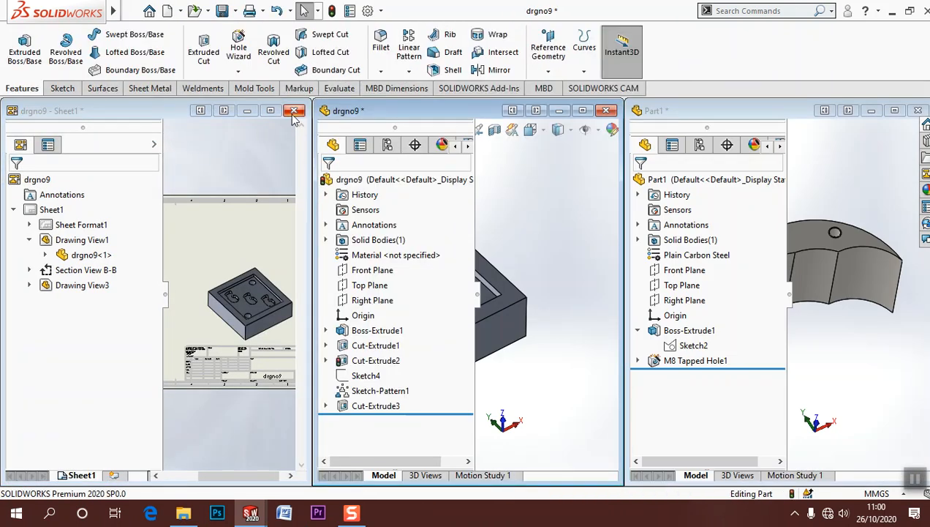
# Step: Close the drgno9 drawing, saving it as drgno9 in Documents together with its modified part and rebuilding before saving
pyautogui.click(294, 111)
pyautogui.click(226, 212)
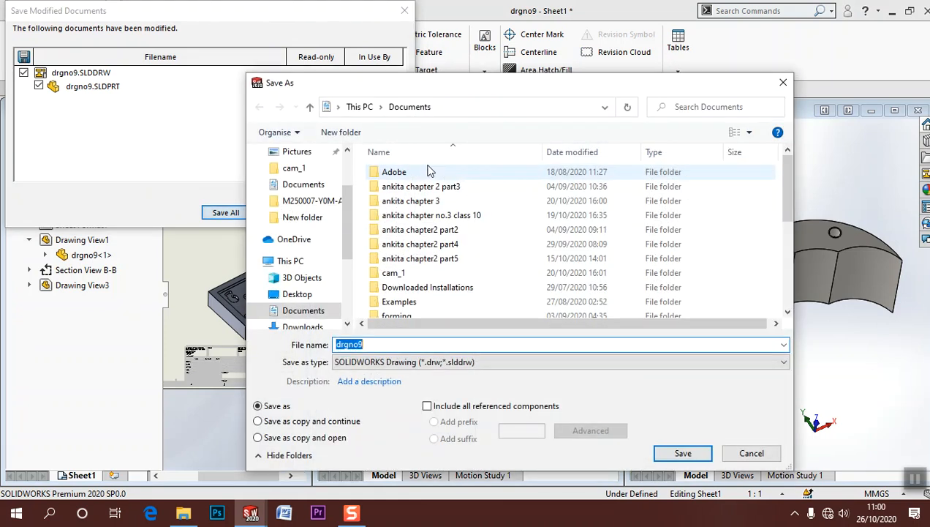
pyautogui.click(683, 453)
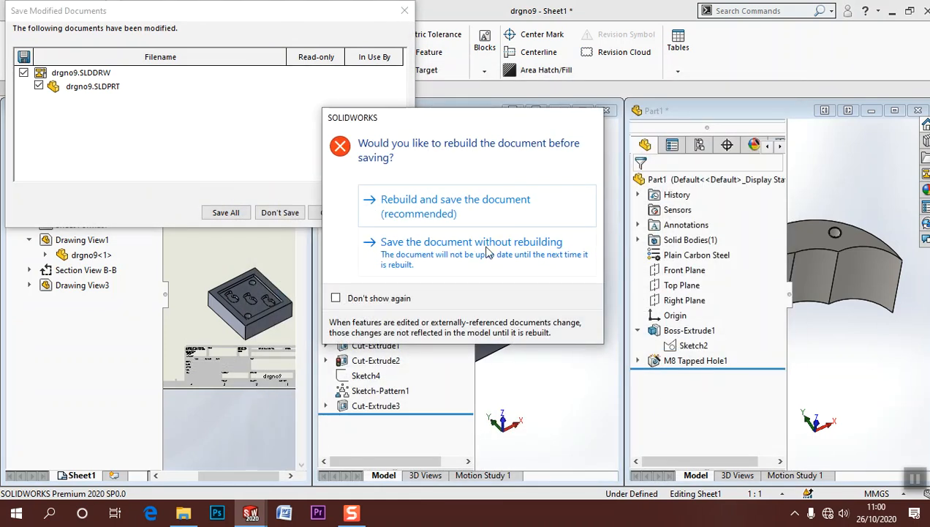
pyautogui.click(437, 216)
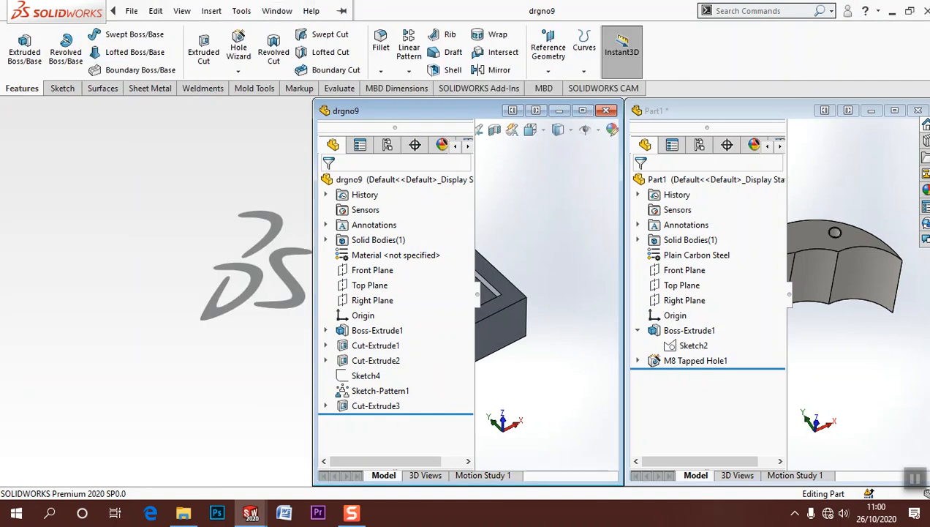
# Step: Arrange the drgno9 and Part1 windows side by side and collapse the feature tree in both
pyautogui.click(277, 10)
pyautogui.click(302, 98)
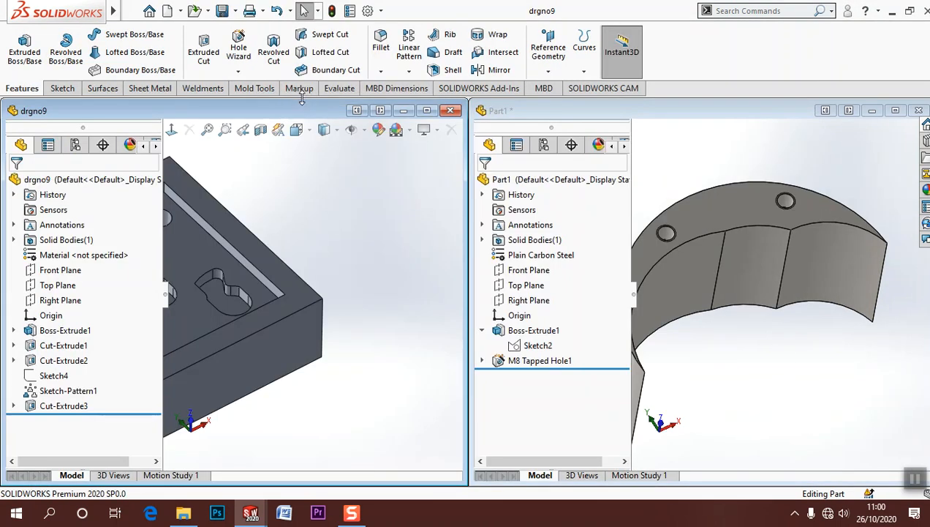
pyautogui.click(166, 293)
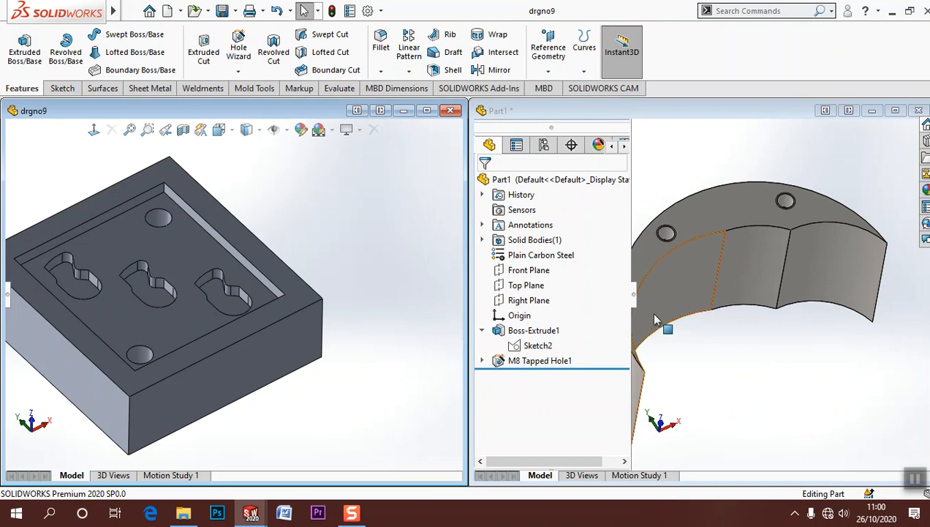
pyautogui.click(633, 294)
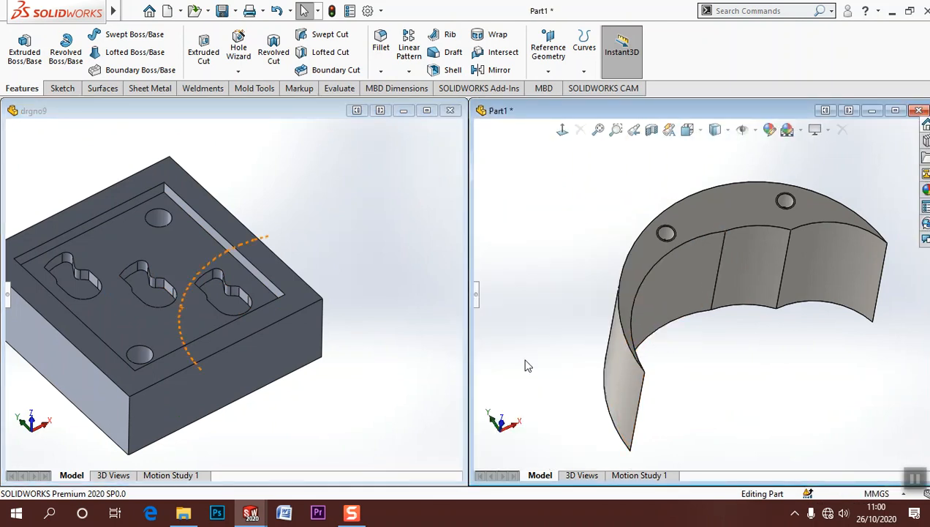
# Step: Examine the drgno9 block and the curved Part1 side by side, with each model fitted in its window
pyautogui.scroll(-3, 253, 340)
pyautogui.scroll(5, 253, 340)
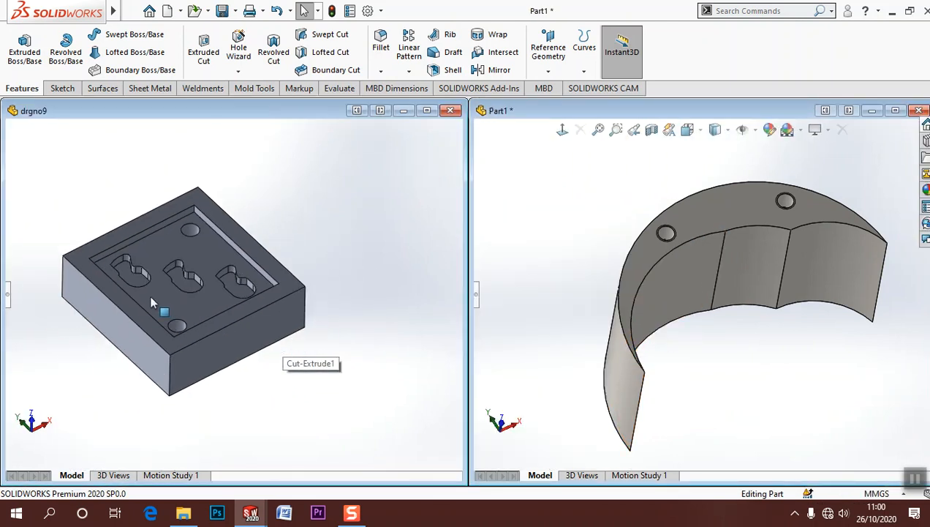
pyautogui.click(181, 273)
pyautogui.scroll(-2, 180, 273)
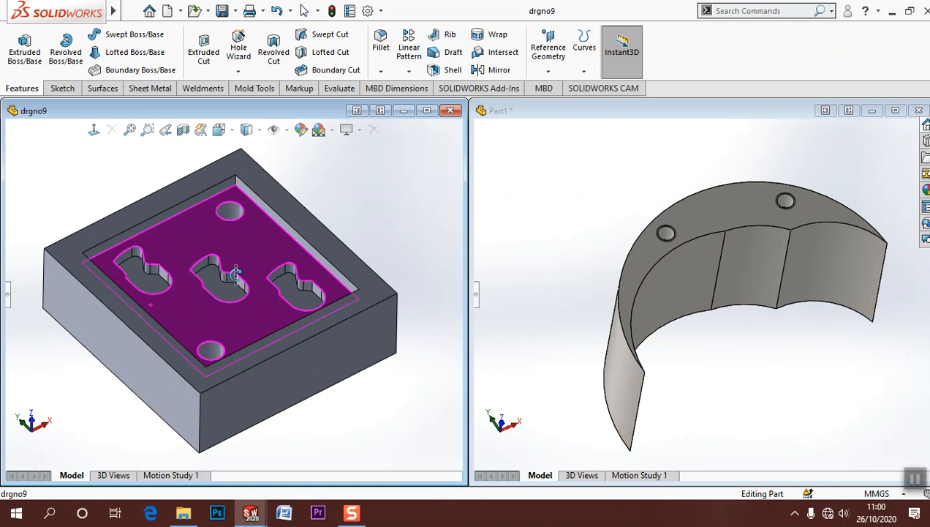
pyautogui.click(706, 223)
pyautogui.click(693, 410)
pyautogui.moveTo(694, 410); pyautogui.dragTo(688, 388, button='middle')
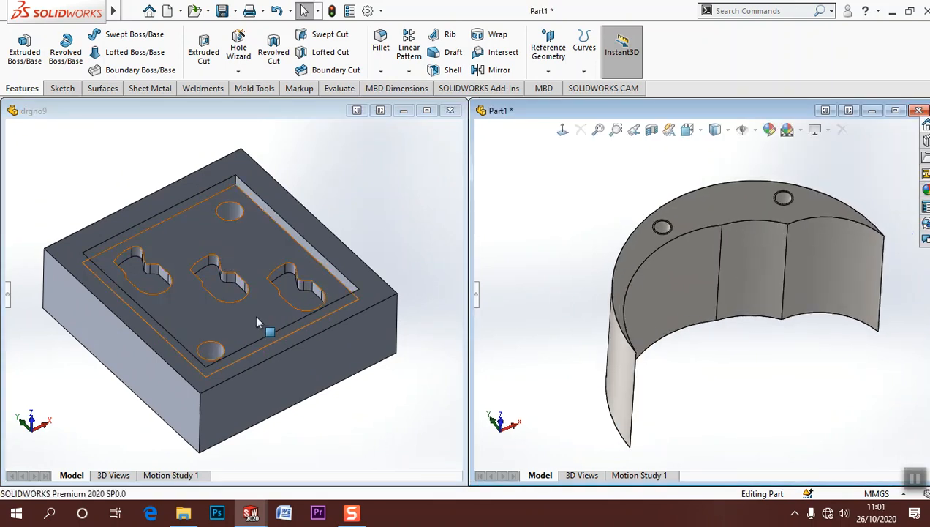
# Step: Assign Plain Carbon Steel as the material of the drgno9 part and collapse its feature tree again
pyautogui.click(10, 286)
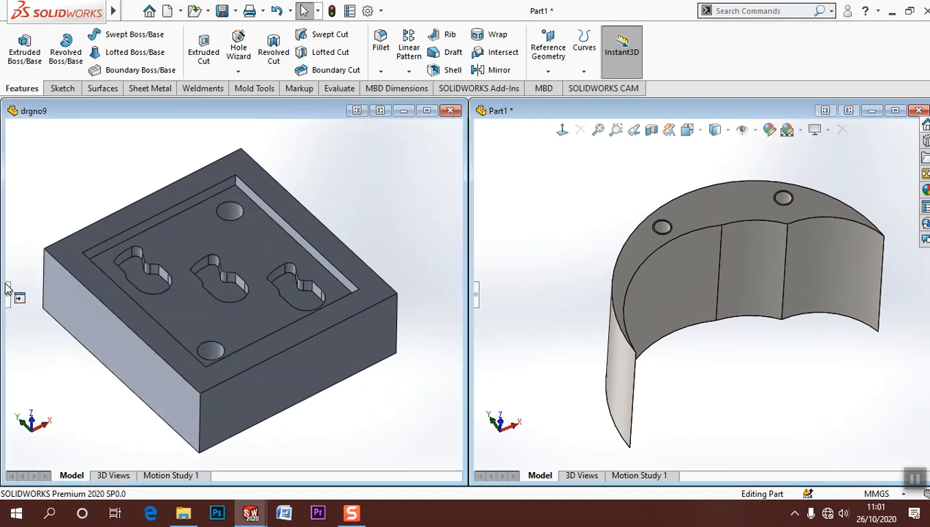
pyautogui.moveTo(16, 293); pyautogui.dragTo(162, 291)
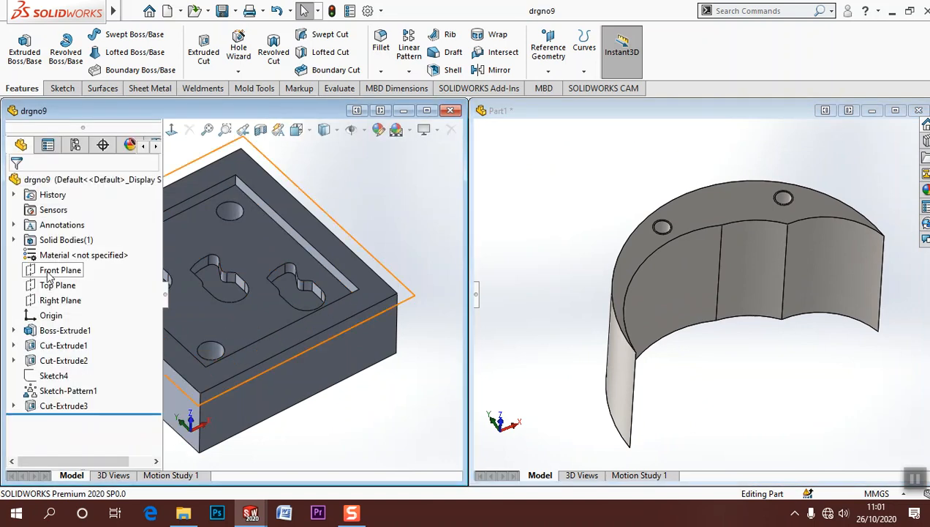
pyautogui.rightClick(65, 255)
pyautogui.click(123, 253)
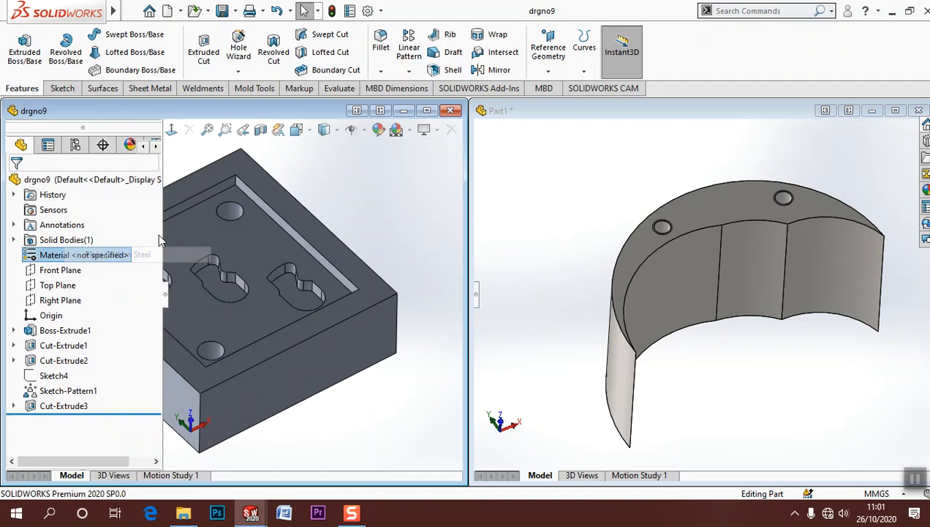
pyautogui.click(166, 293)
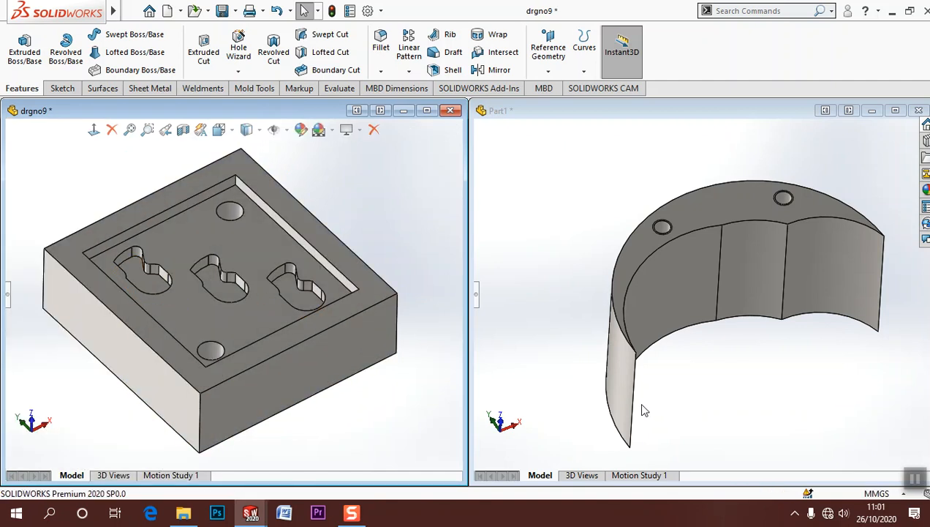
# Step: Examine the floor of the block's rectangular recess and the faces of its profiled pockets, and clear the selection
pyautogui.click(619, 375)
pyautogui.moveTo(618, 375); pyautogui.dragTo(621, 399, button='middle')
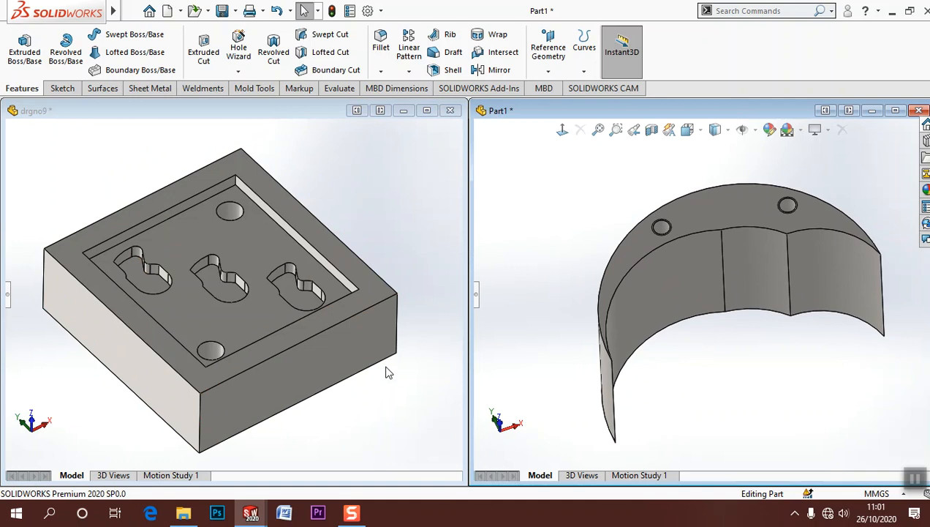
pyautogui.click(263, 312)
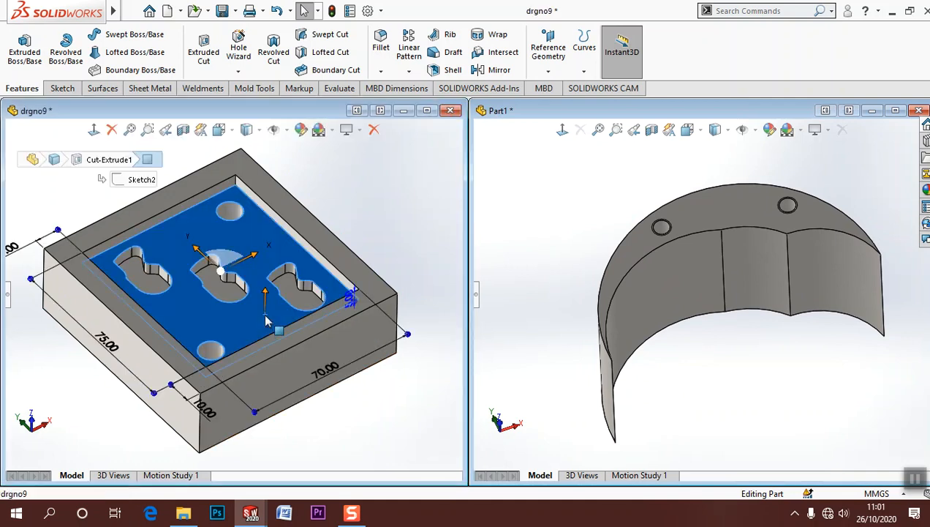
pyautogui.click(223, 291)
pyautogui.click(317, 292)
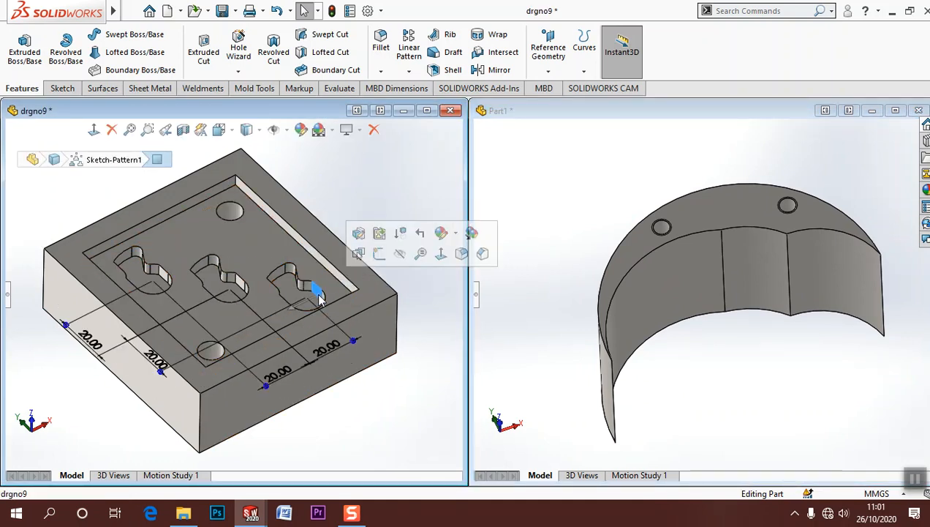
pyautogui.click(144, 276)
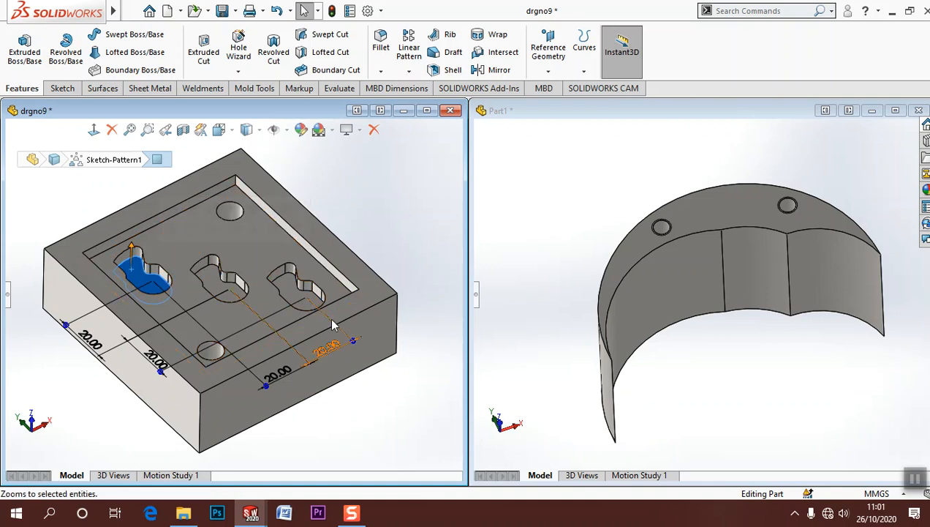
pyautogui.click(442, 438)
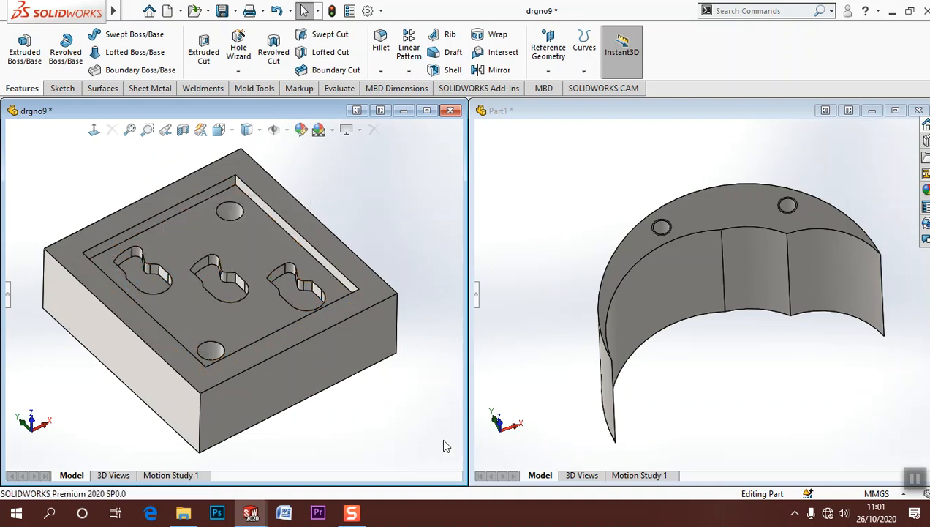
# Step: Examine the curved Part1 model with its two tapped holes from slightly different angles
pyautogui.click(699, 212)
pyautogui.click(725, 398)
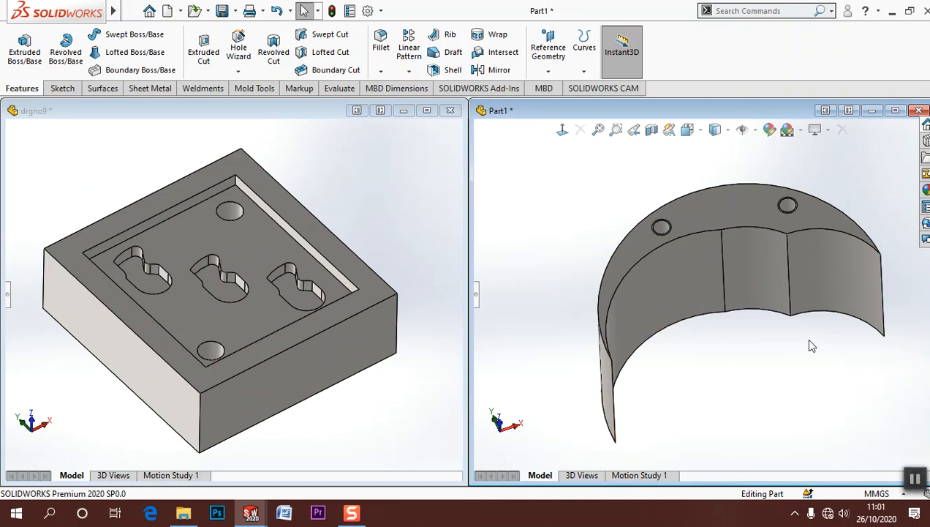
pyautogui.moveTo(766, 379); pyautogui.dragTo(767, 381, button='middle')
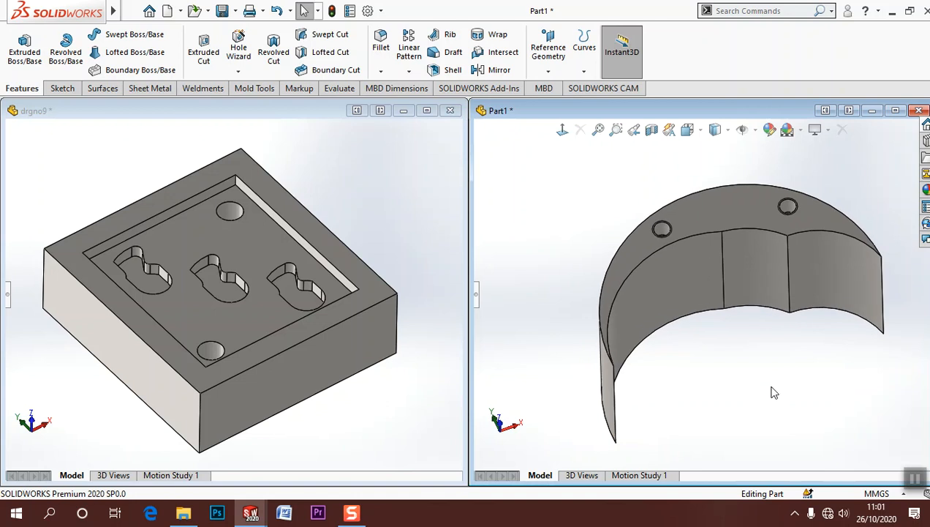
pyautogui.scroll(-2, 777, 384)
pyautogui.scroll(1, 776, 389)
pyautogui.scroll(2, 774, 389)
pyautogui.moveTo(704, 290); pyautogui.dragTo(702, 293, button='middle')
pyautogui.scroll(-1, 704, 295)
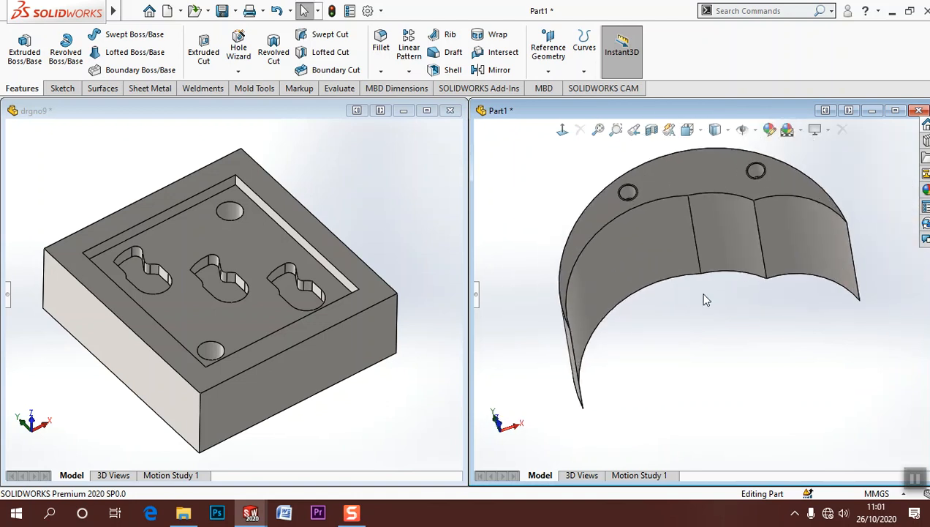